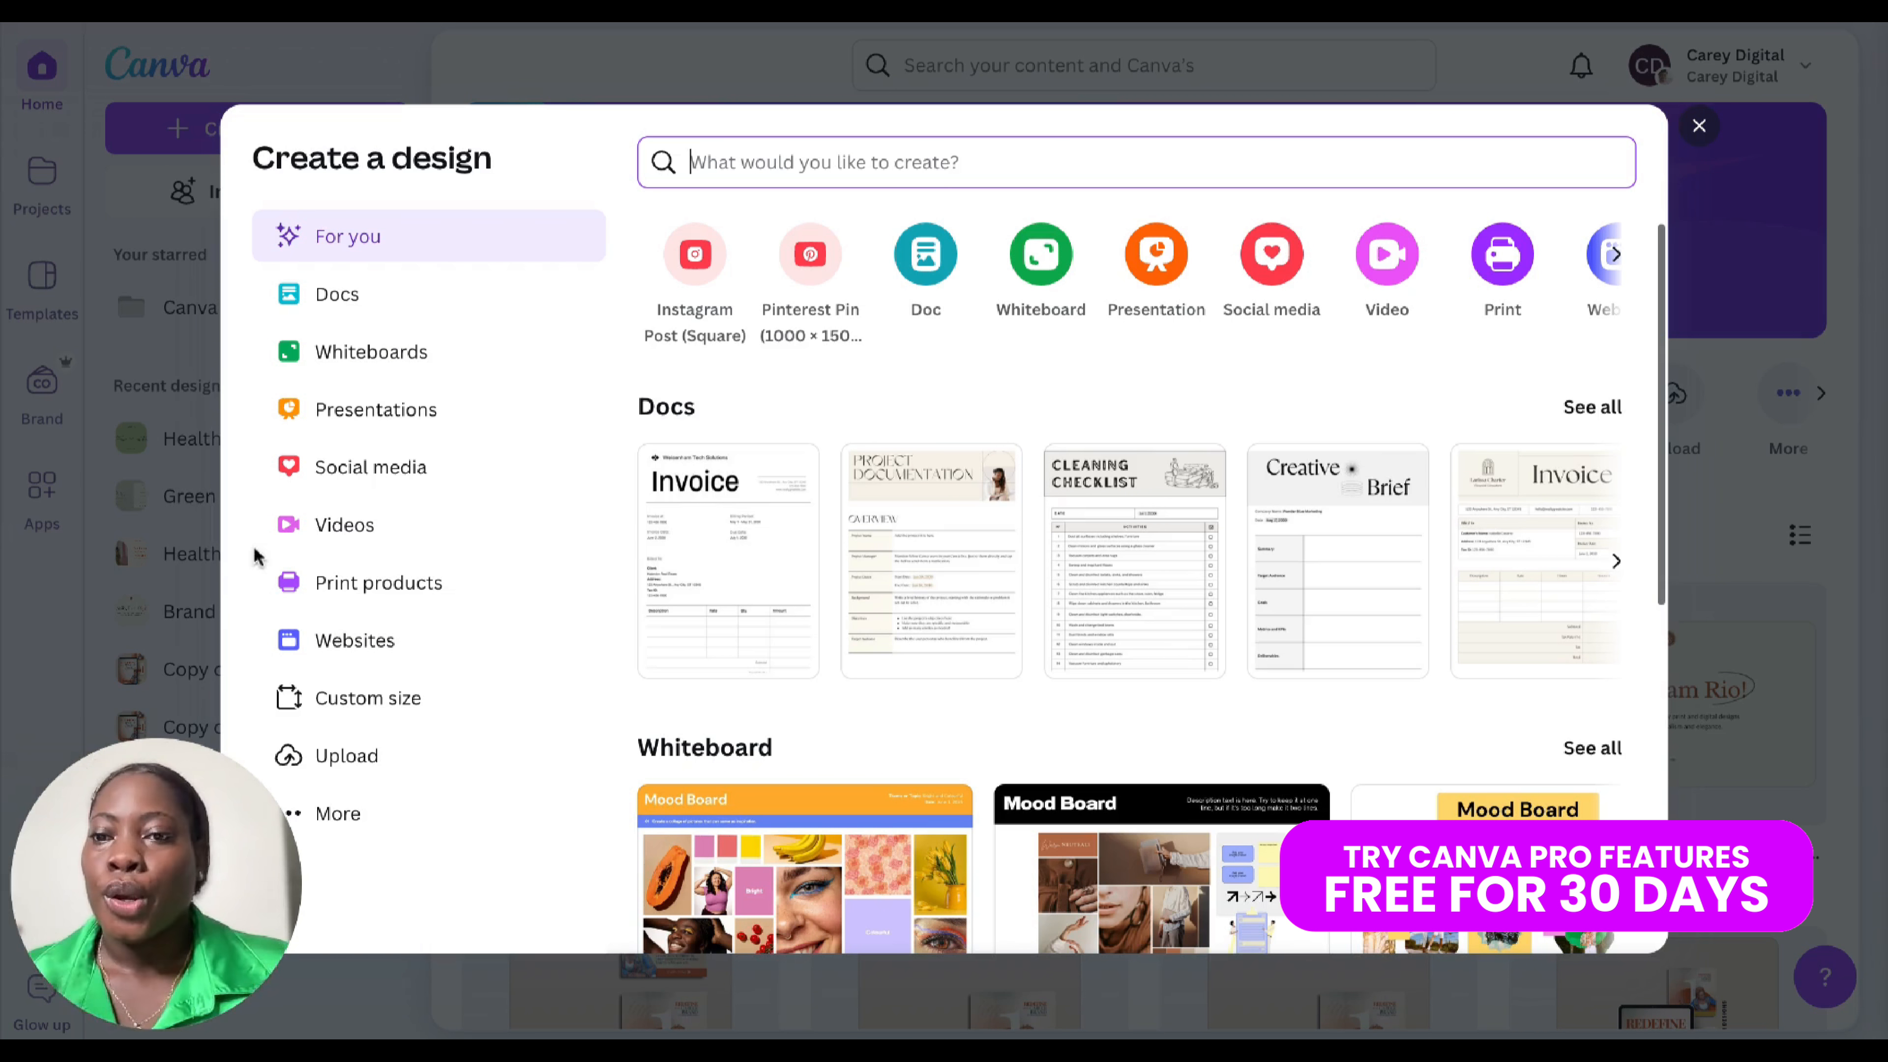
# Choose websites as the design type and open the full collection of website templates.
pyautogui.click(343, 644)
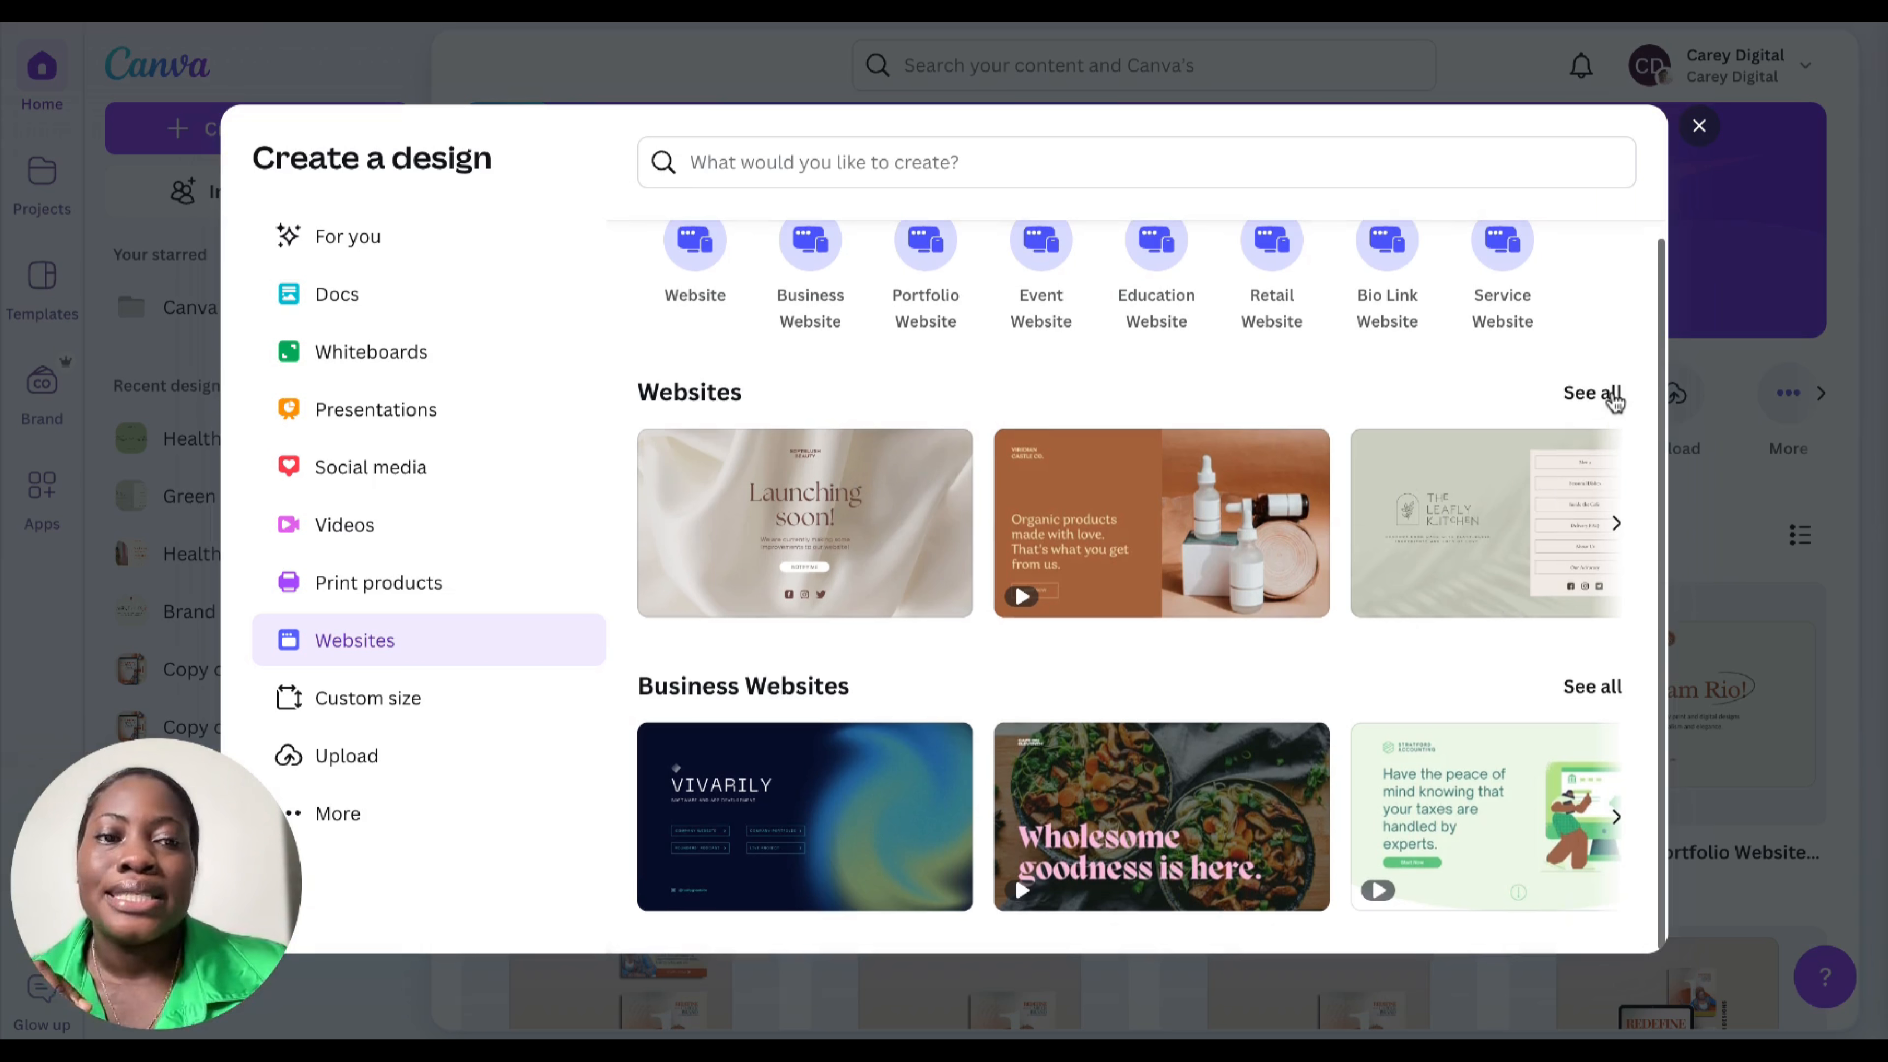
pyautogui.click(1613, 394)
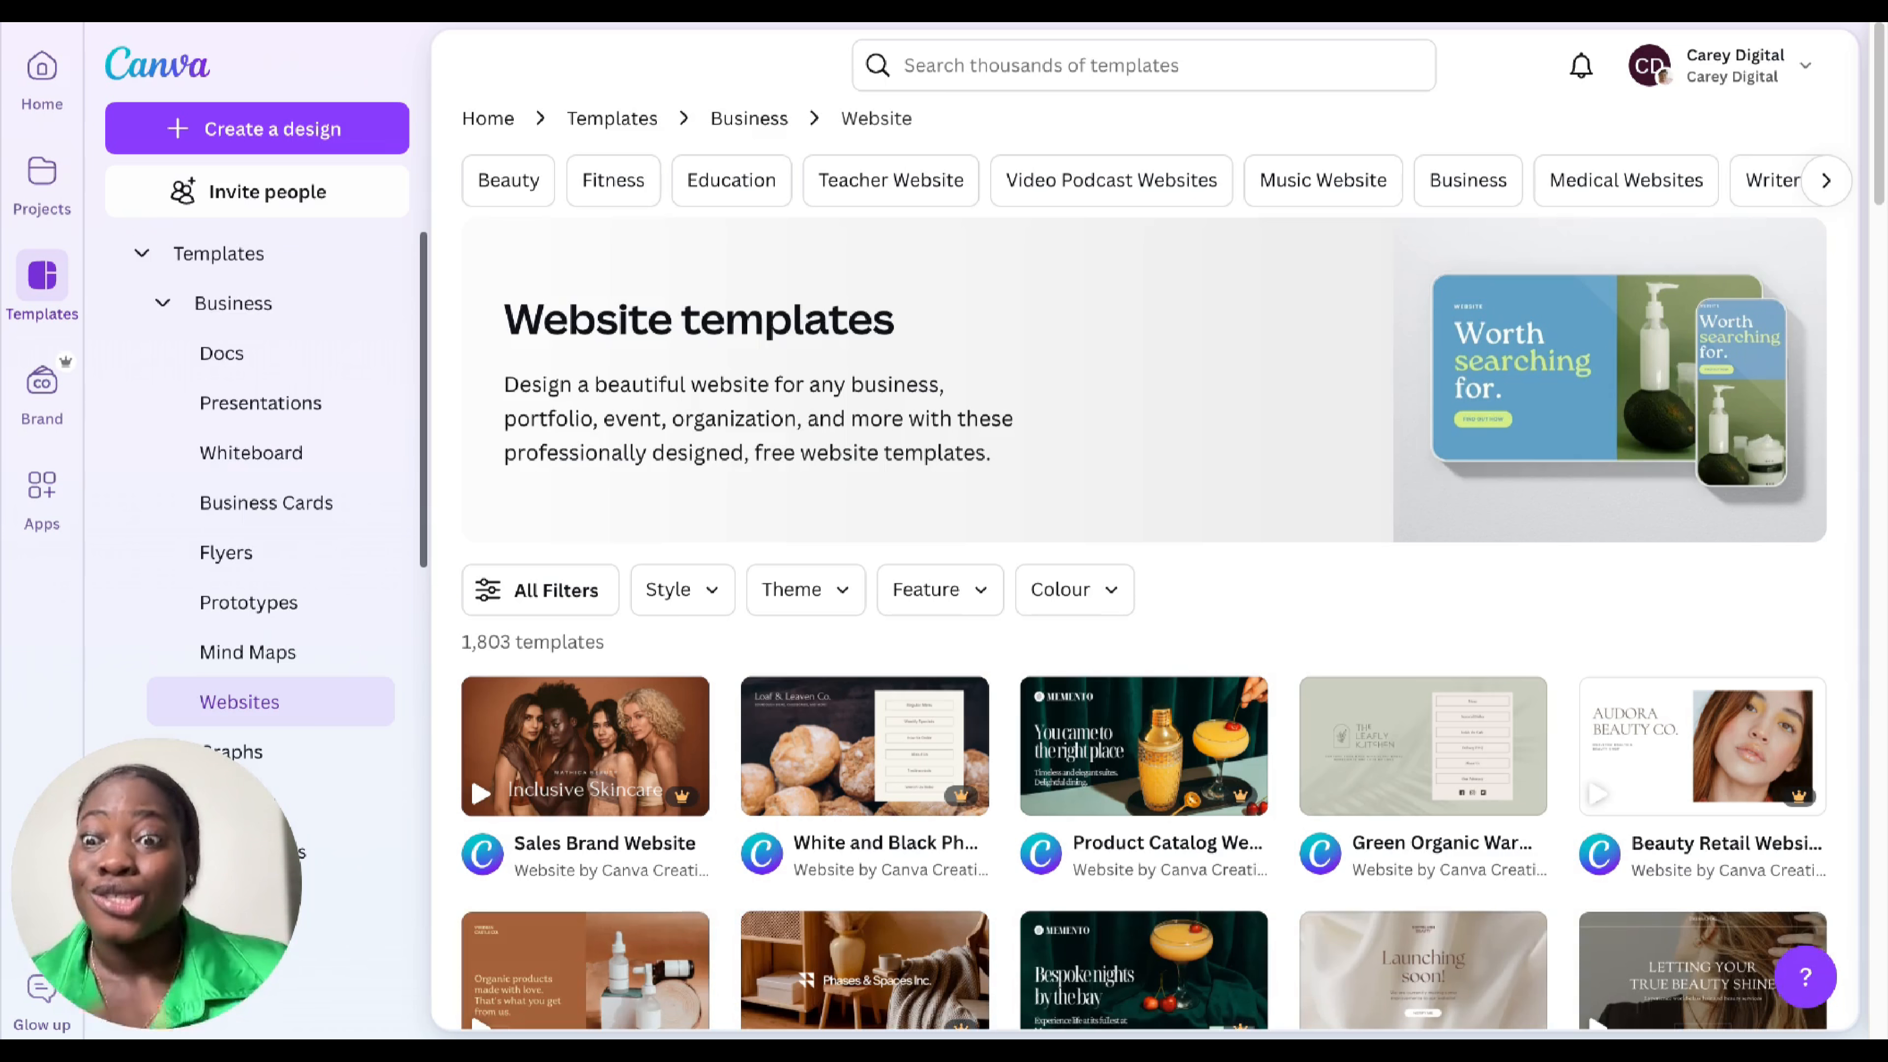
pyautogui.scroll(-3, 1710, 636)
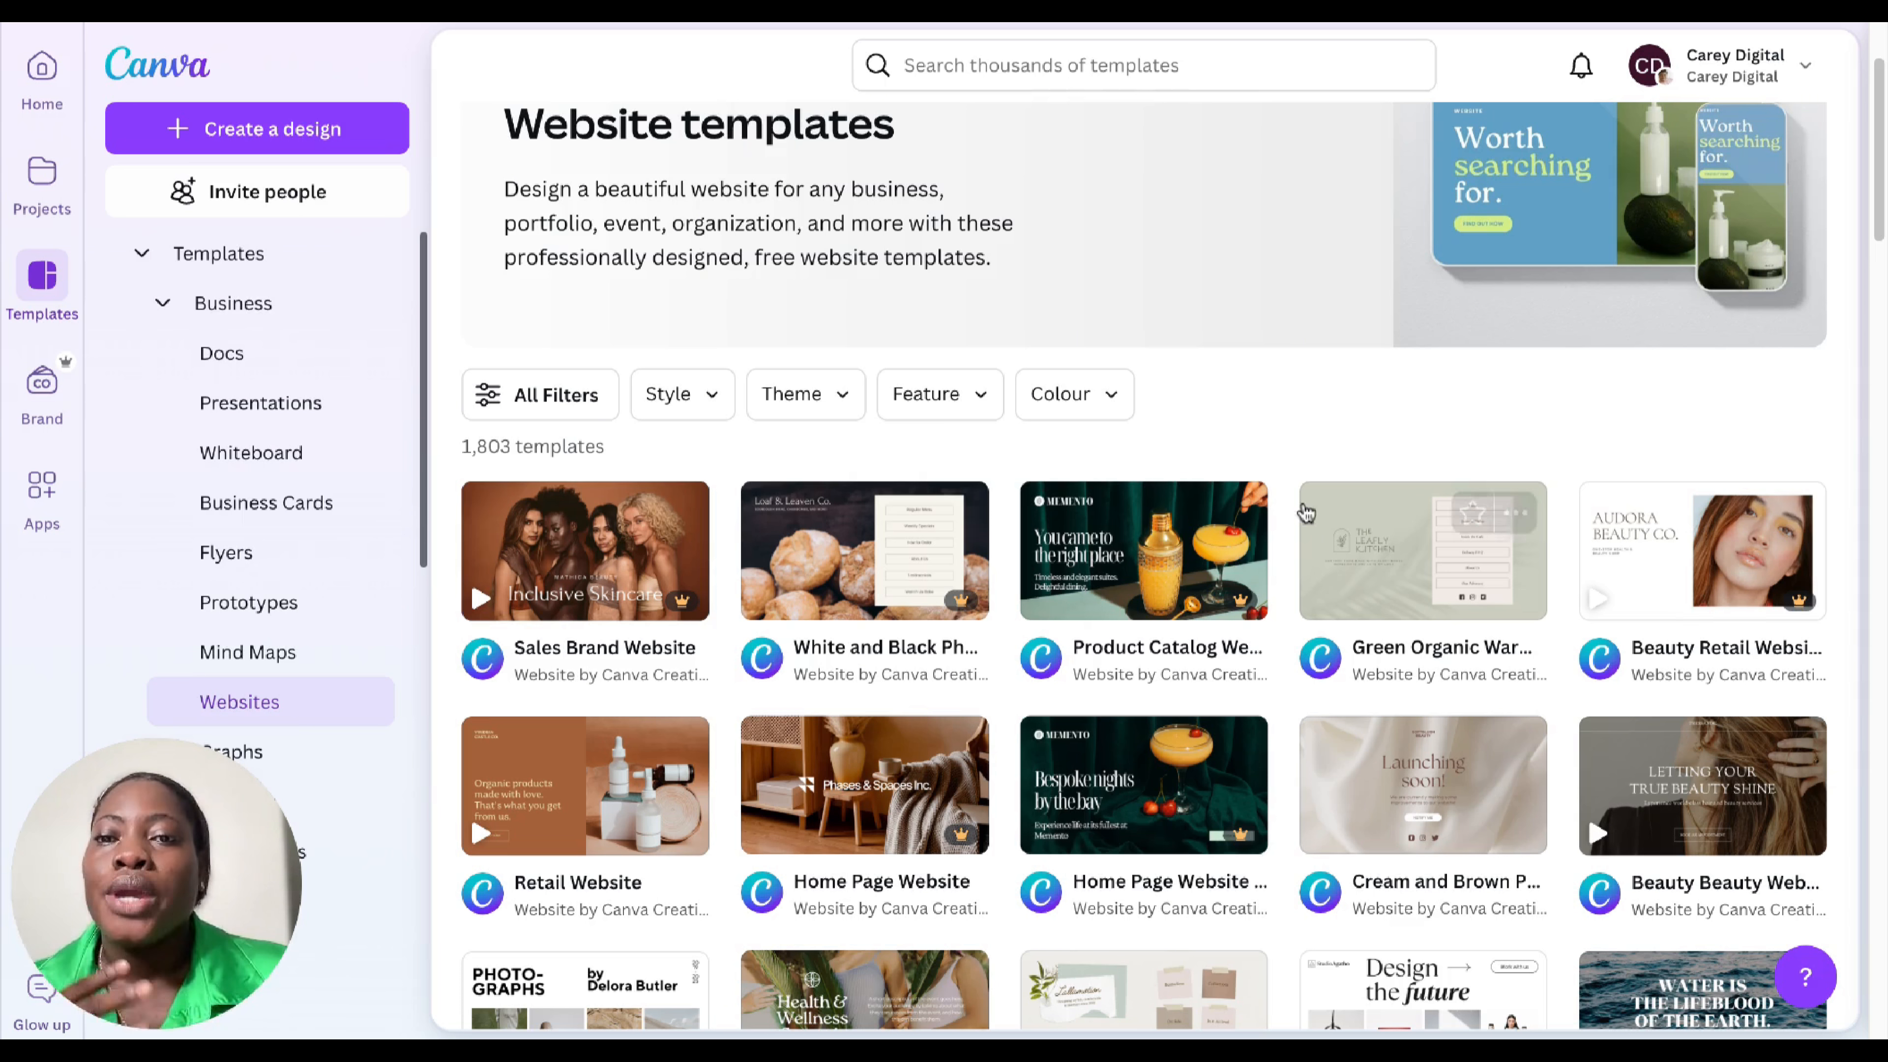
# Look through all filter categories for the website templates and select the Minimalist style.
pyautogui.click(569, 419)
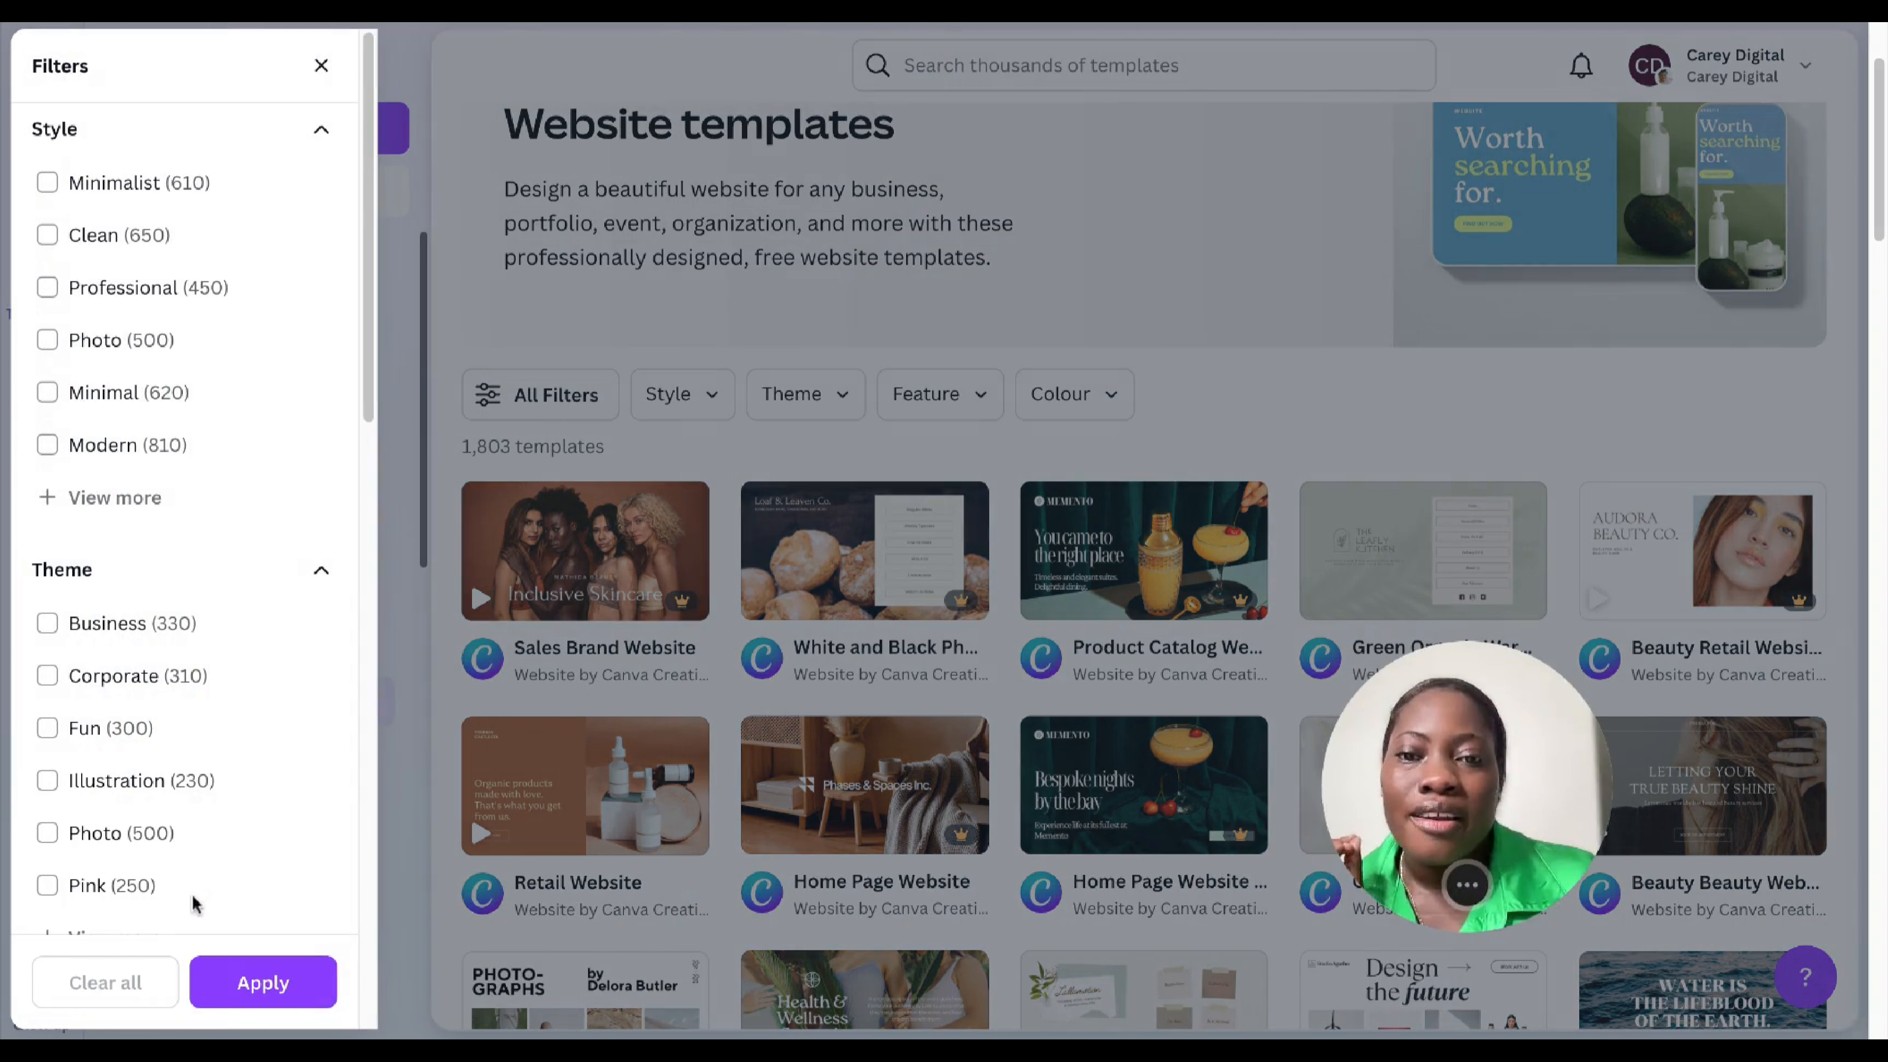
pyautogui.click(236, 200)
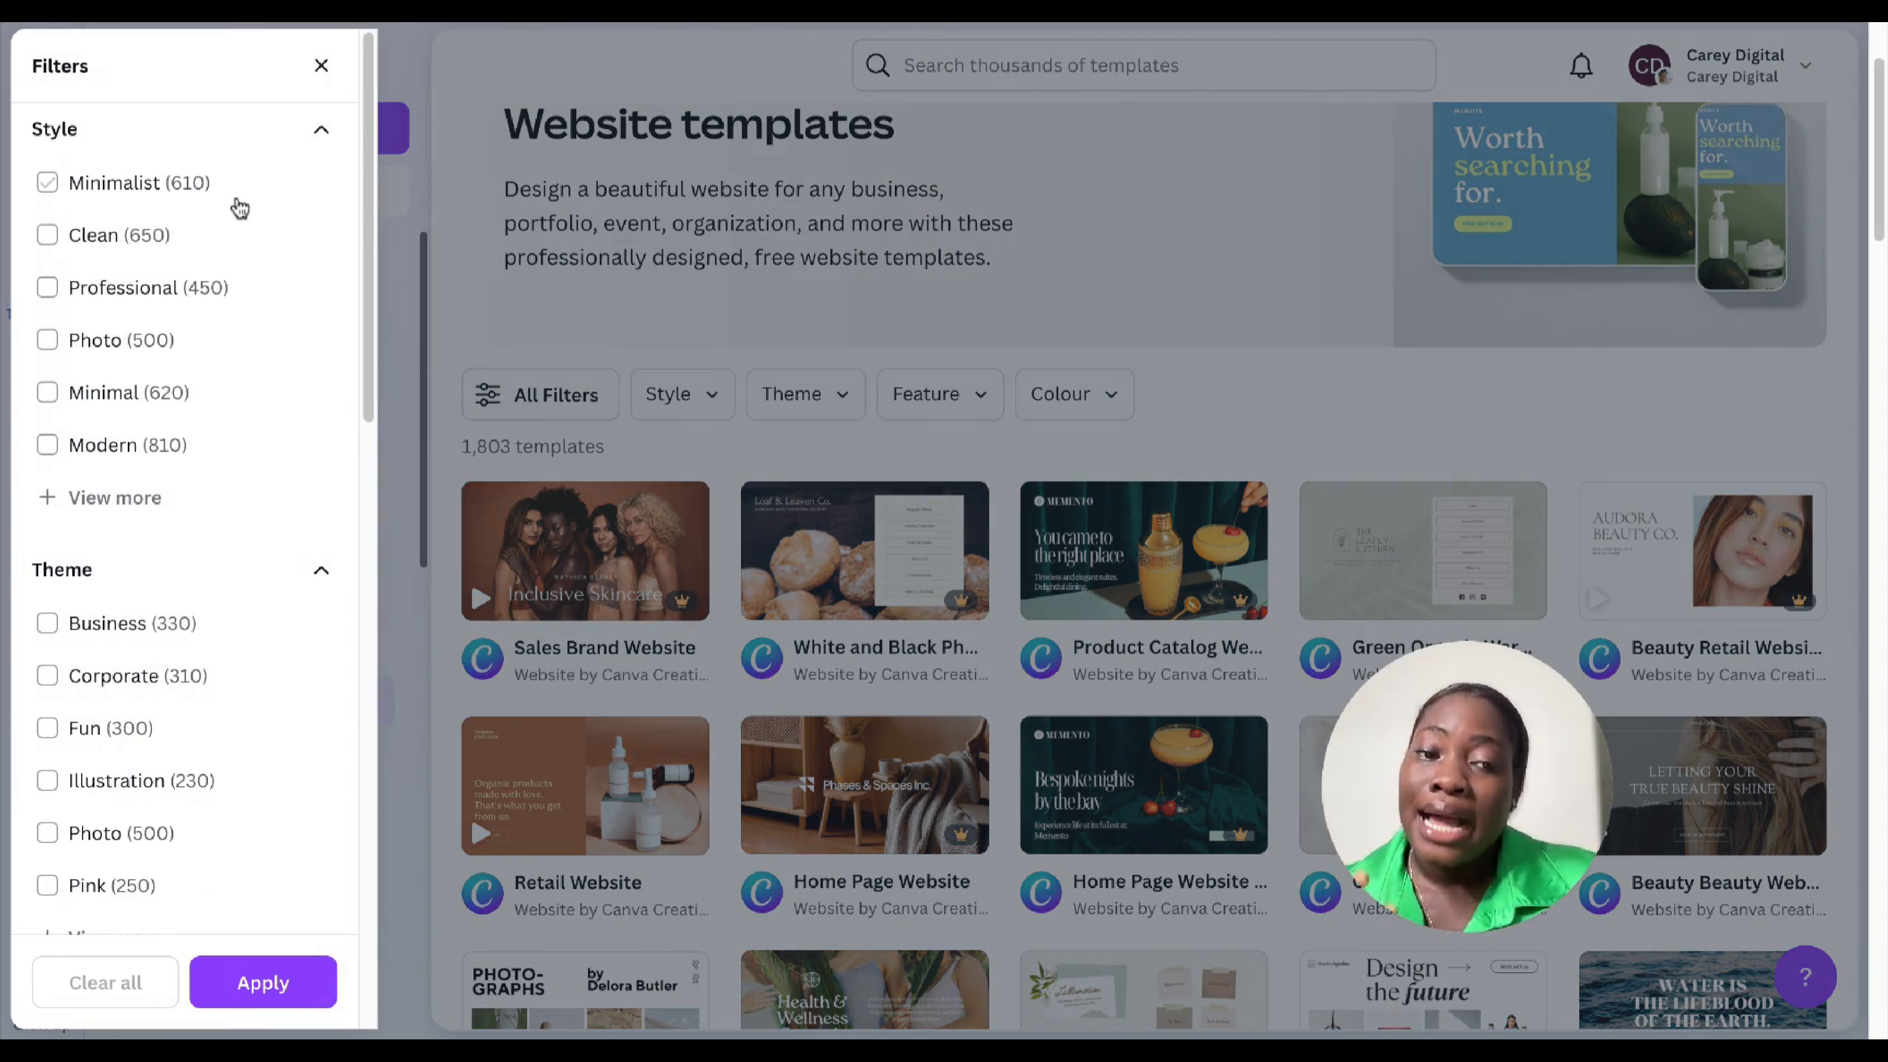
pyautogui.scroll(-1, 240, 208)
pyautogui.scroll(-1, 262, 355)
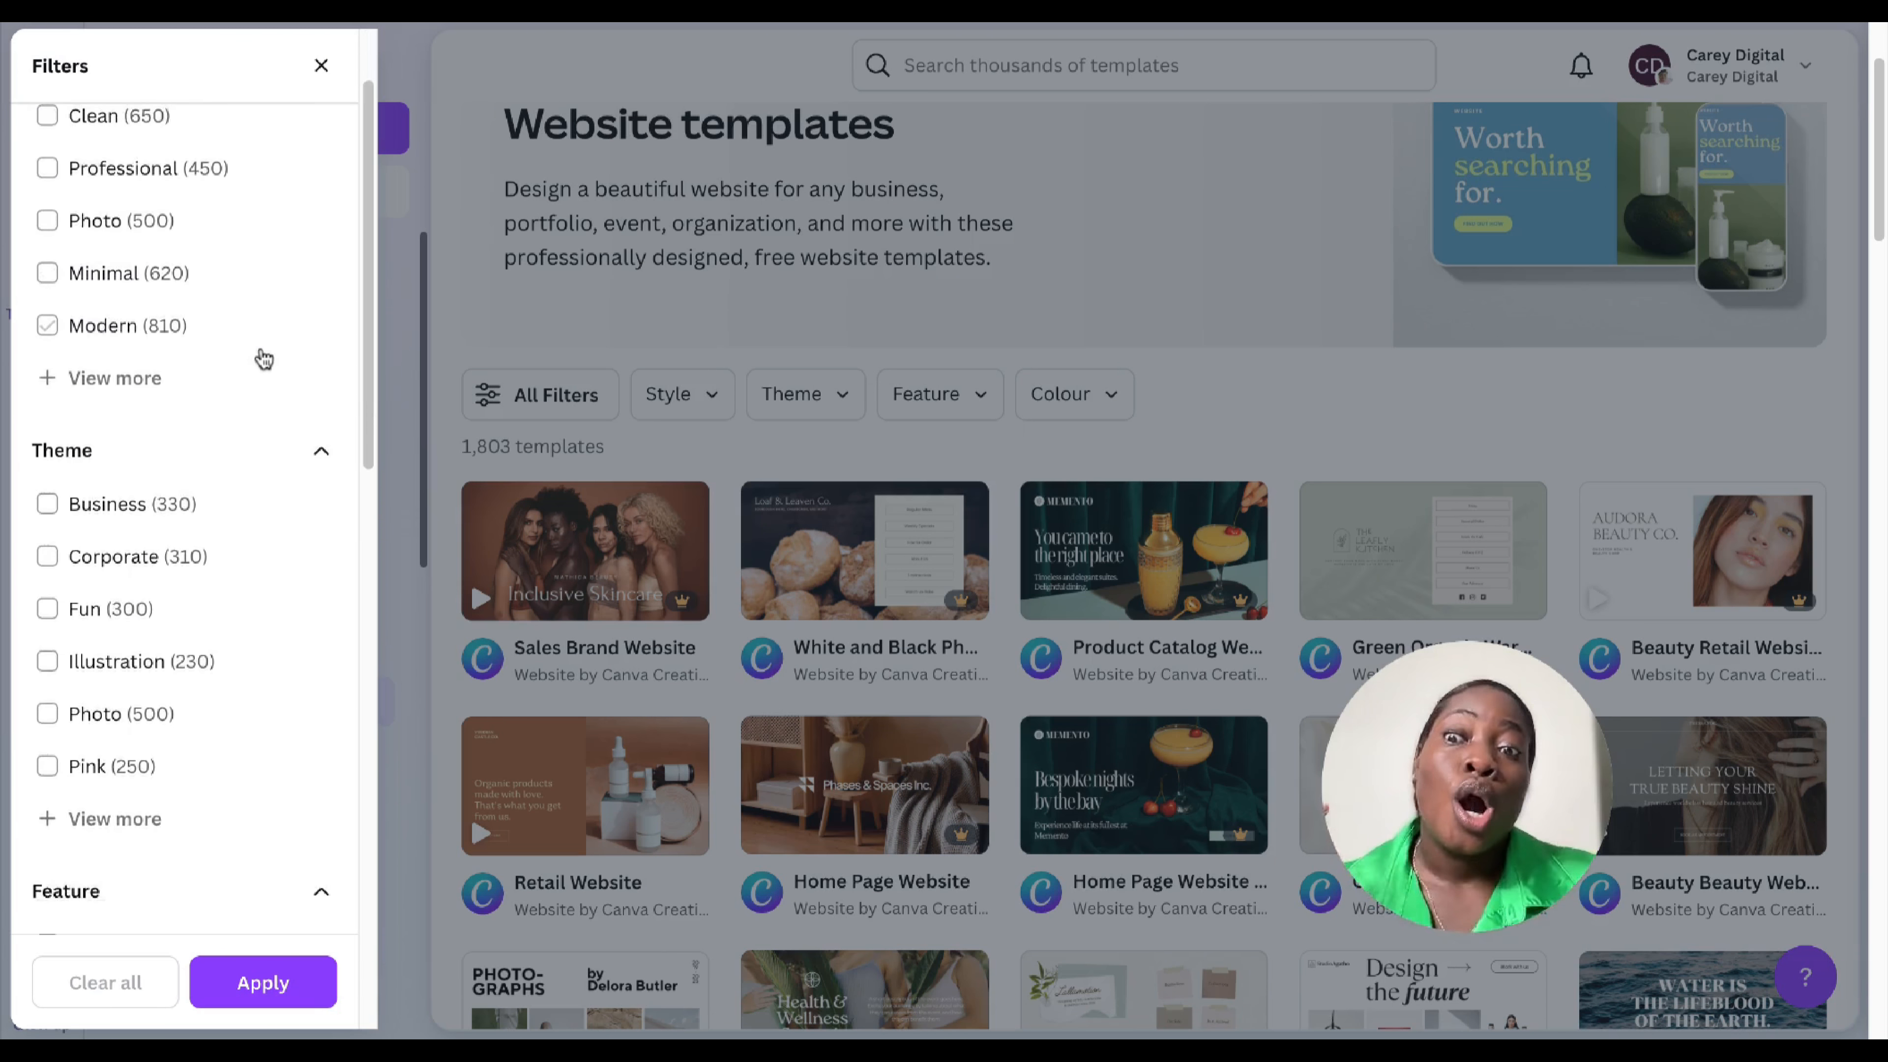
pyautogui.scroll(-4, 264, 360)
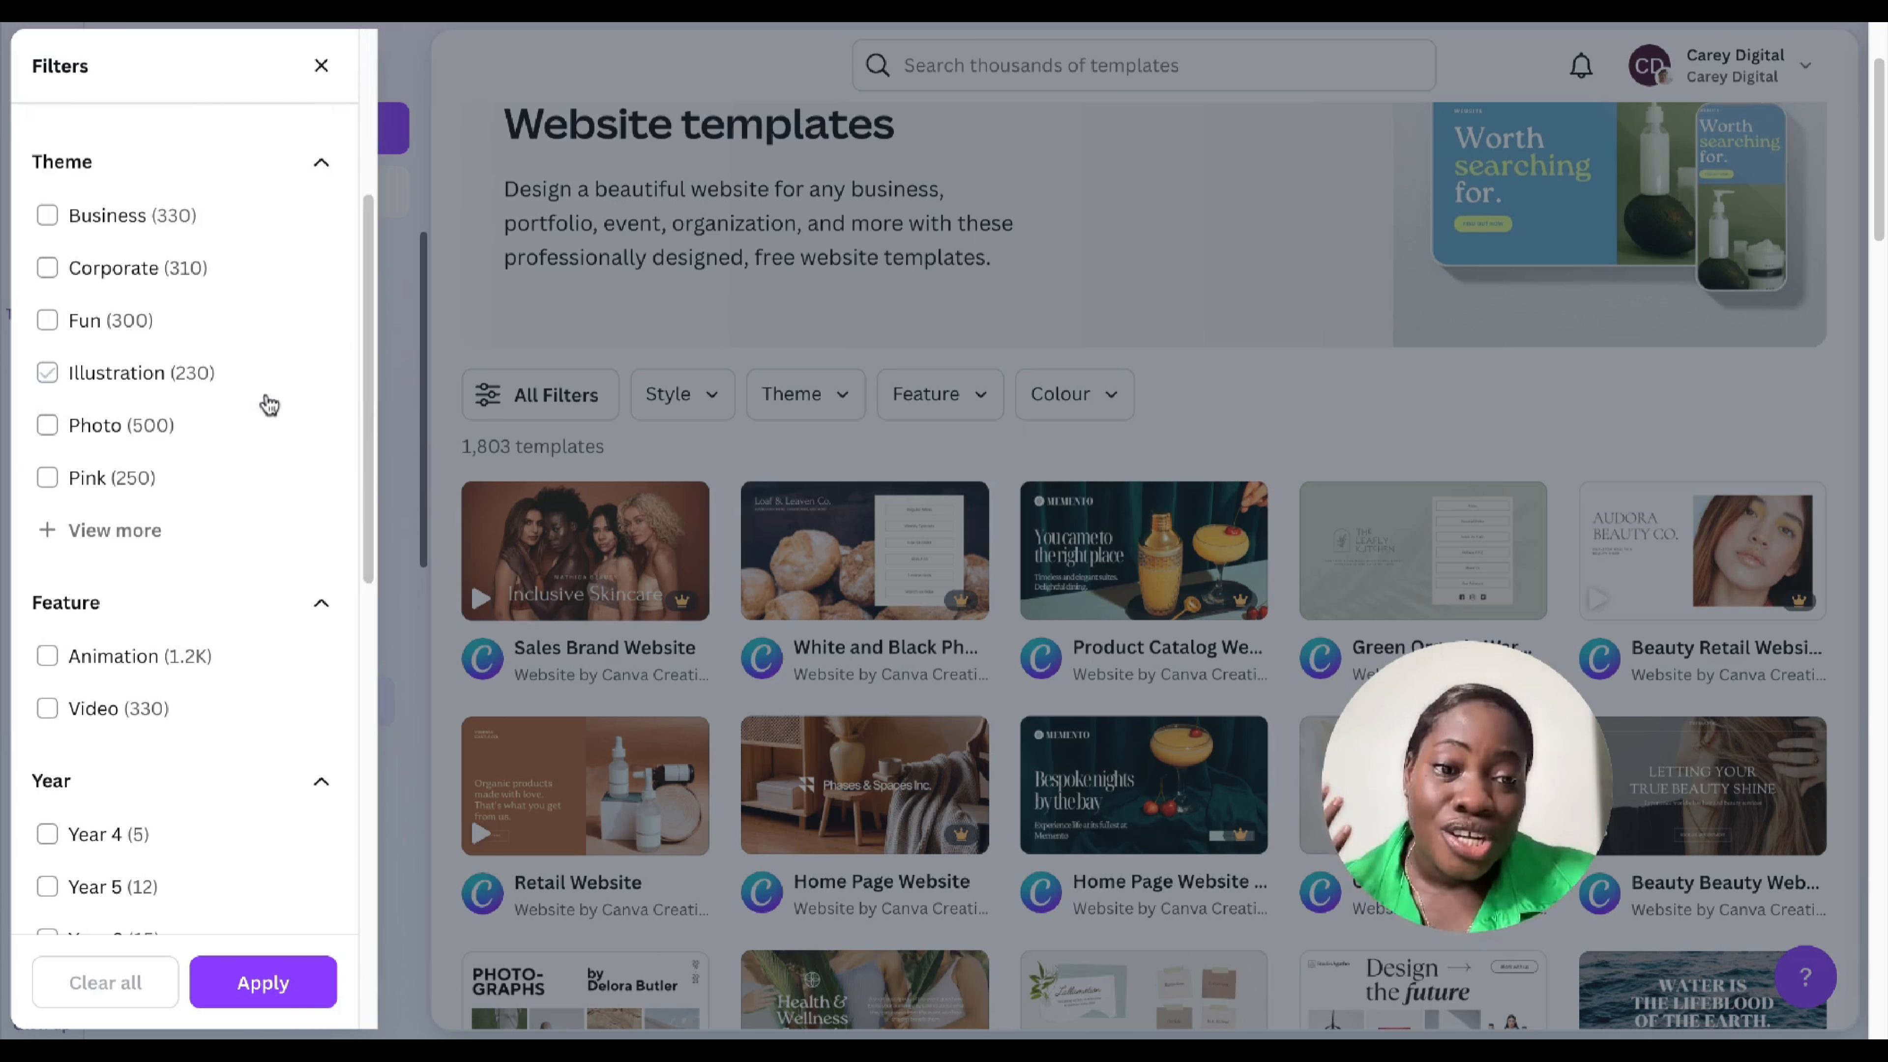
pyautogui.scroll(-5, 269, 405)
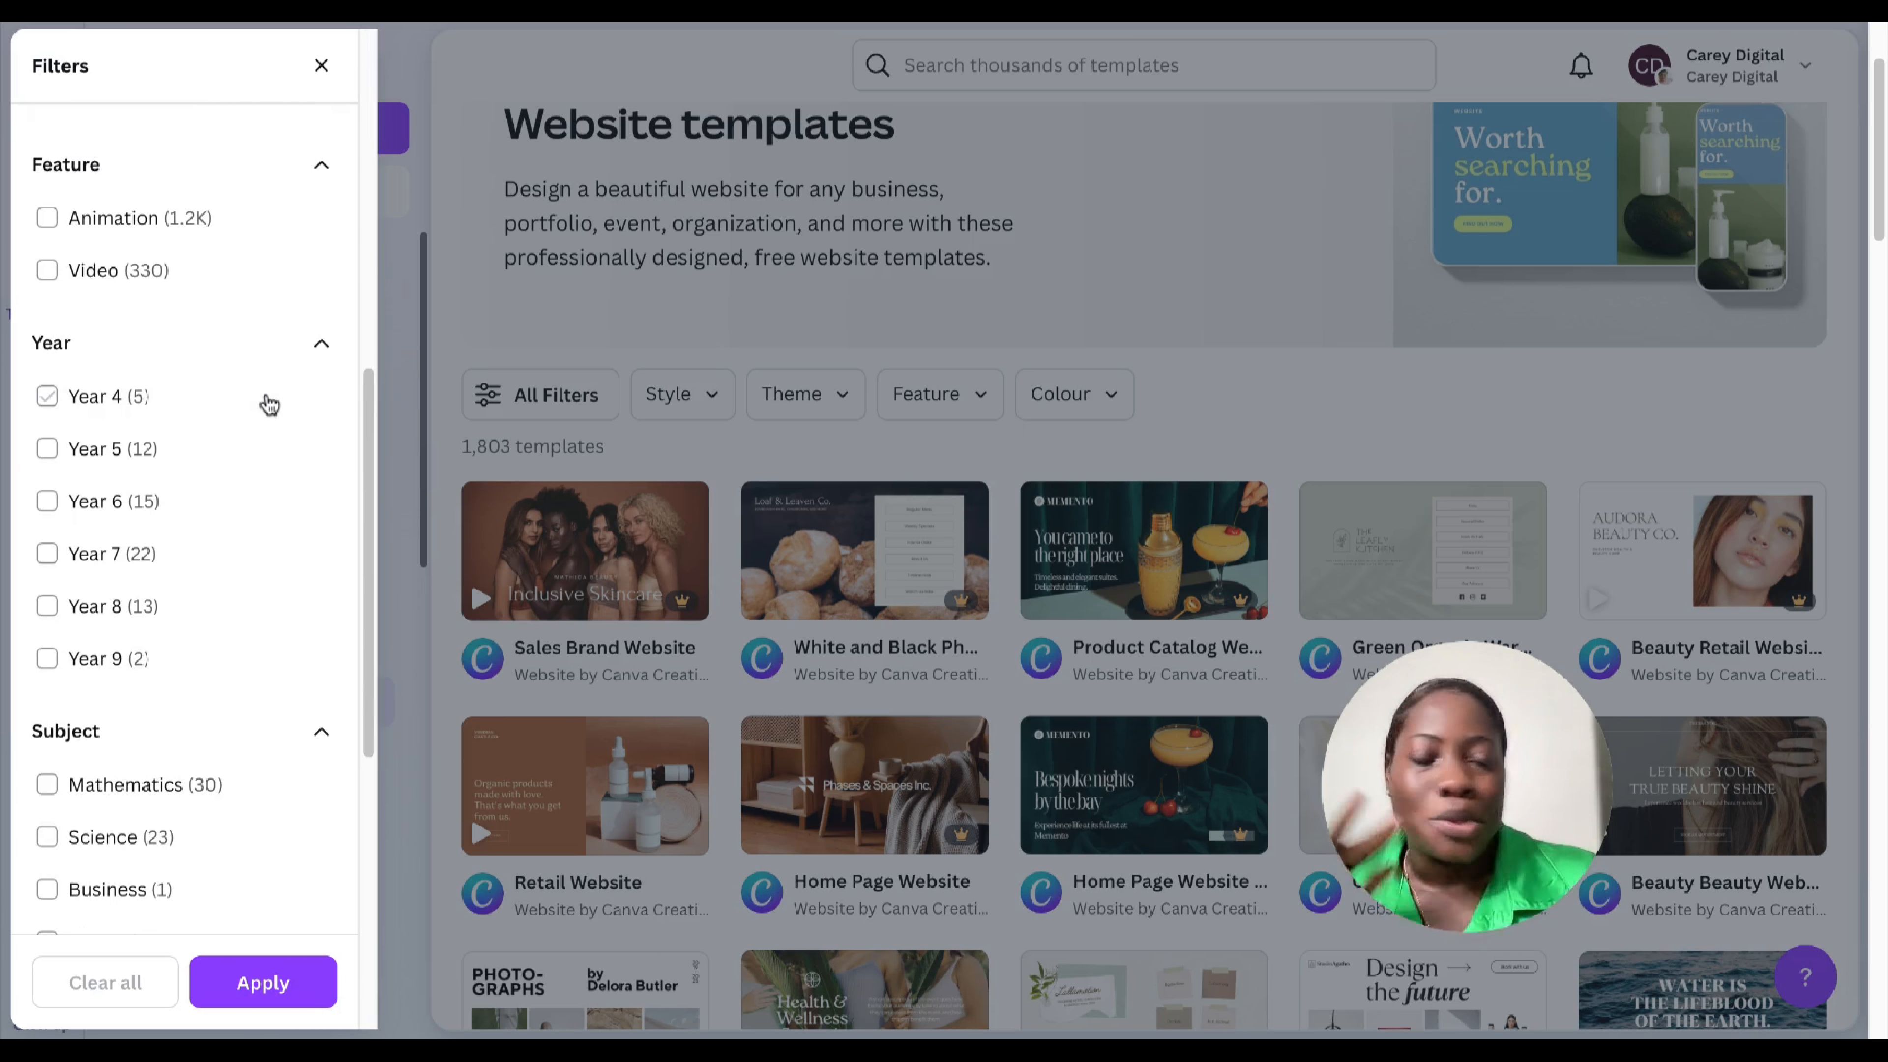
pyautogui.scroll(10, 268, 402)
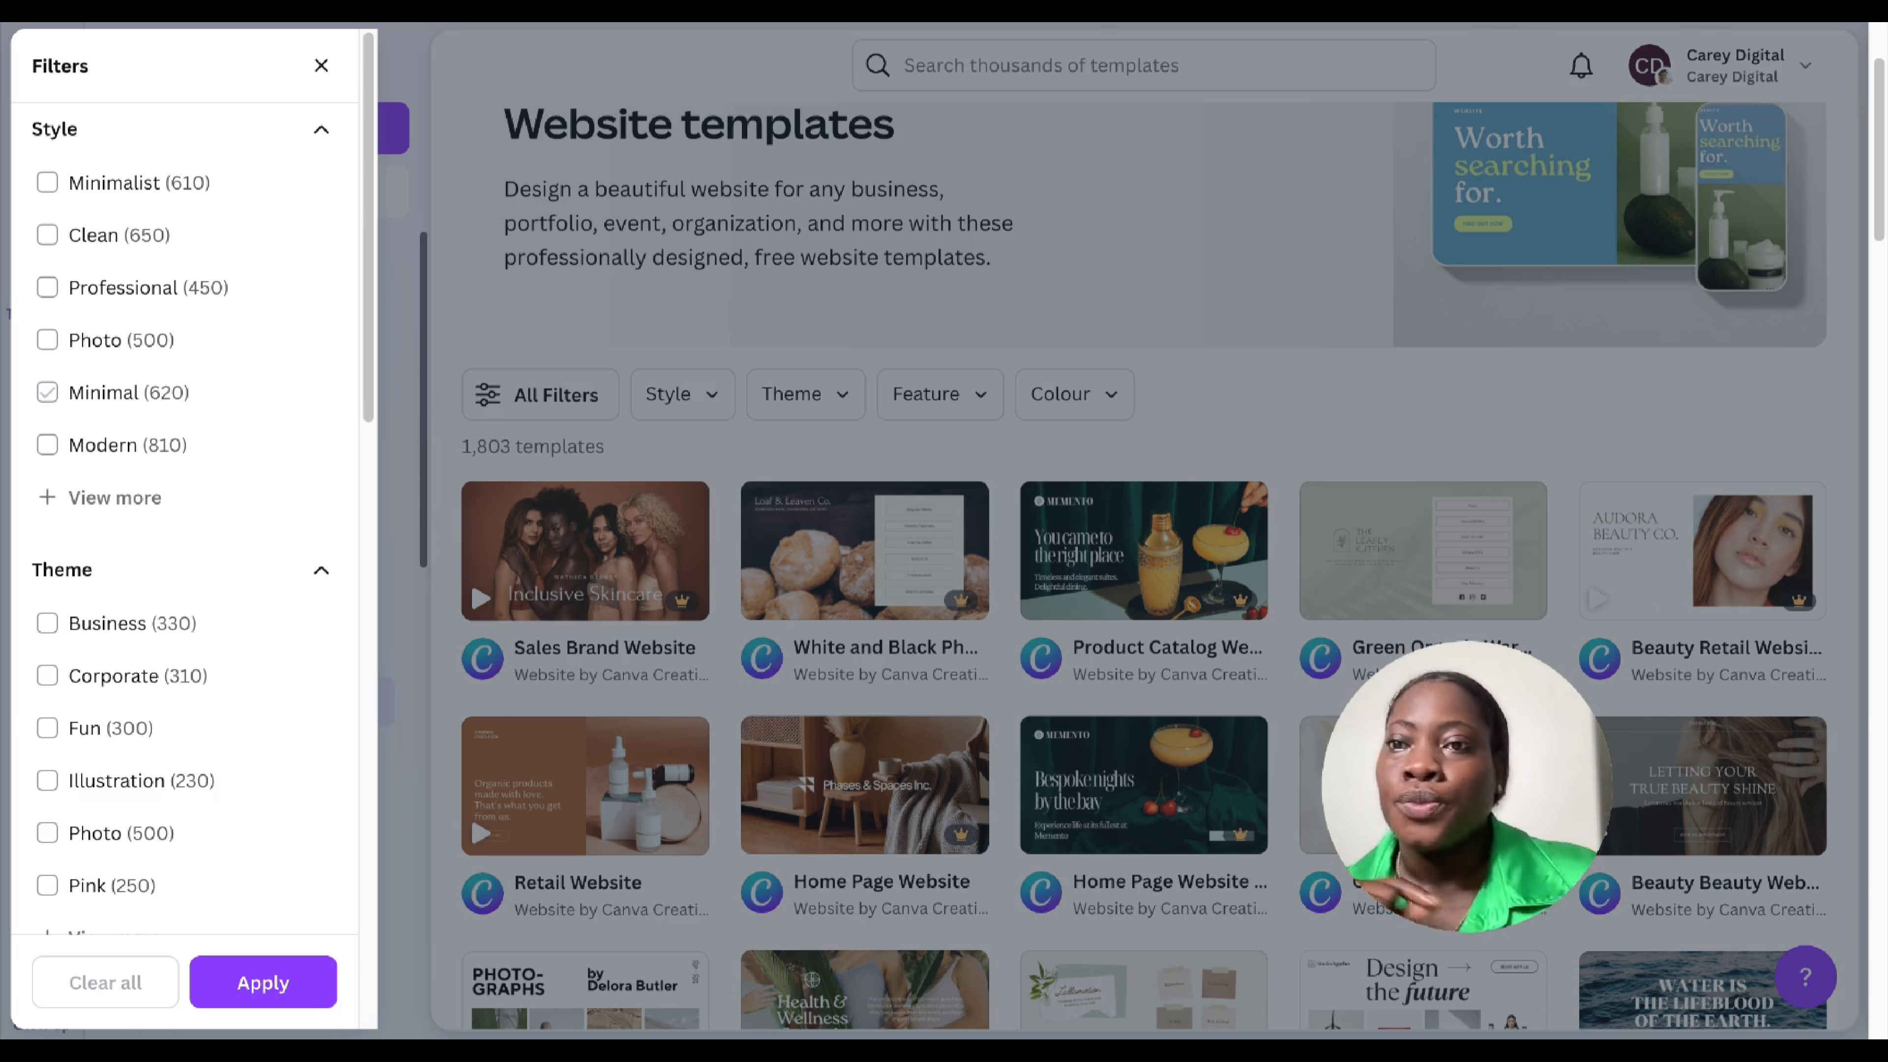
pyautogui.click(179, 185)
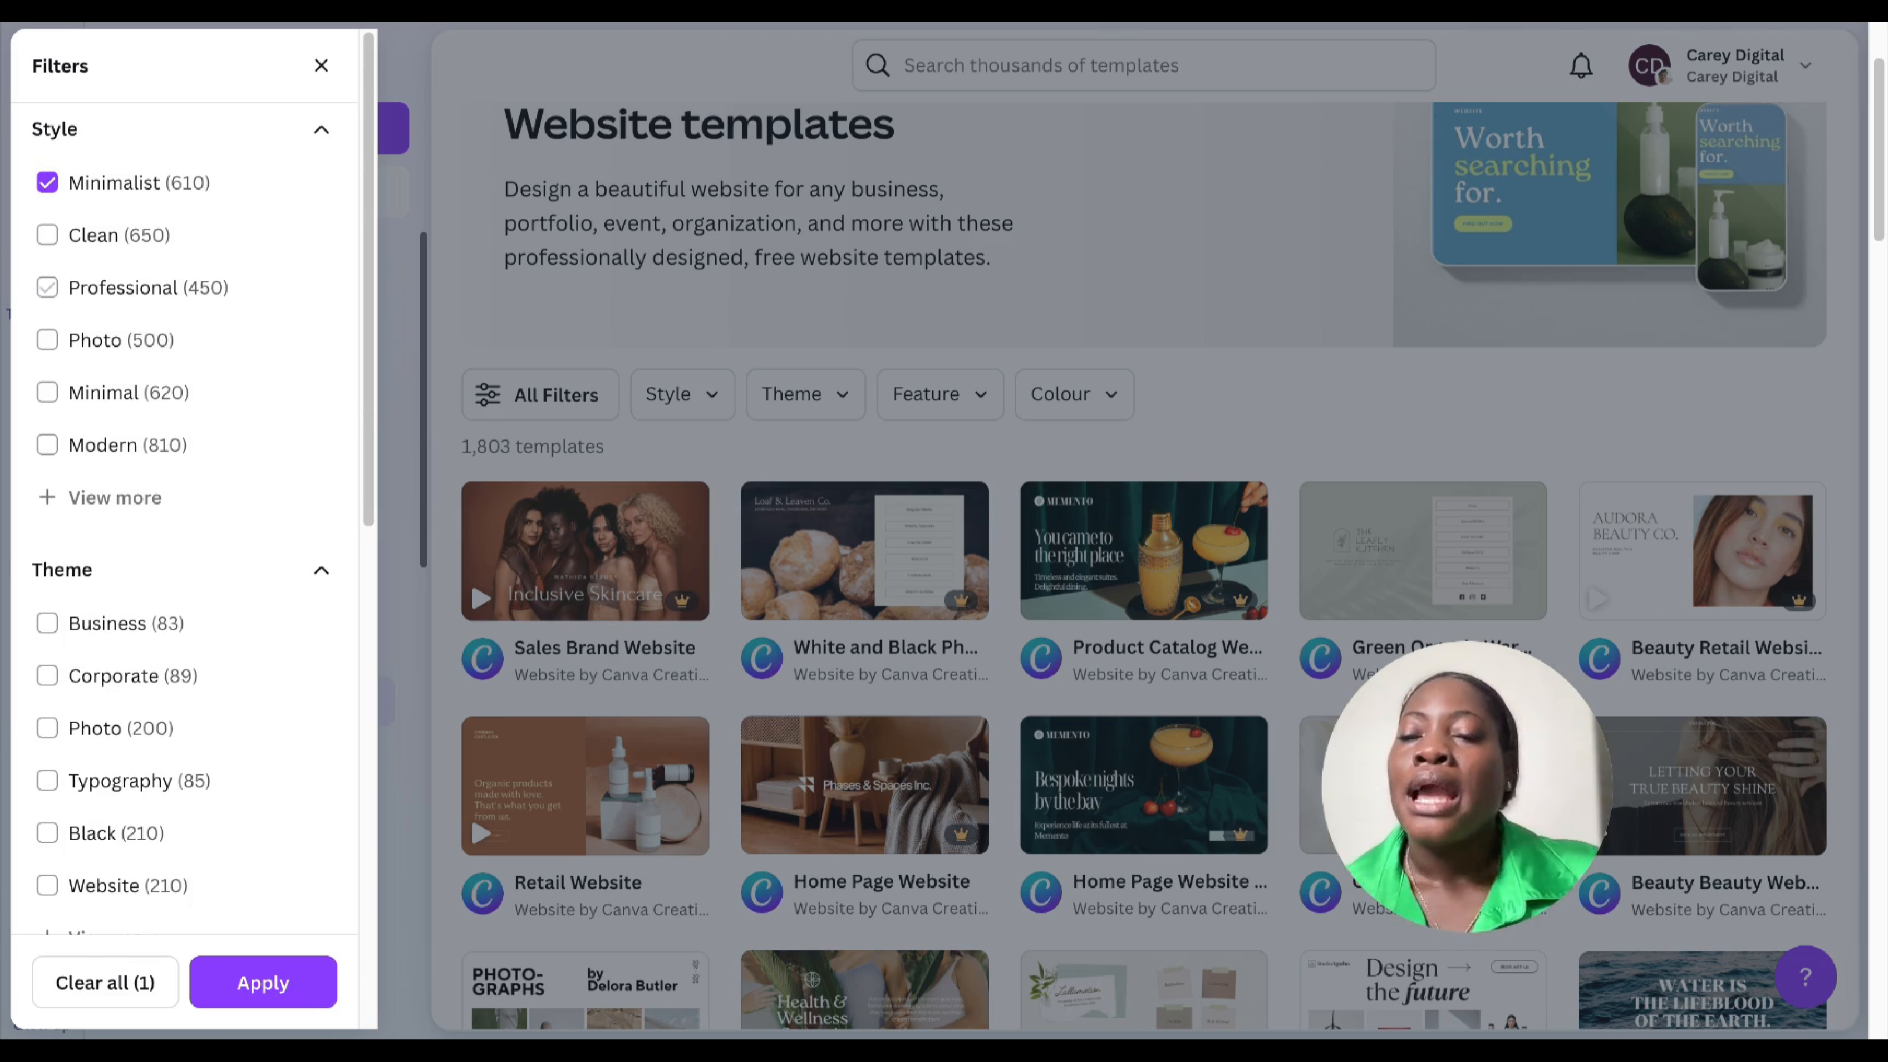
# Expand the theme options, select the Business theme and apply the chosen filters to the website templates.
pyautogui.scroll(-5, 287, 479)
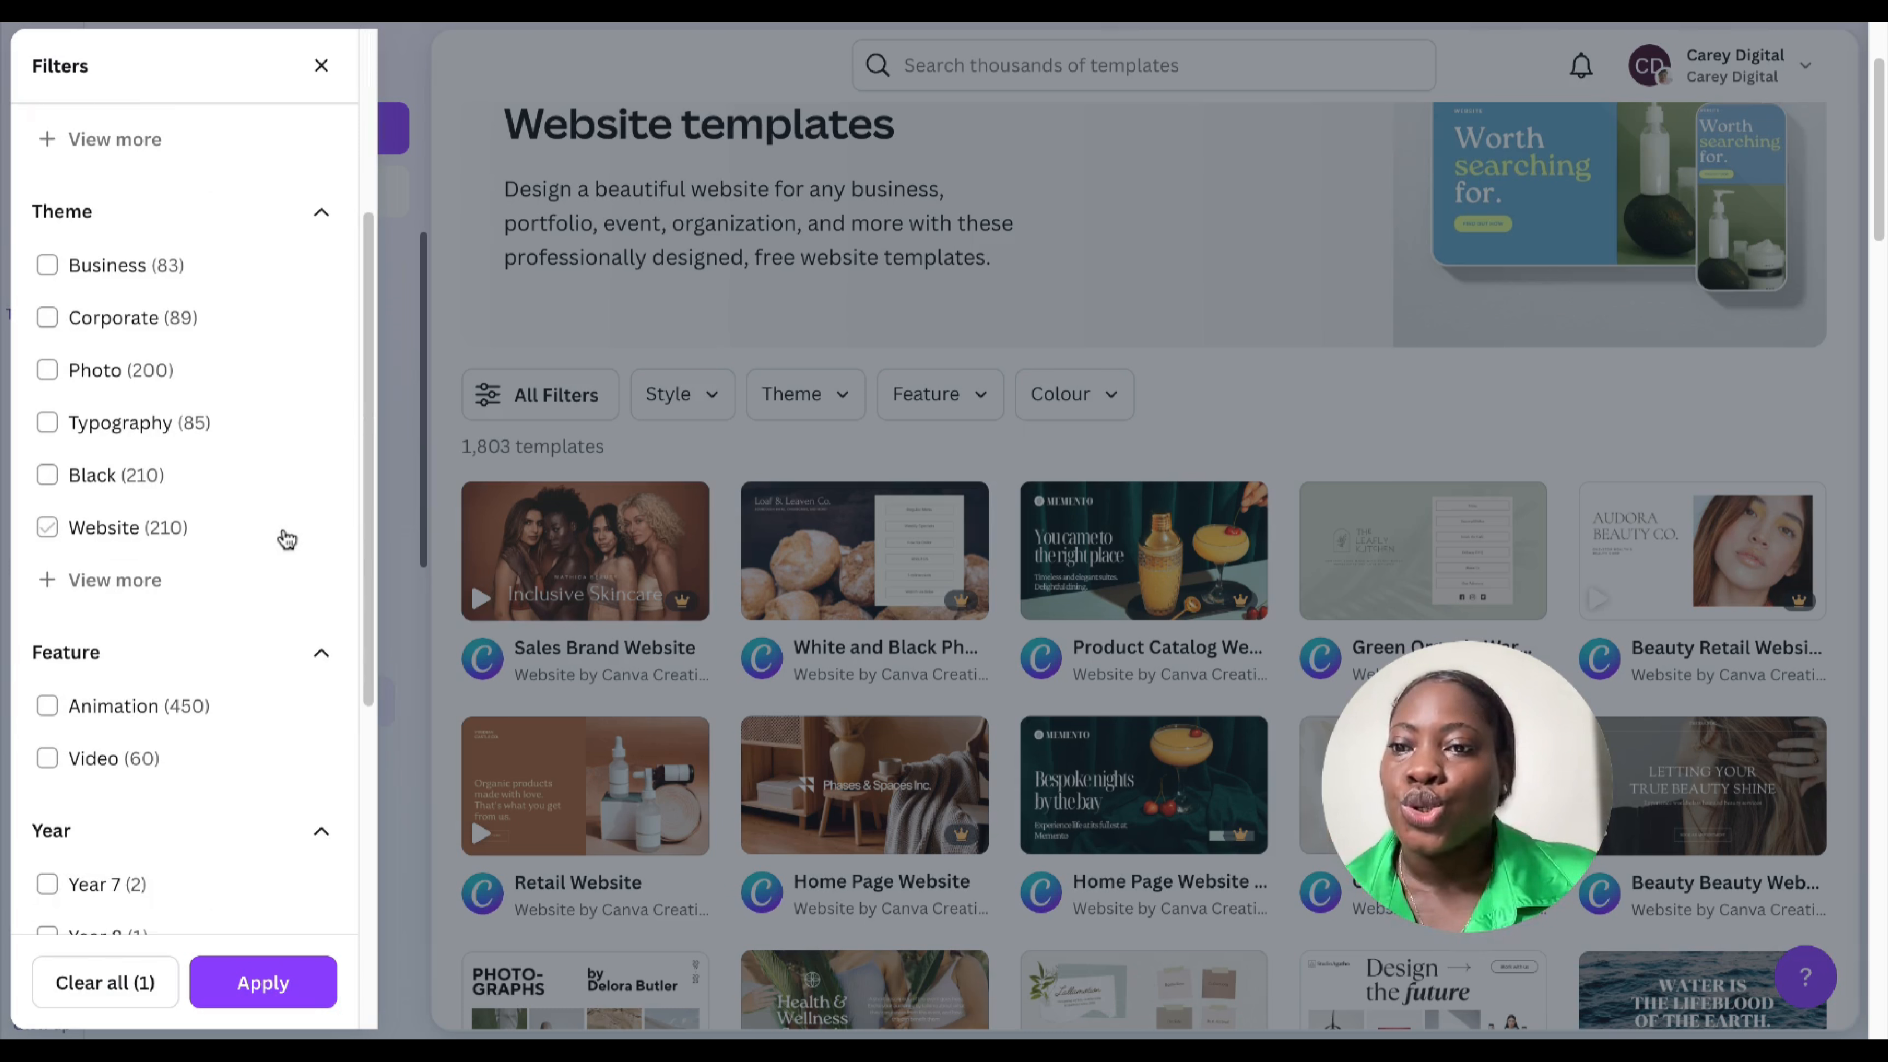
pyautogui.click(111, 580)
pyautogui.scroll(-1, 290, 470)
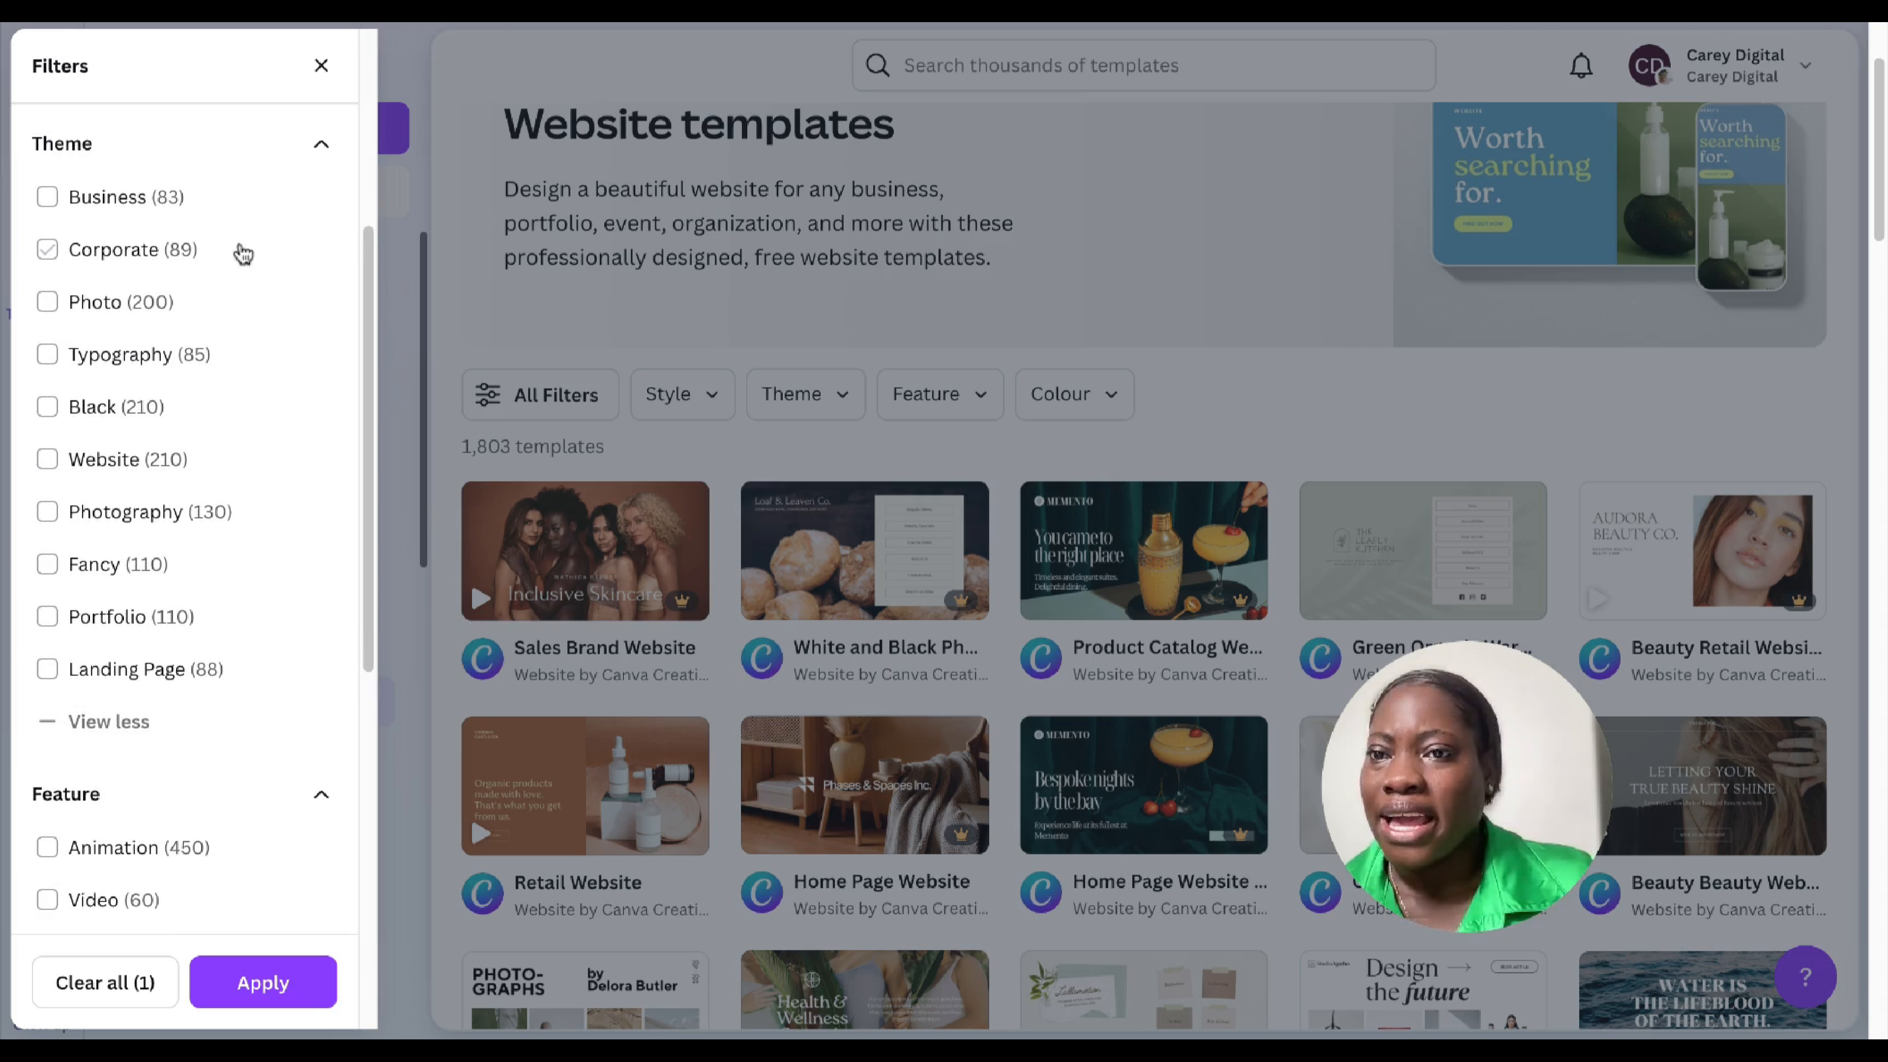
pyautogui.click(165, 197)
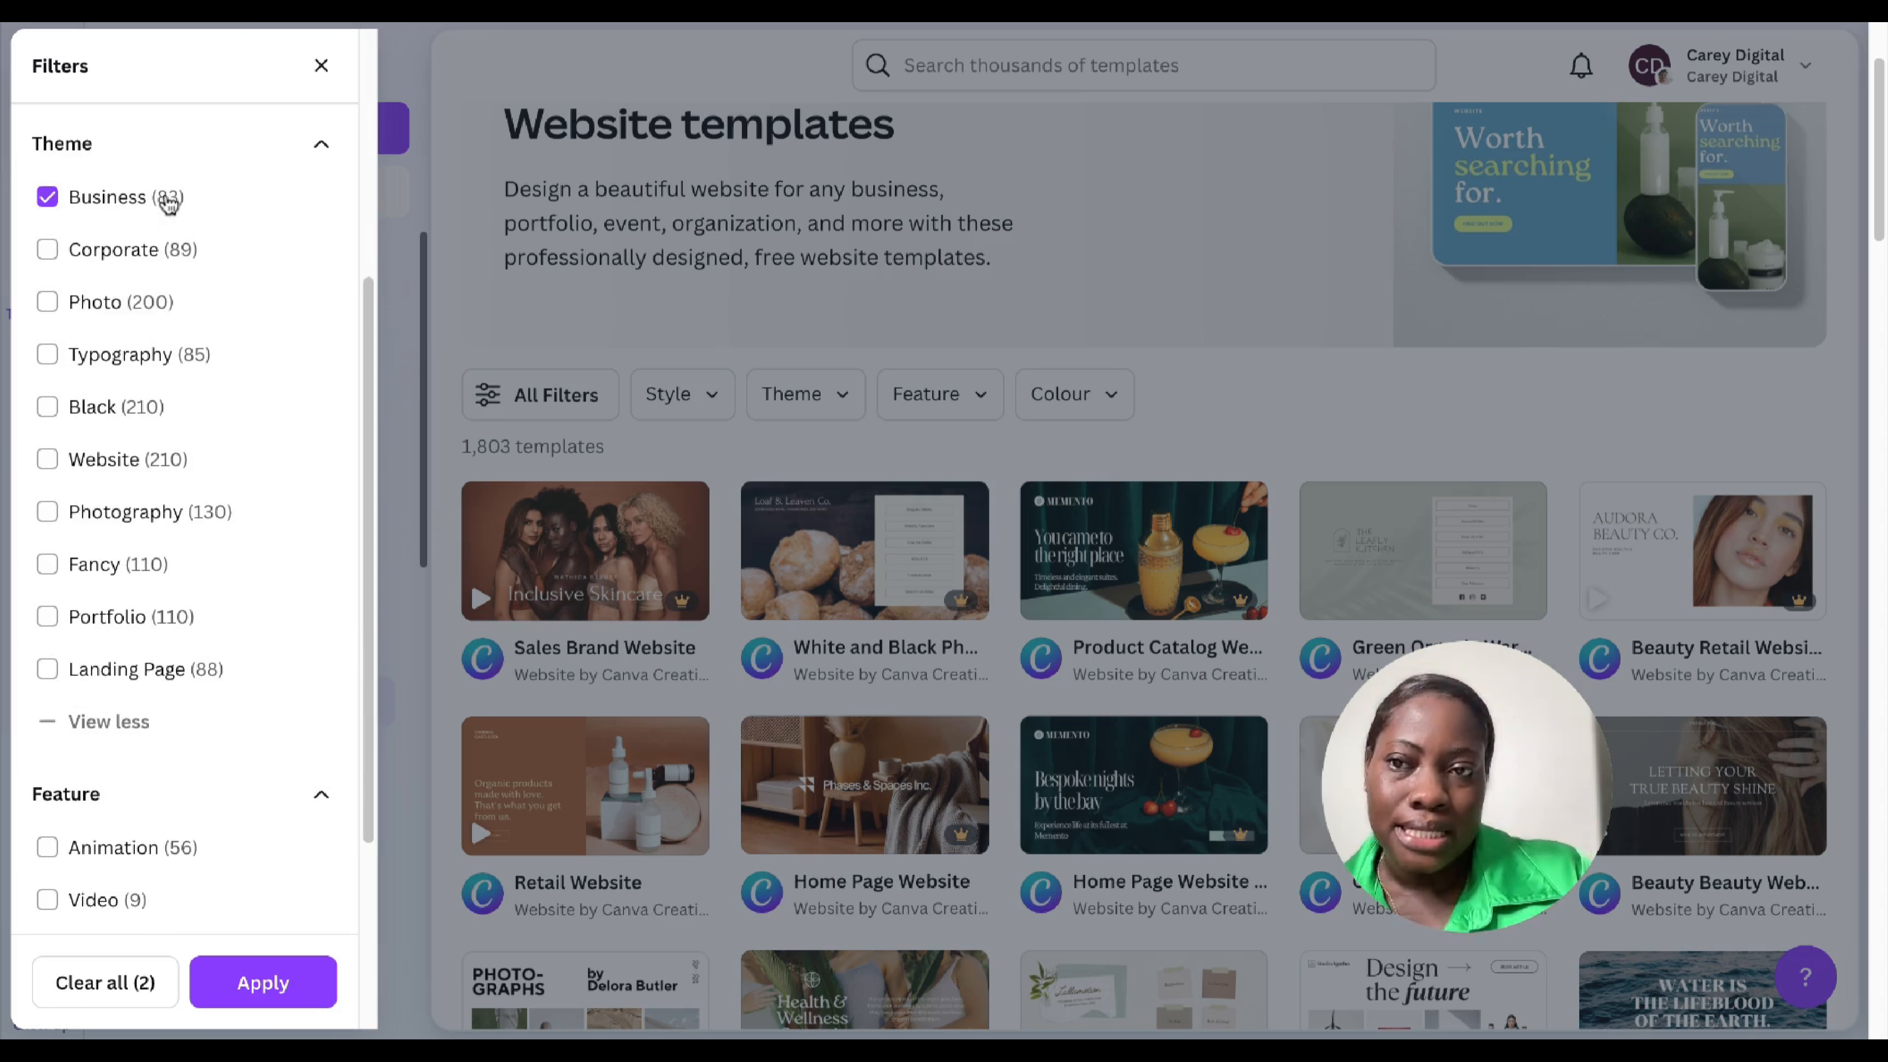
pyautogui.scroll(3, 223, 268)
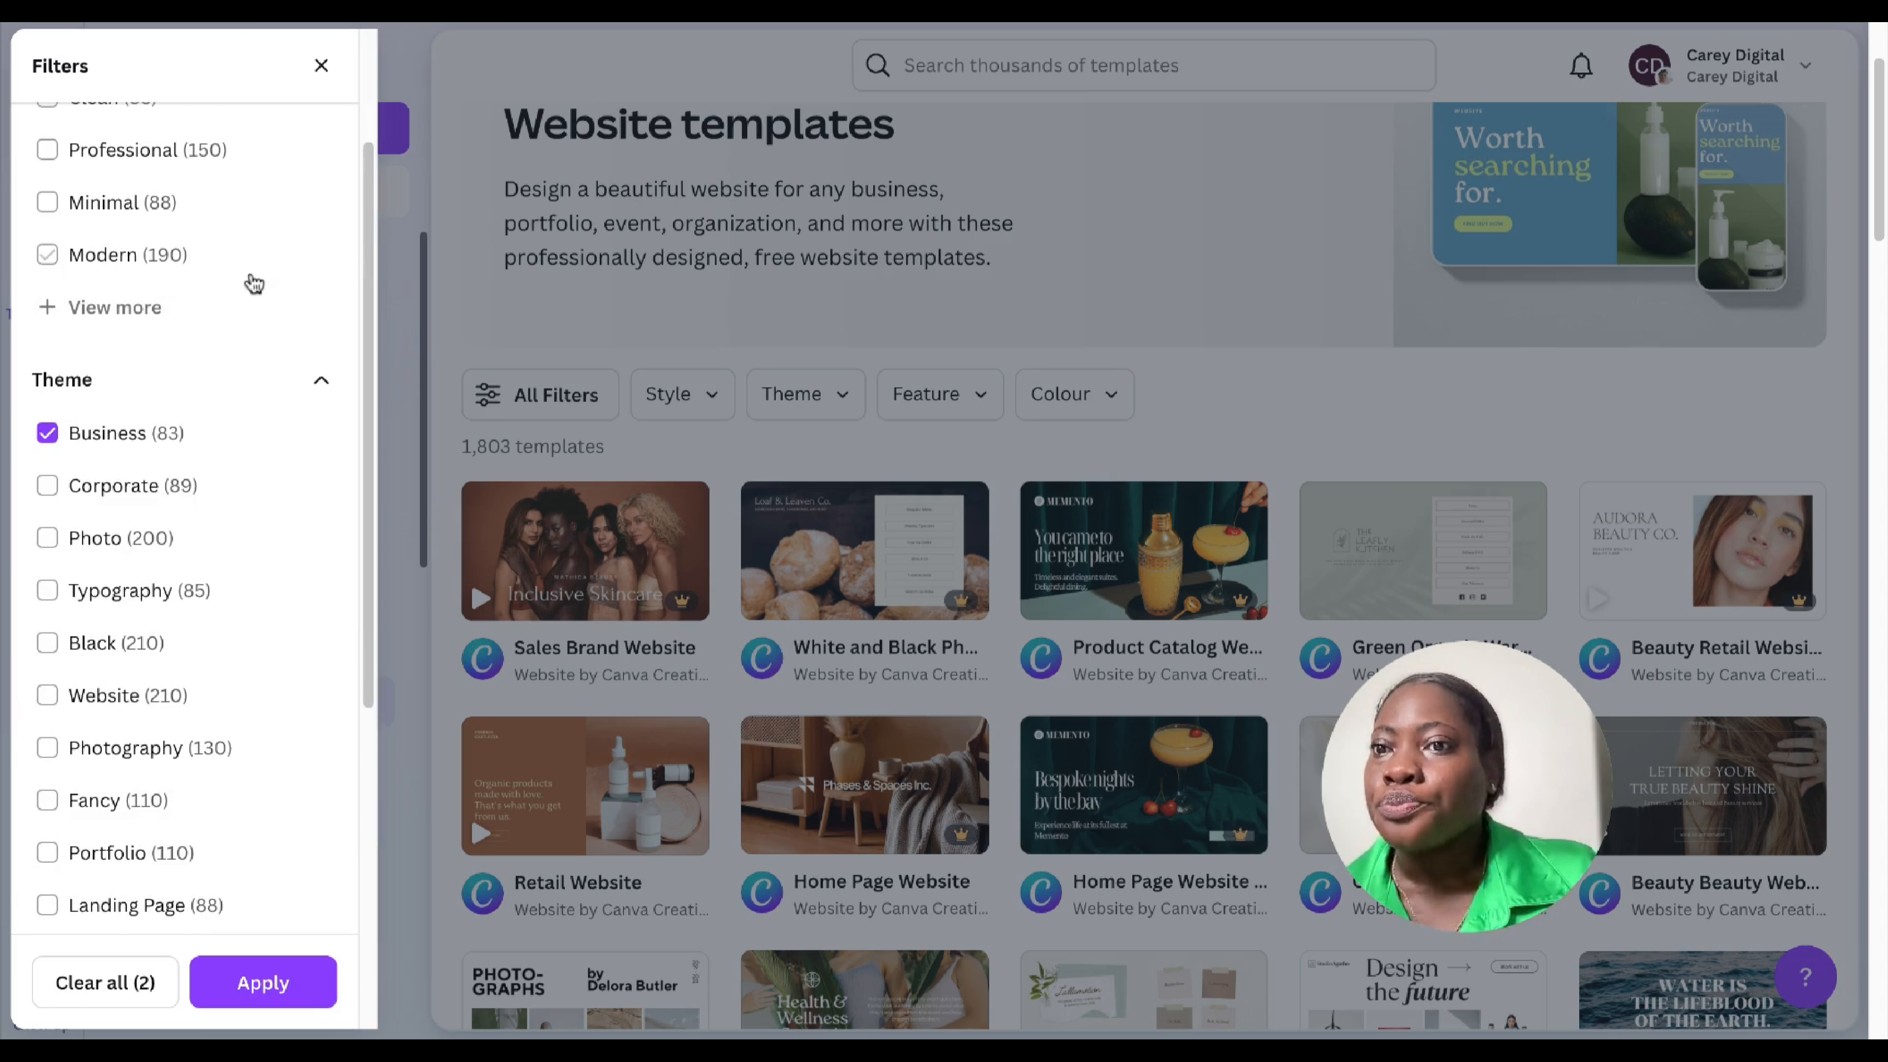
pyautogui.click(262, 981)
# Browse the filtered website templates and remove the Business theme from the active filters.
pyautogui.scroll(-3, 978, 359)
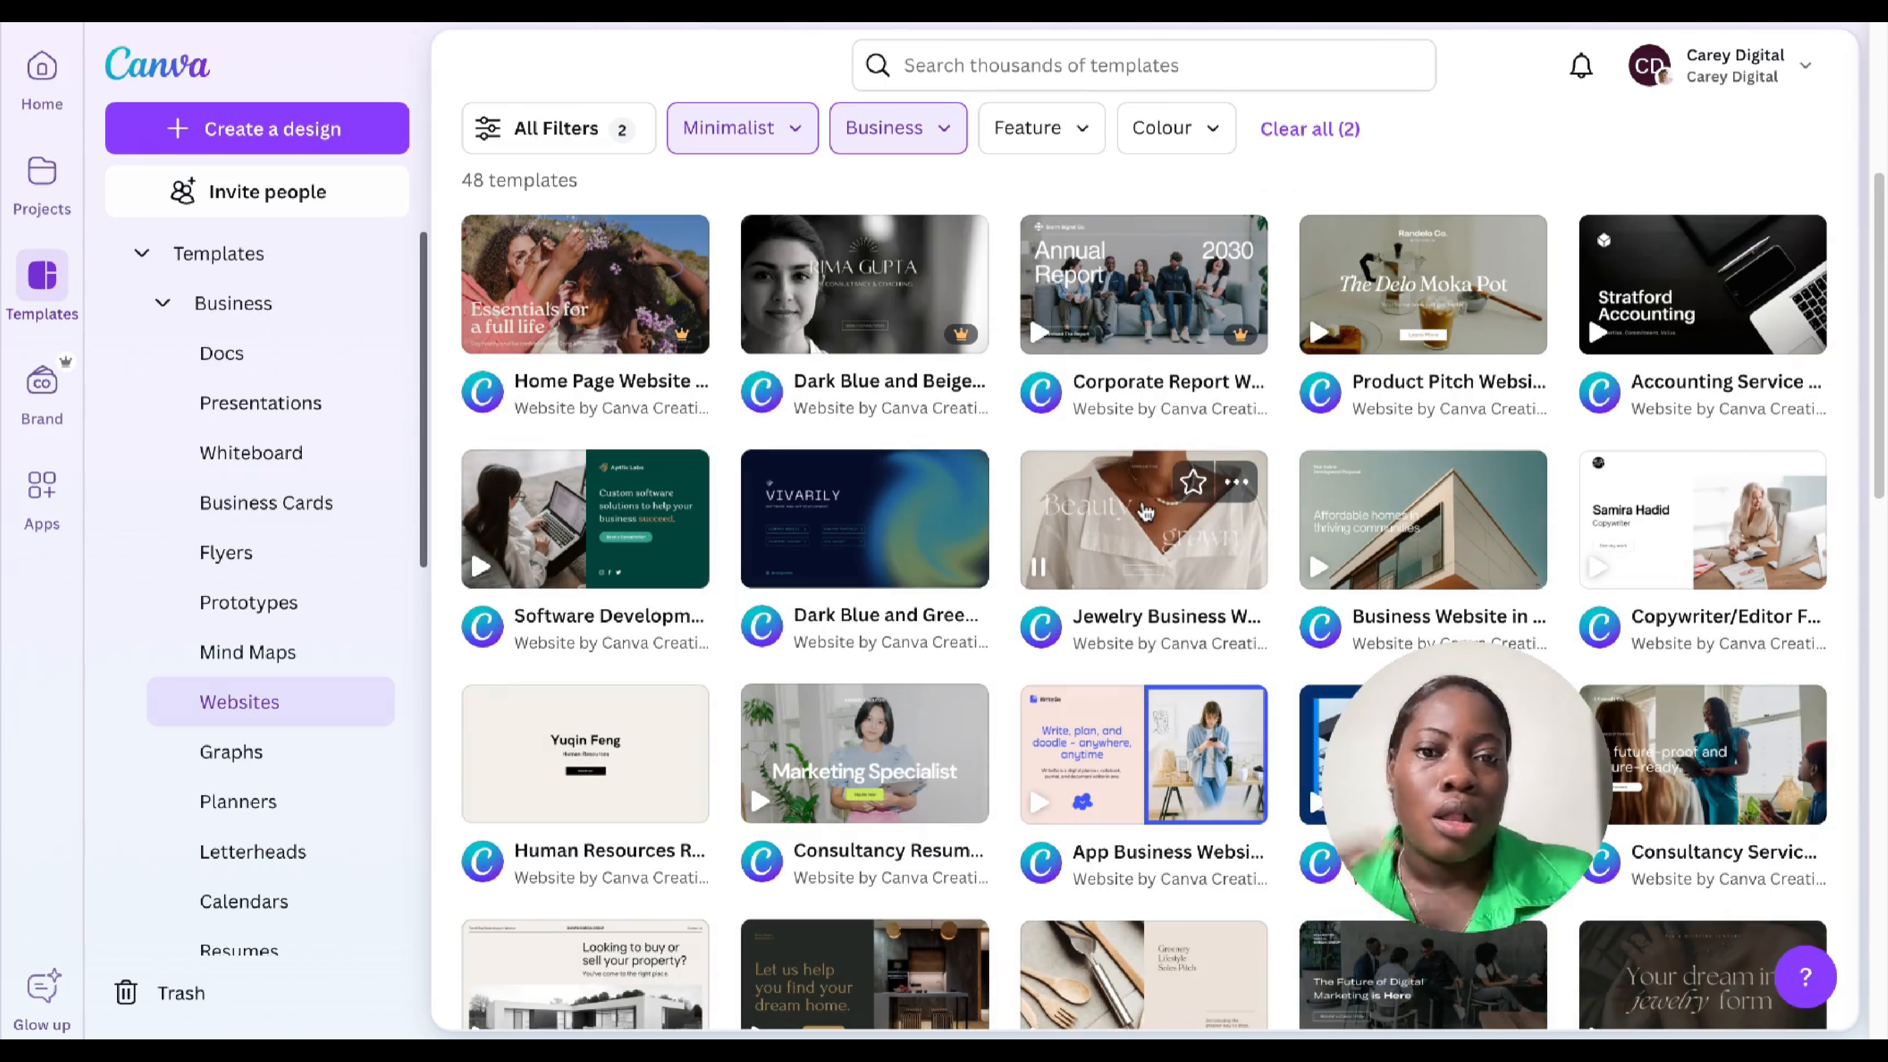
pyautogui.scroll(-5, 1159, 502)
pyautogui.scroll(-1, 1162, 500)
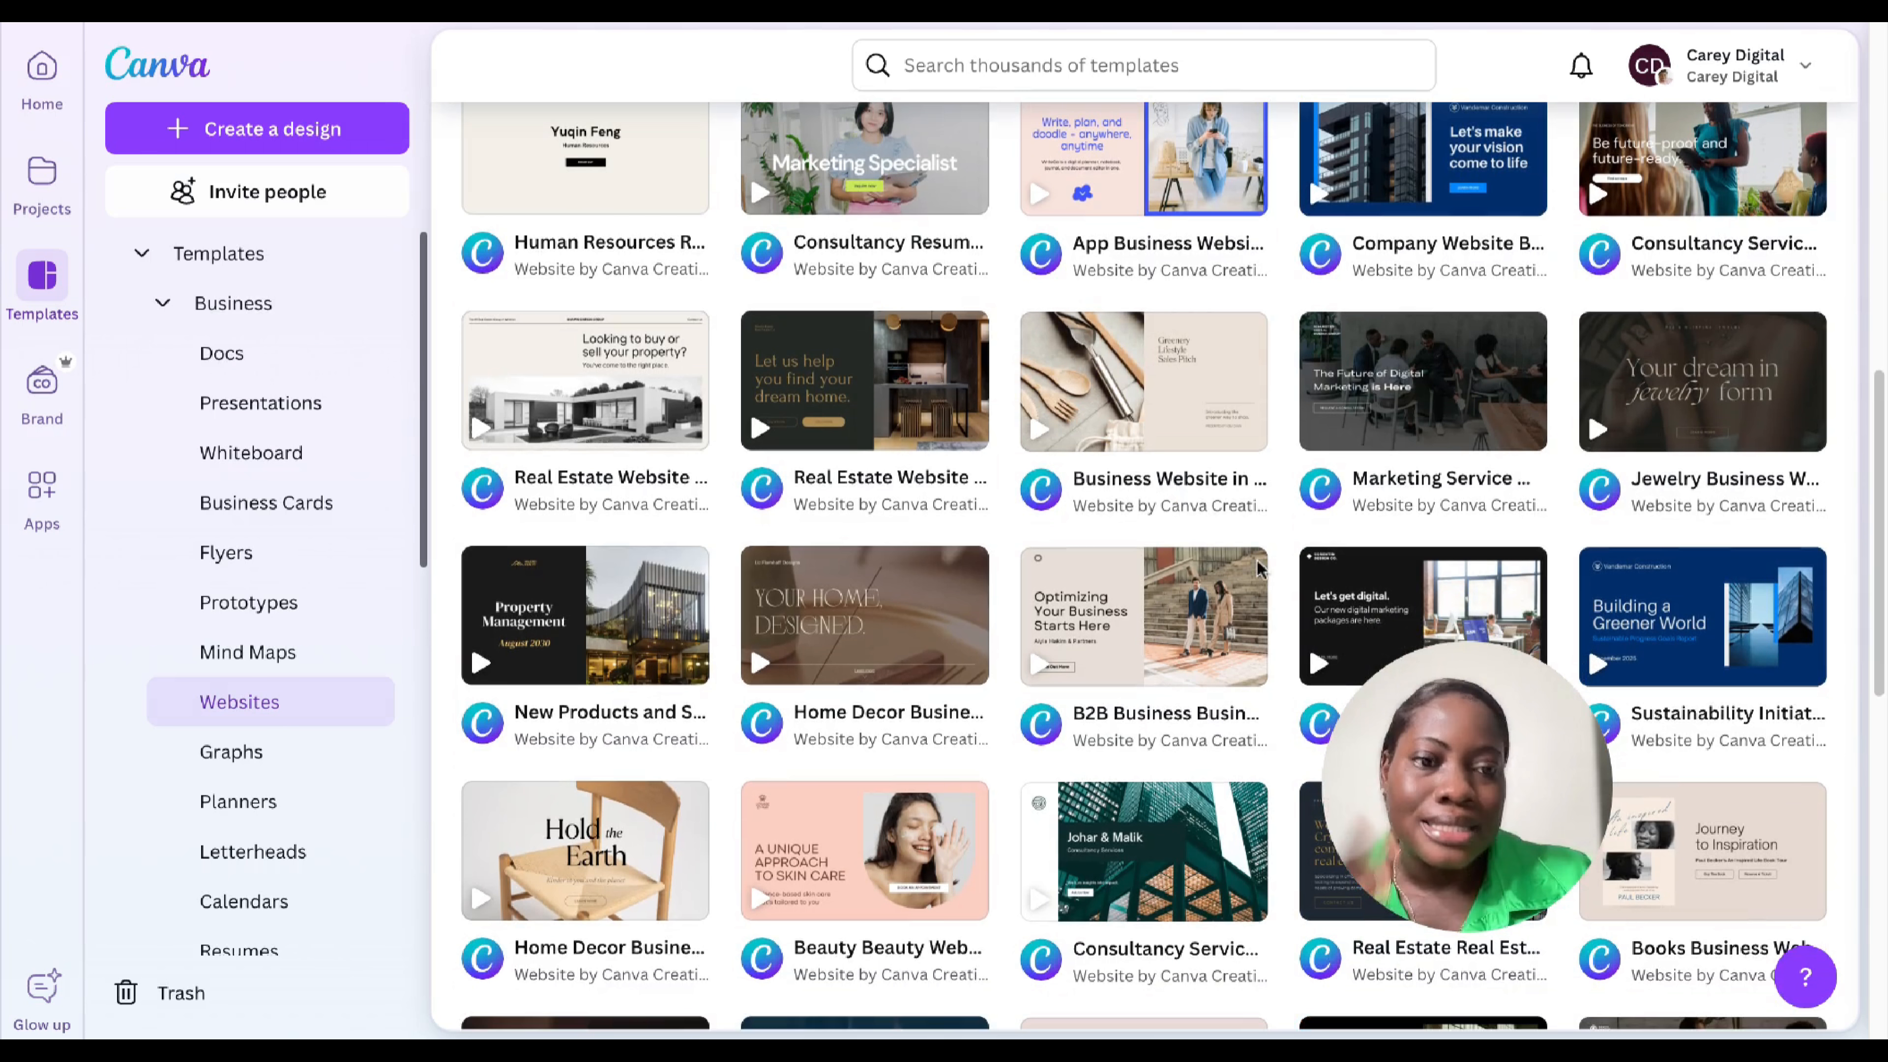
pyautogui.scroll(-2, 1242, 541)
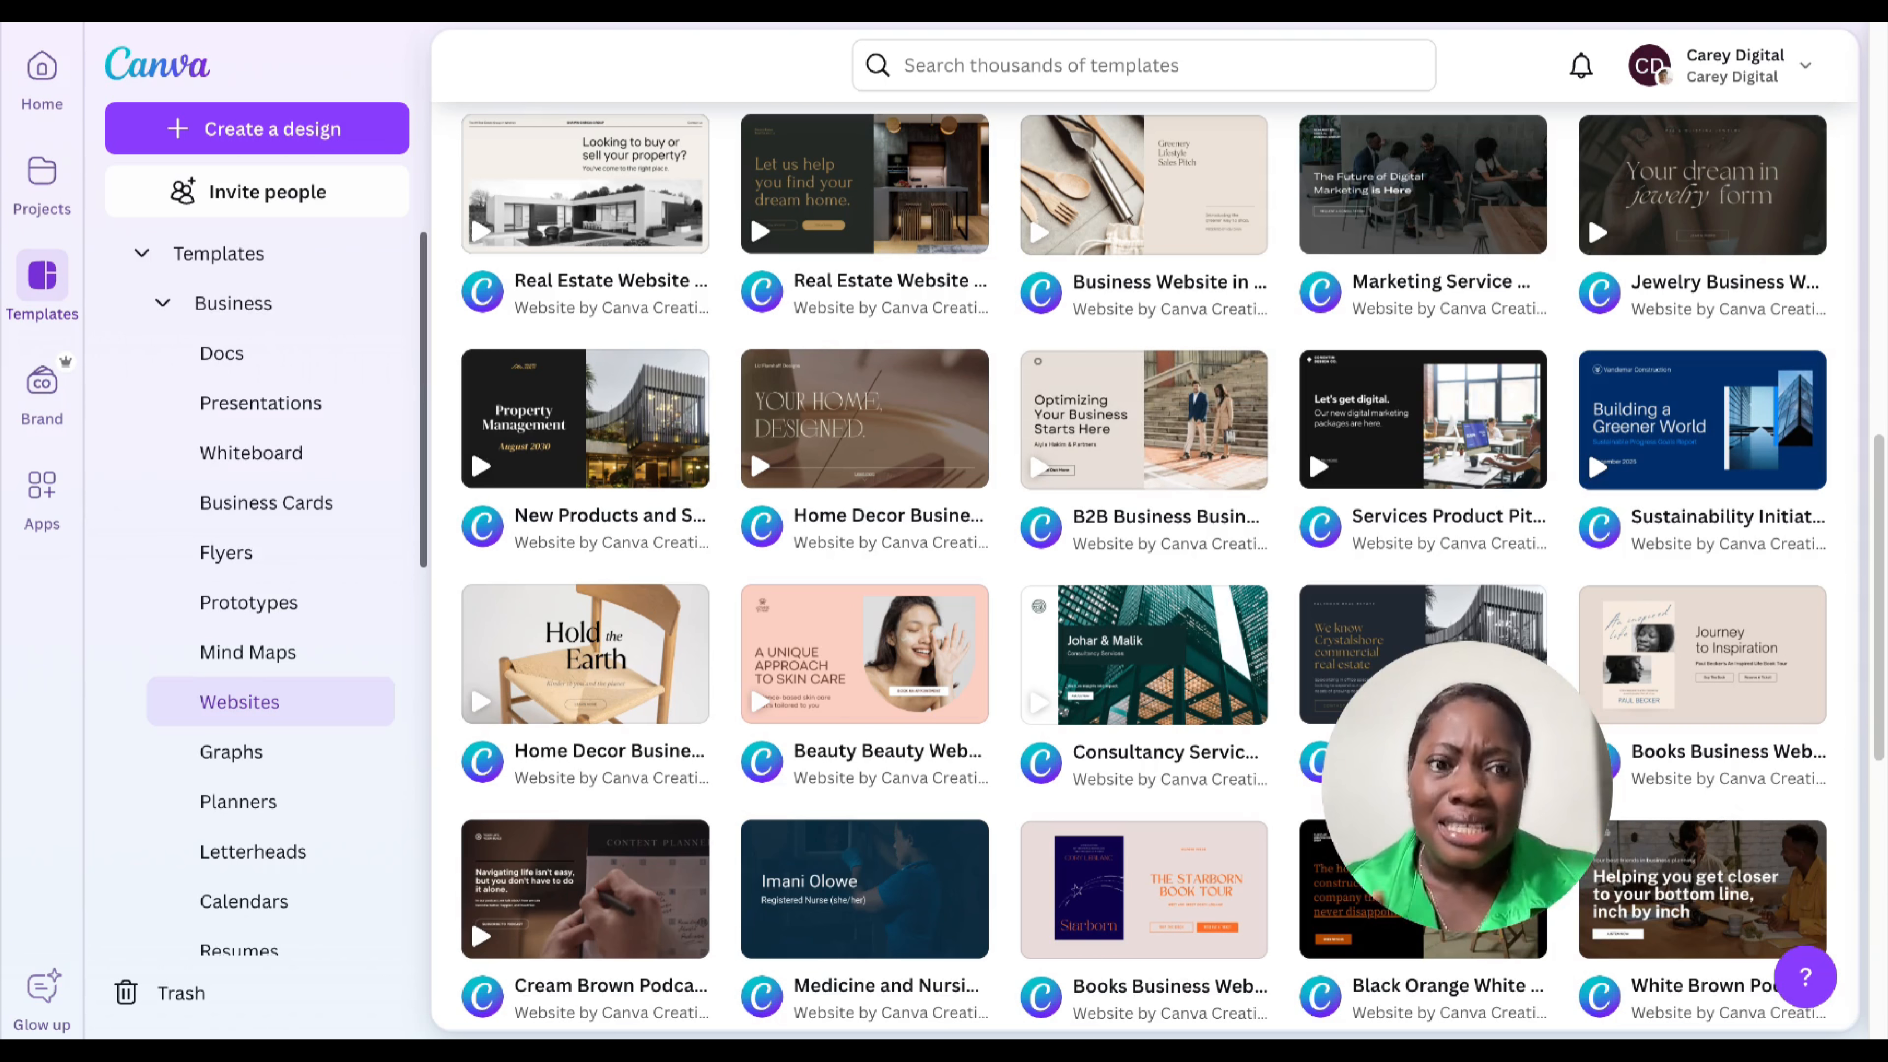
pyautogui.scroll(8, 919, 257)
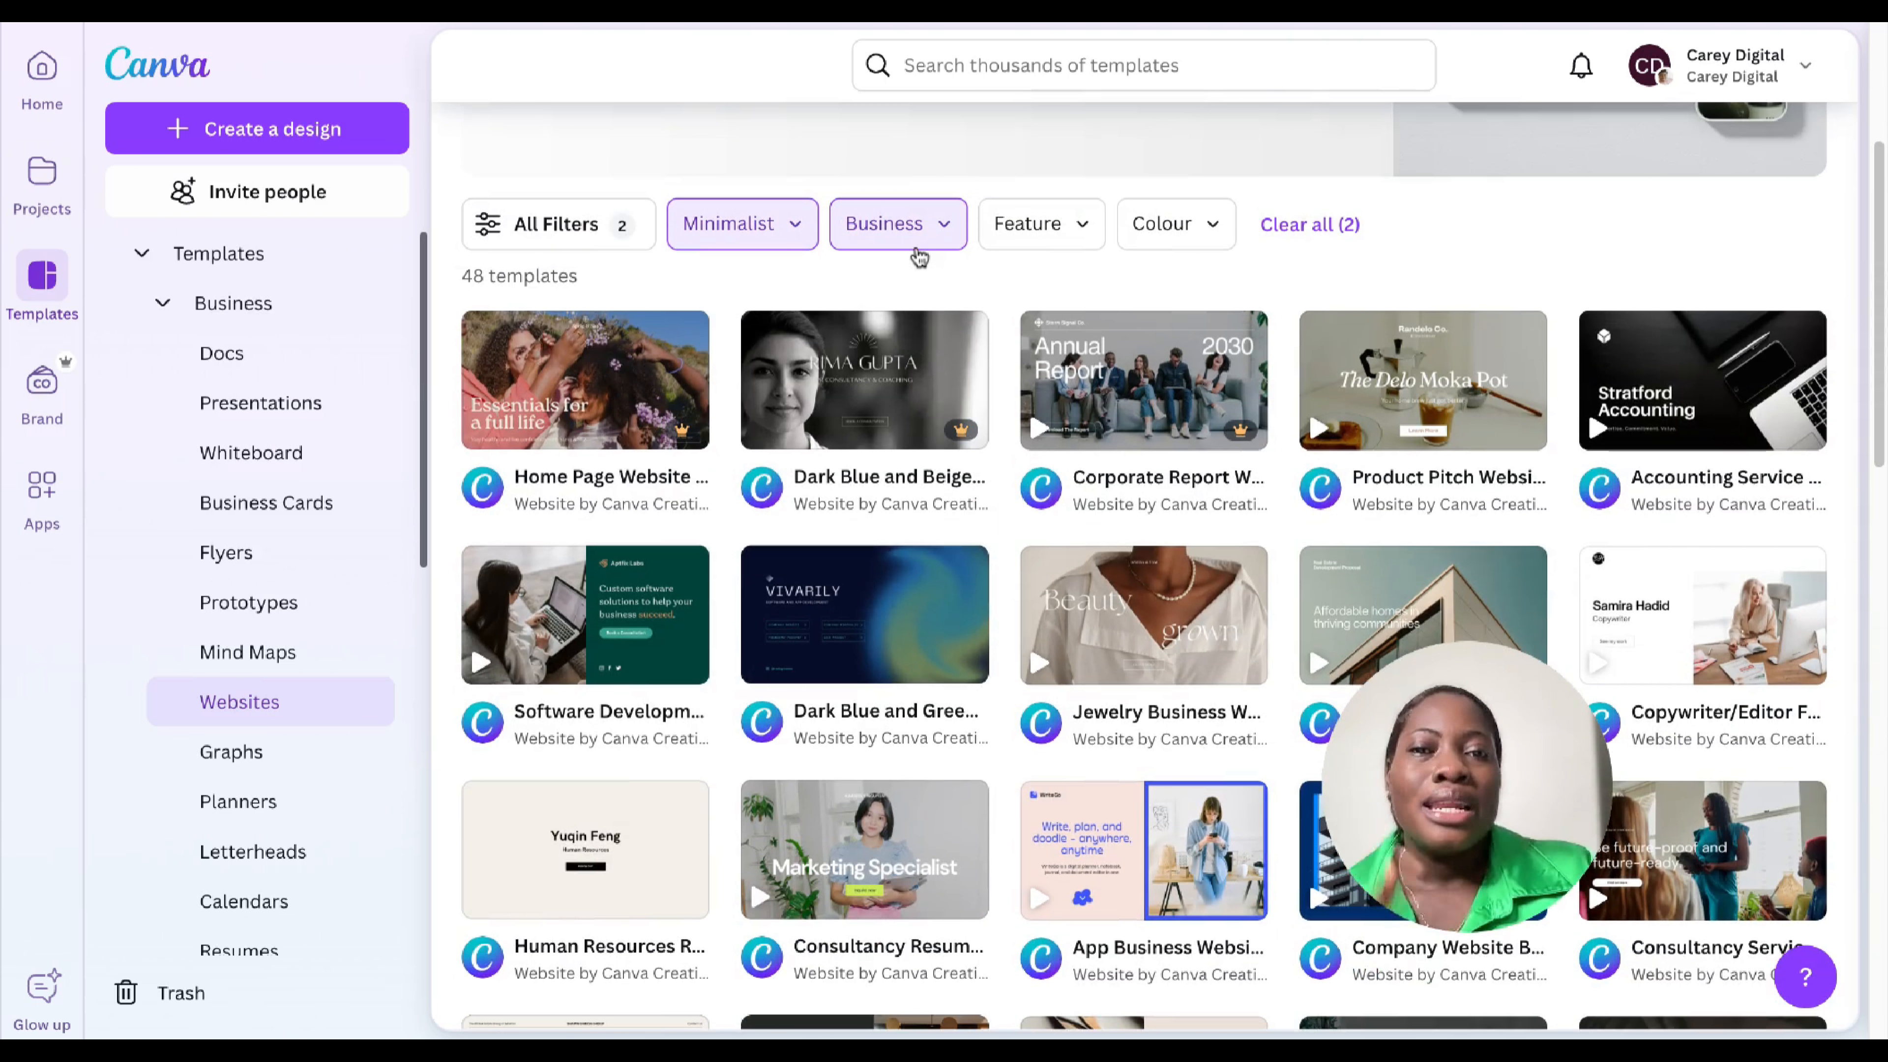
pyautogui.click(918, 251)
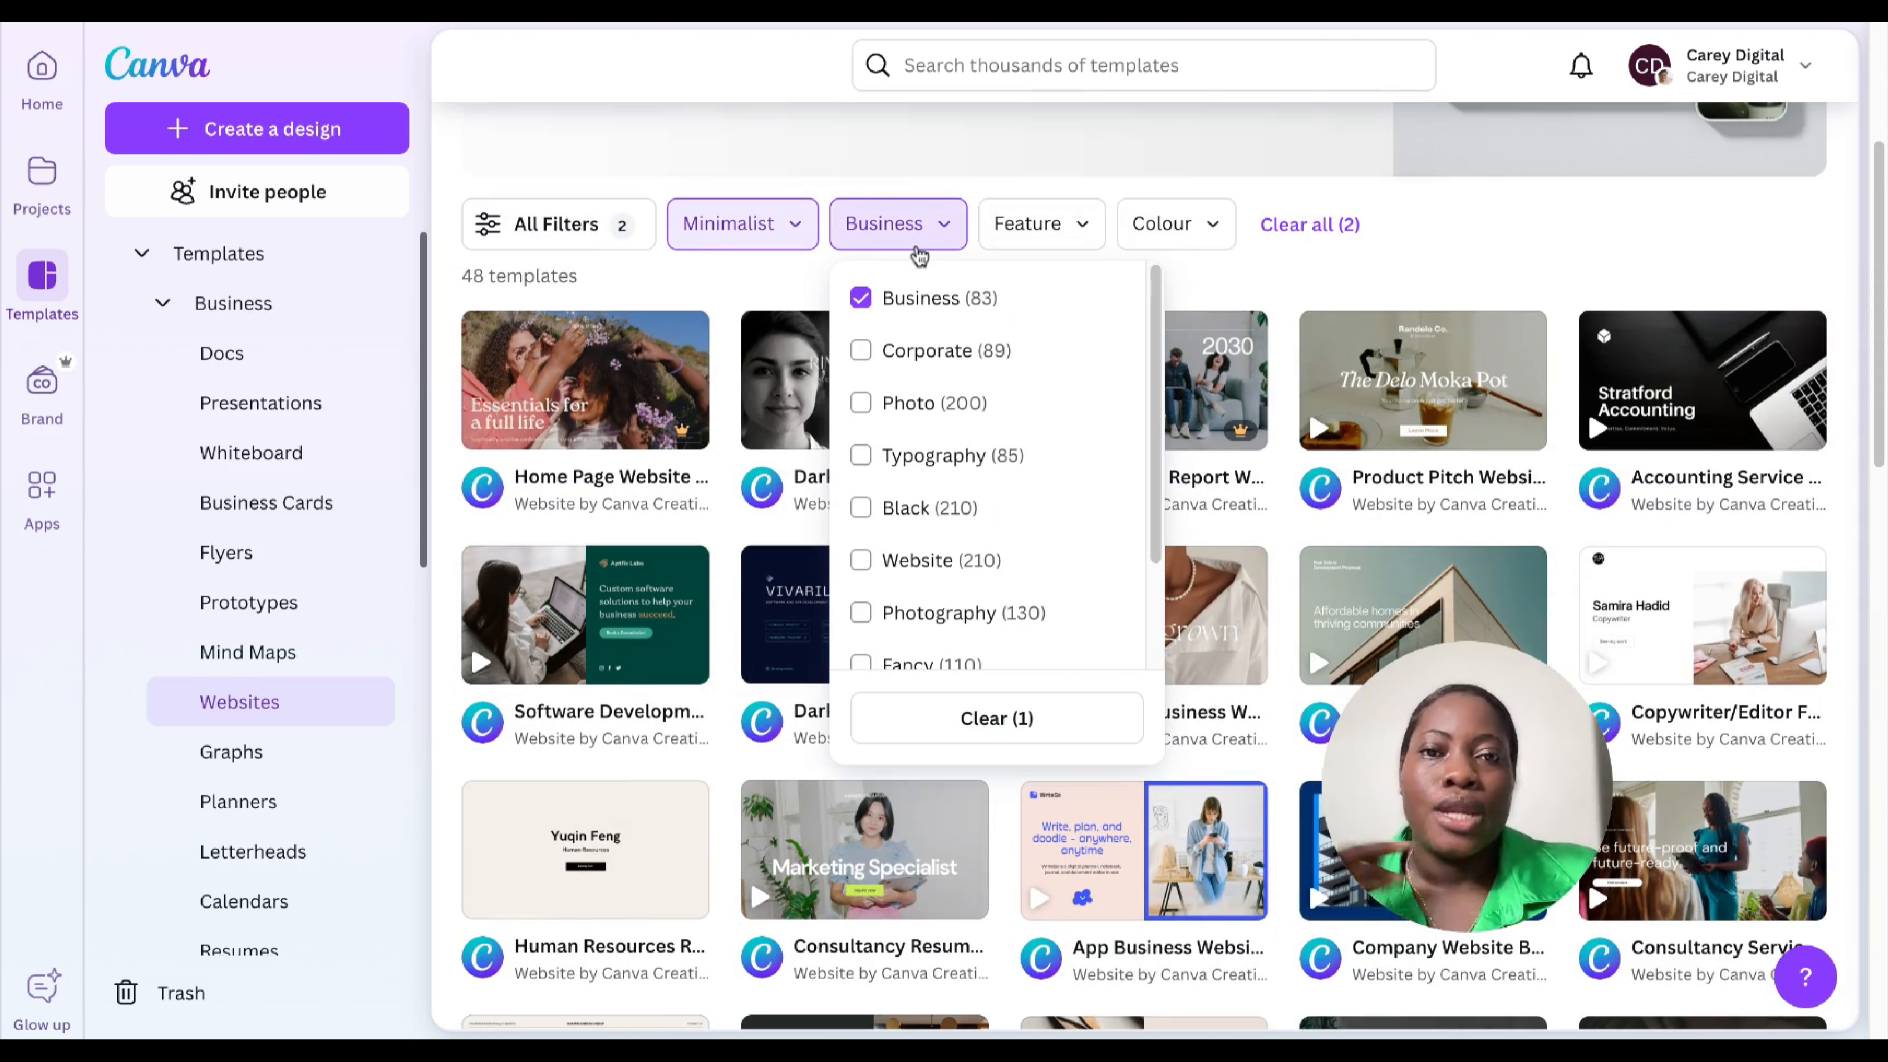
pyautogui.click(920, 308)
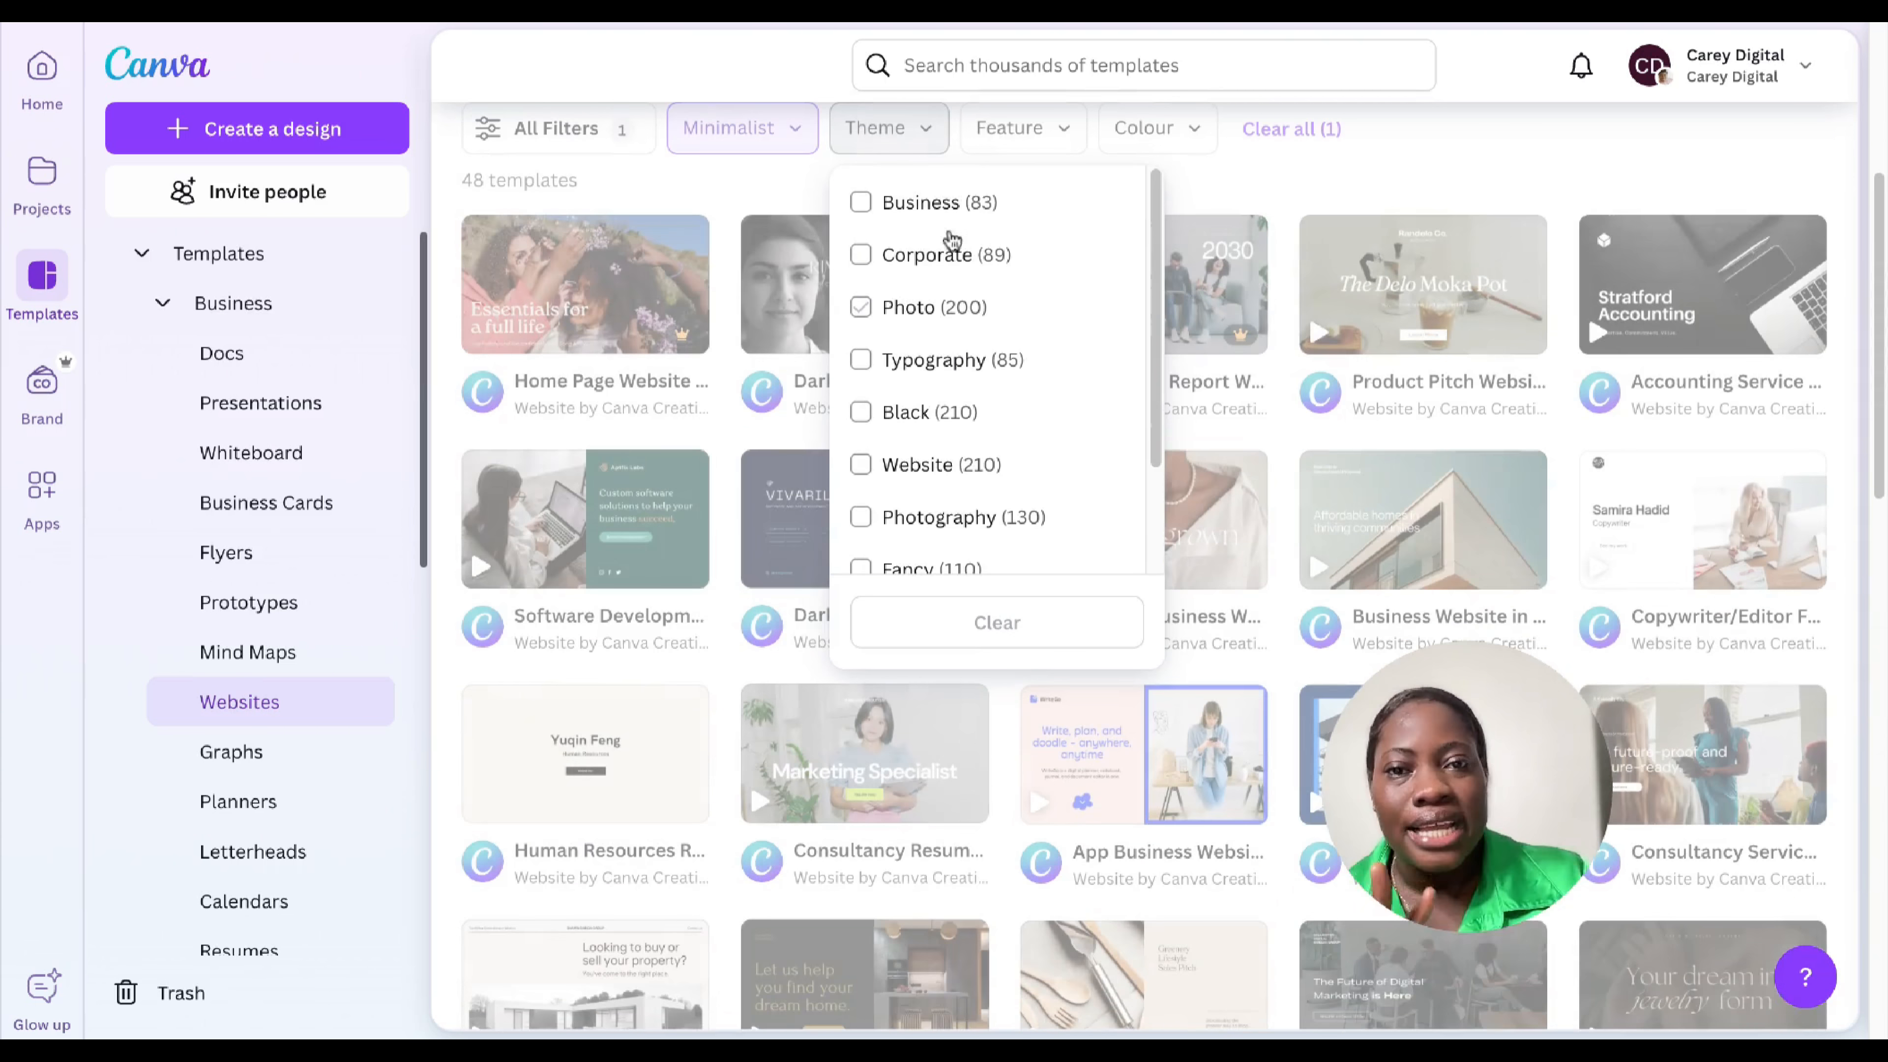
pyautogui.click(970, 305)
pyautogui.click(966, 305)
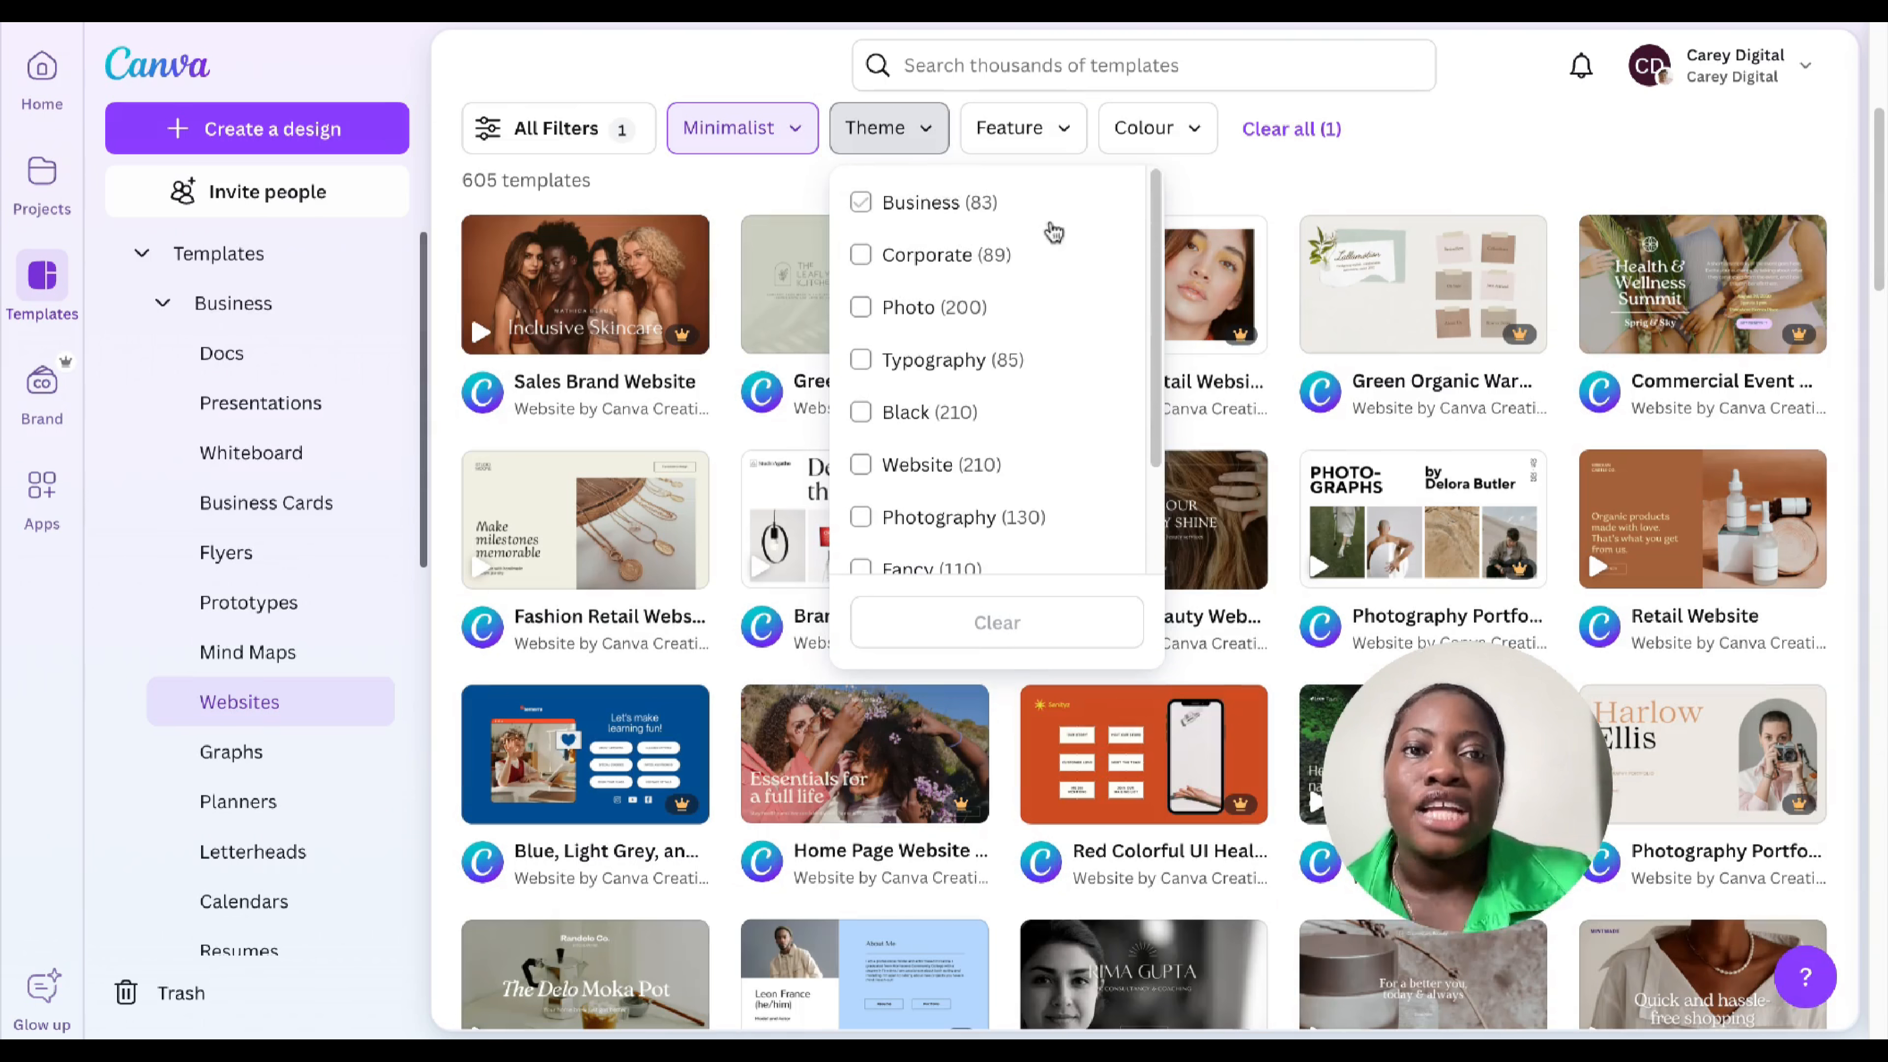
pyautogui.click(1209, 194)
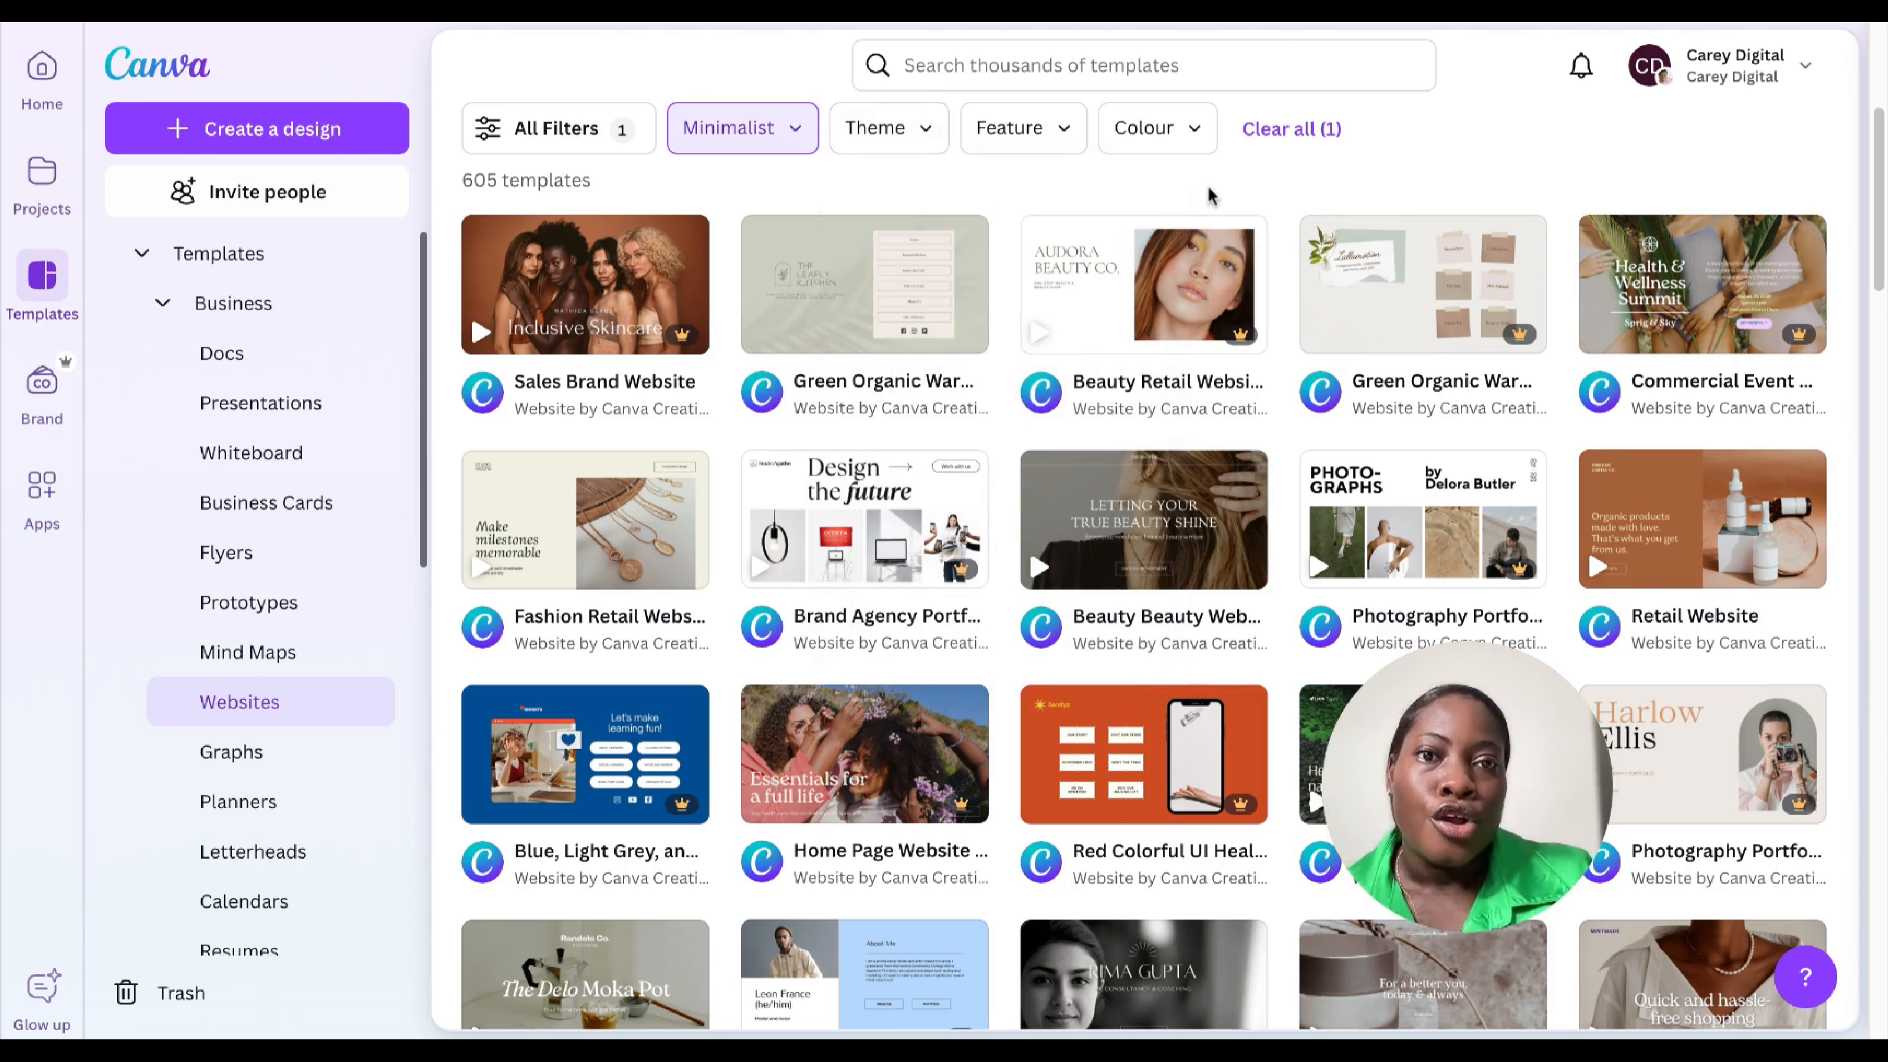
# Search the Canva templates for "health website".
pyautogui.click(1219, 81)
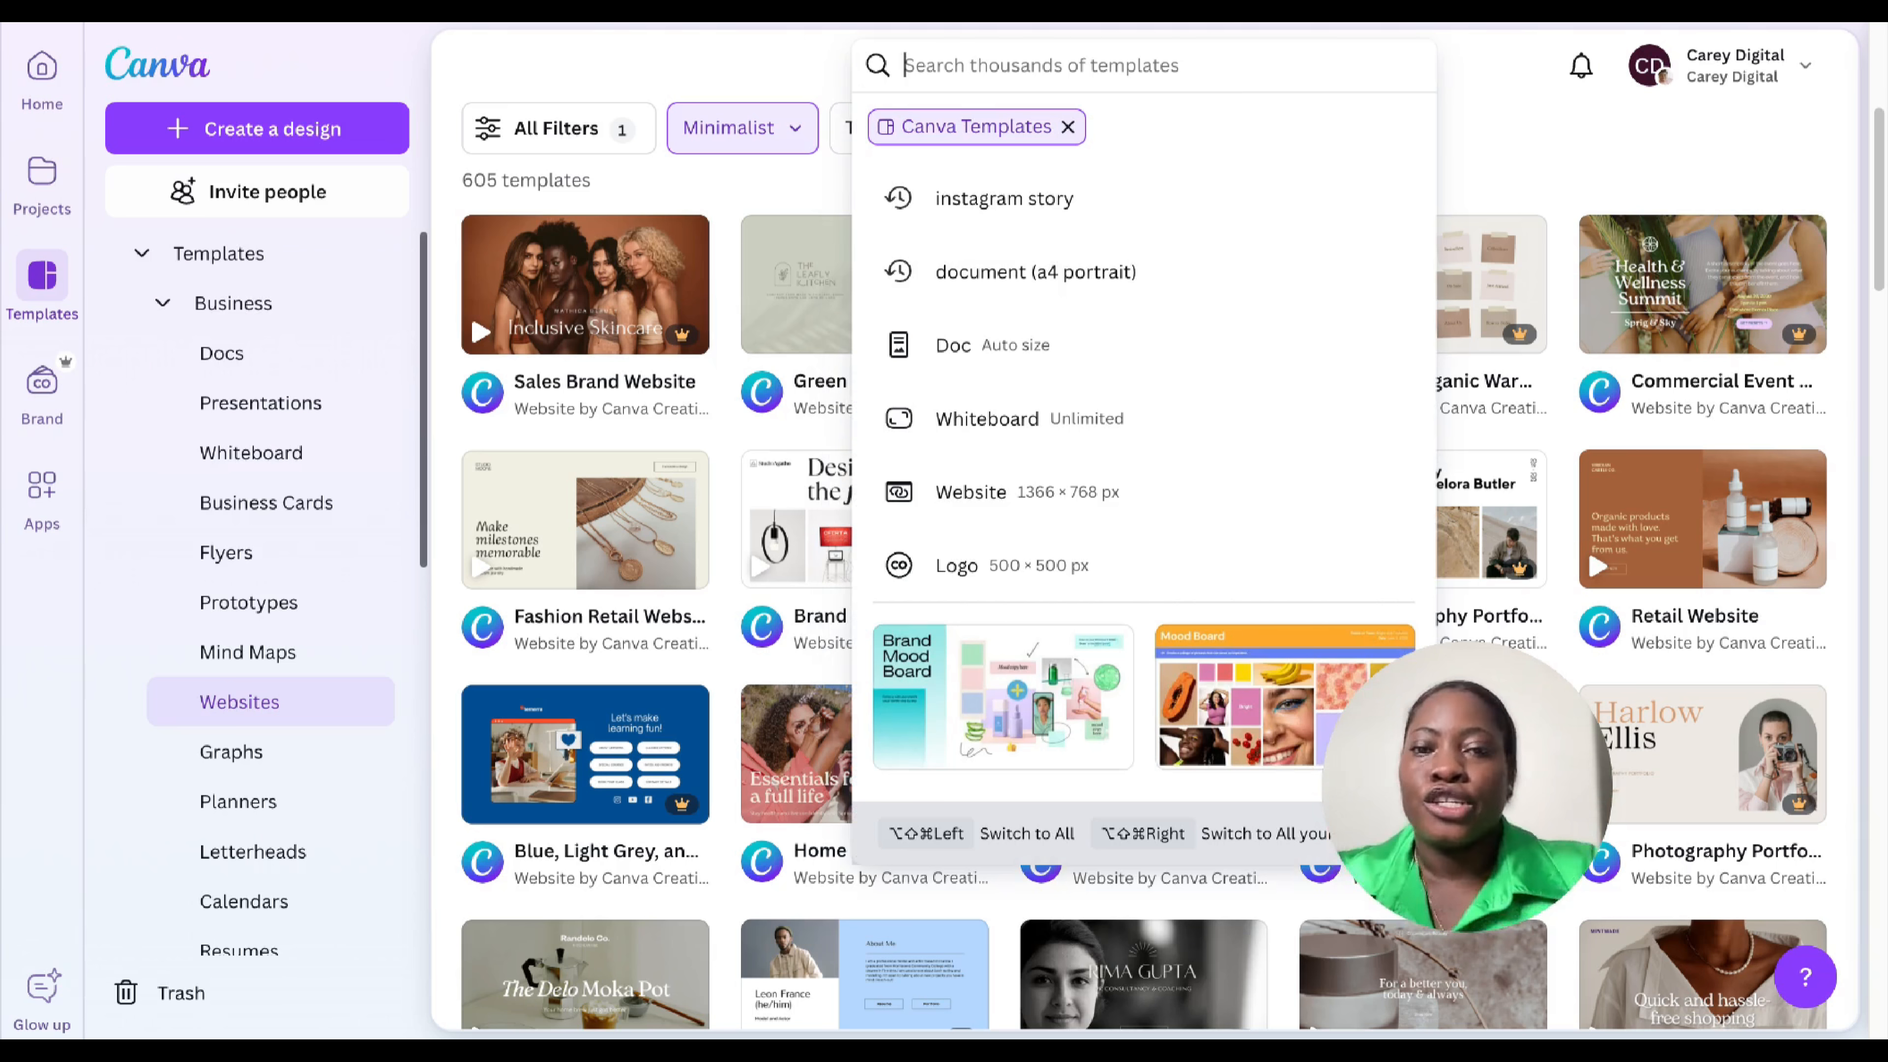
pyautogui.write('health websie')
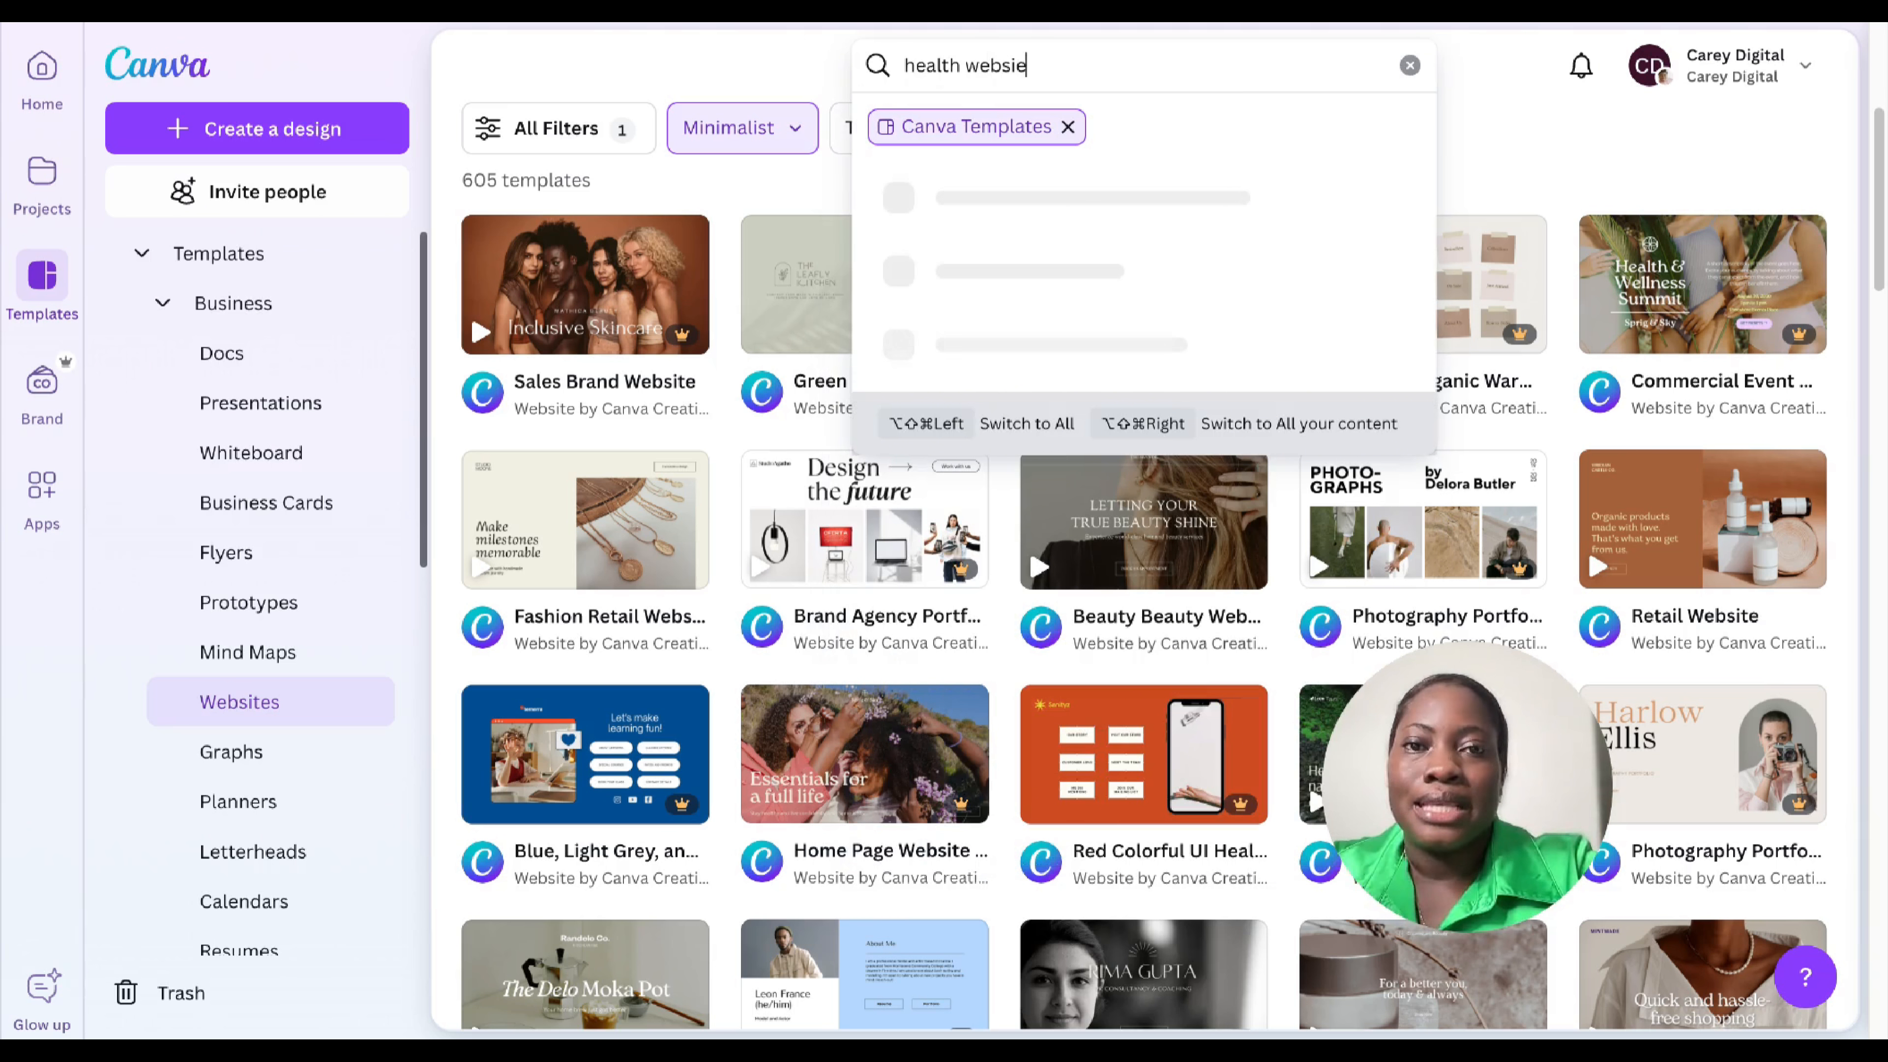
pyautogui.press('BackSpace')
pyautogui.write('te')
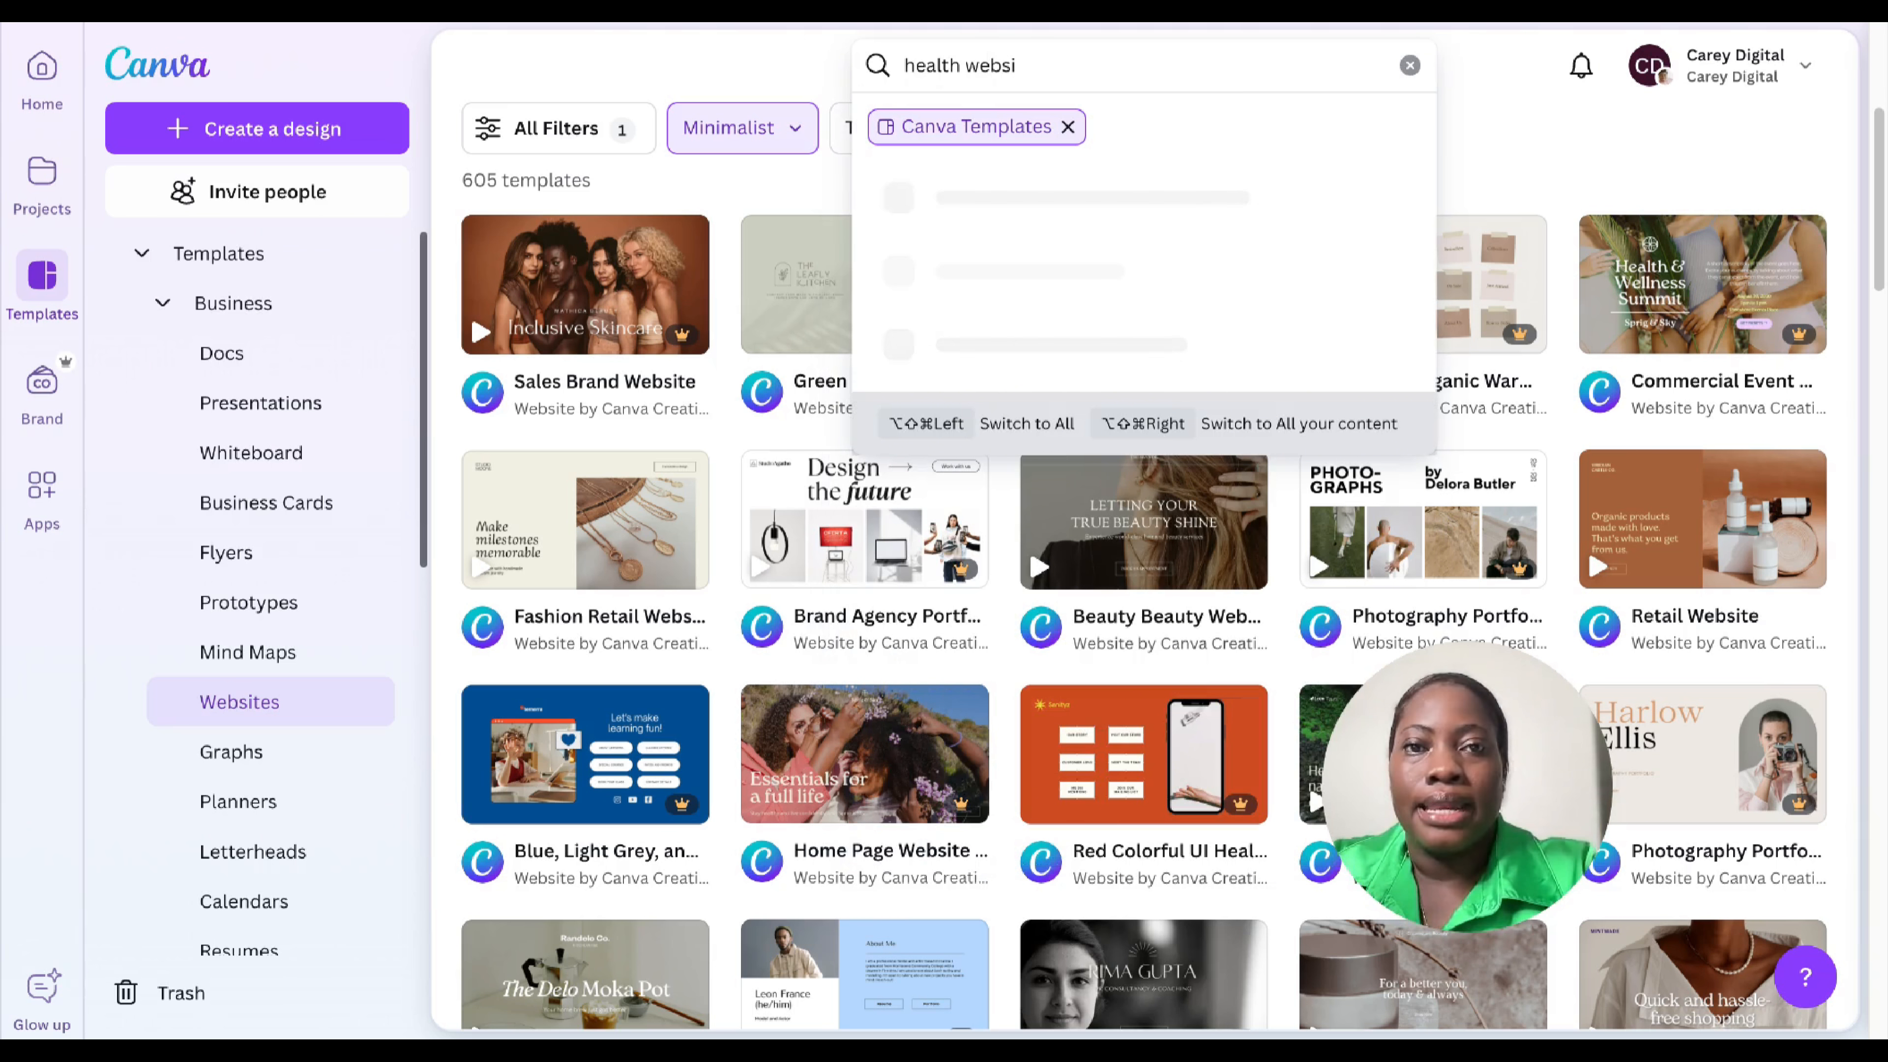
pyautogui.press('Return')
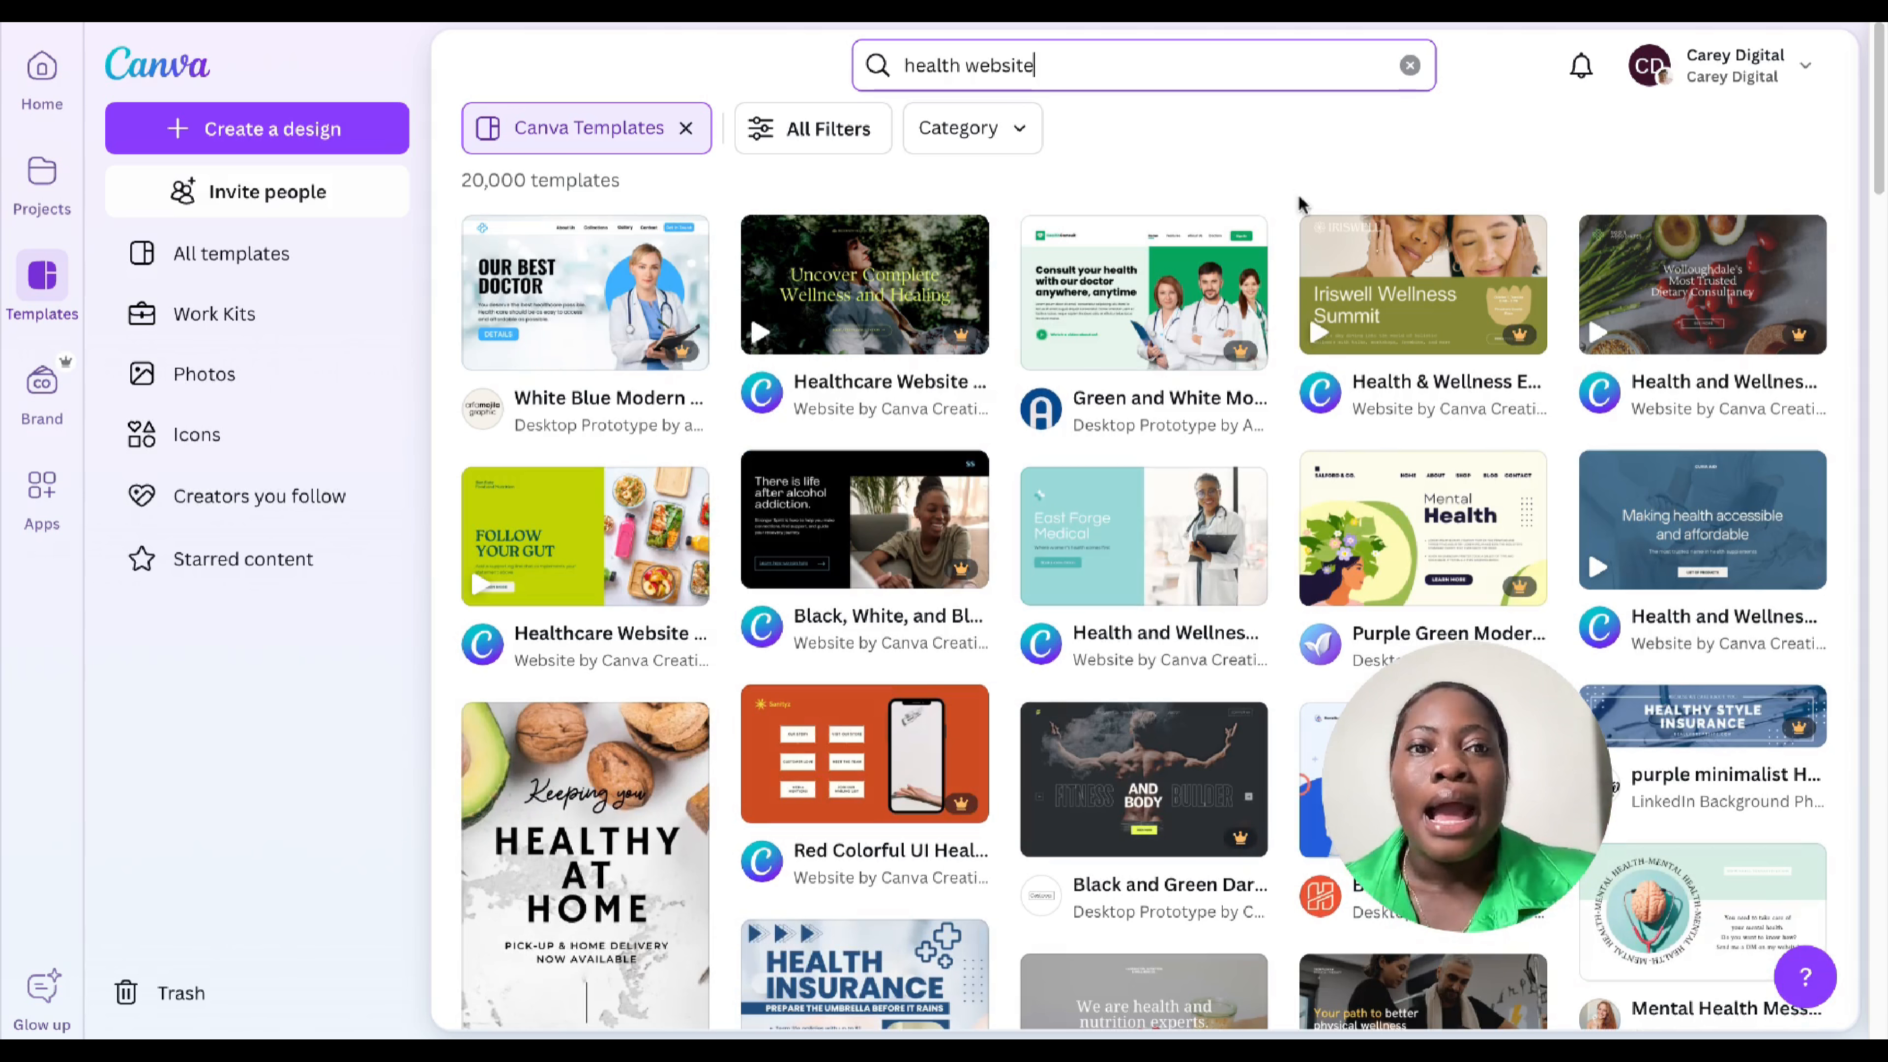
# Open the preview of the light green "Follow Your Gut" healthcare website template from the search results.
pyautogui.scroll(-5, 1063, 502)
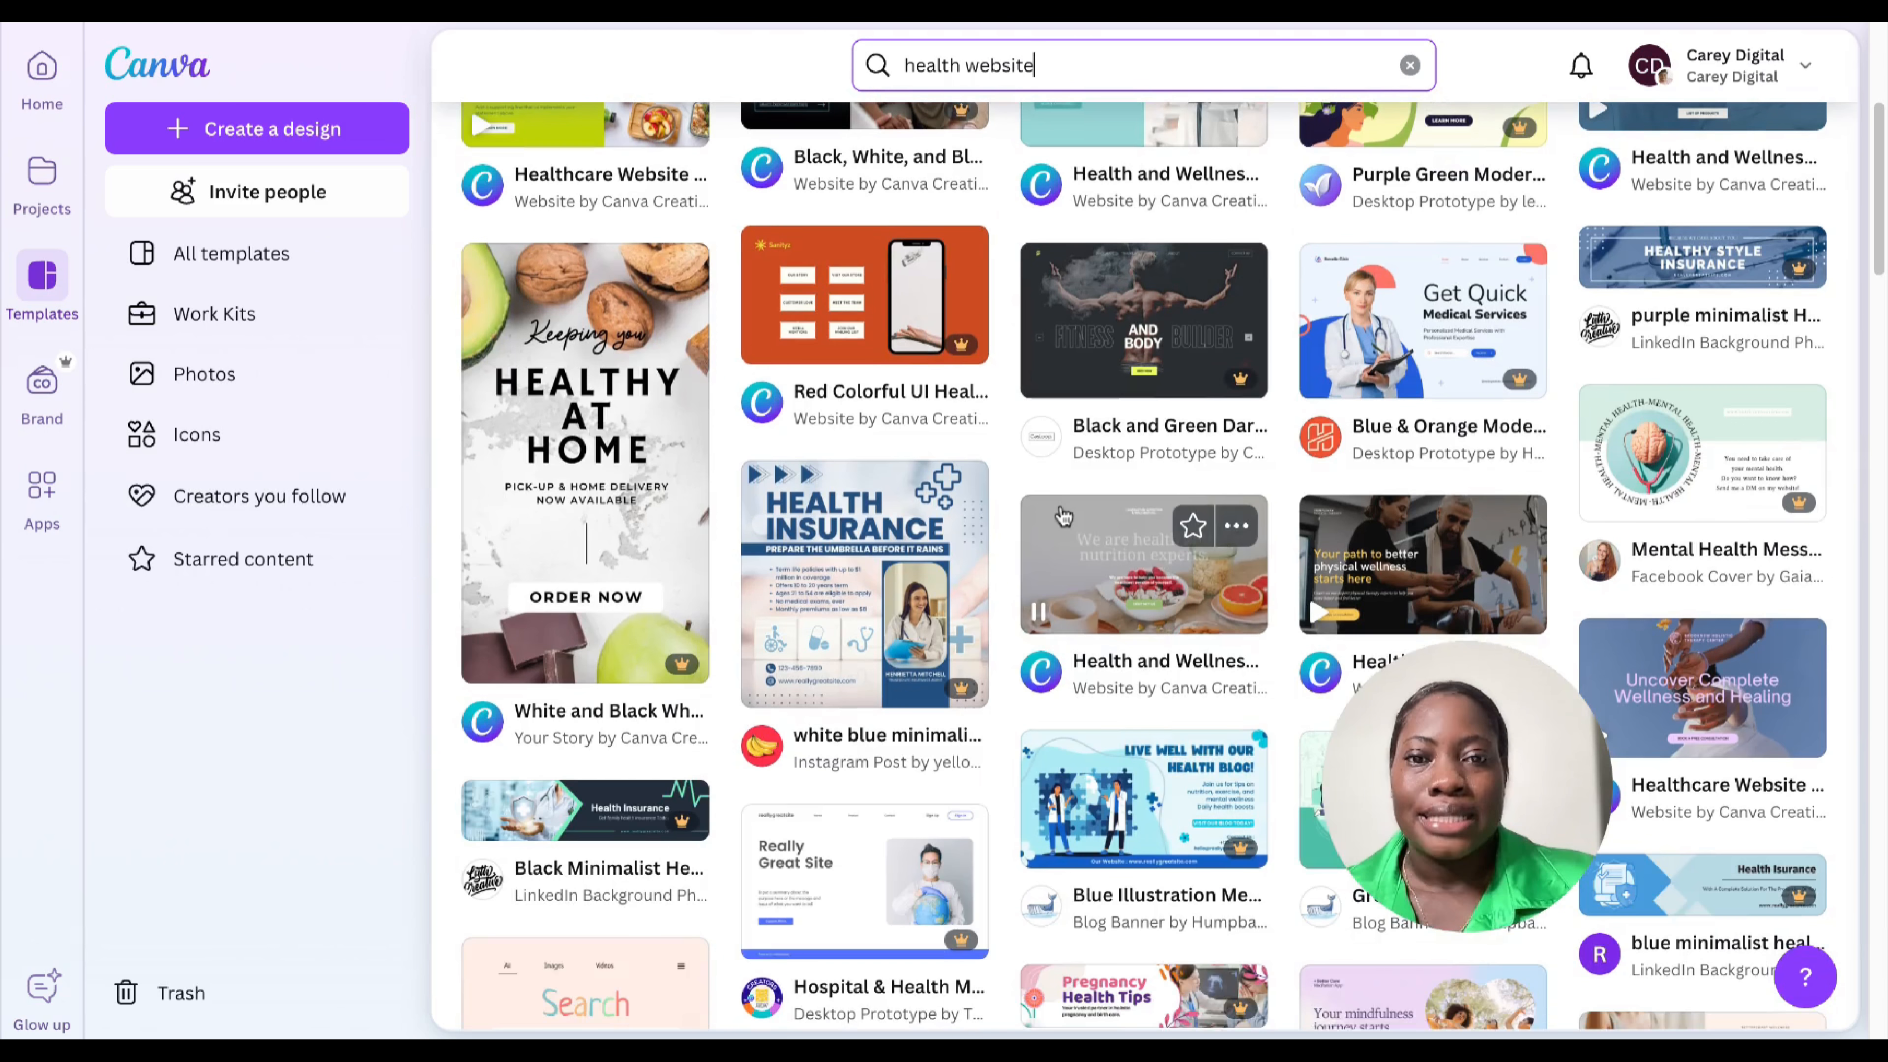
pyautogui.scroll(3, 702, 360)
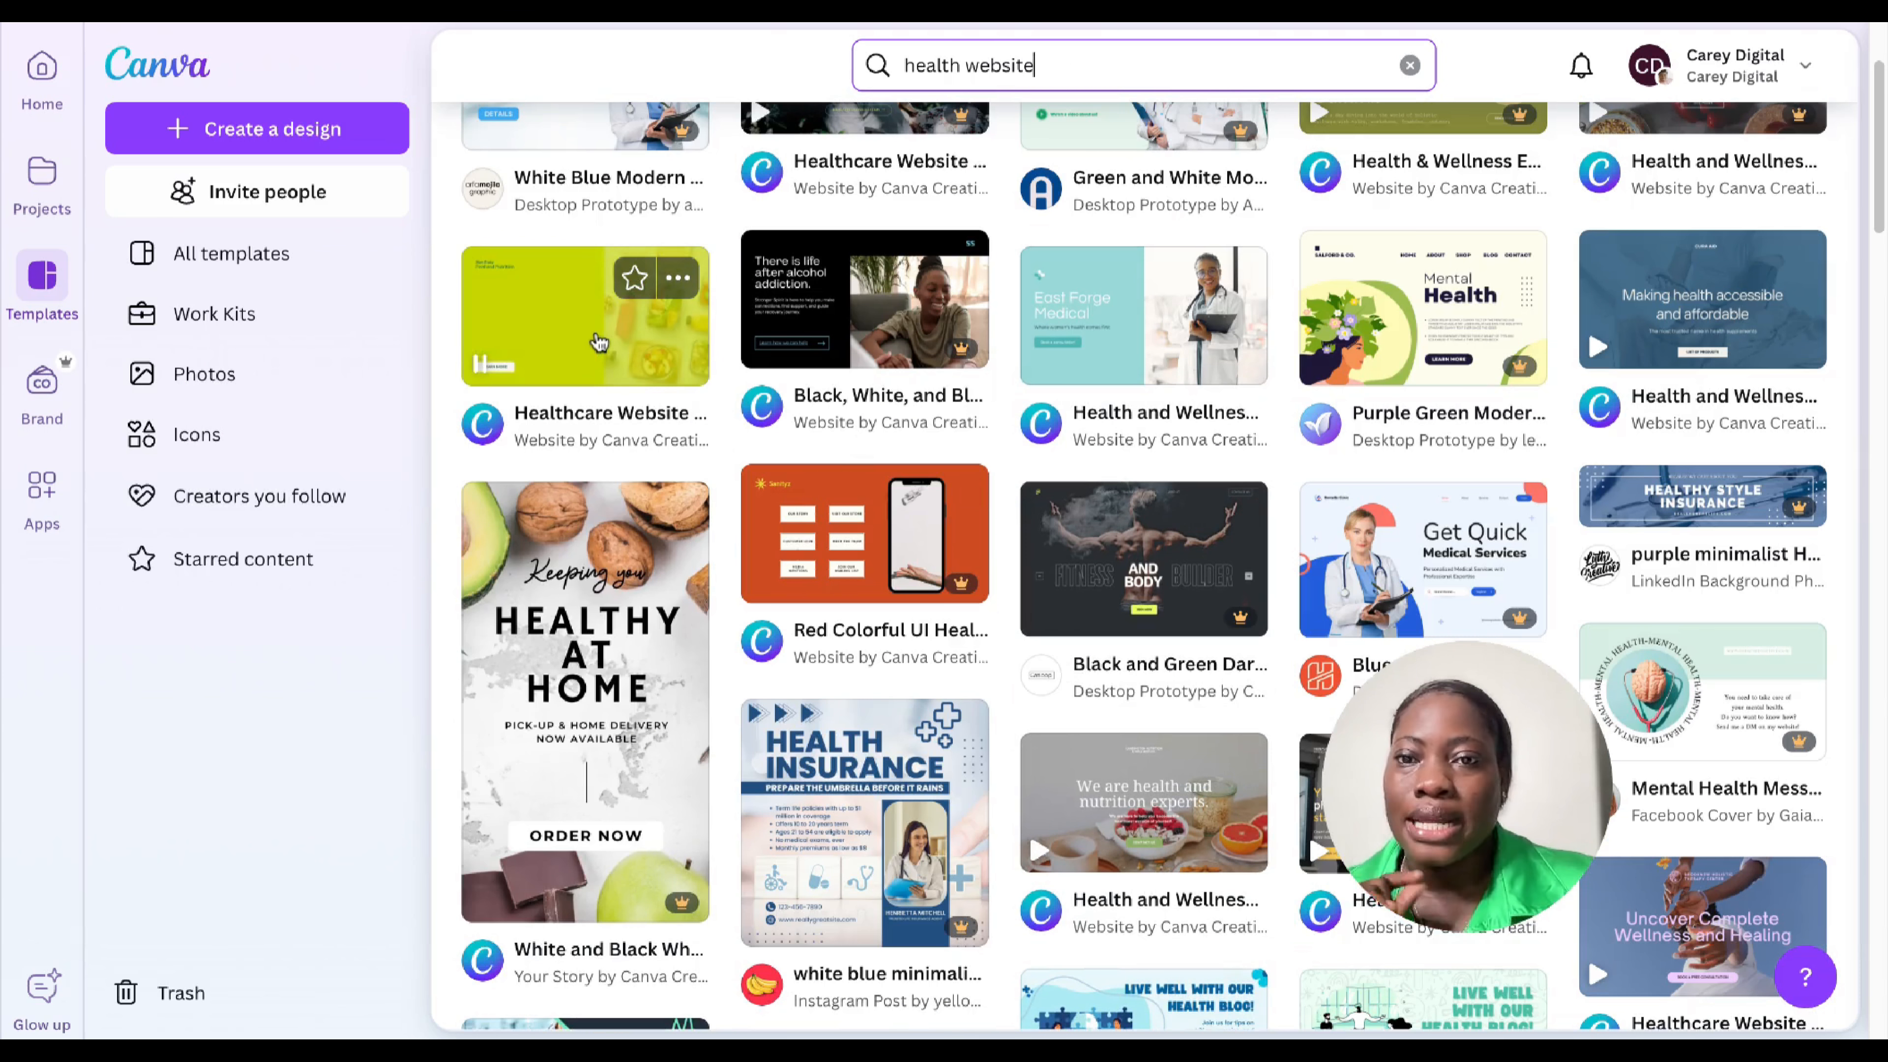
pyautogui.click(661, 357)
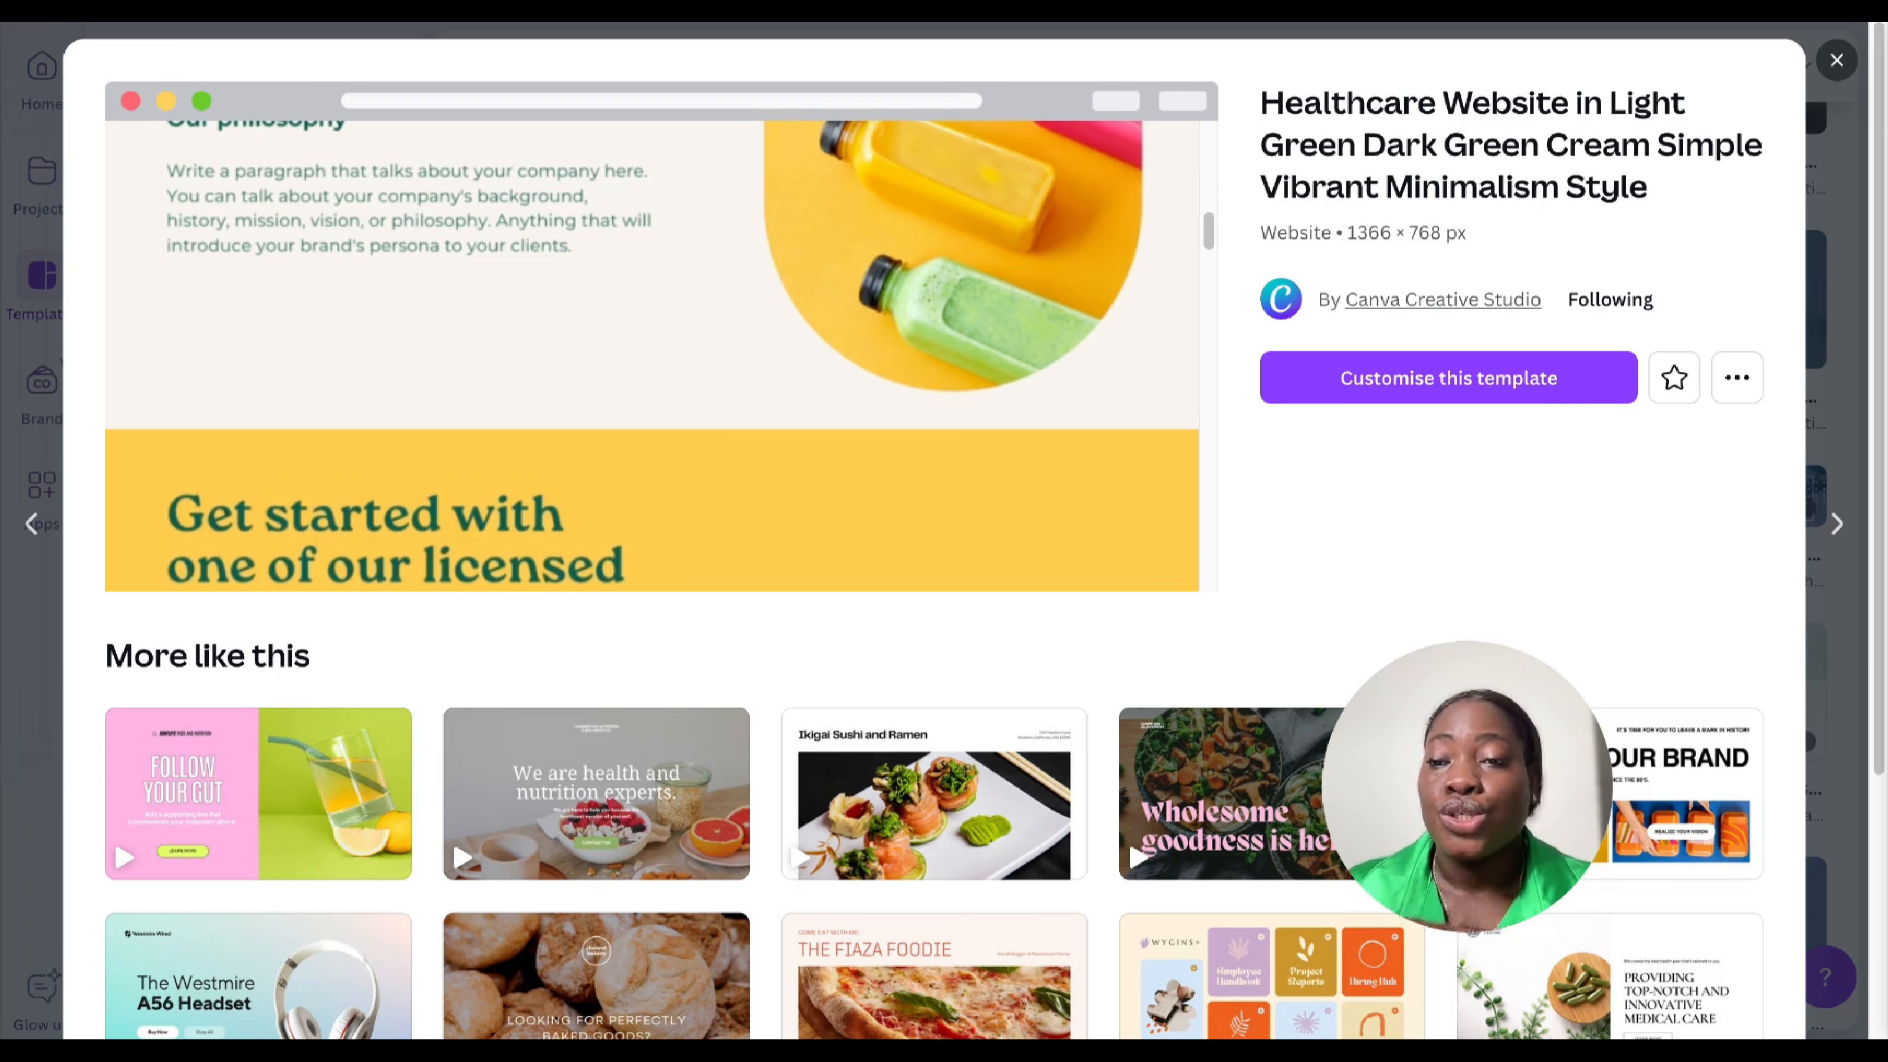
# Examine the healthcare template's page sections and the similar templates suggested below its preview.
pyautogui.scroll(-4, 743, 330)
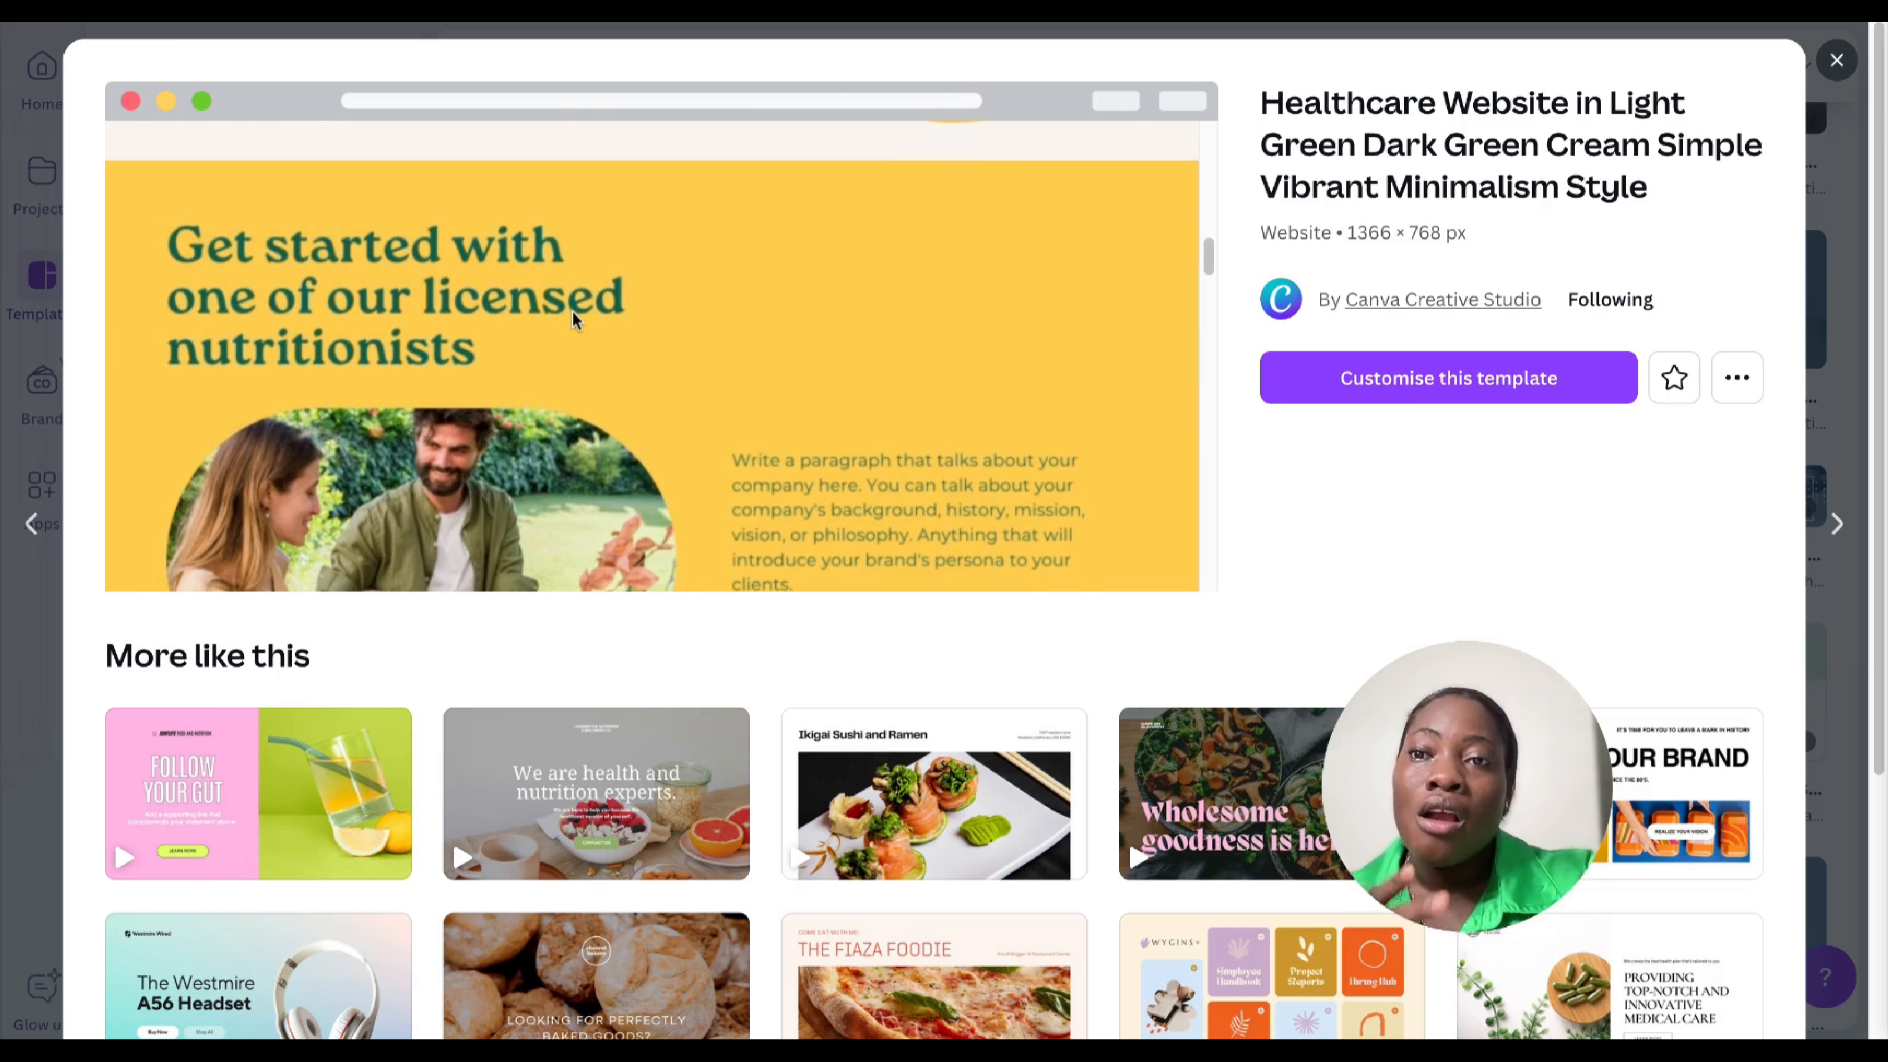
pyautogui.scroll(-4, 725, 497)
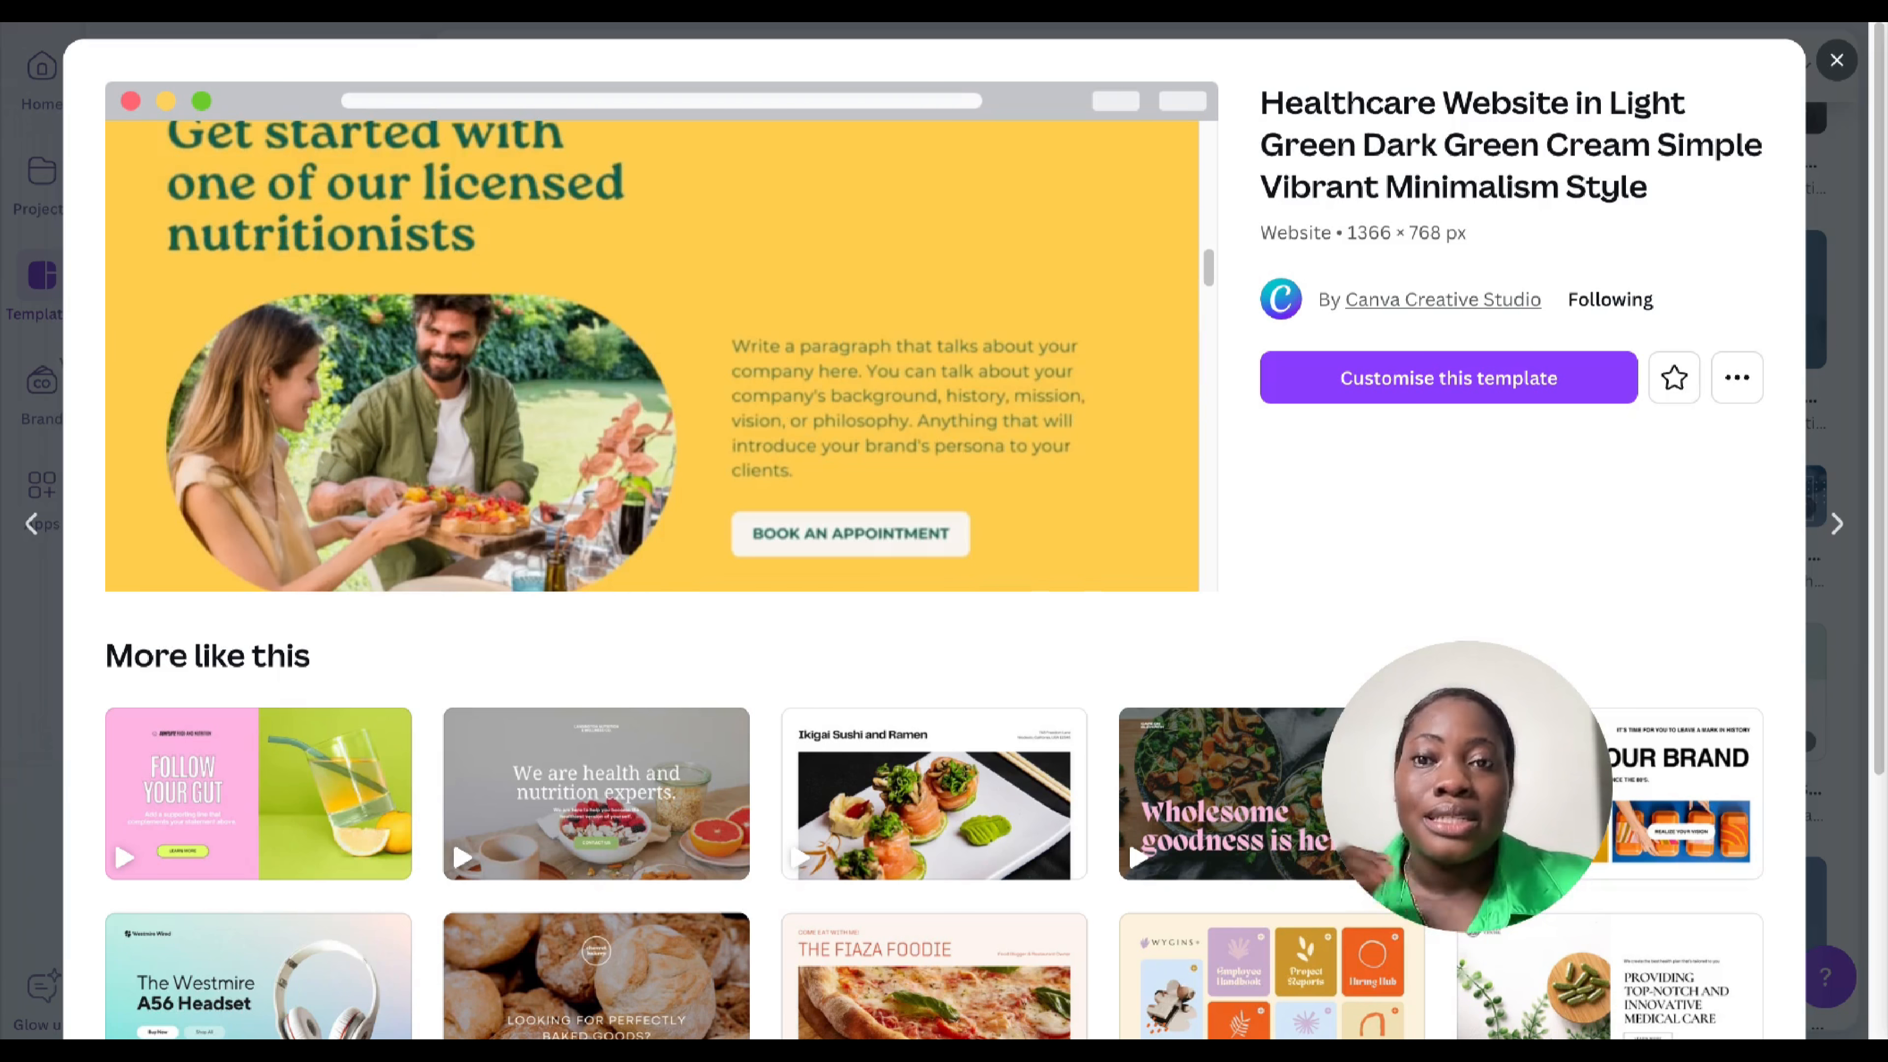
pyautogui.scroll(-1, 587, 621)
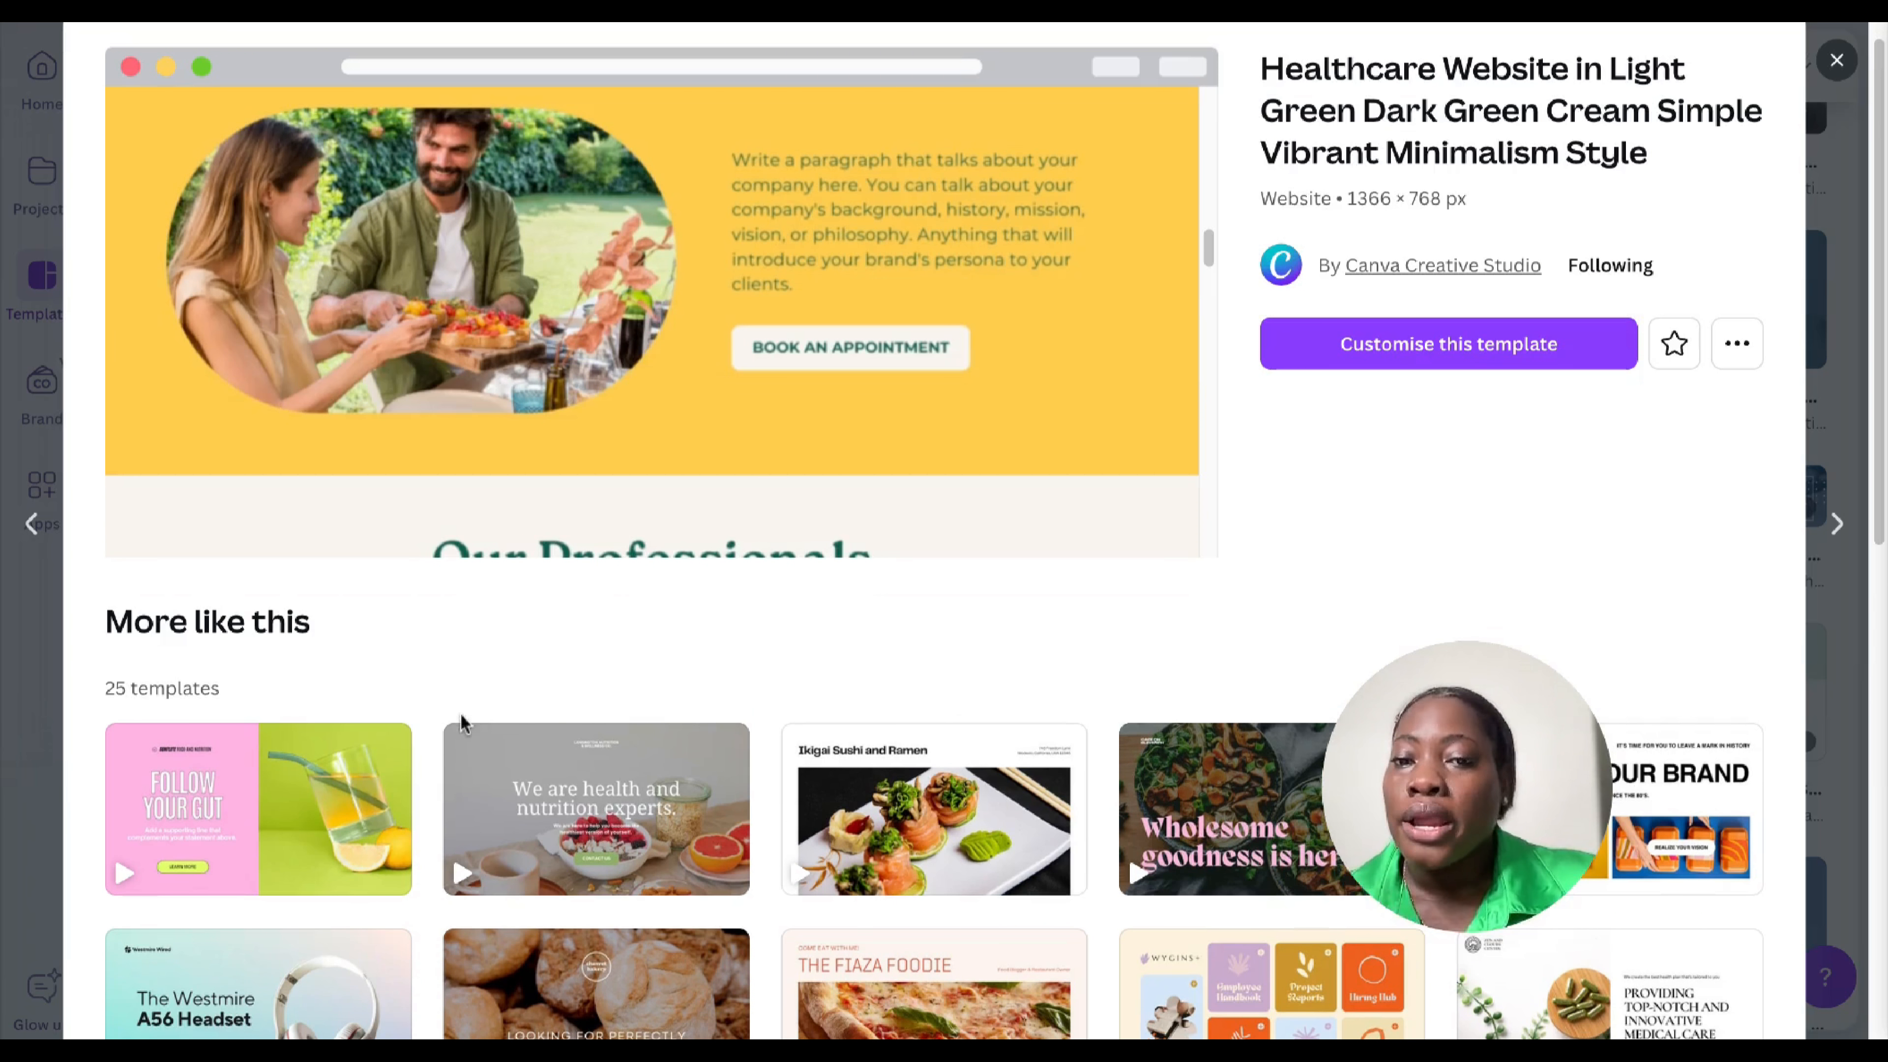
pyautogui.scroll(-7, 518, 729)
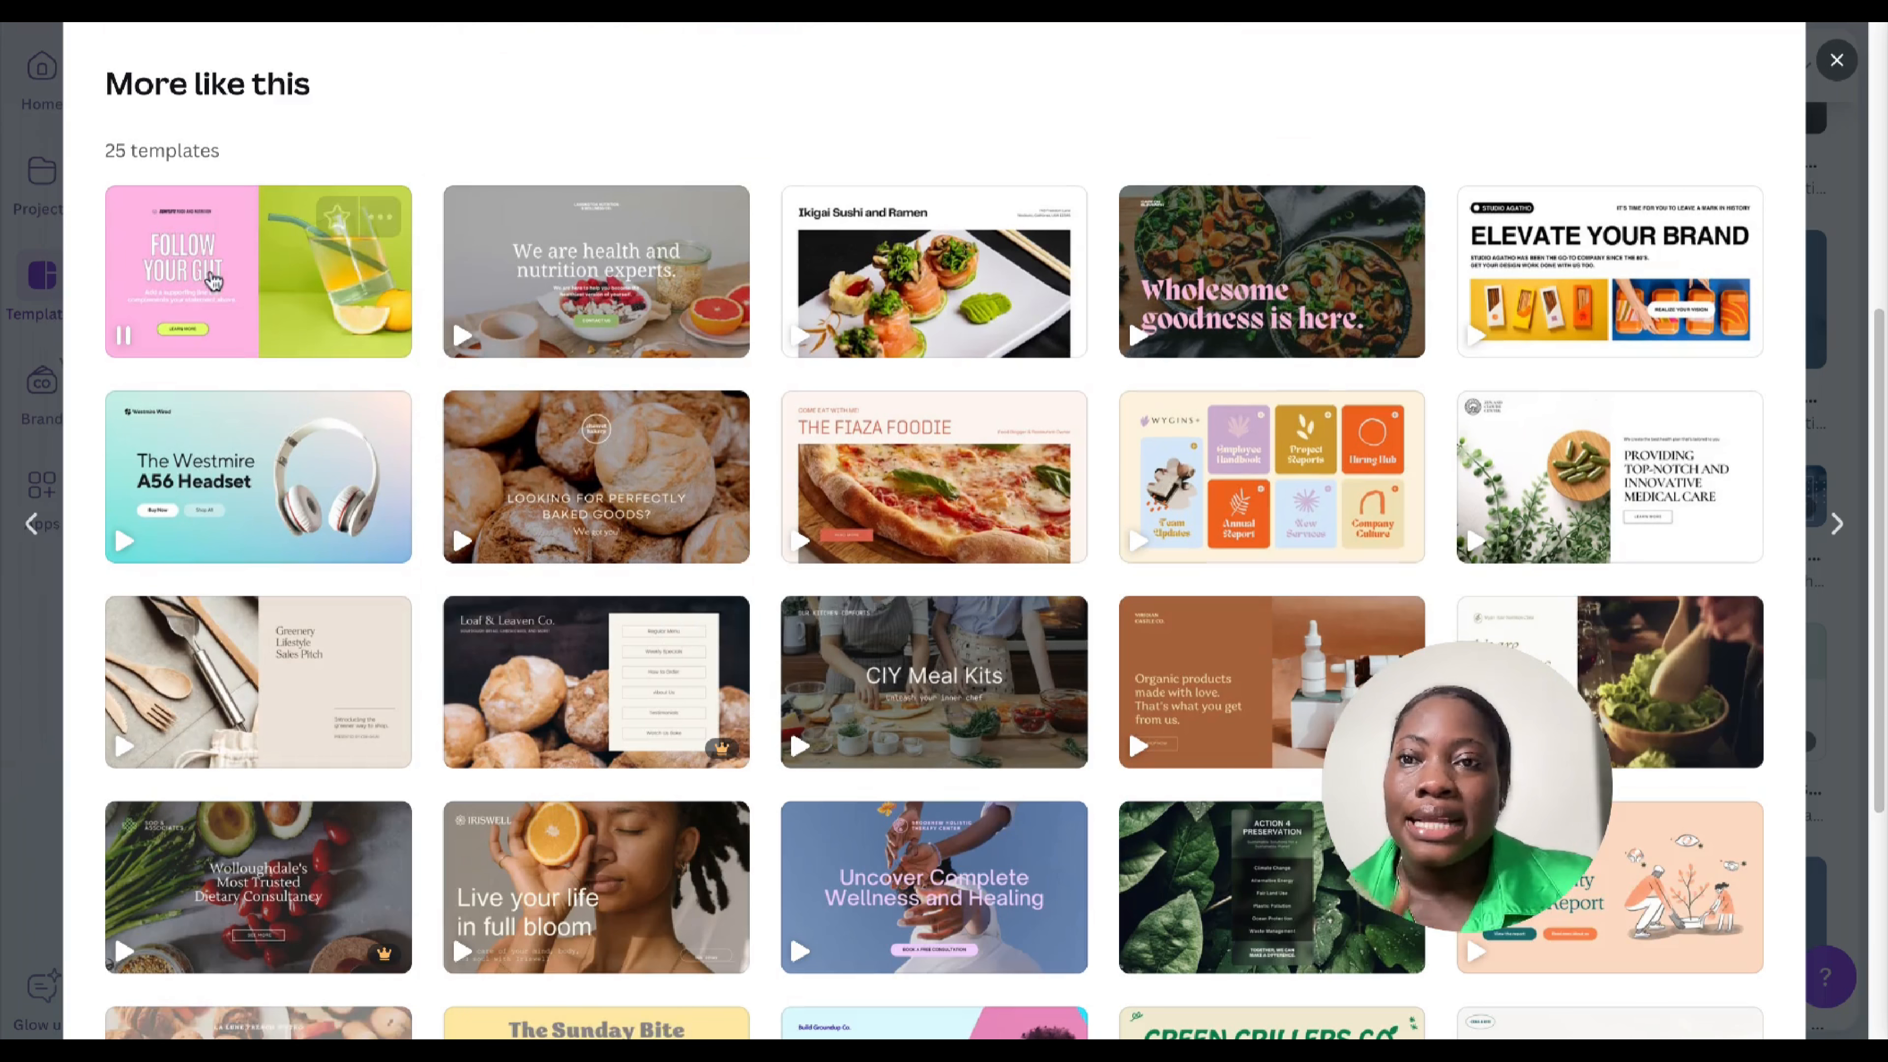
pyautogui.scroll(-2, 870, 405)
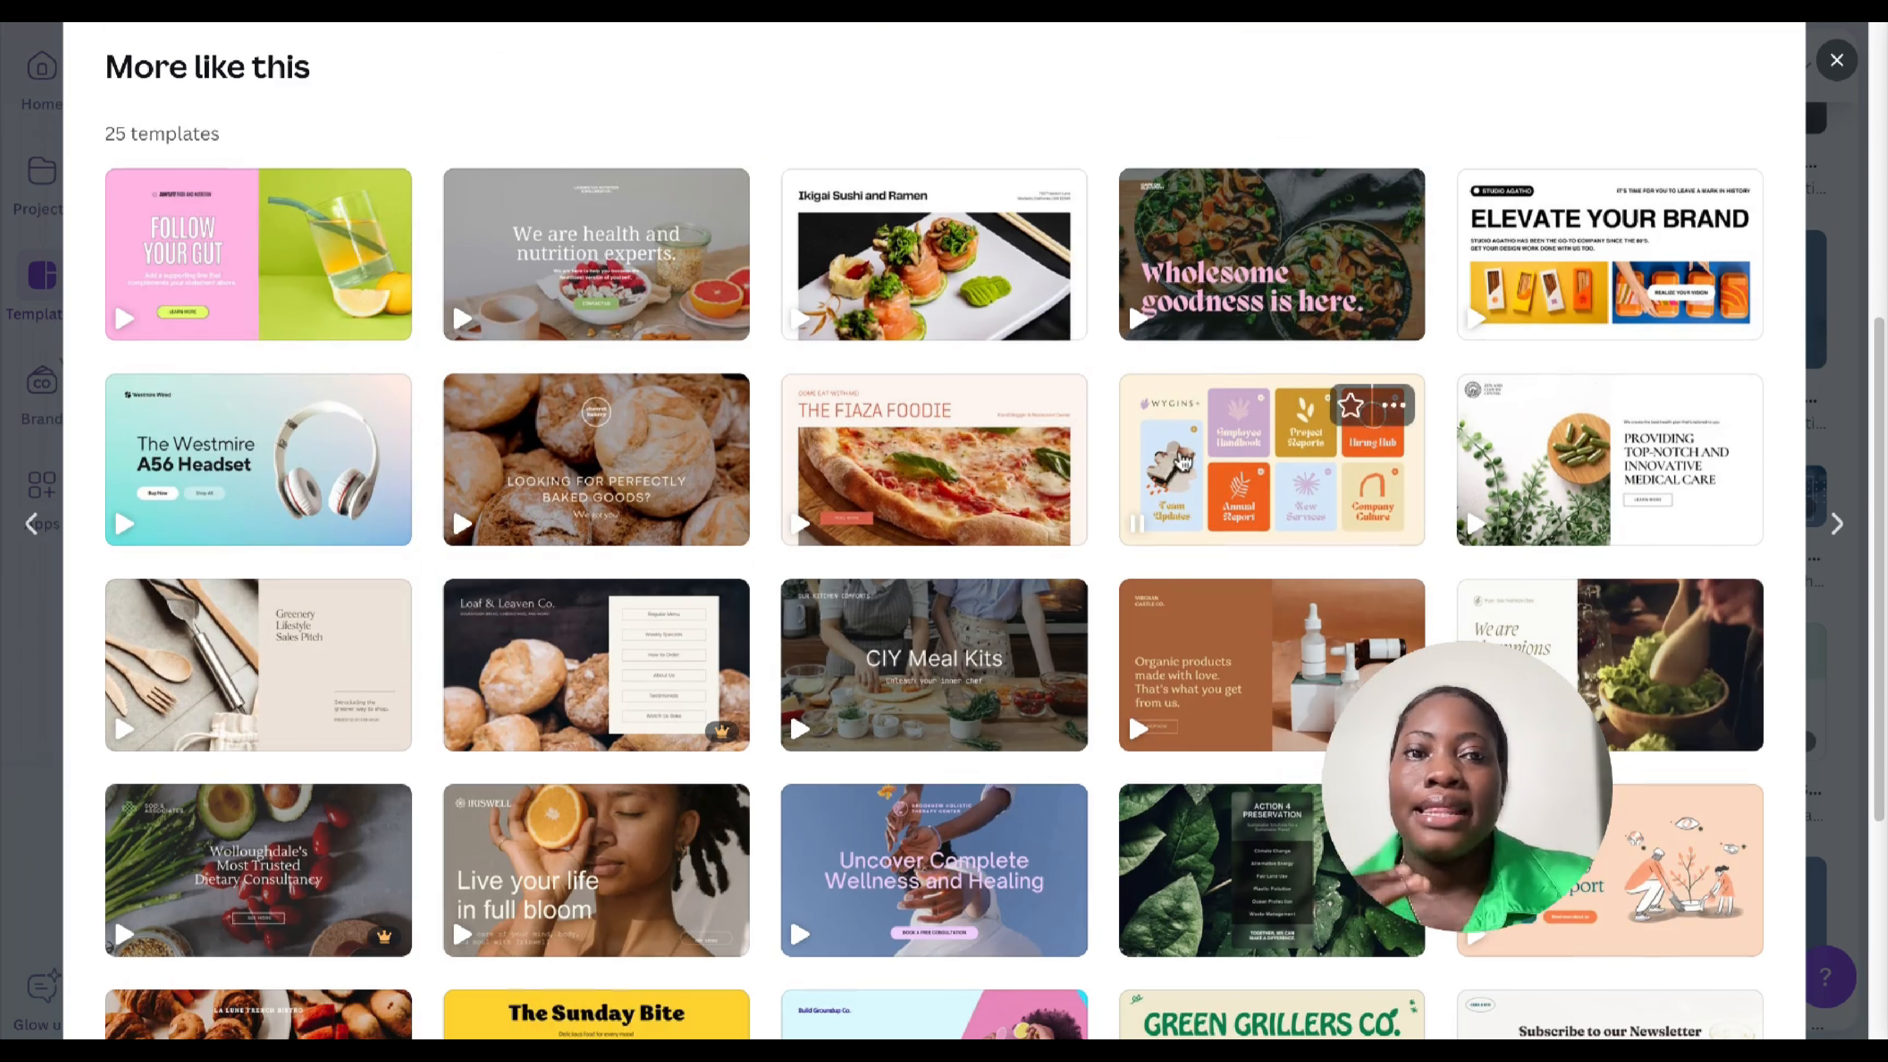
pyautogui.scroll(-2, 654, 490)
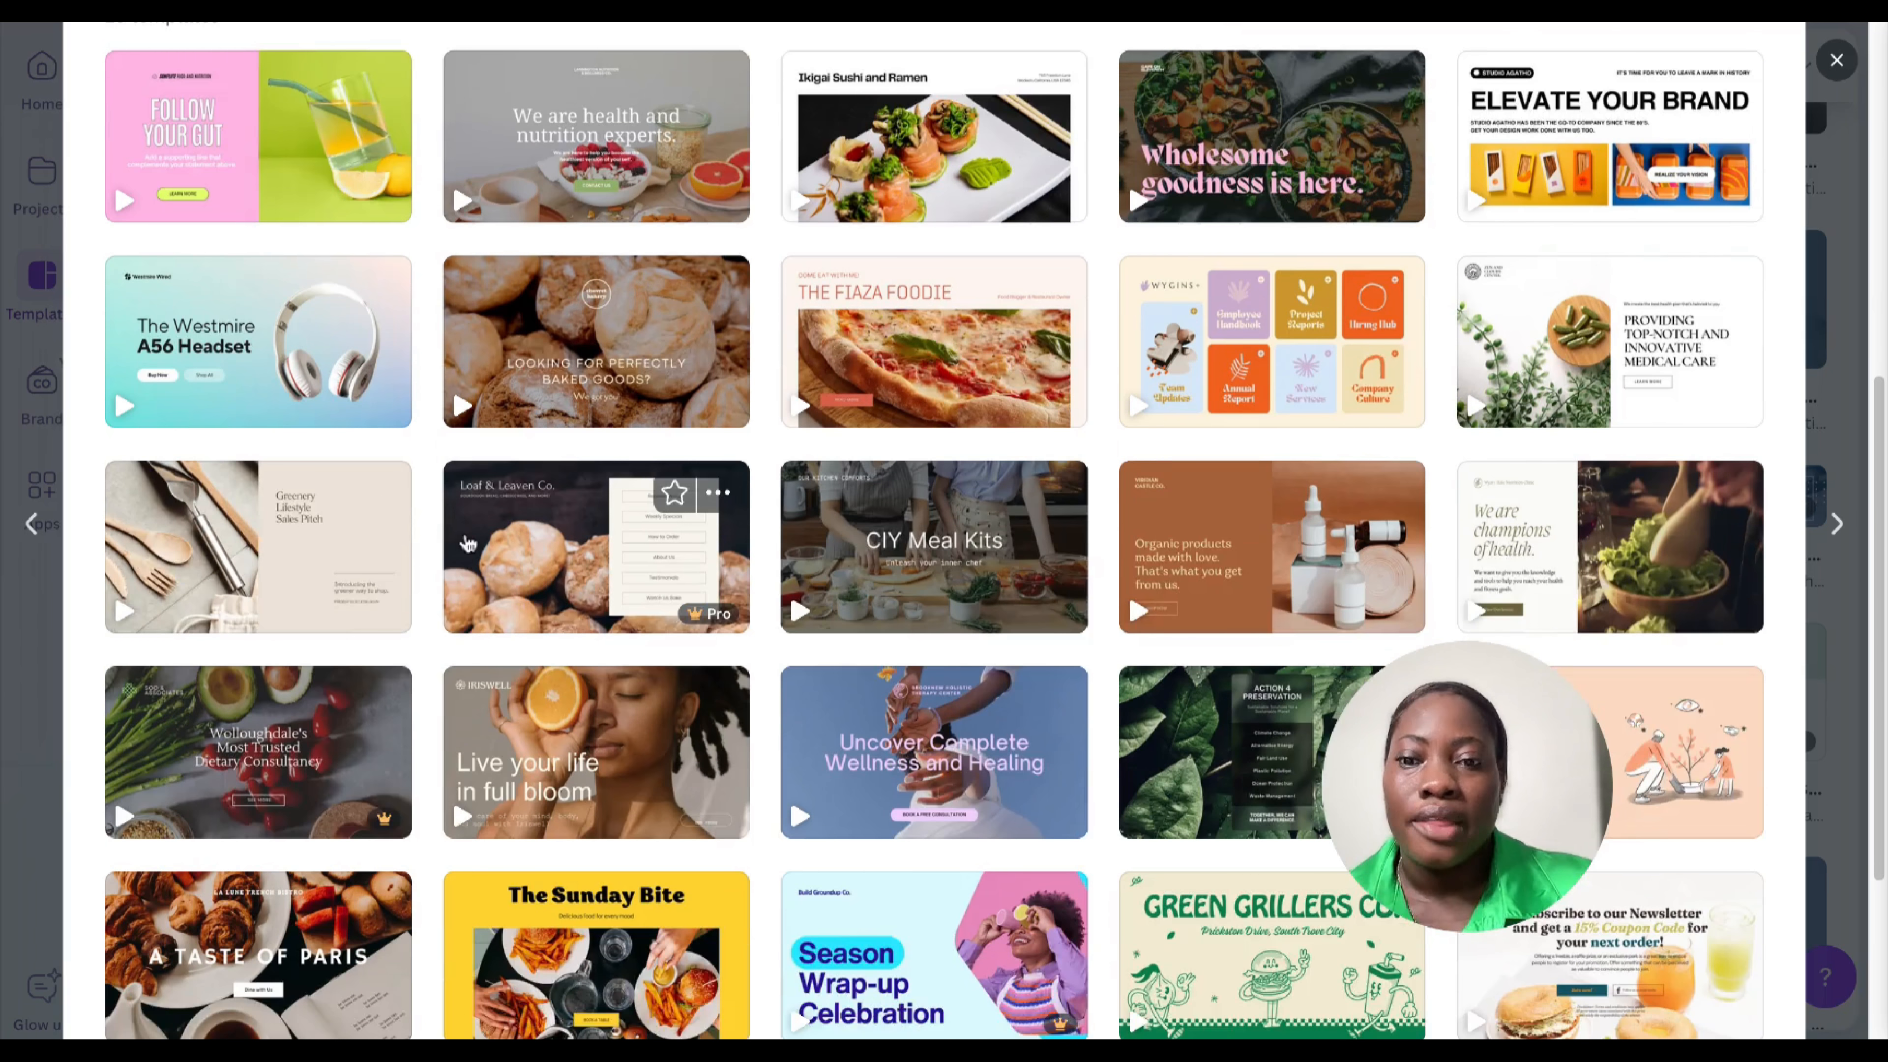
# Preview the Iriswell "Live your life in full bloom" website template, return to the "Follow Your Gut" template and close its preview.
pyautogui.click(553, 699)
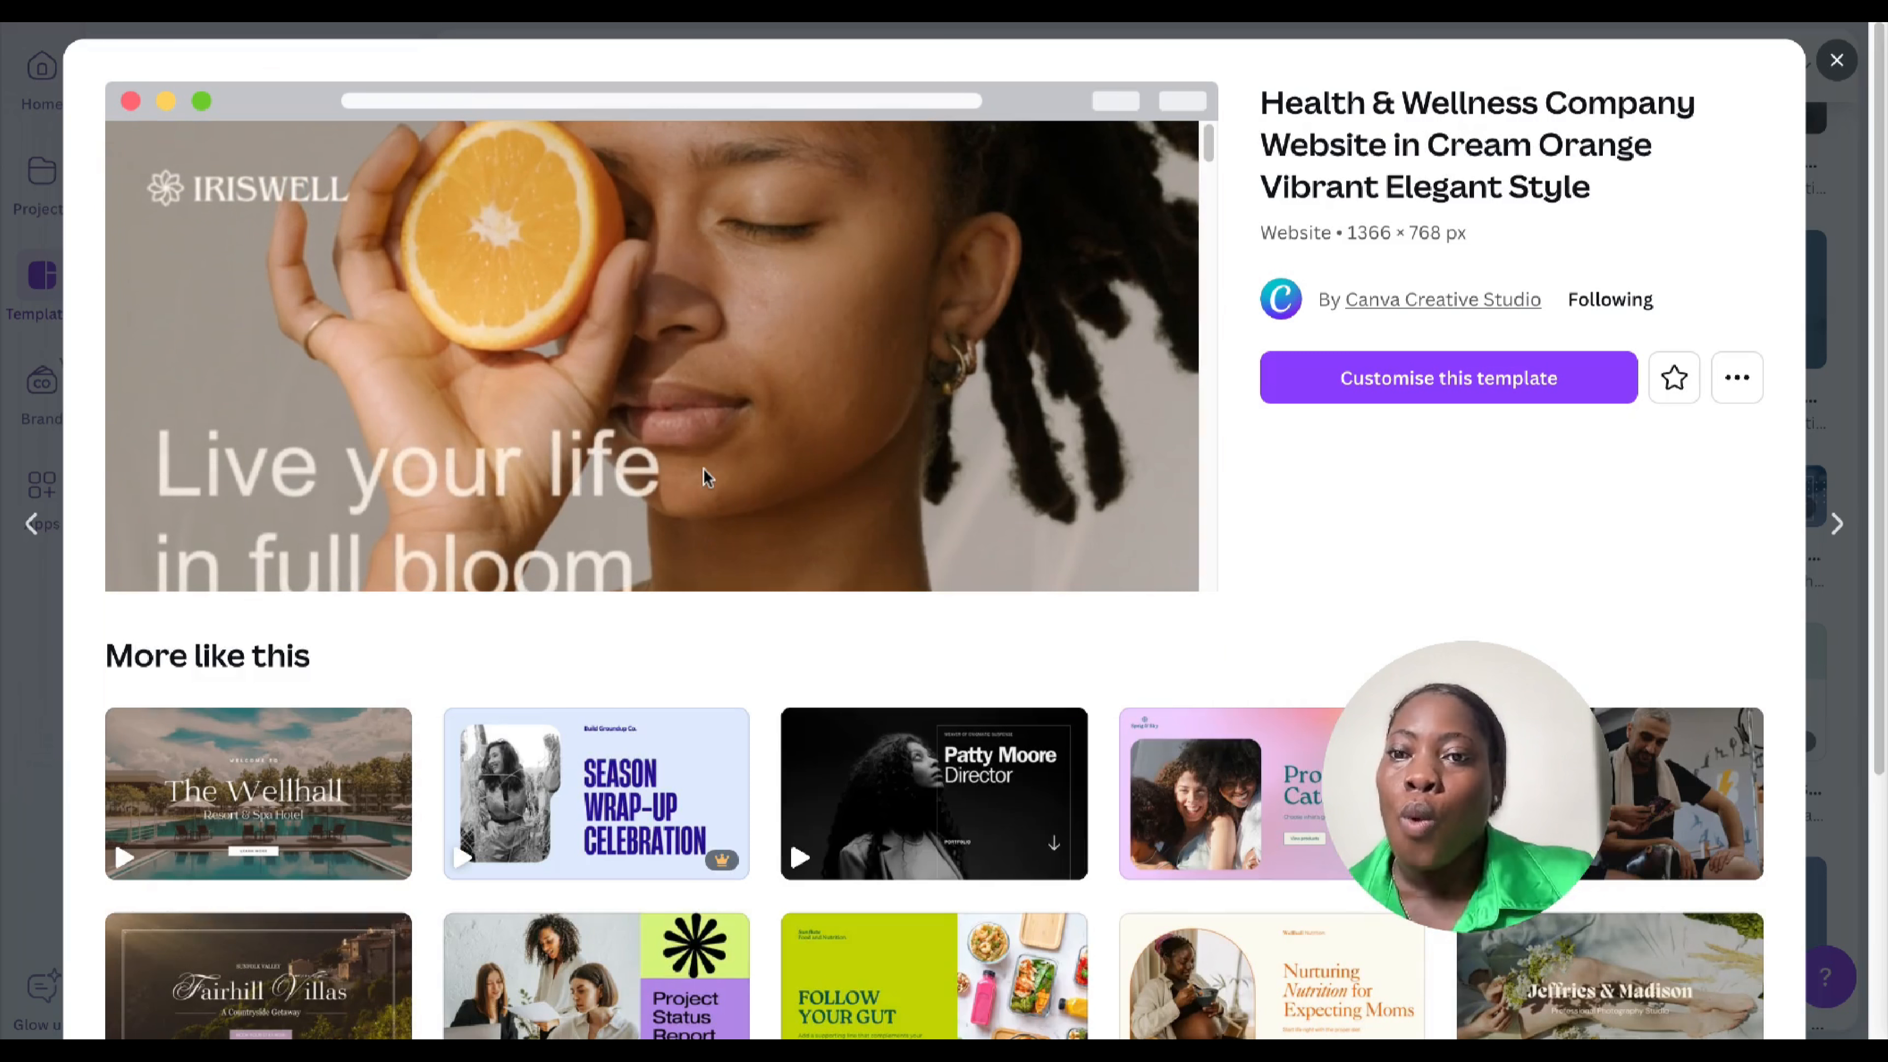
pyautogui.scroll(-5, 706, 468)
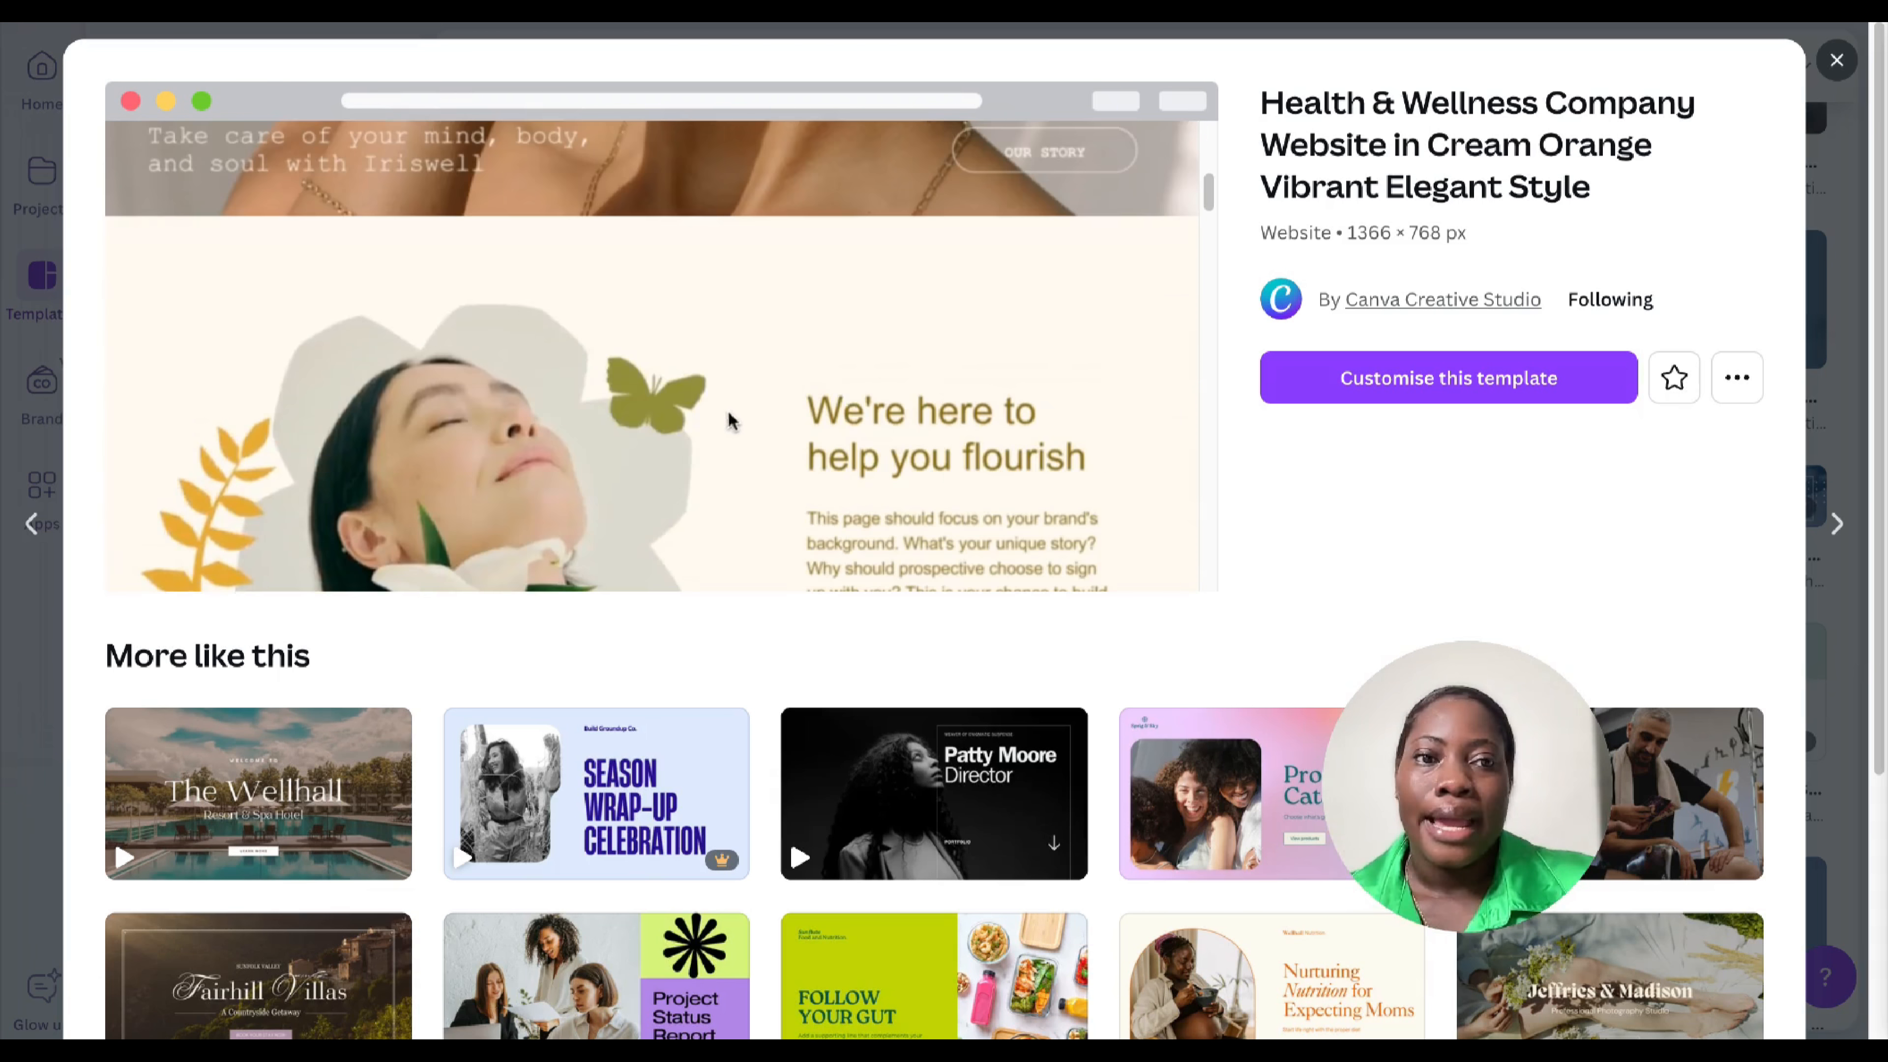
pyautogui.click(882, 798)
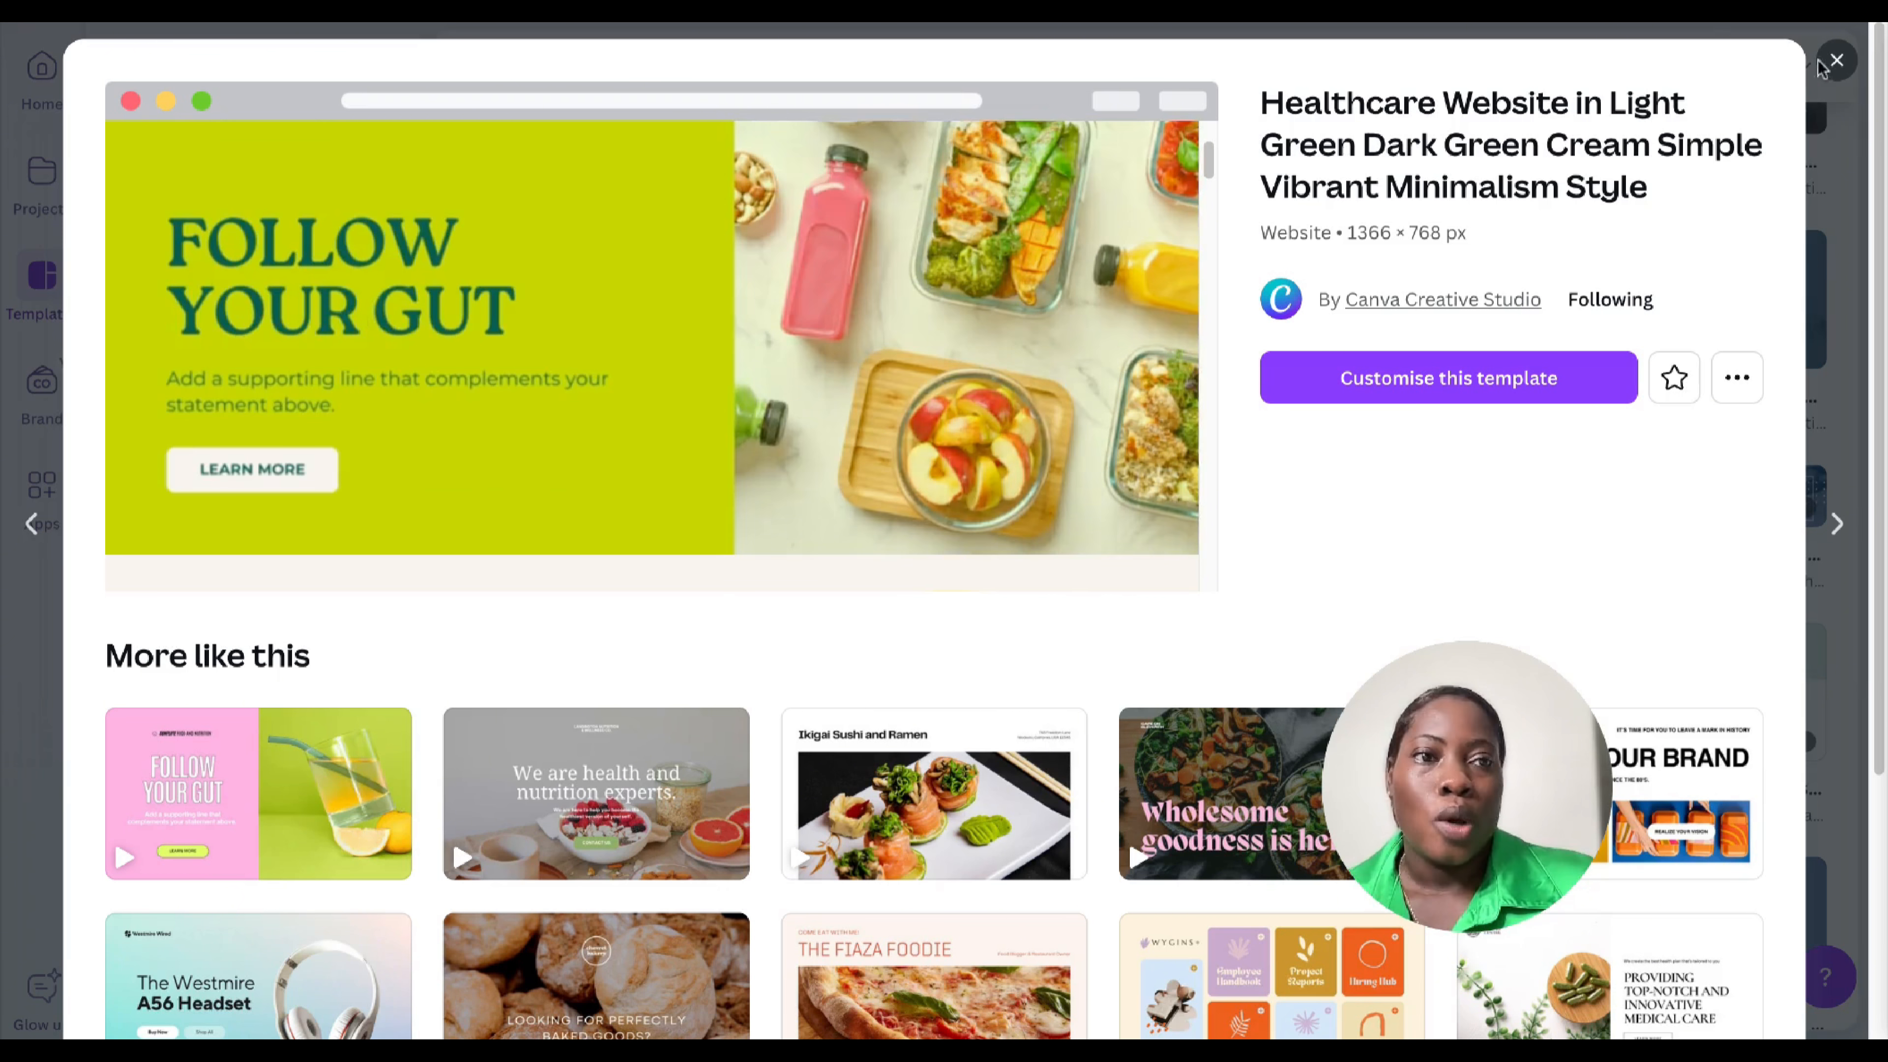
pyautogui.click(1707, 32)
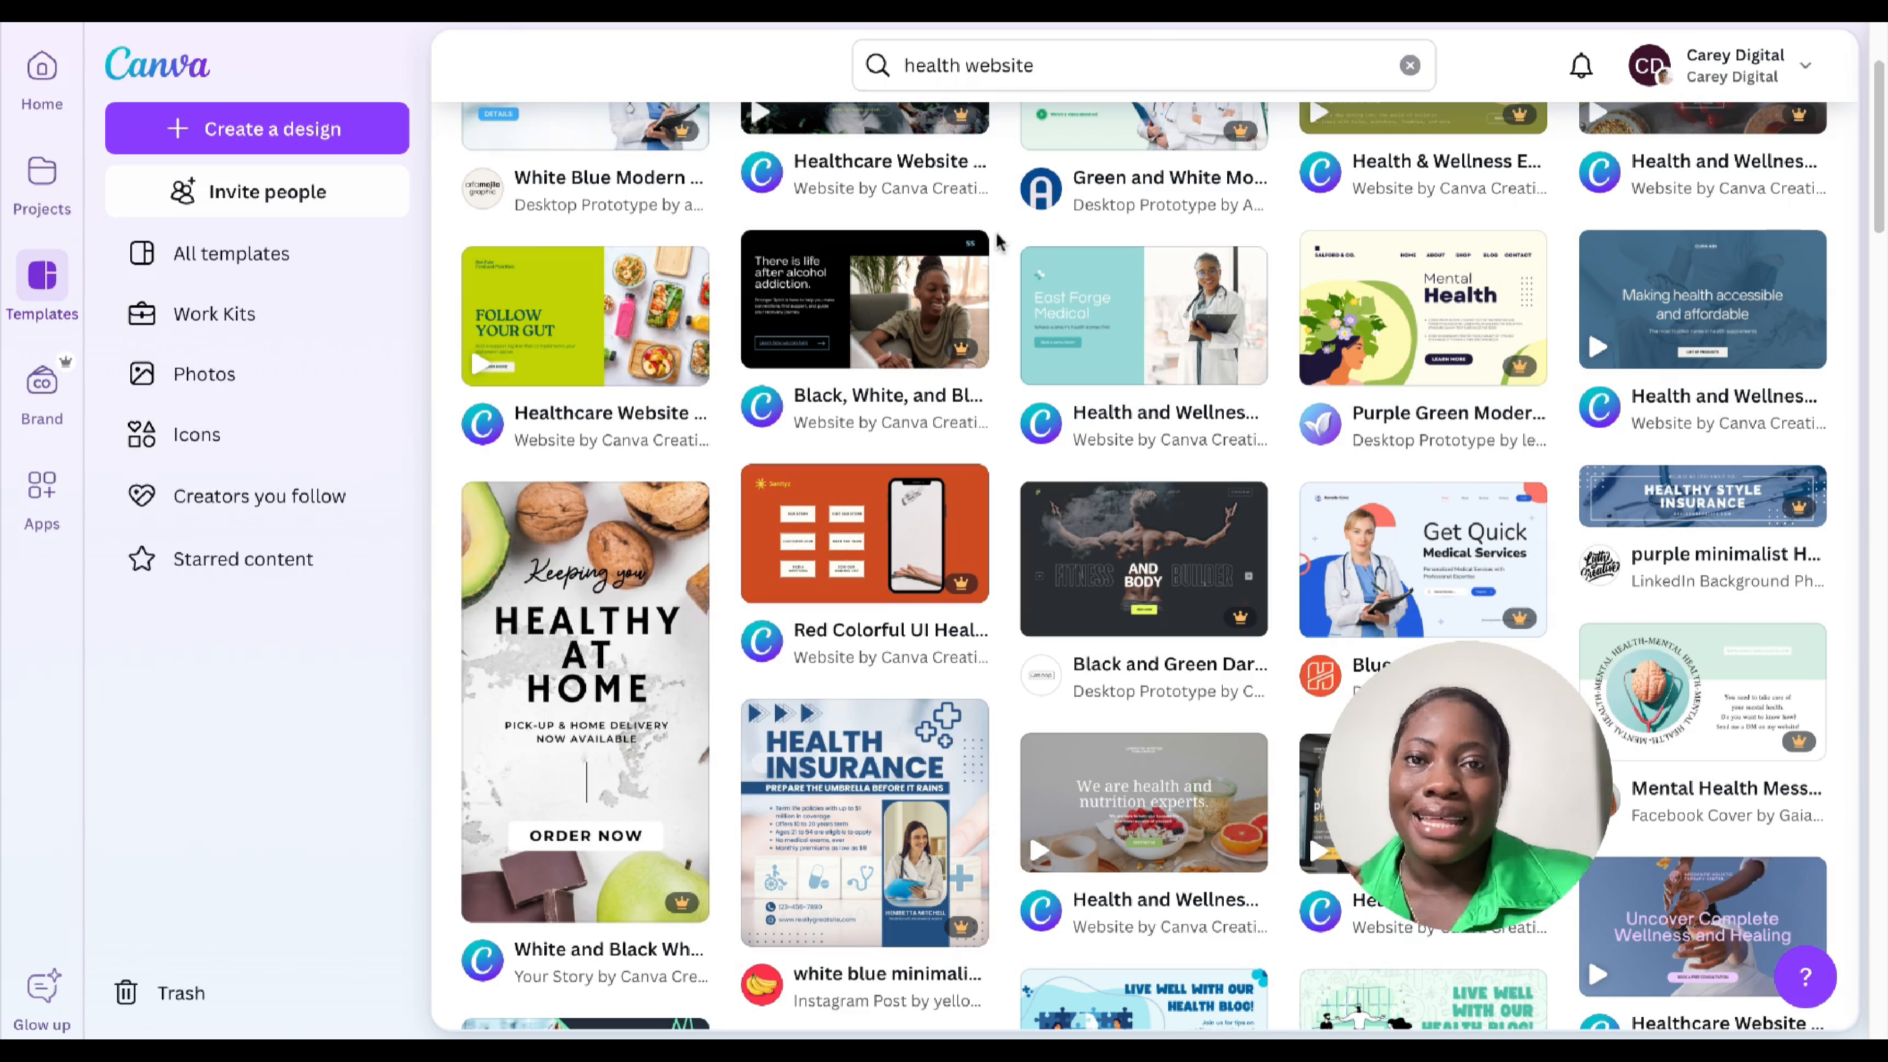
# Search the Canva templates for "wellness website" and open the Holistic Wellness Website template in Black Green and Yellow.
pyautogui.click(970, 53)
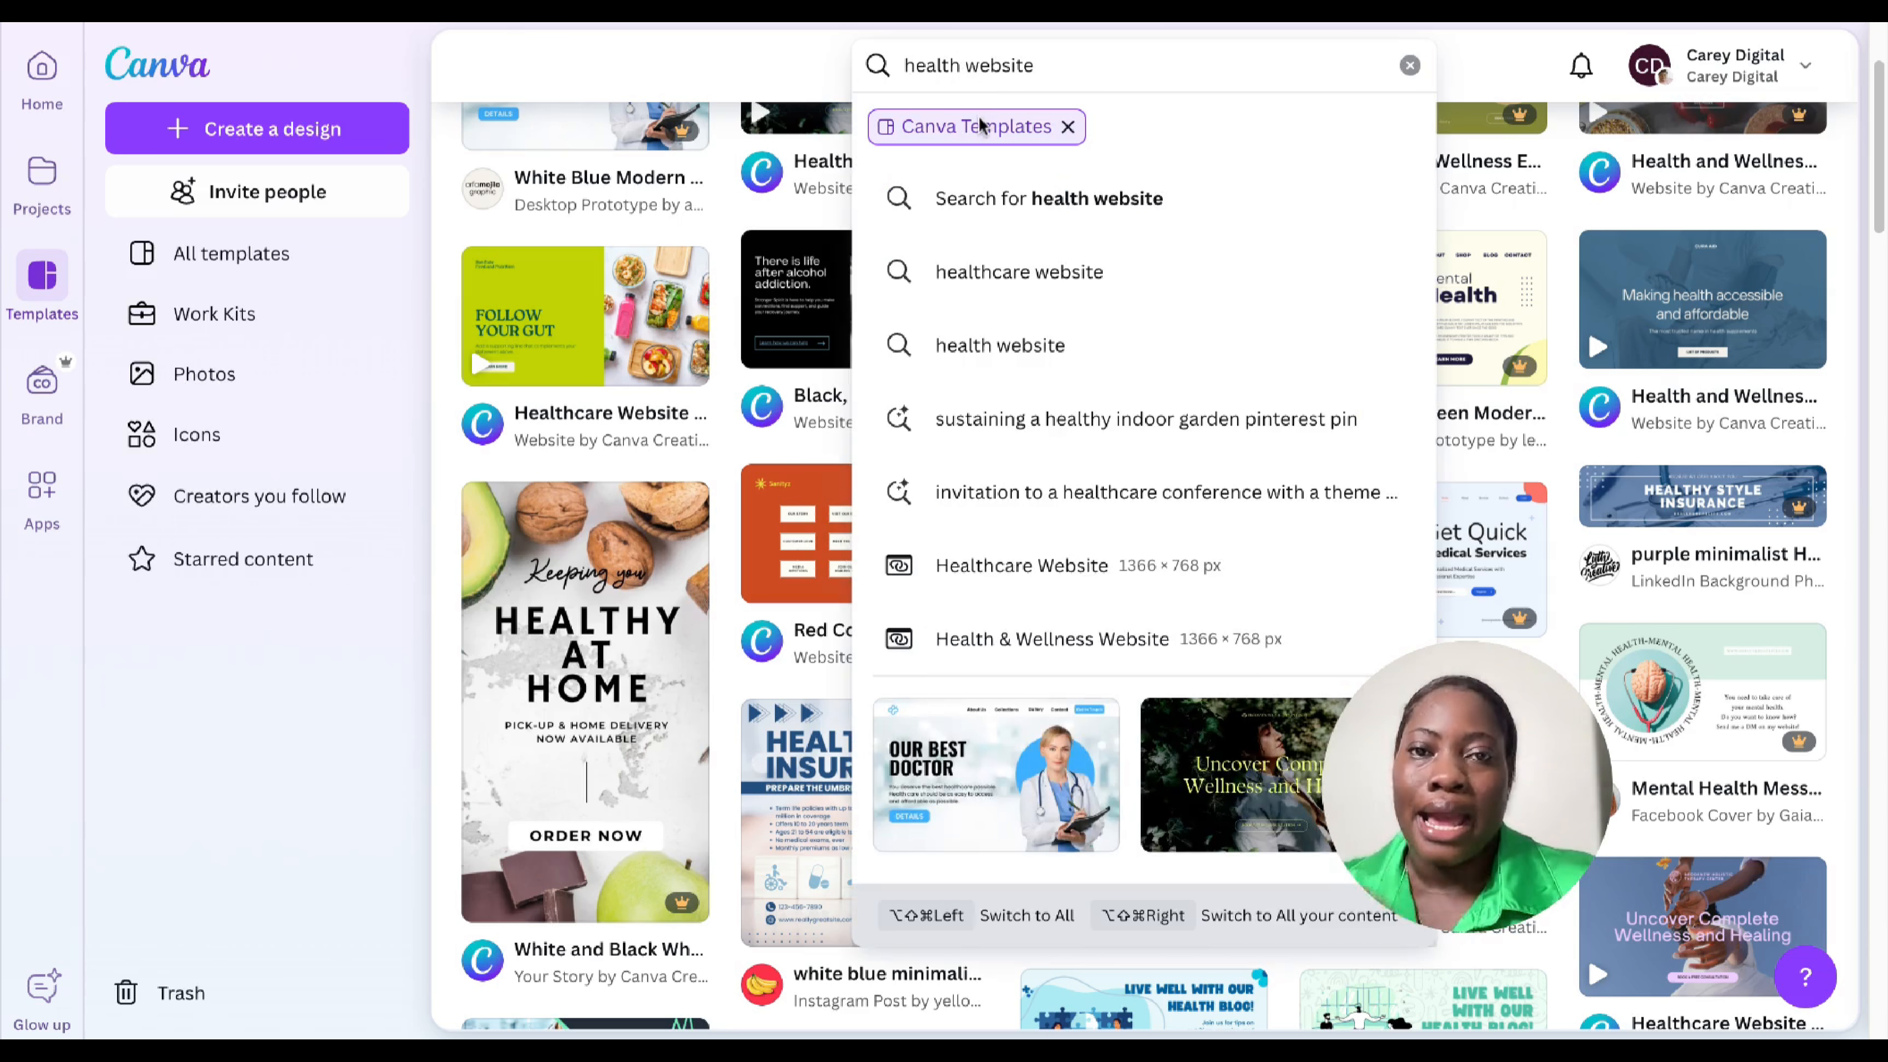
pyautogui.press('BackSpace')
pyautogui.press('BackSpace')
pyautogui.press('BackSpace')
pyautogui.press('BackSpace')
pyautogui.press('BackSpace')
pyautogui.press('BackSpace')
pyautogui.write('wellness')
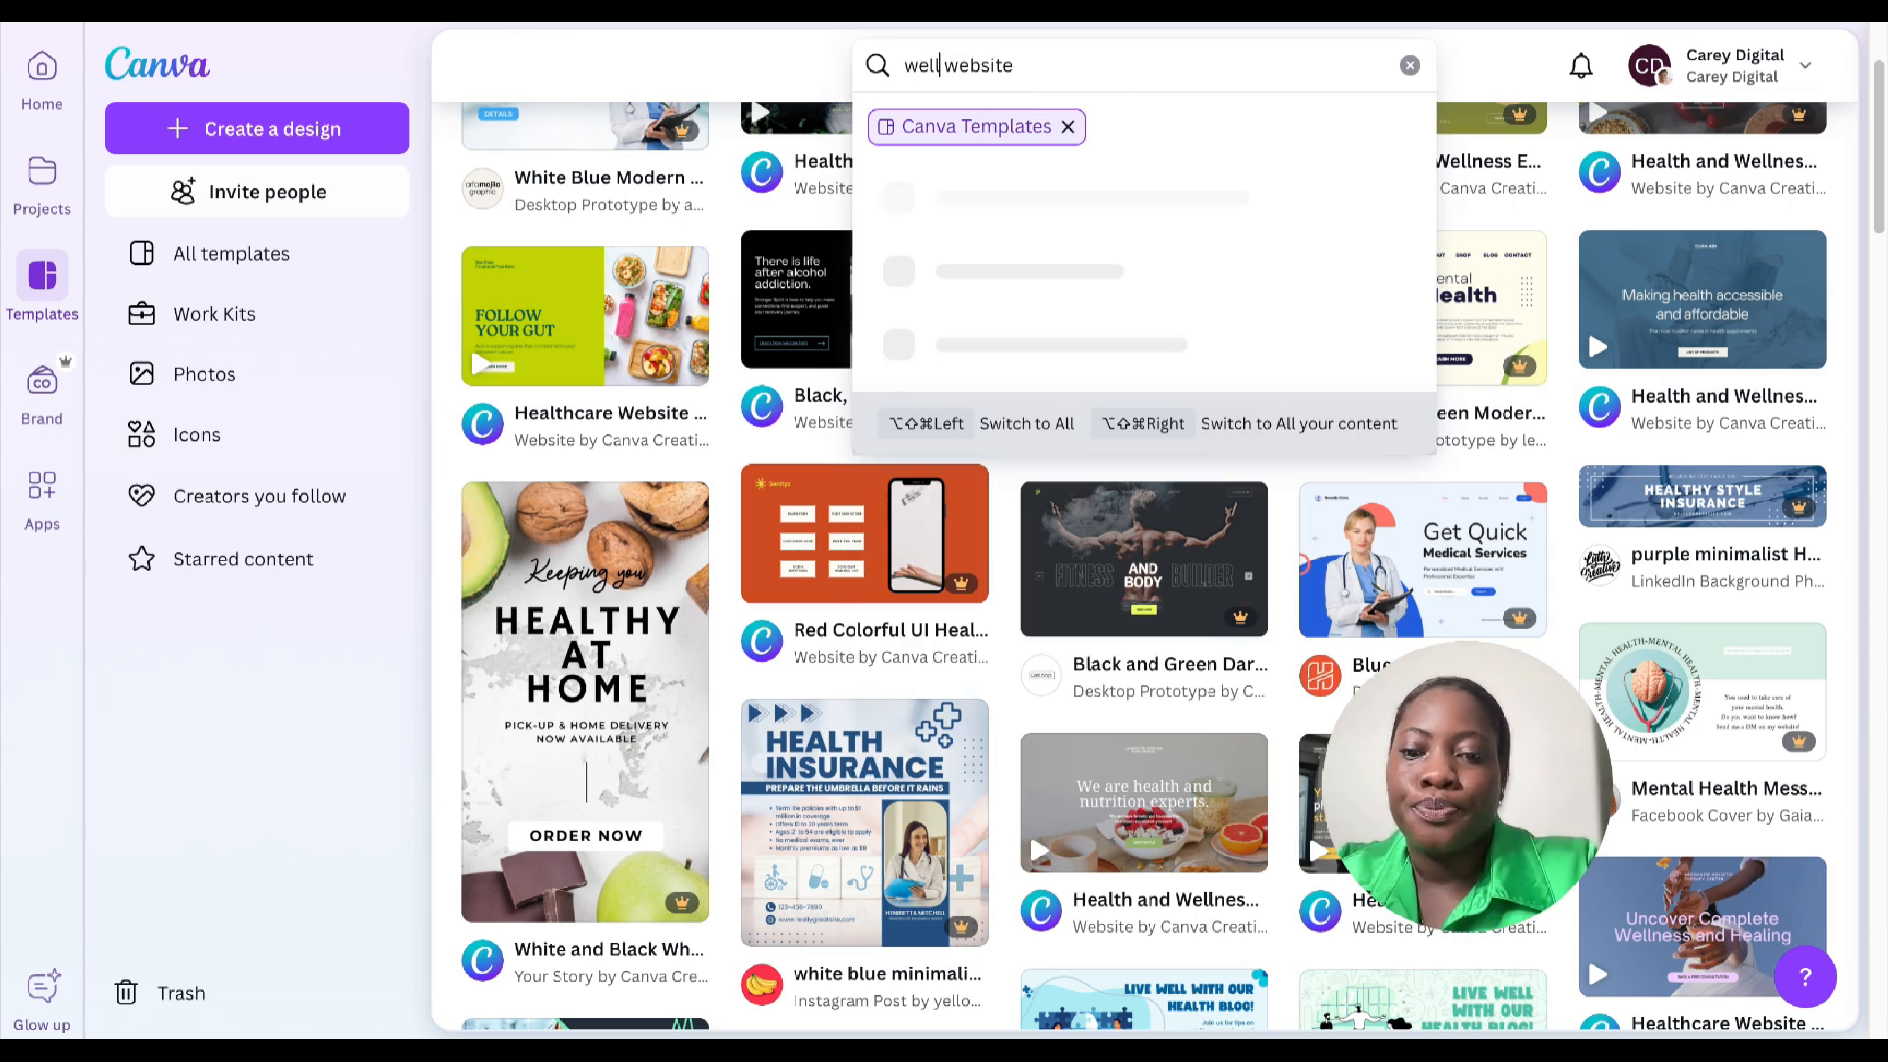
pyautogui.press('Return')
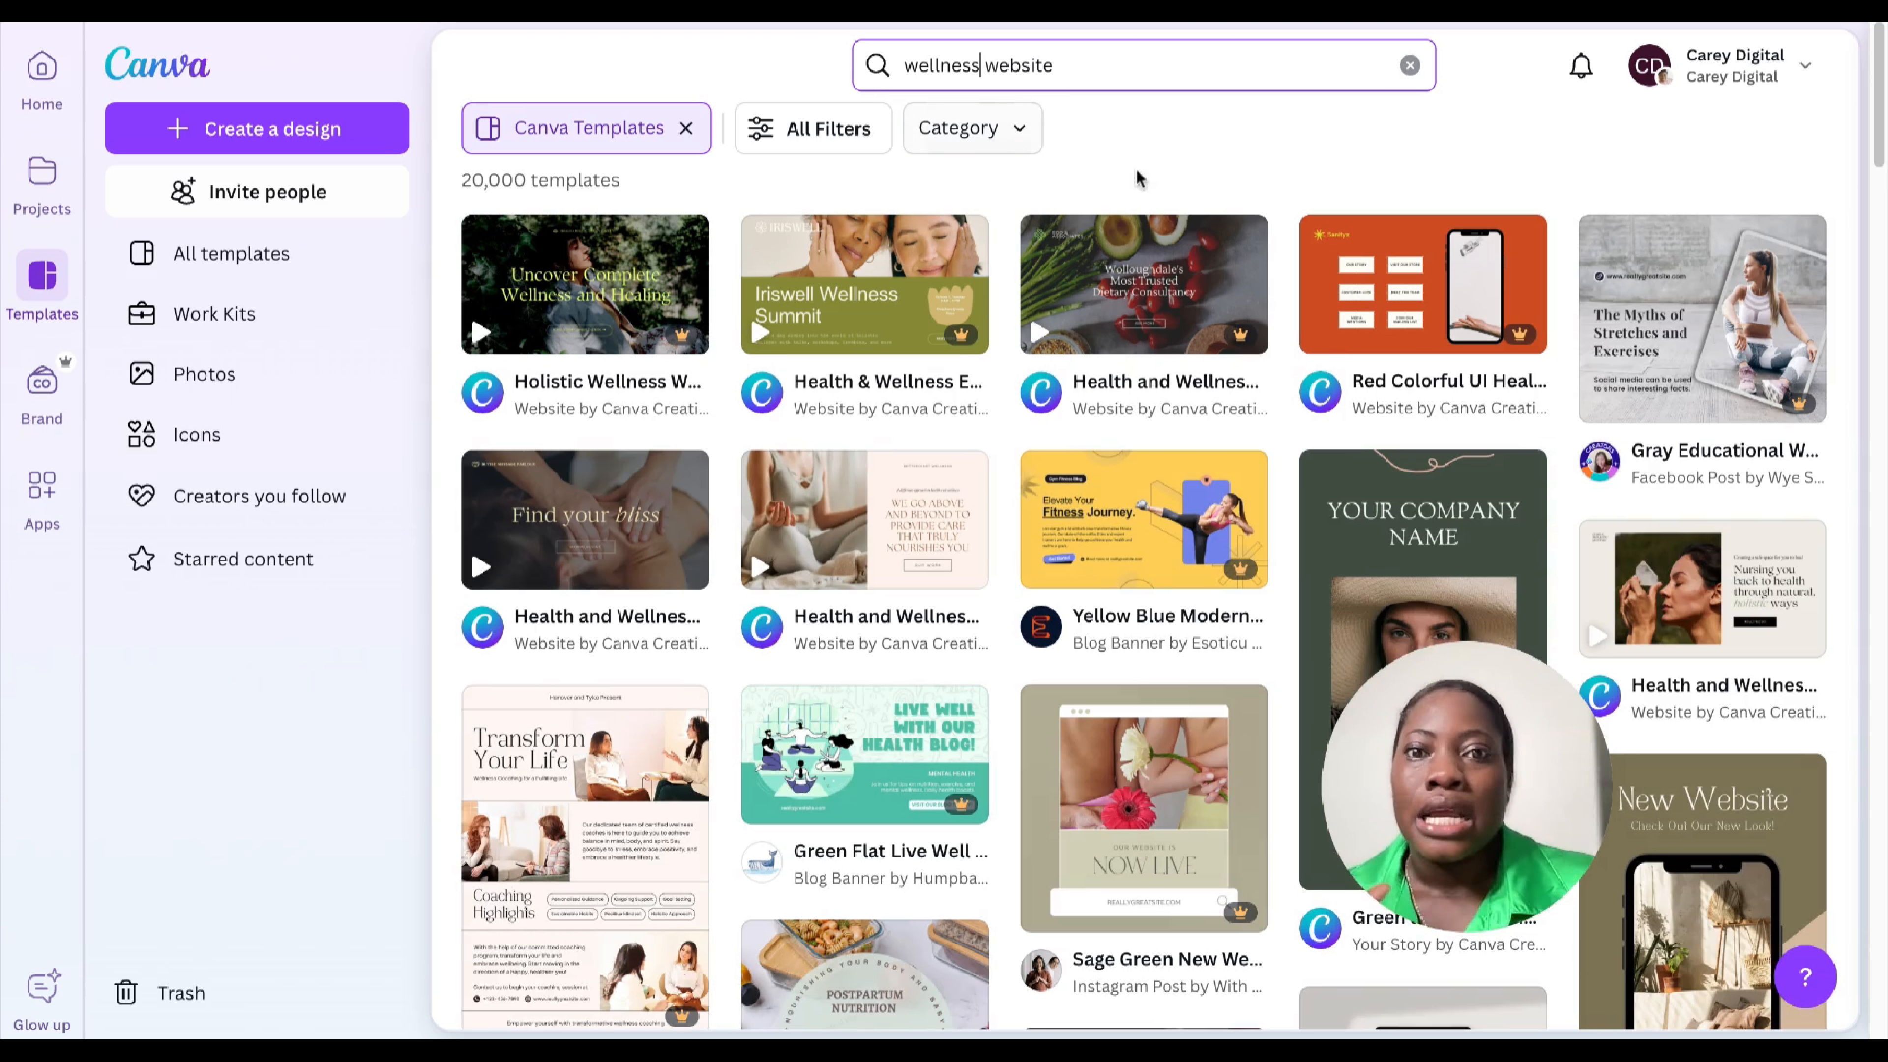
pyautogui.click(650, 311)
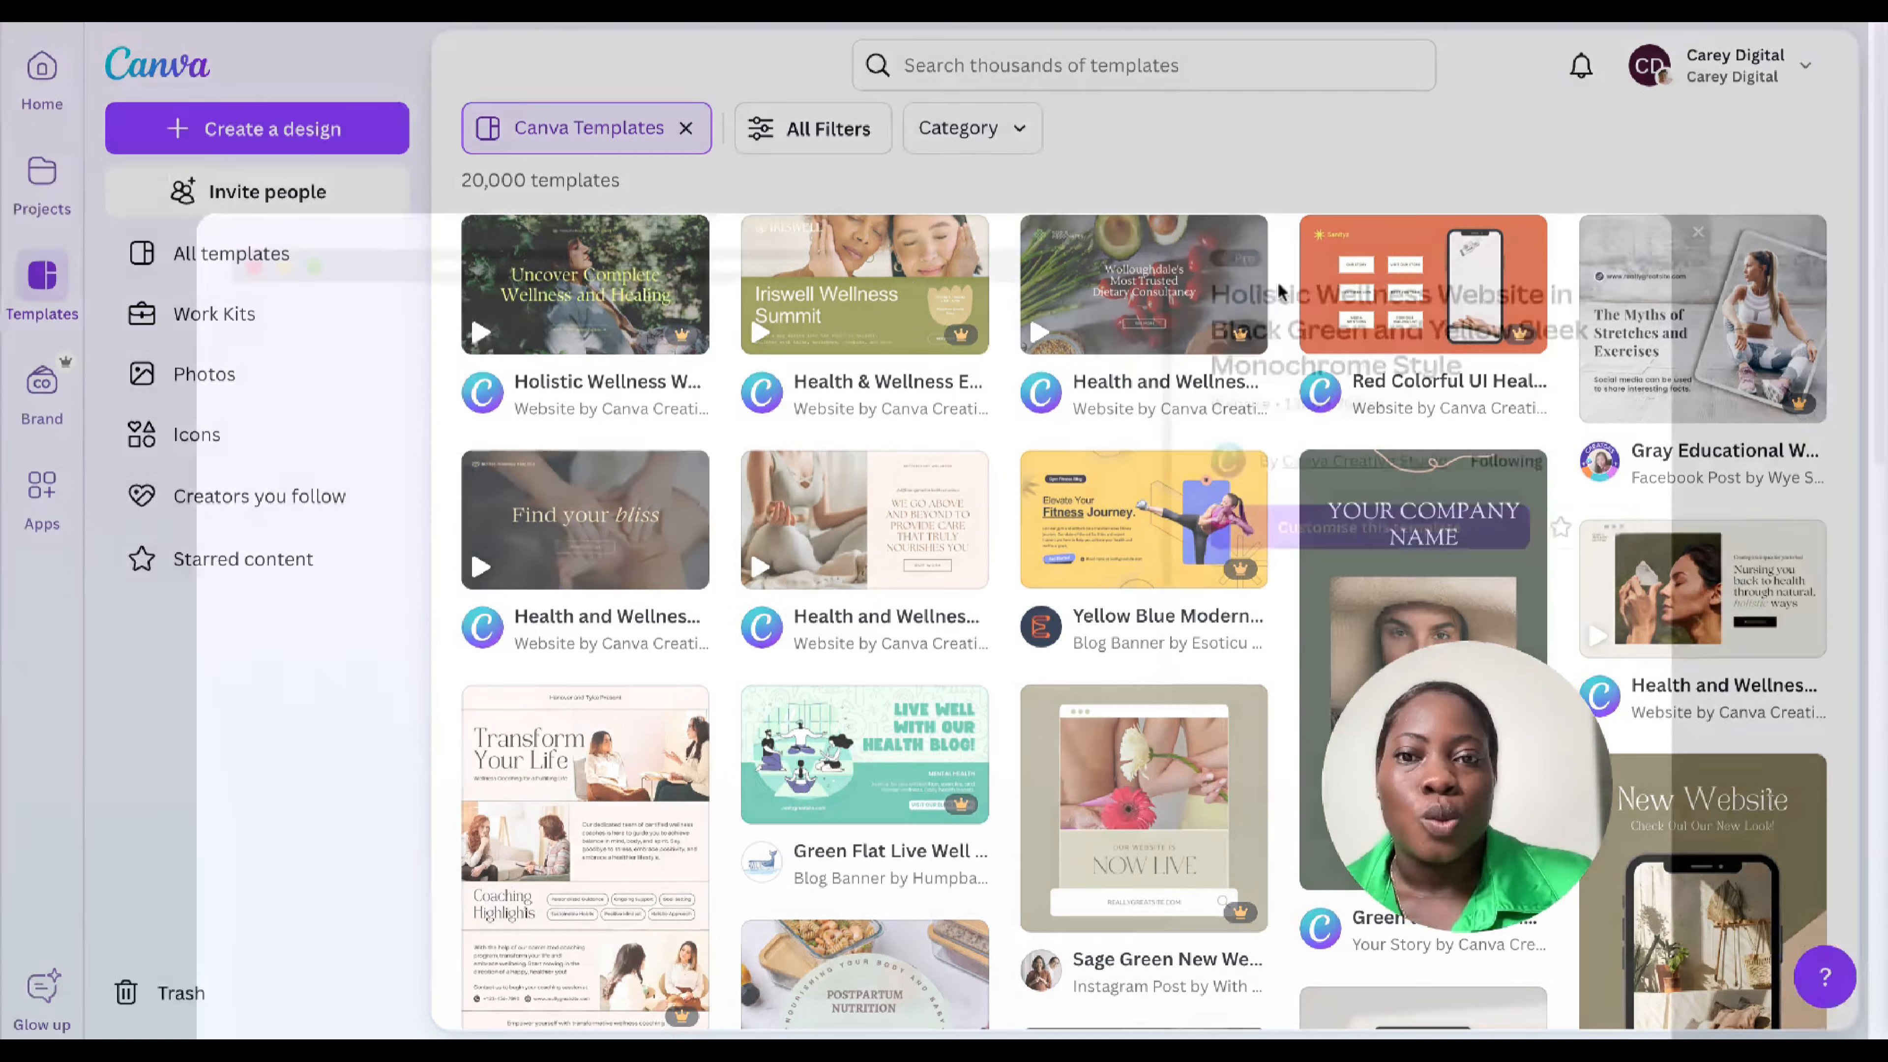
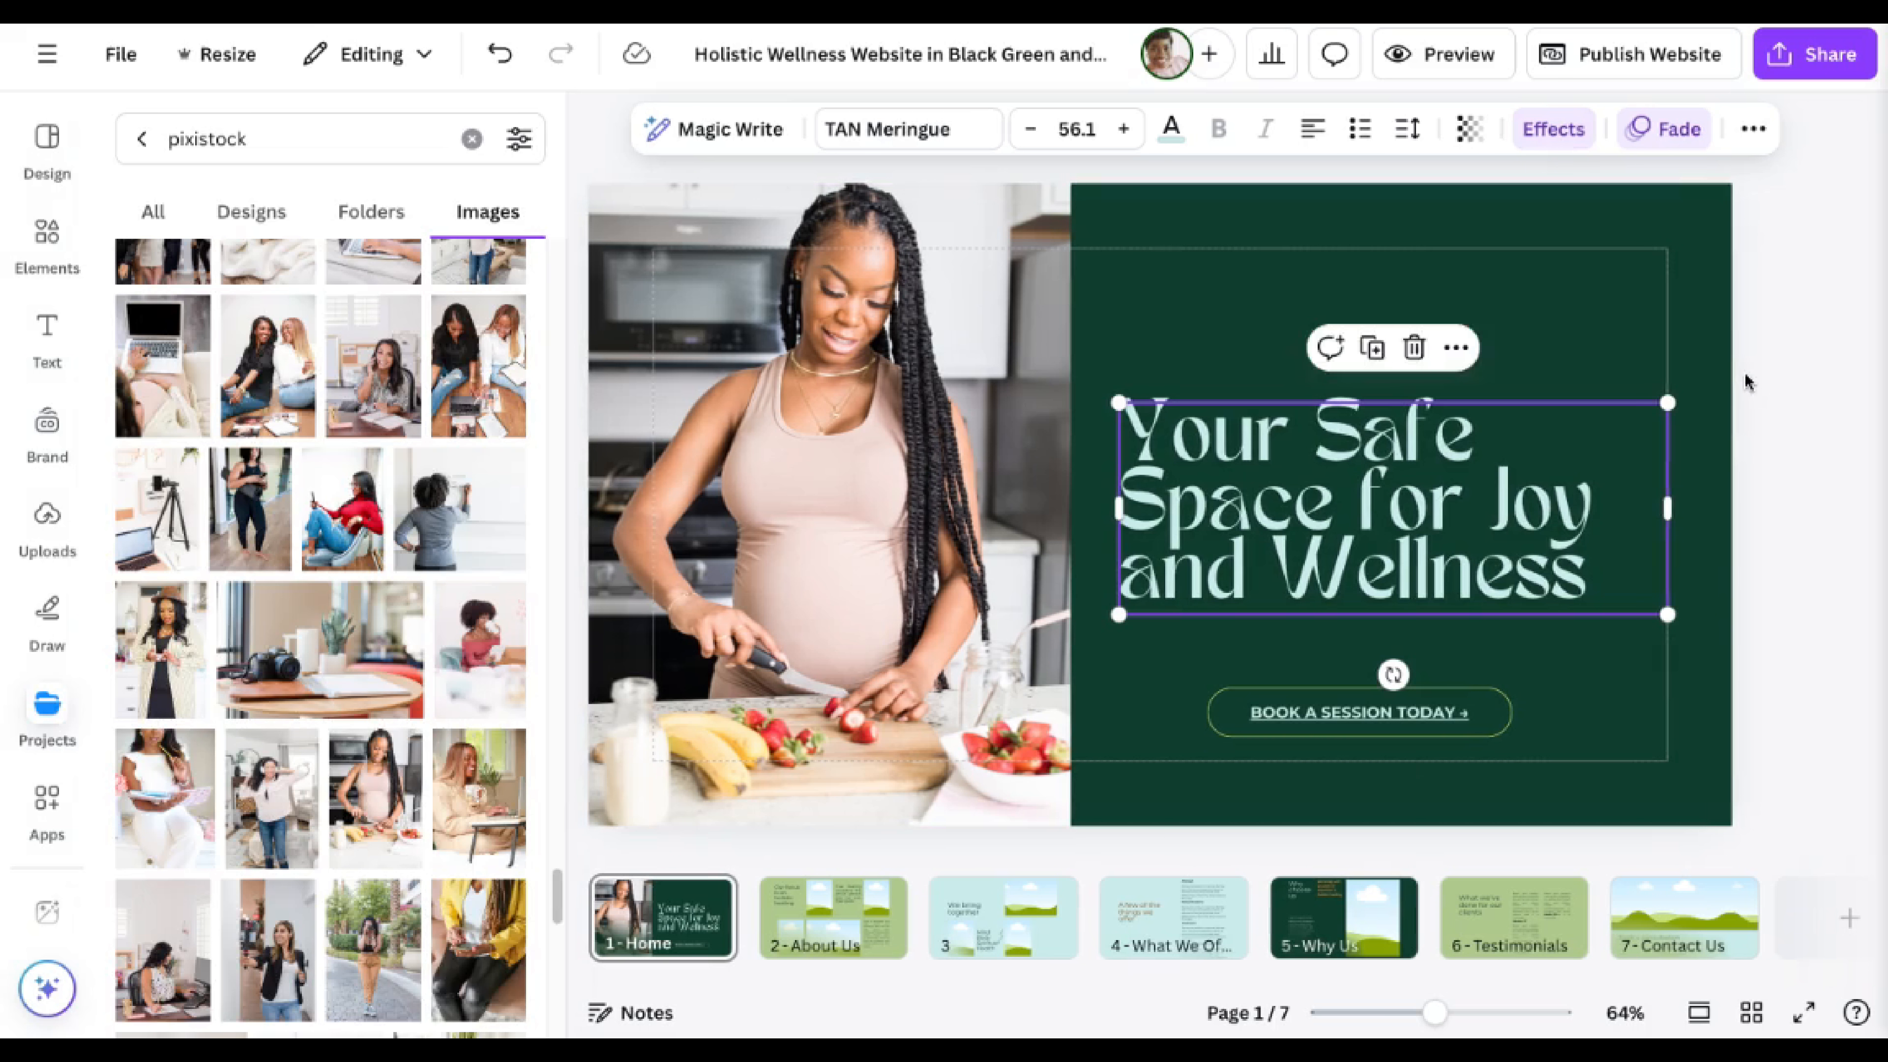
# Change the animation of the "Your Safe Space for Joy and Wellness" heading on the Home page to Pan.
pyautogui.click(1747, 373)
pyautogui.click(1369, 500)
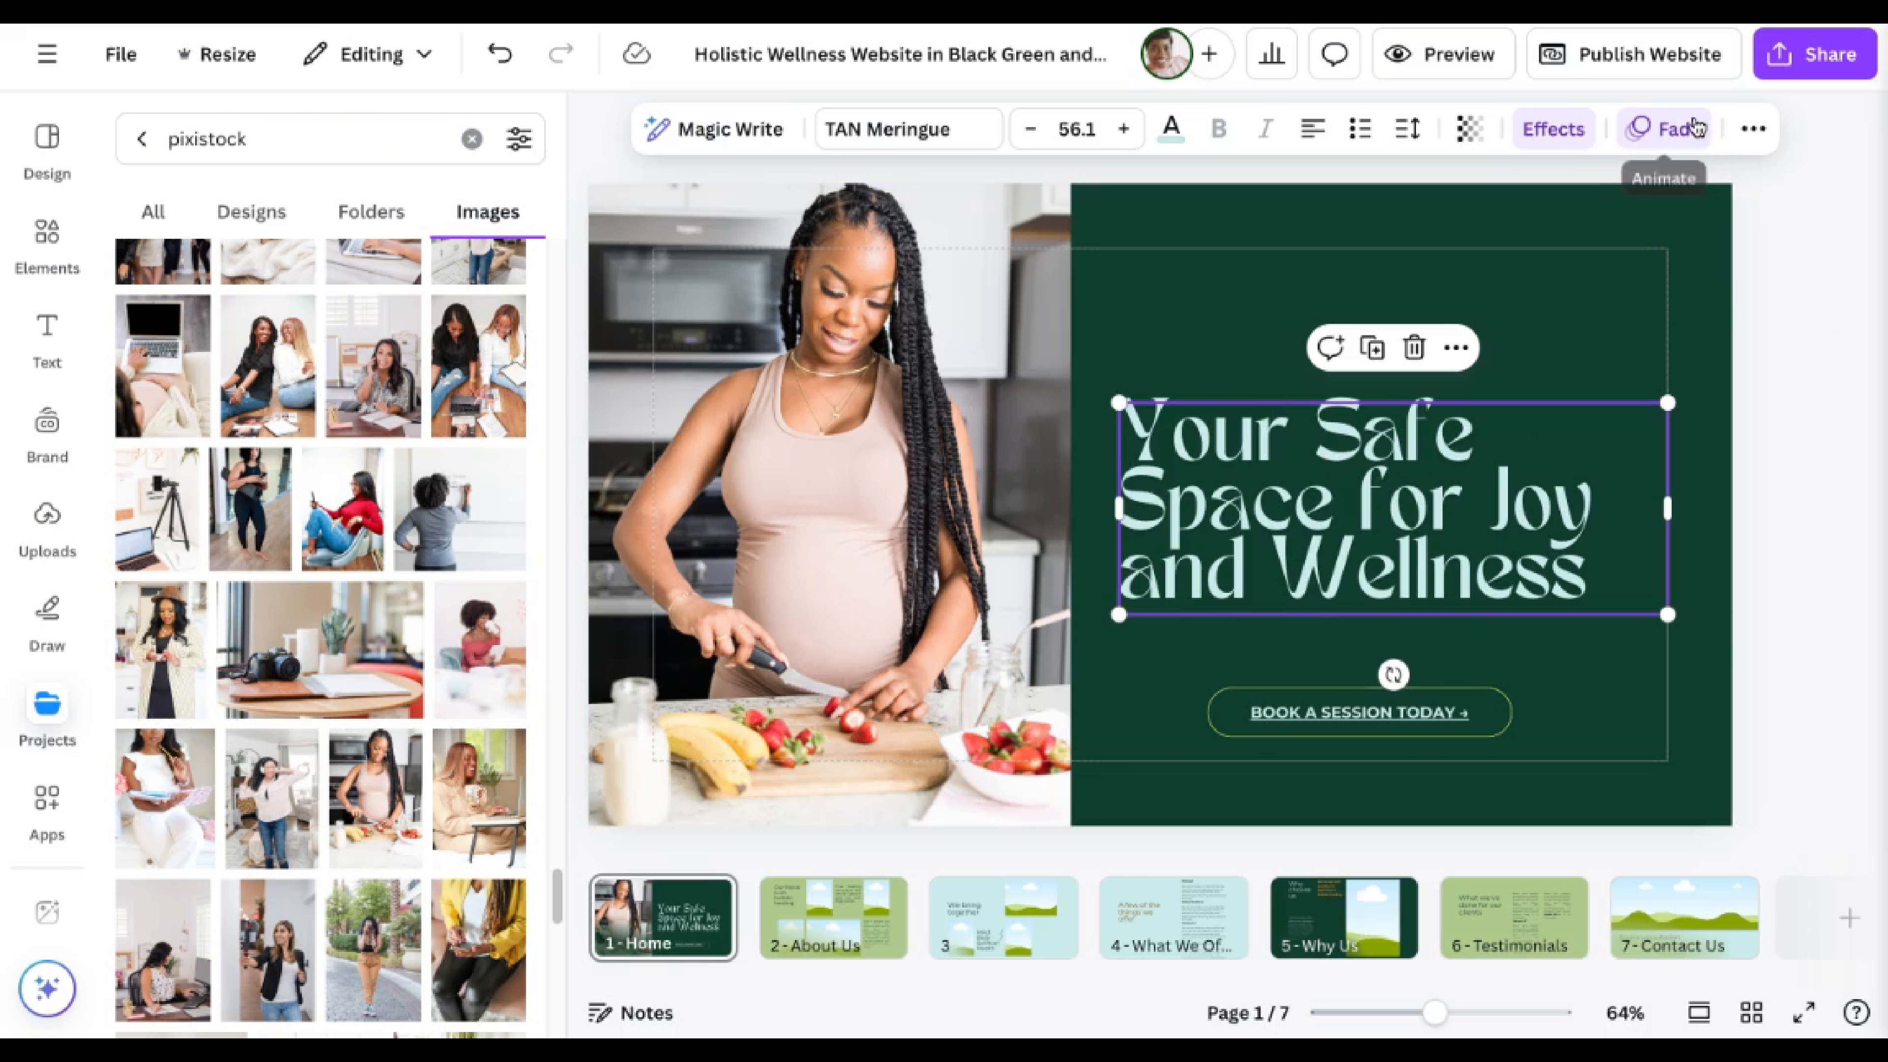
pyautogui.click(1693, 136)
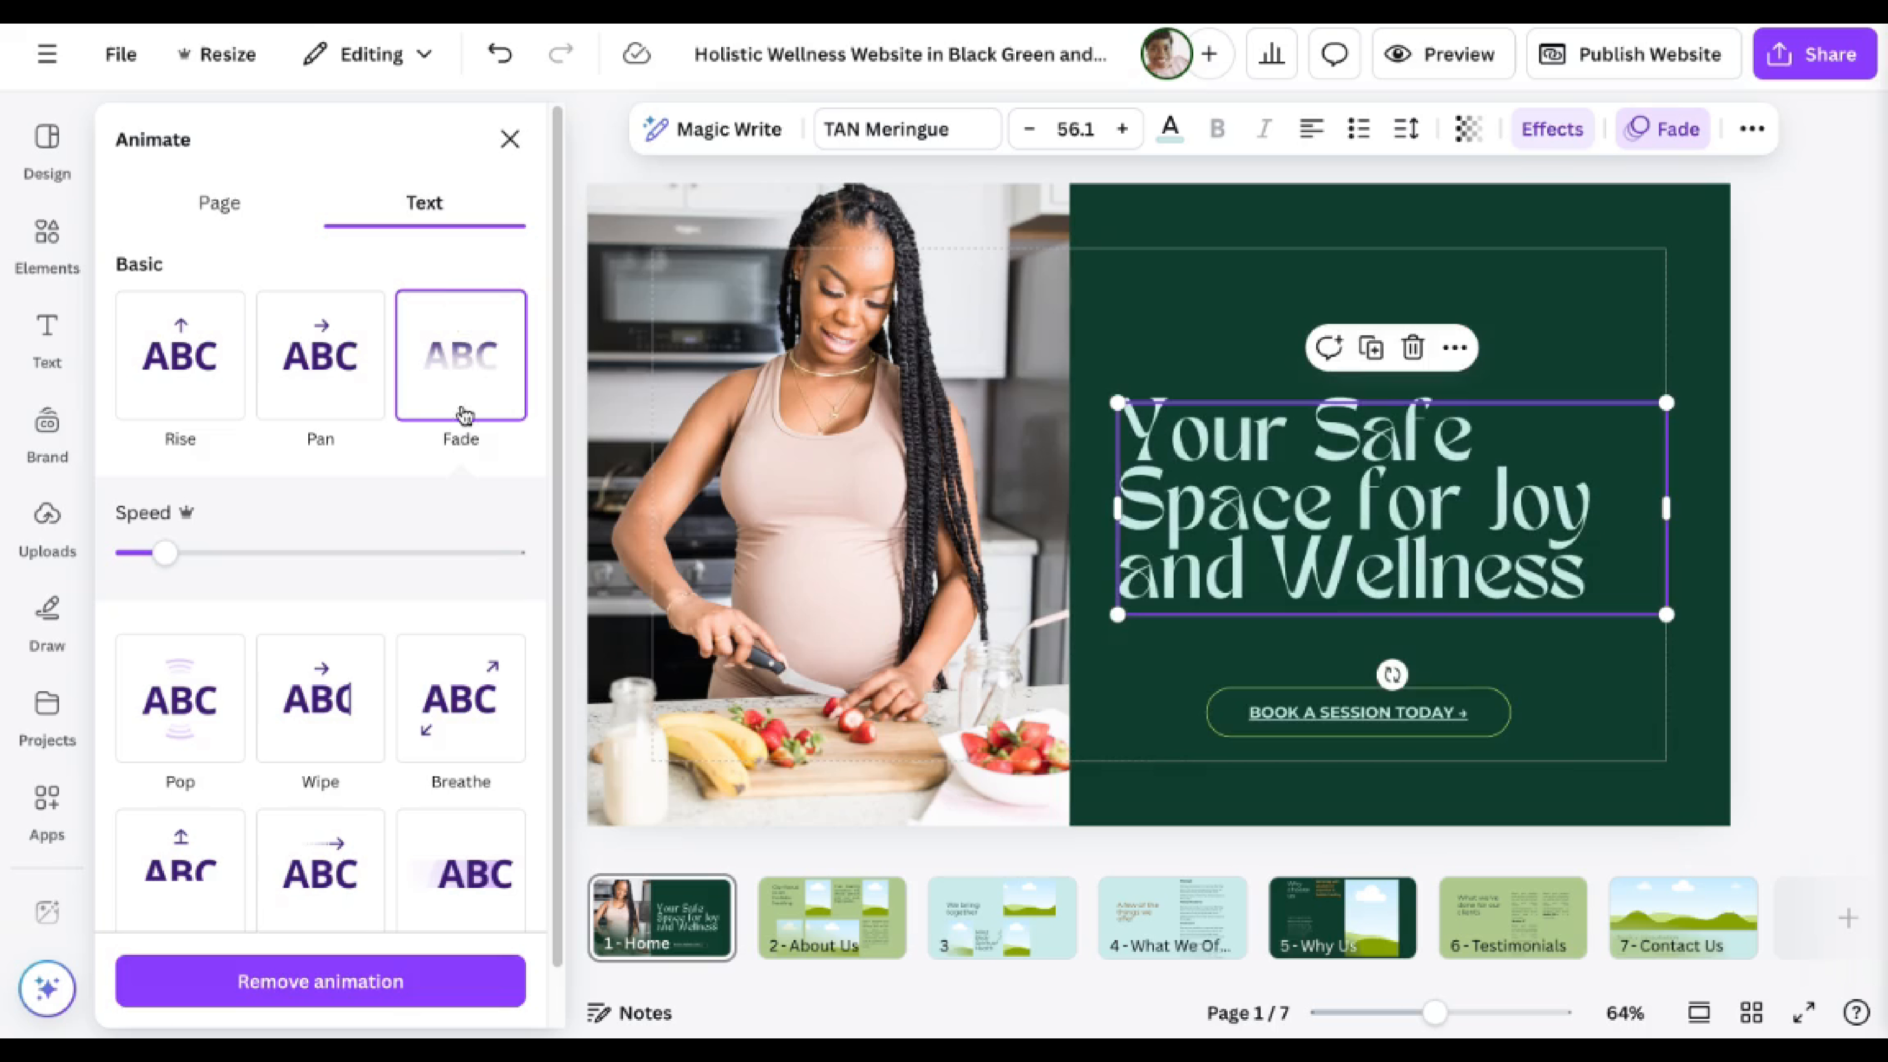
pyautogui.scroll(-1, 447, 446)
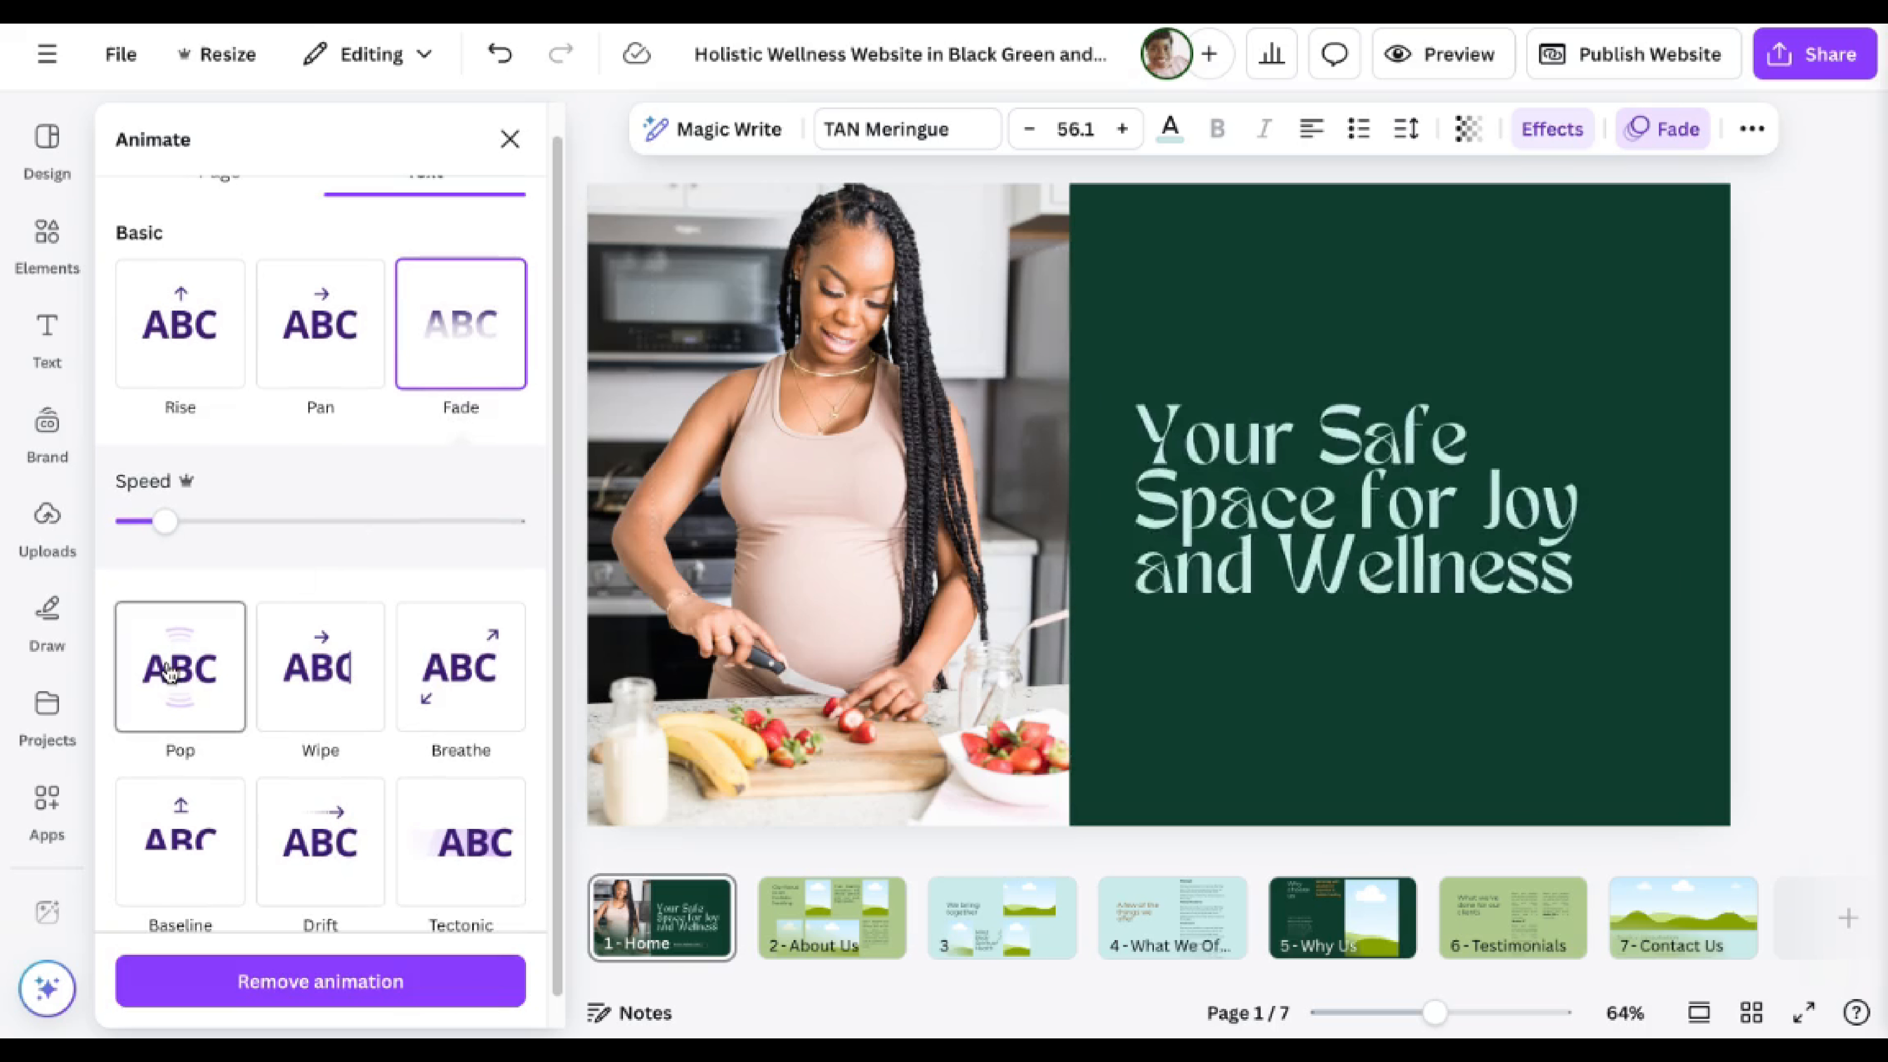
pyautogui.scroll(-1, 357, 669)
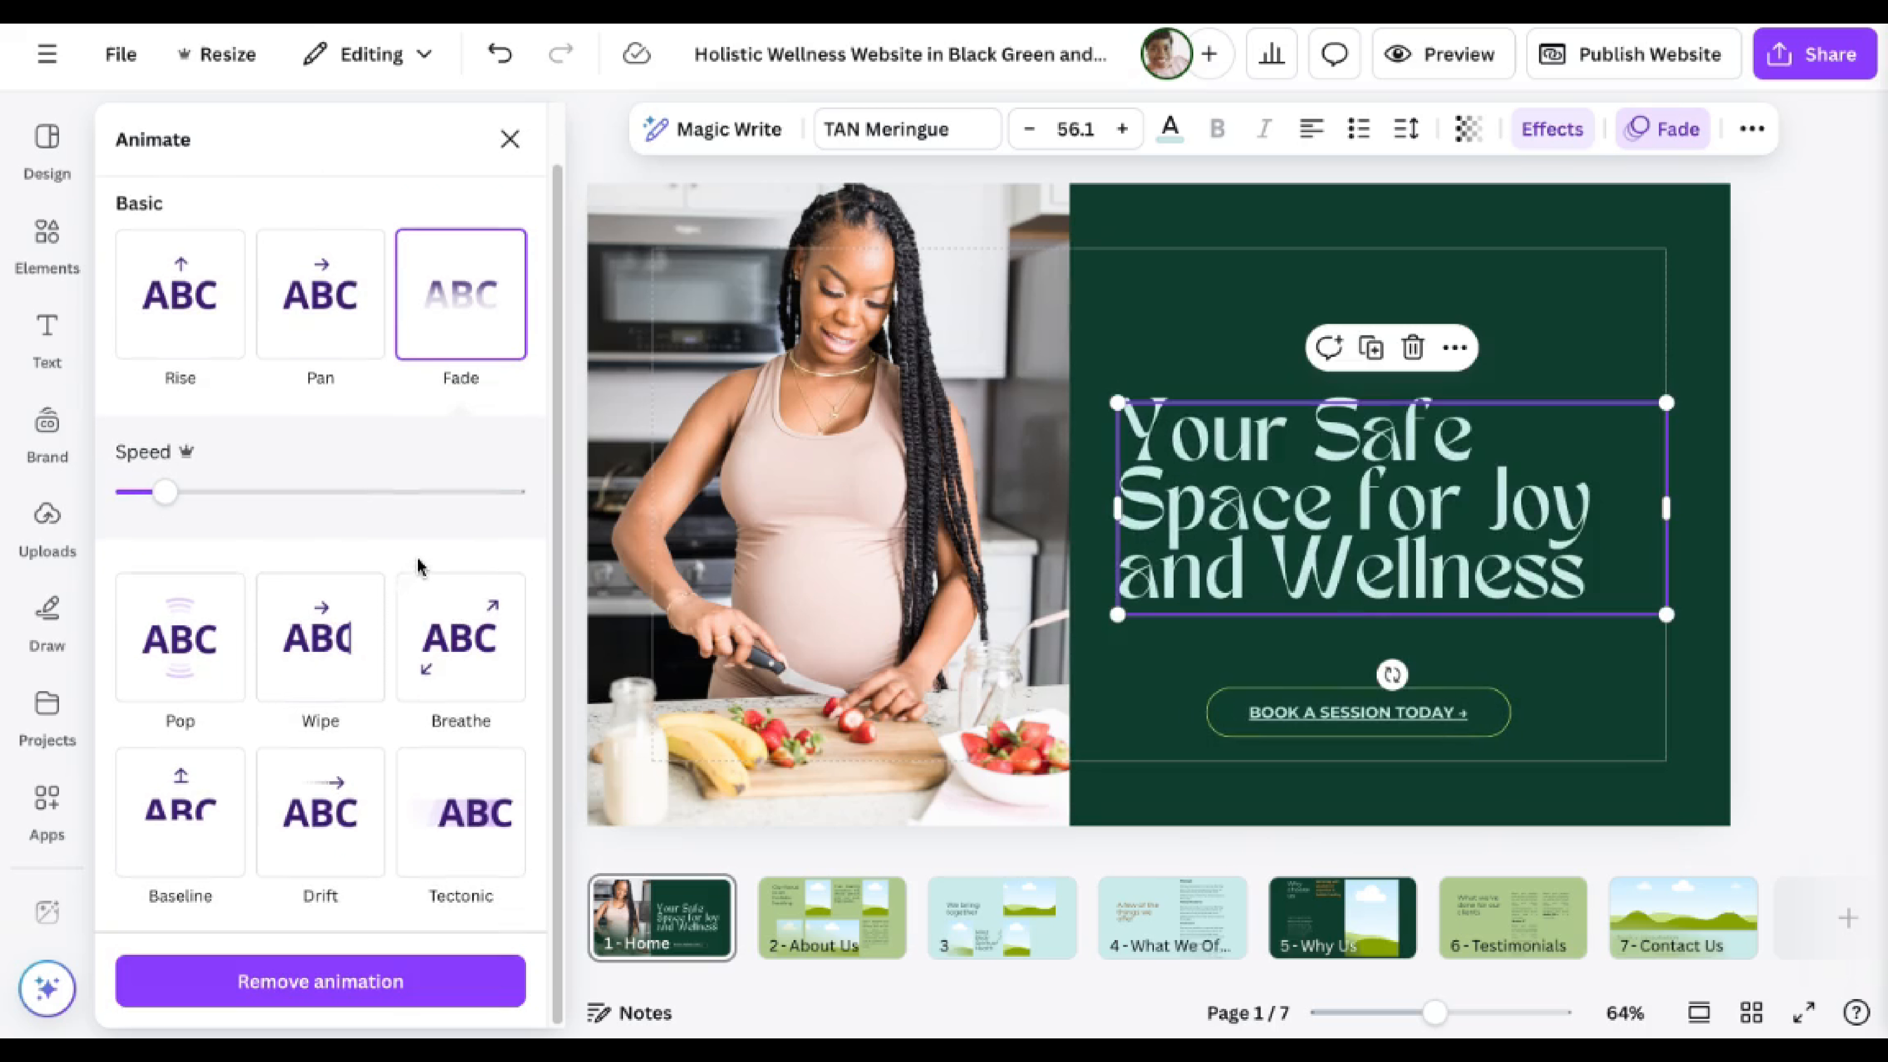
pyautogui.scroll(2, 413, 591)
pyautogui.scroll(-2, 413, 595)
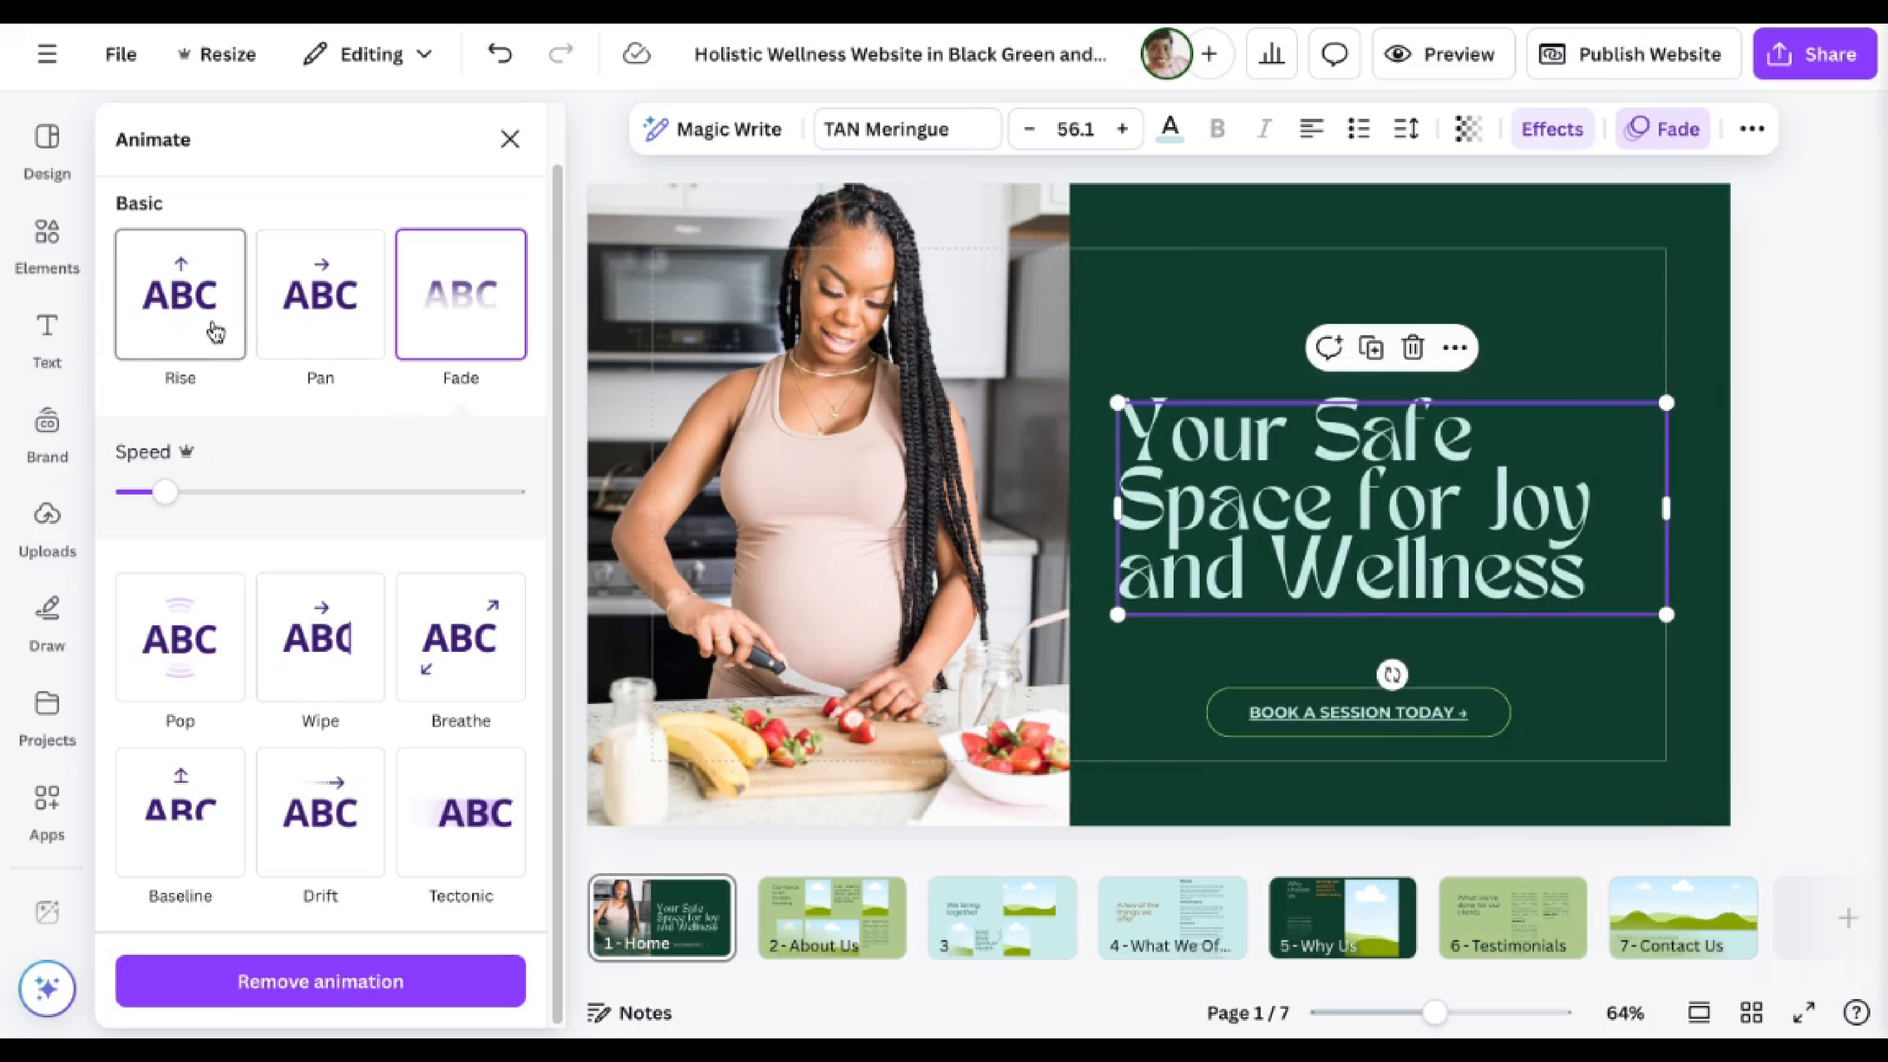
pyautogui.click(304, 330)
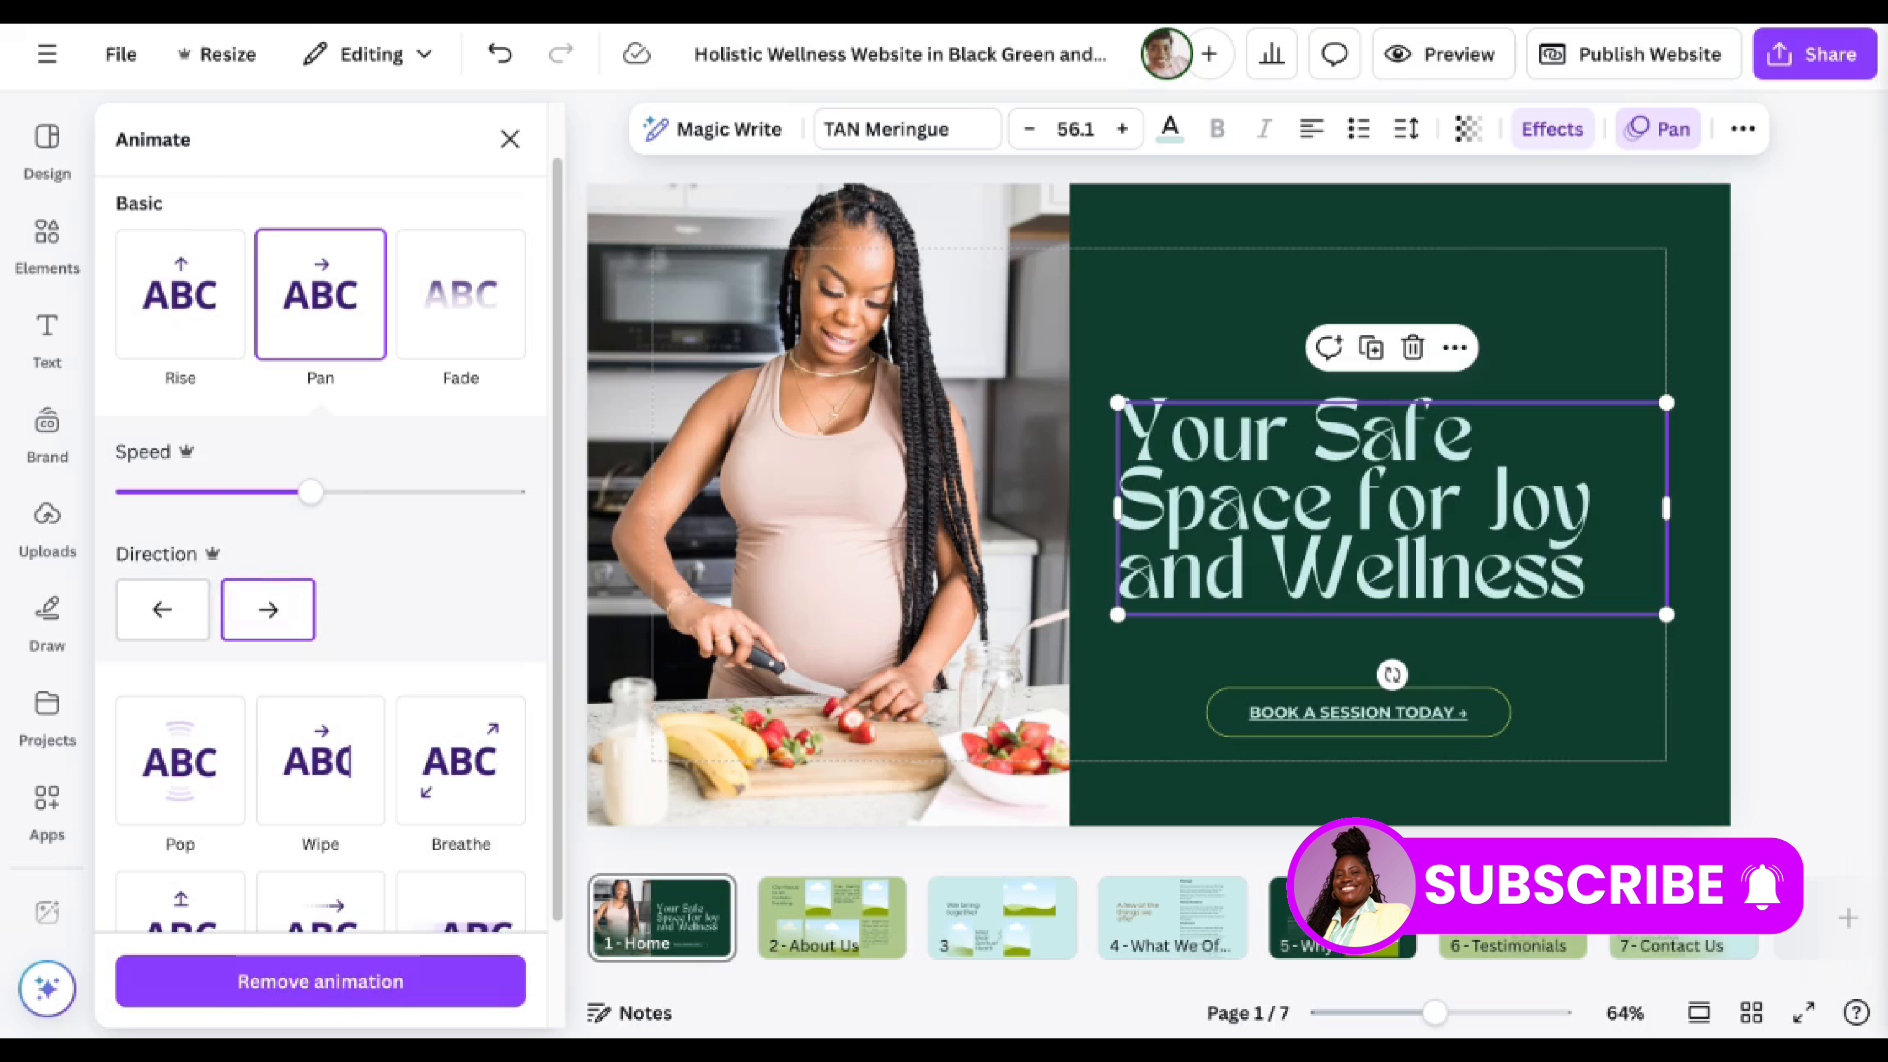
pyautogui.scroll(-2, 383, 559)
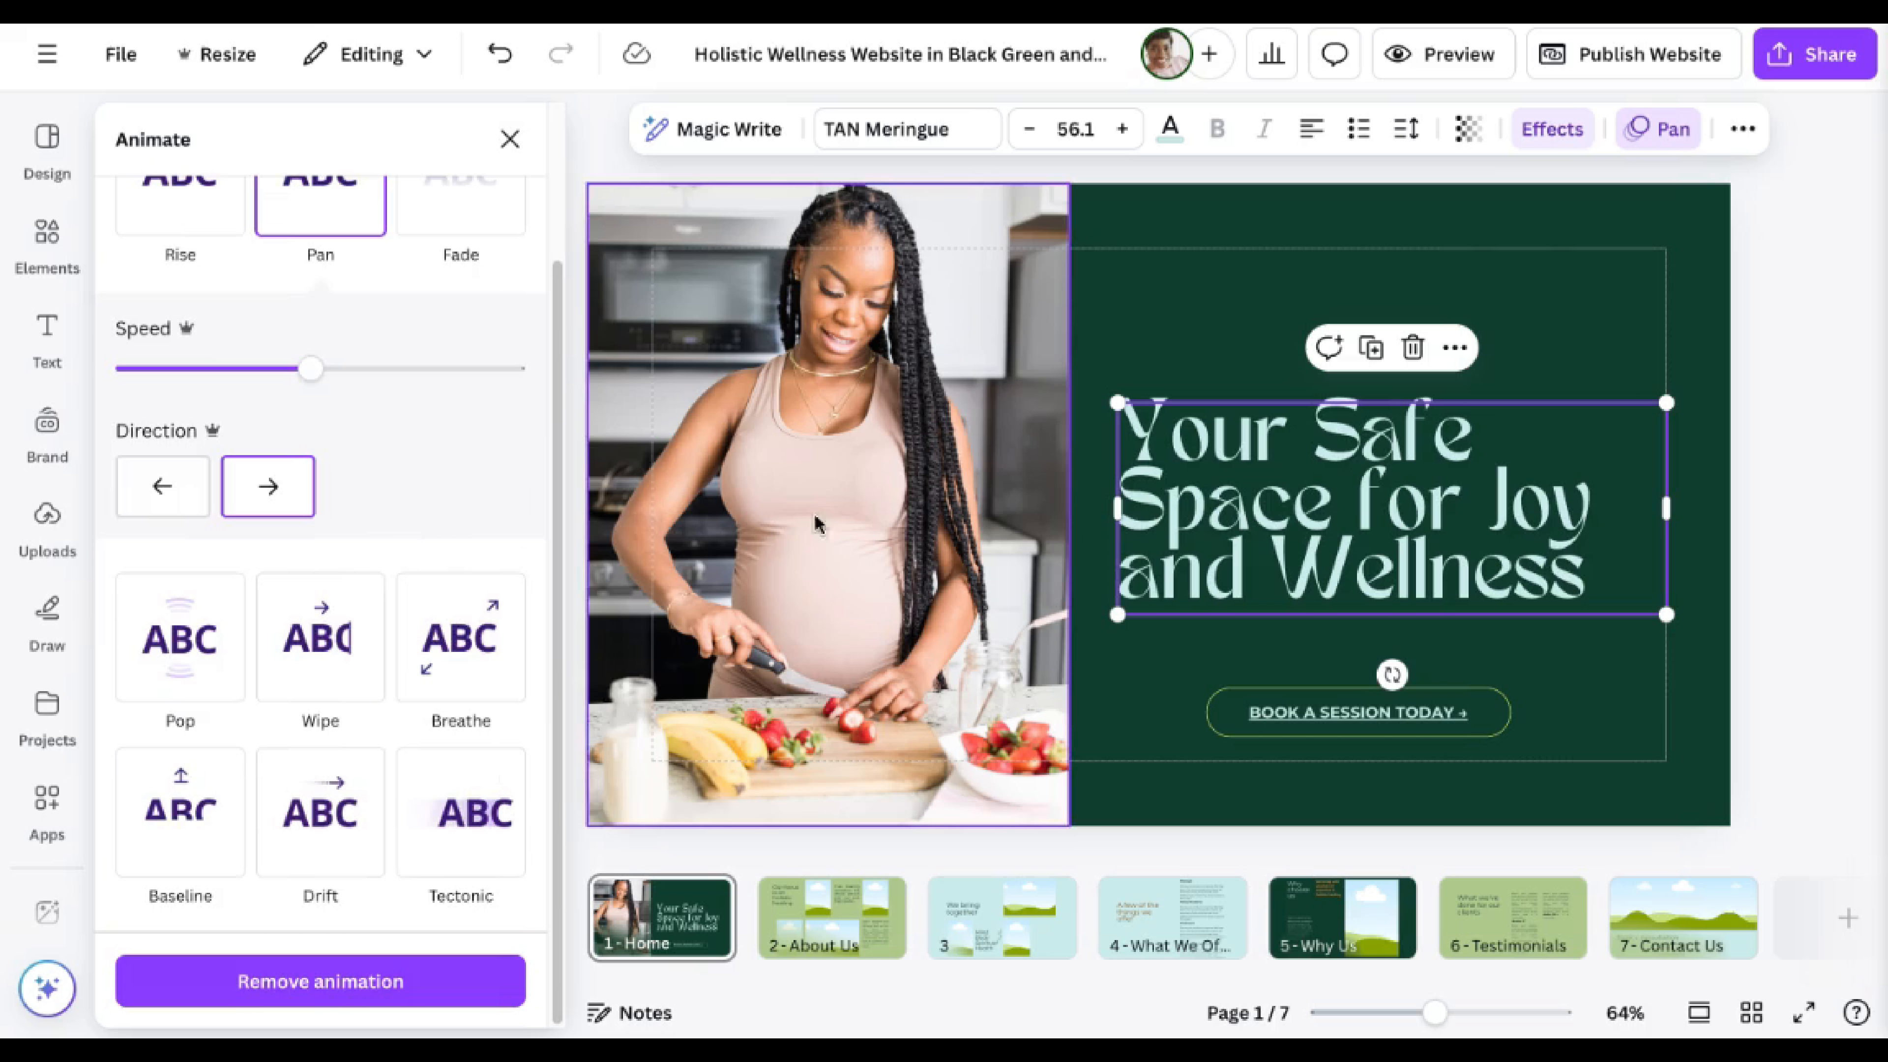
pyautogui.click(1789, 459)
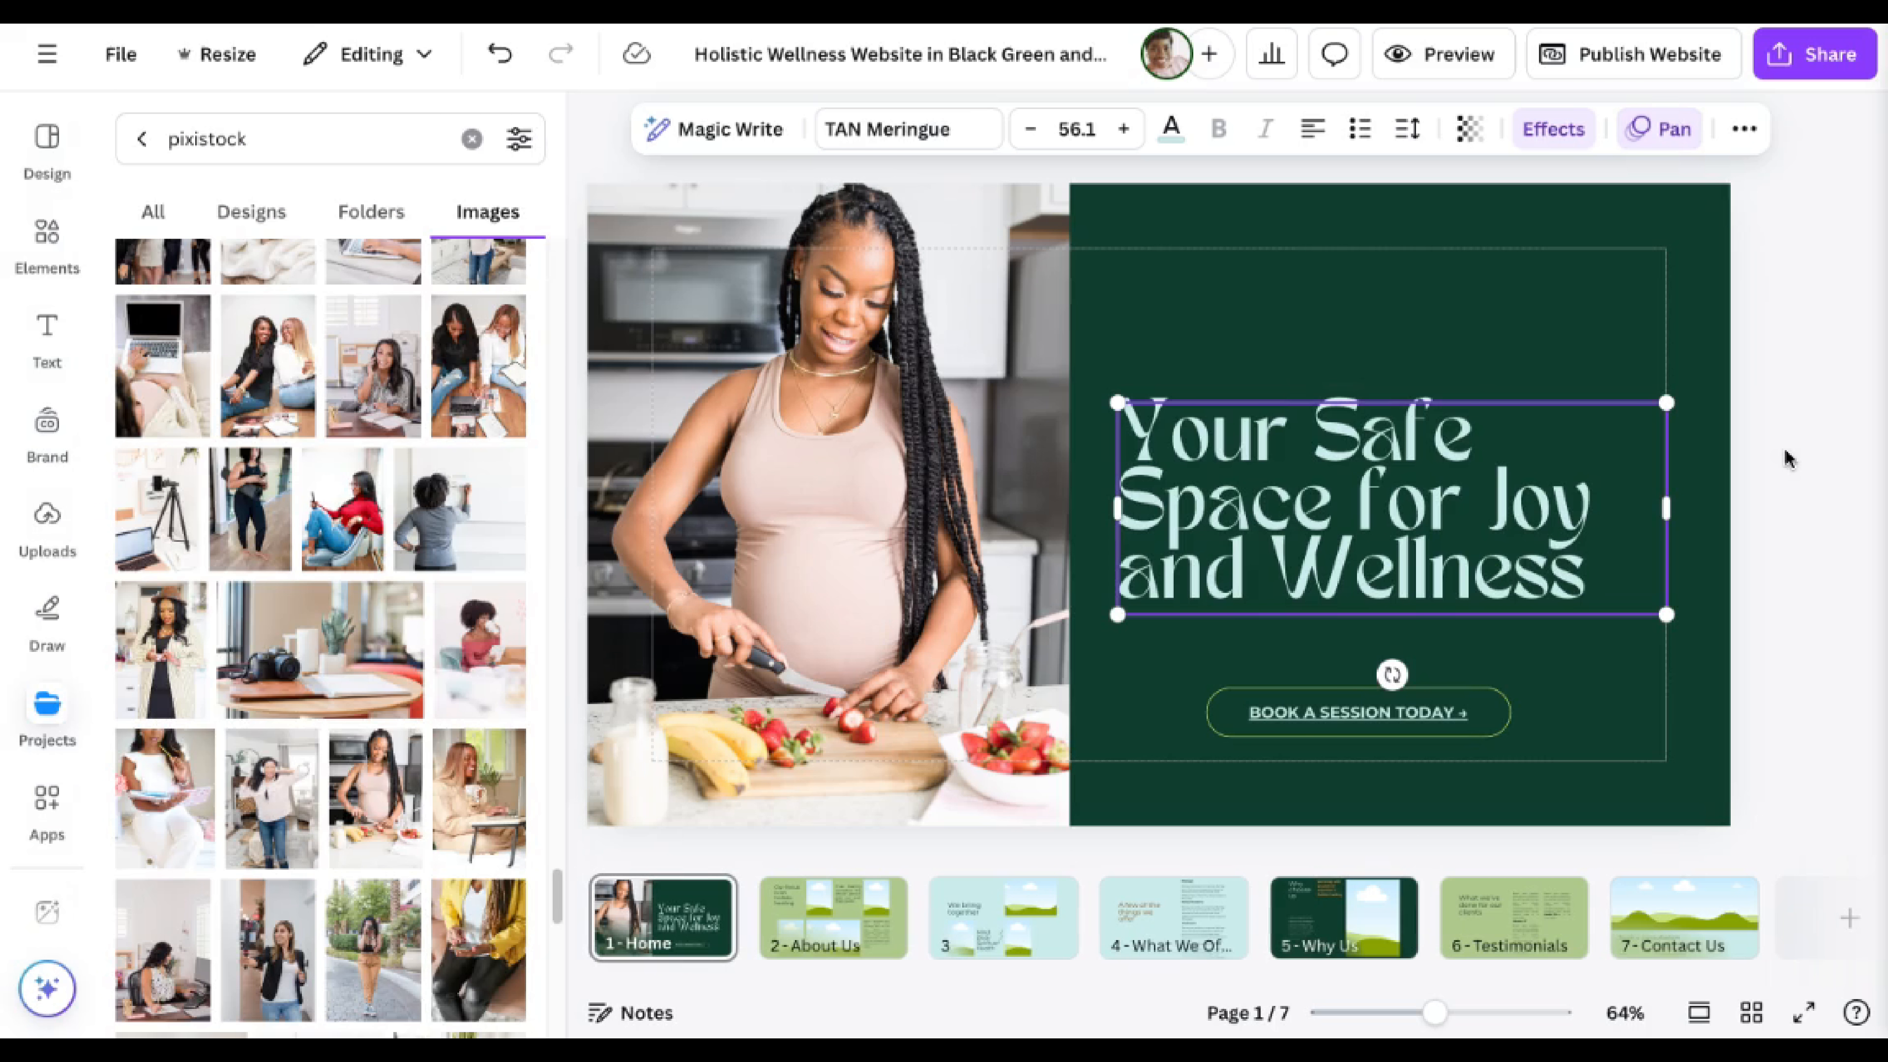
# Remove the deleted-page link from the "BOOK A SESSION TODAY" button and undo the accidental deletion of the button.
pyautogui.click(1769, 373)
pyautogui.click(1380, 724)
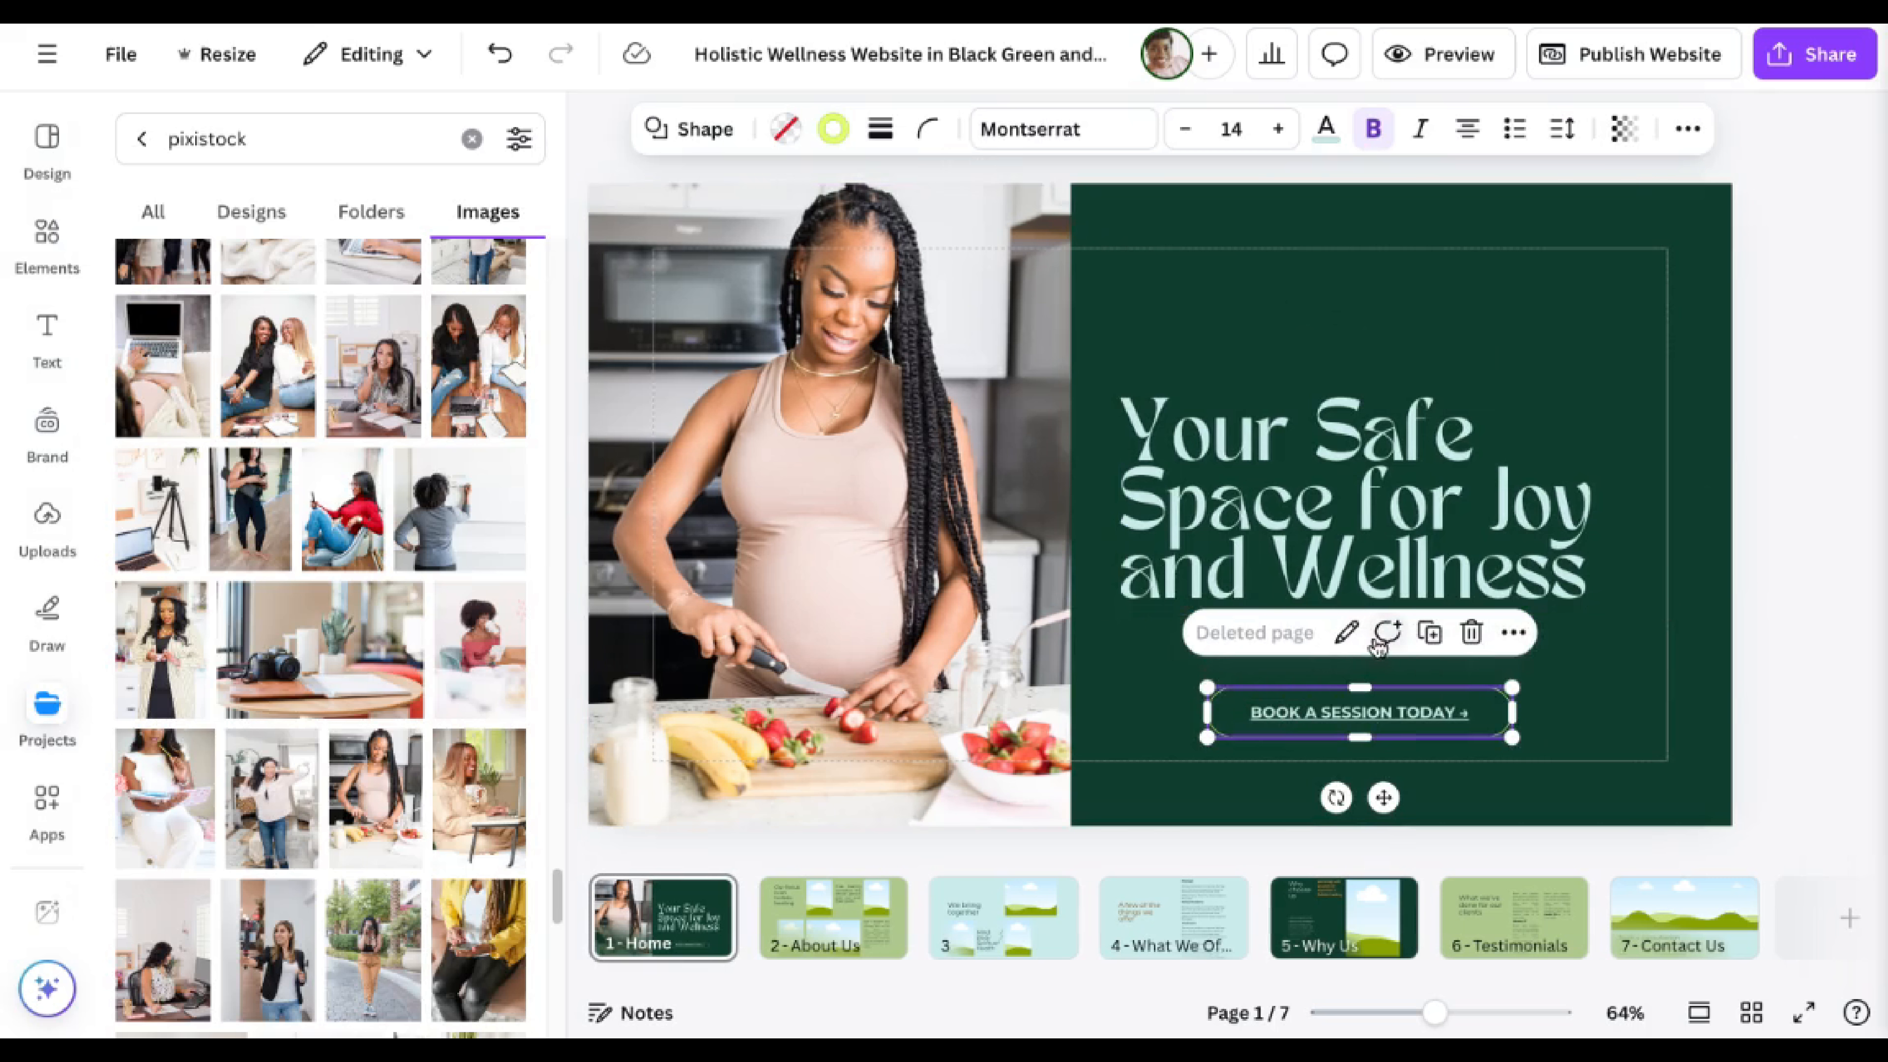
pyautogui.click(1346, 632)
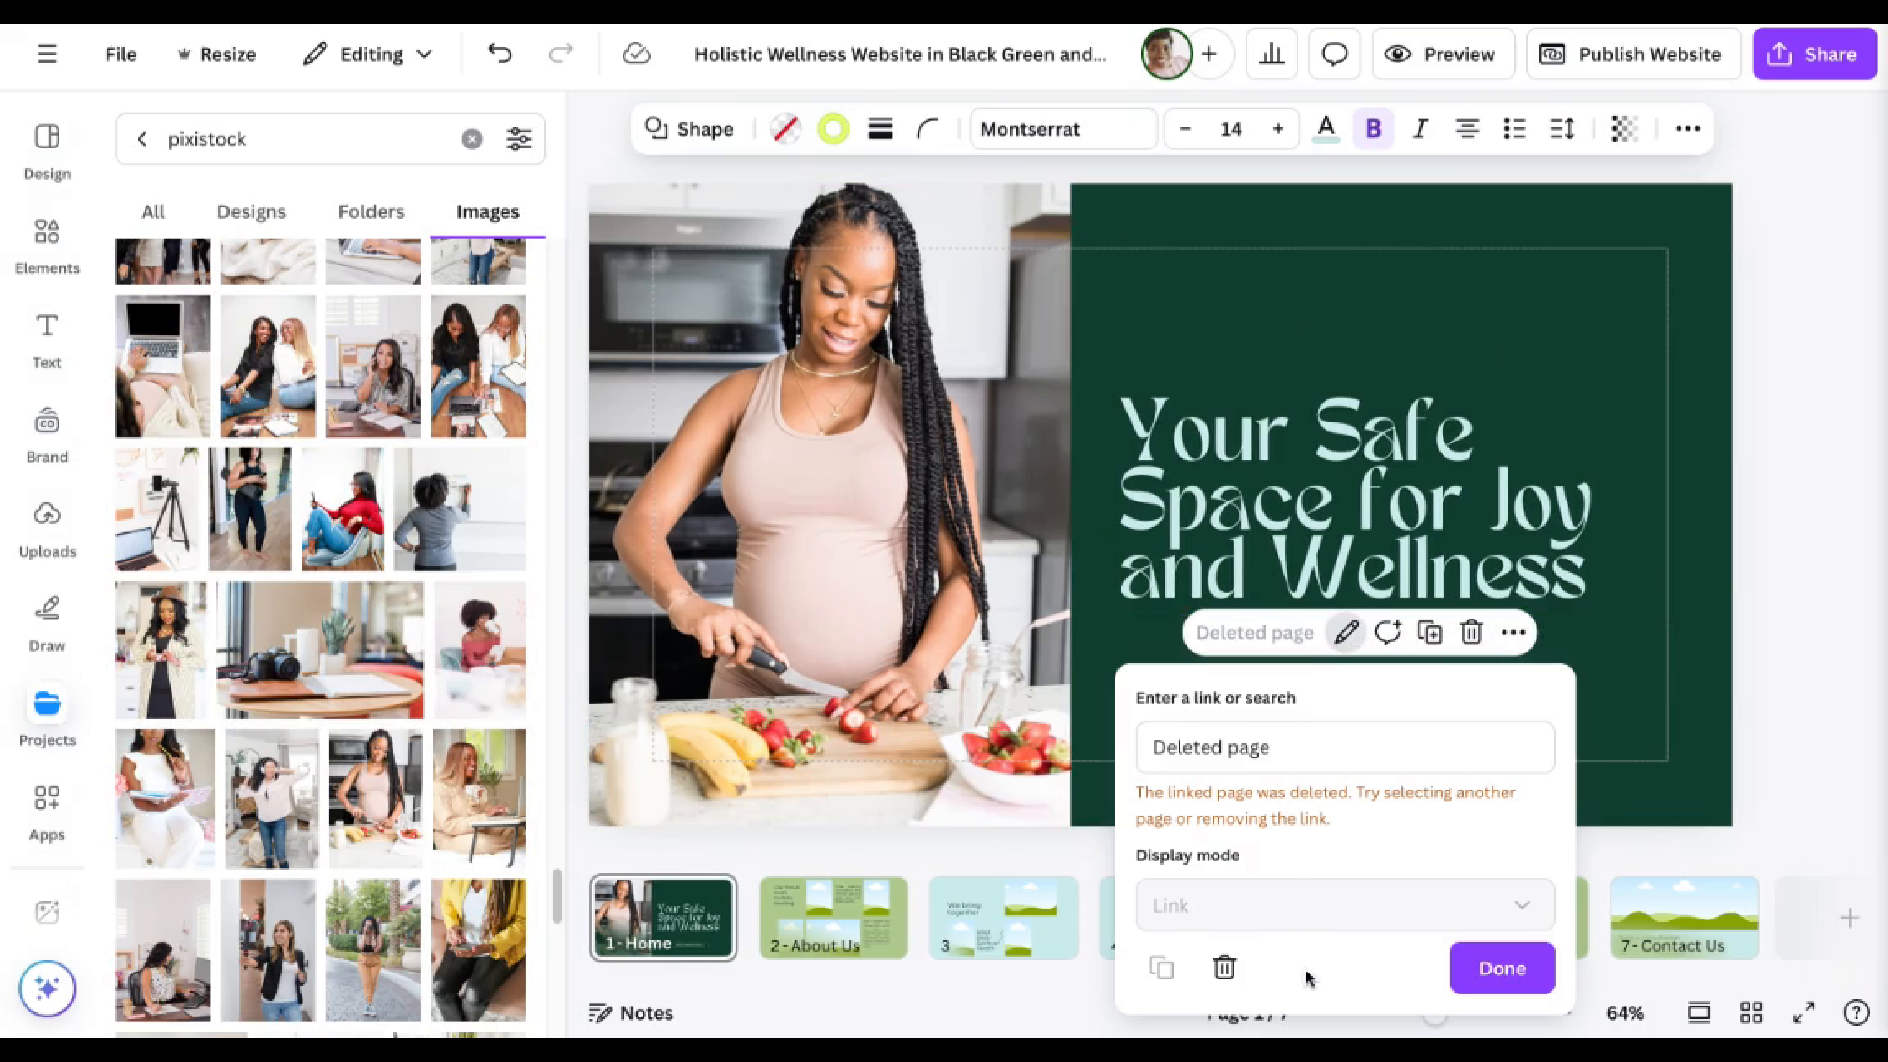
pyautogui.click(1224, 967)
pyautogui.press('Delete')
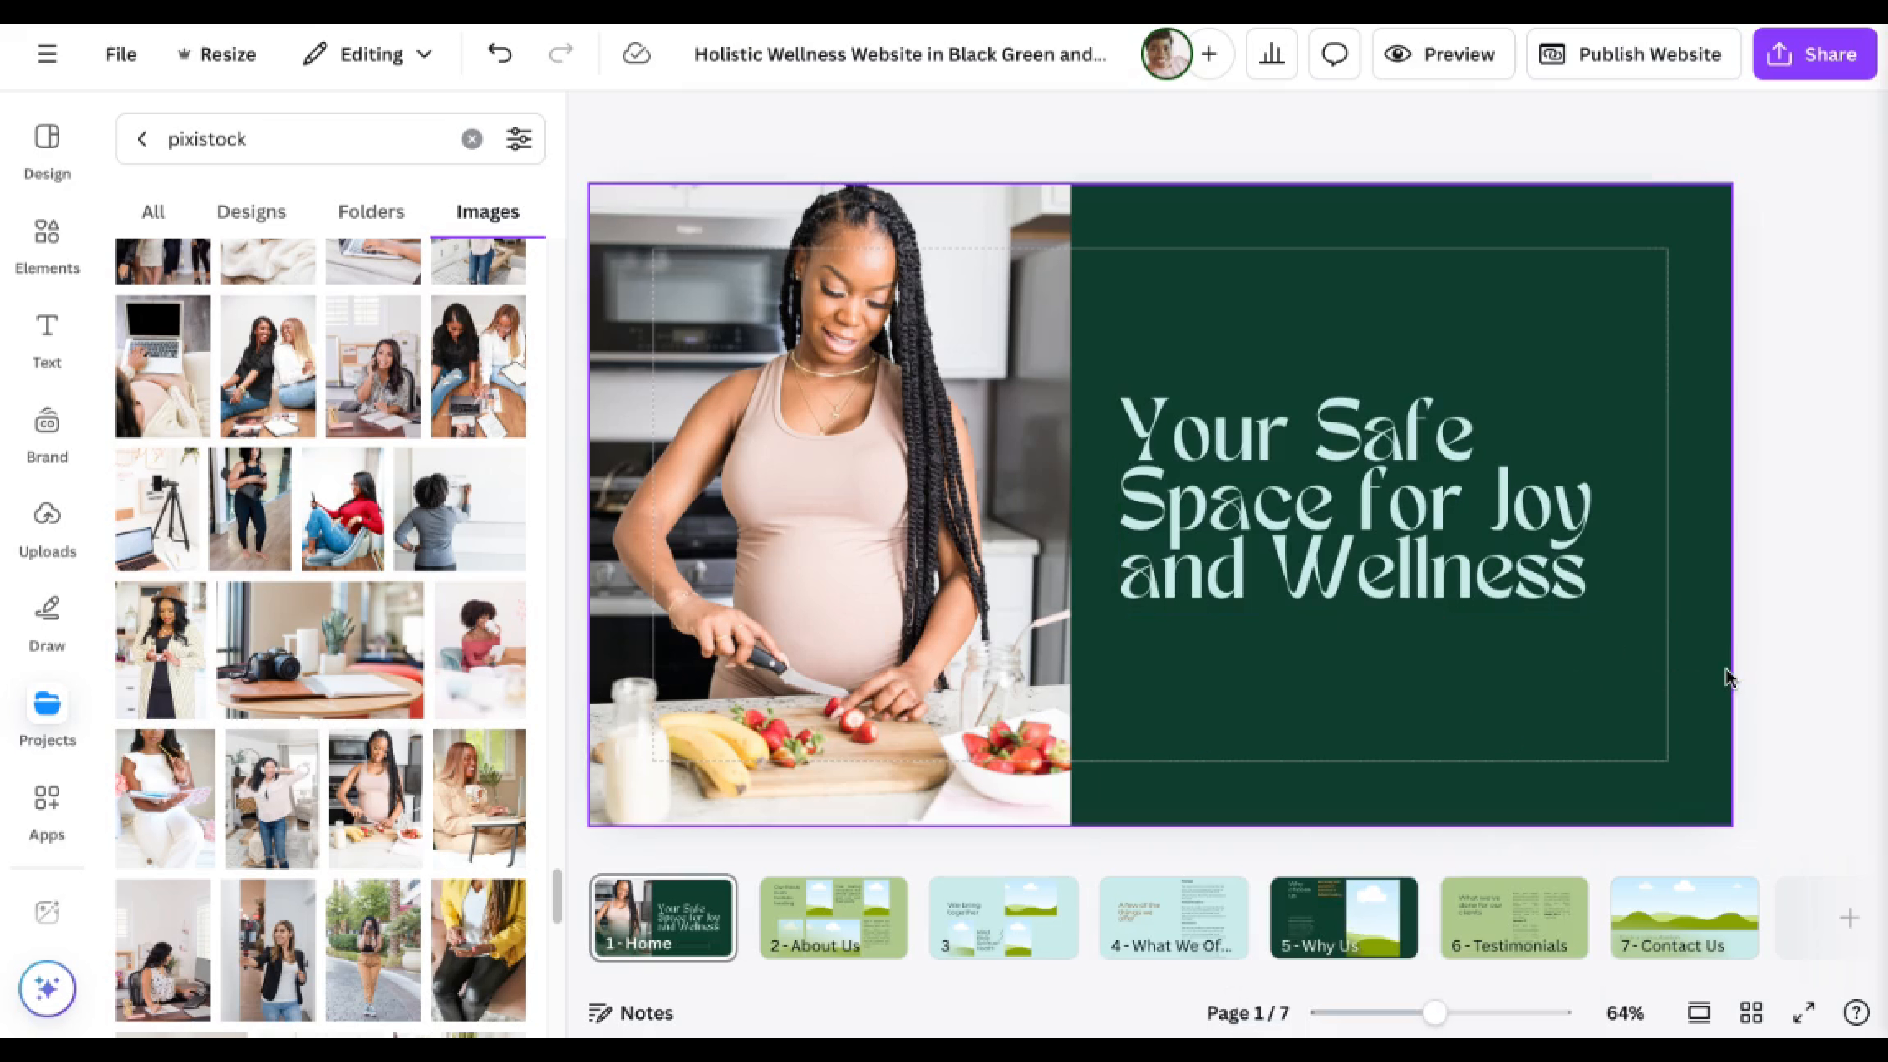
pyautogui.click(499, 53)
# Remove the border from the "BOOK A SESSION TODAY" button by setting its border style to none.
pyautogui.click(1275, 695)
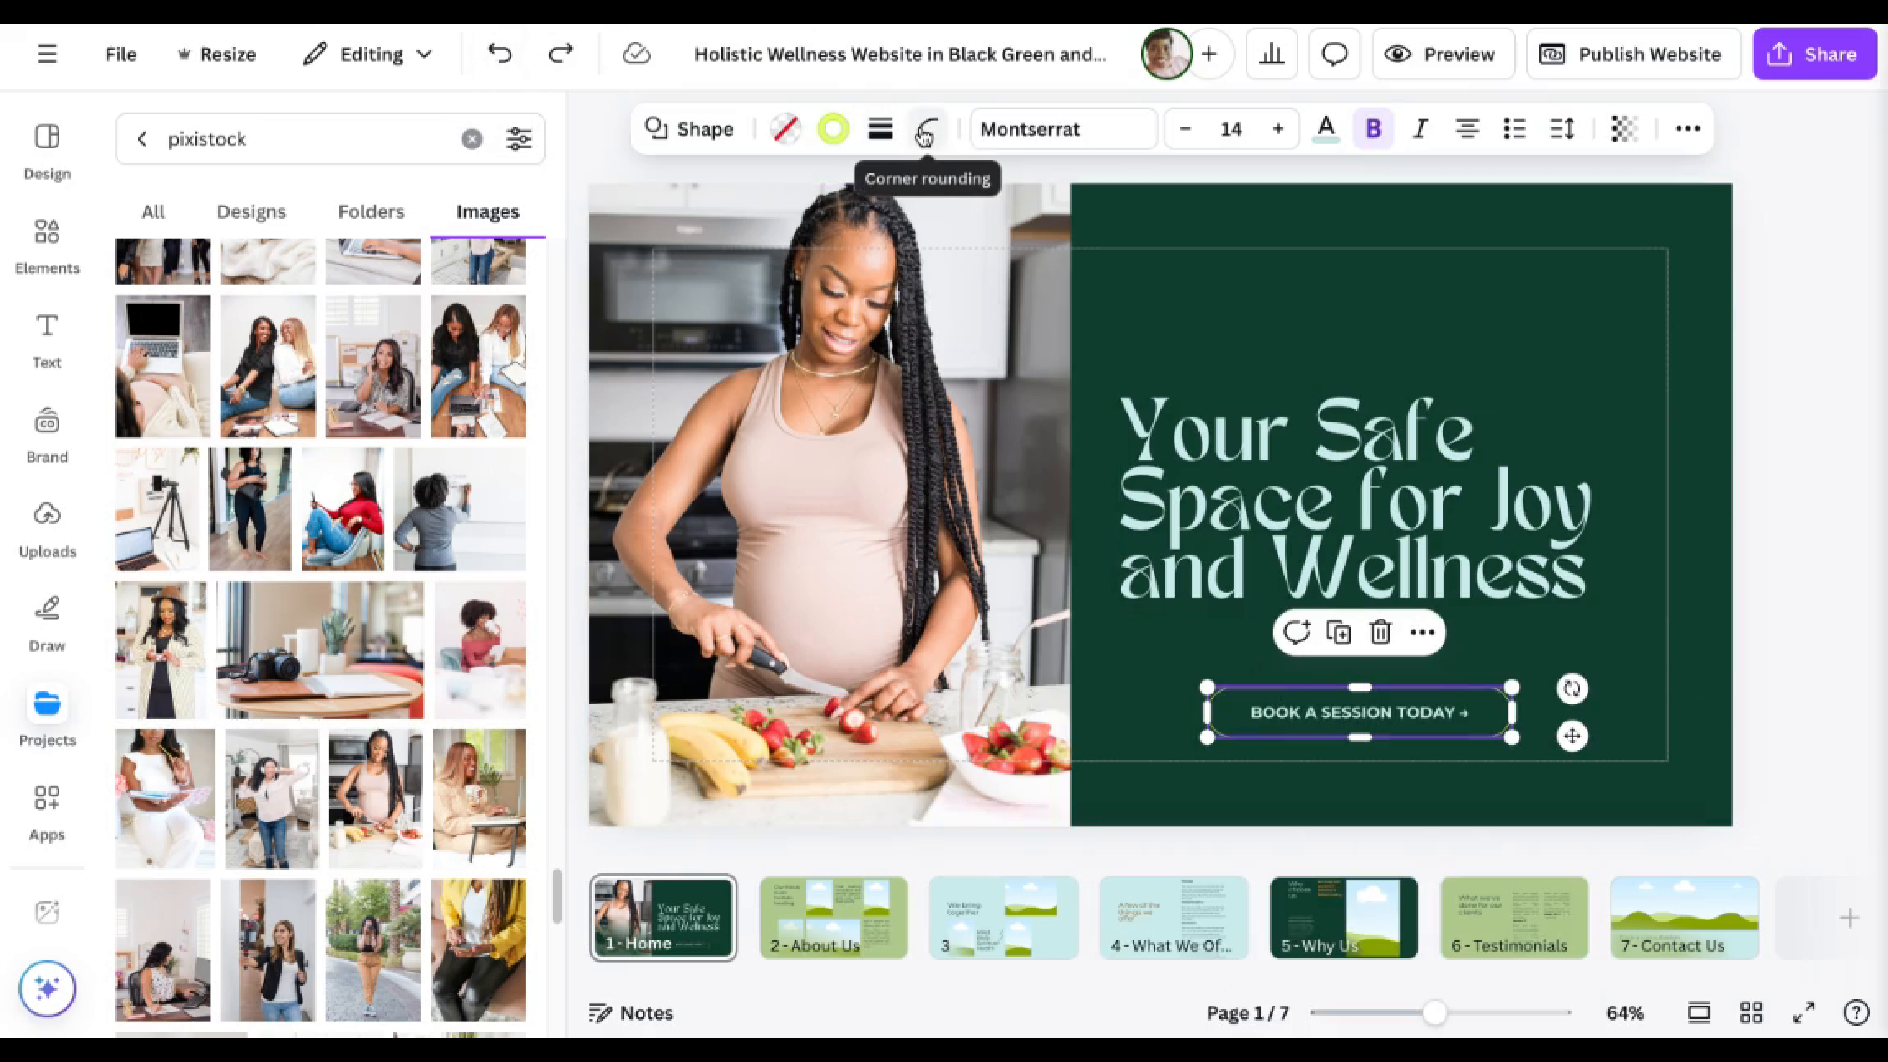
pyautogui.click(784, 129)
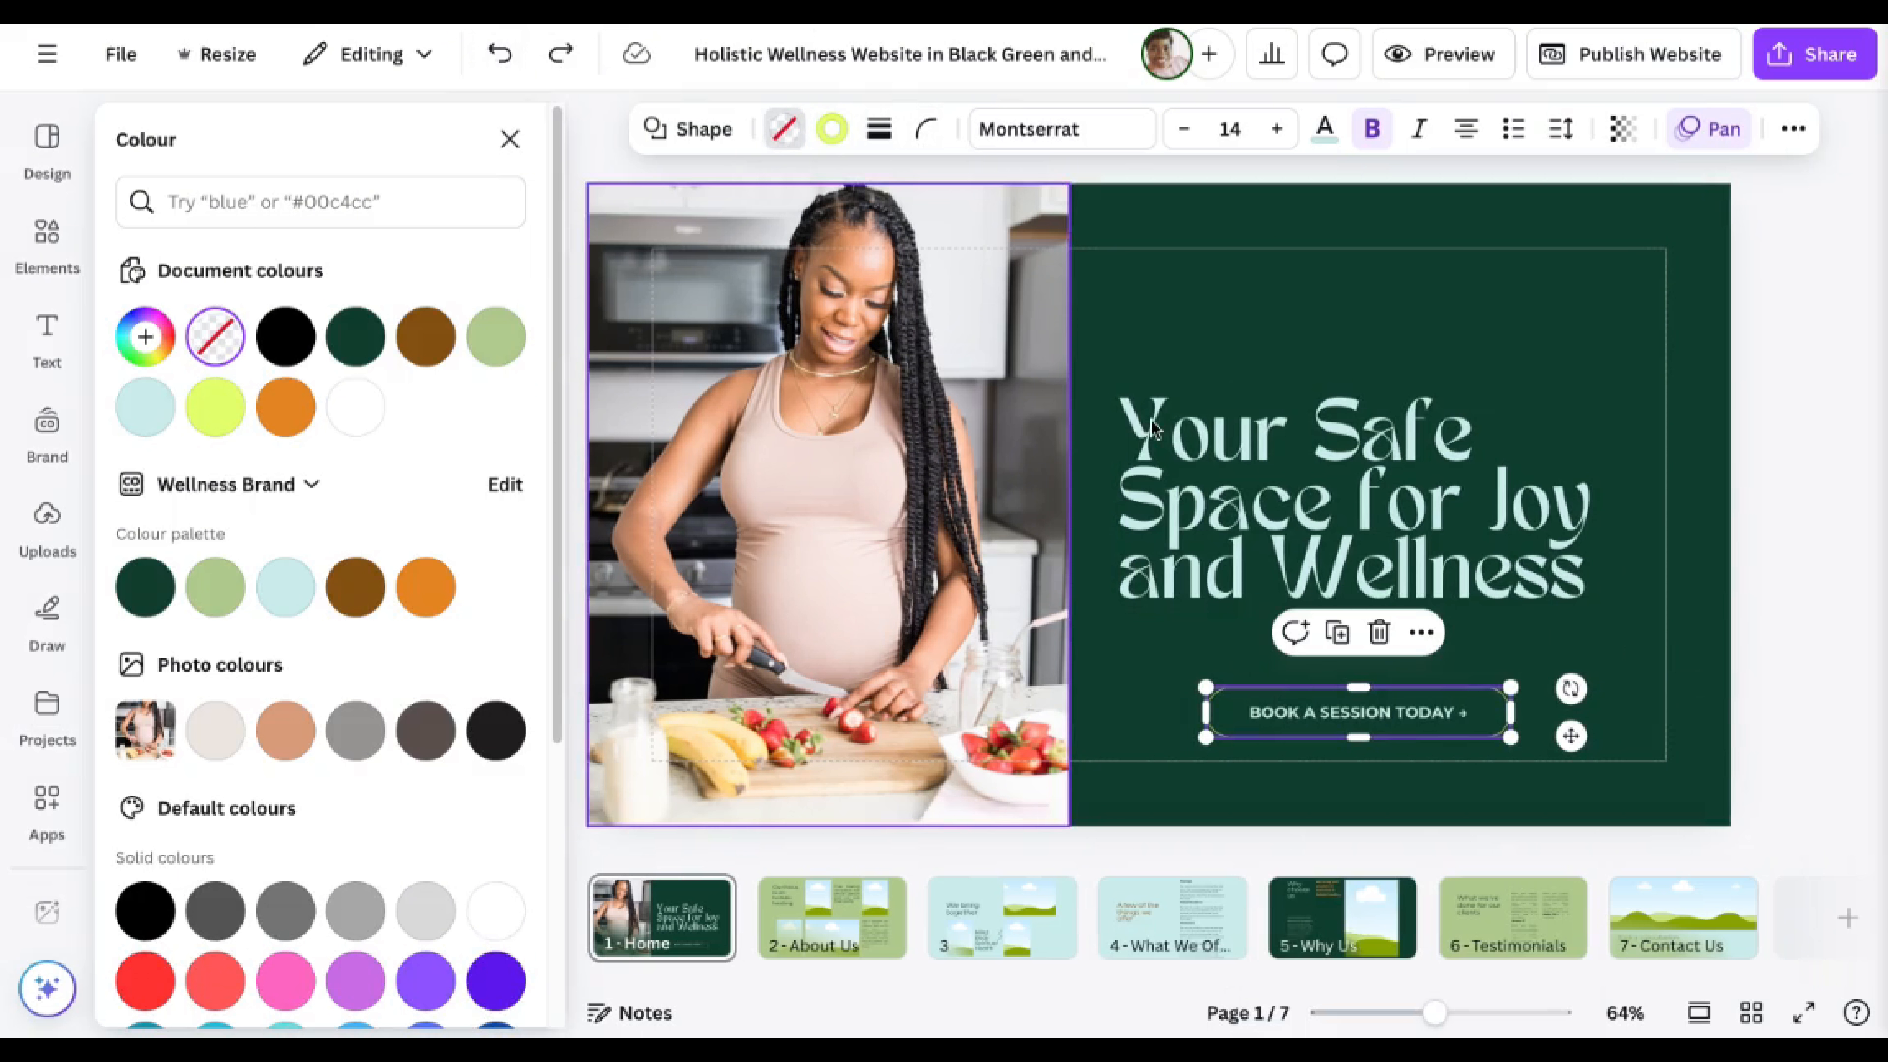
pyautogui.click(1761, 653)
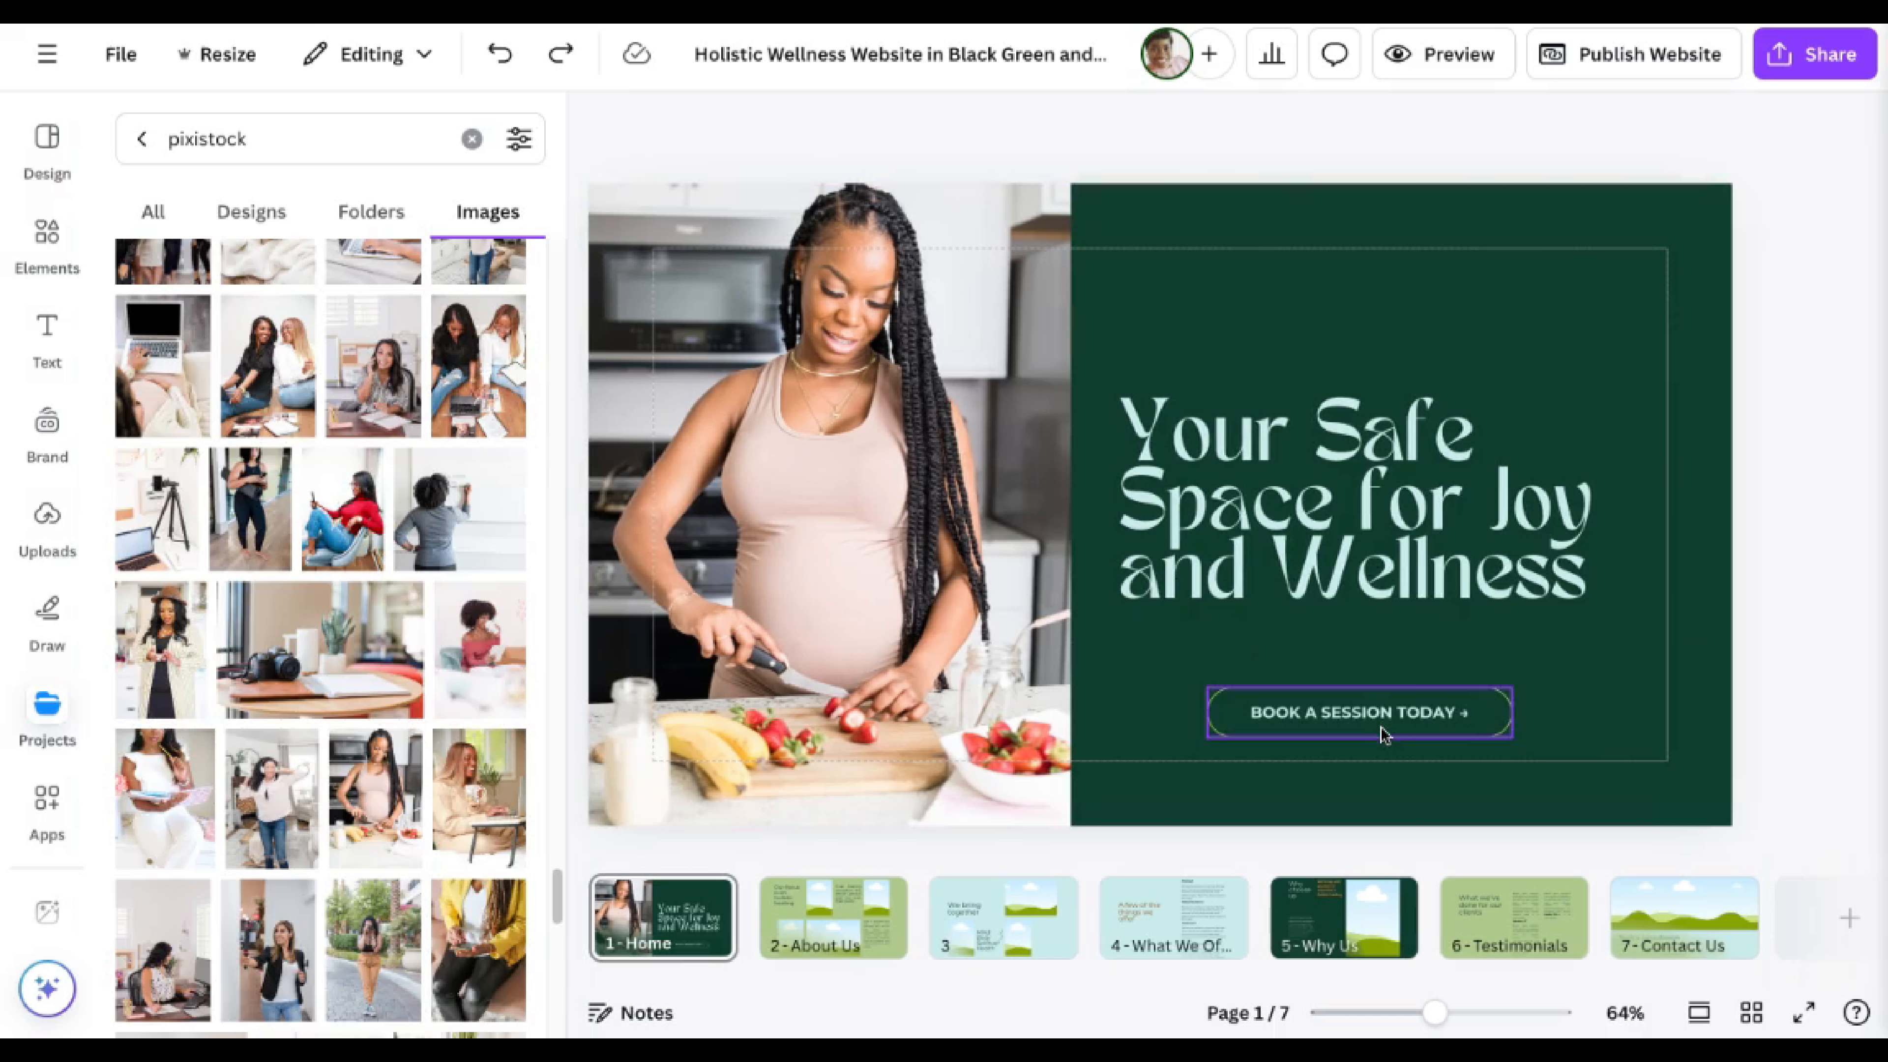
pyautogui.click(1380, 725)
pyautogui.click(825, 133)
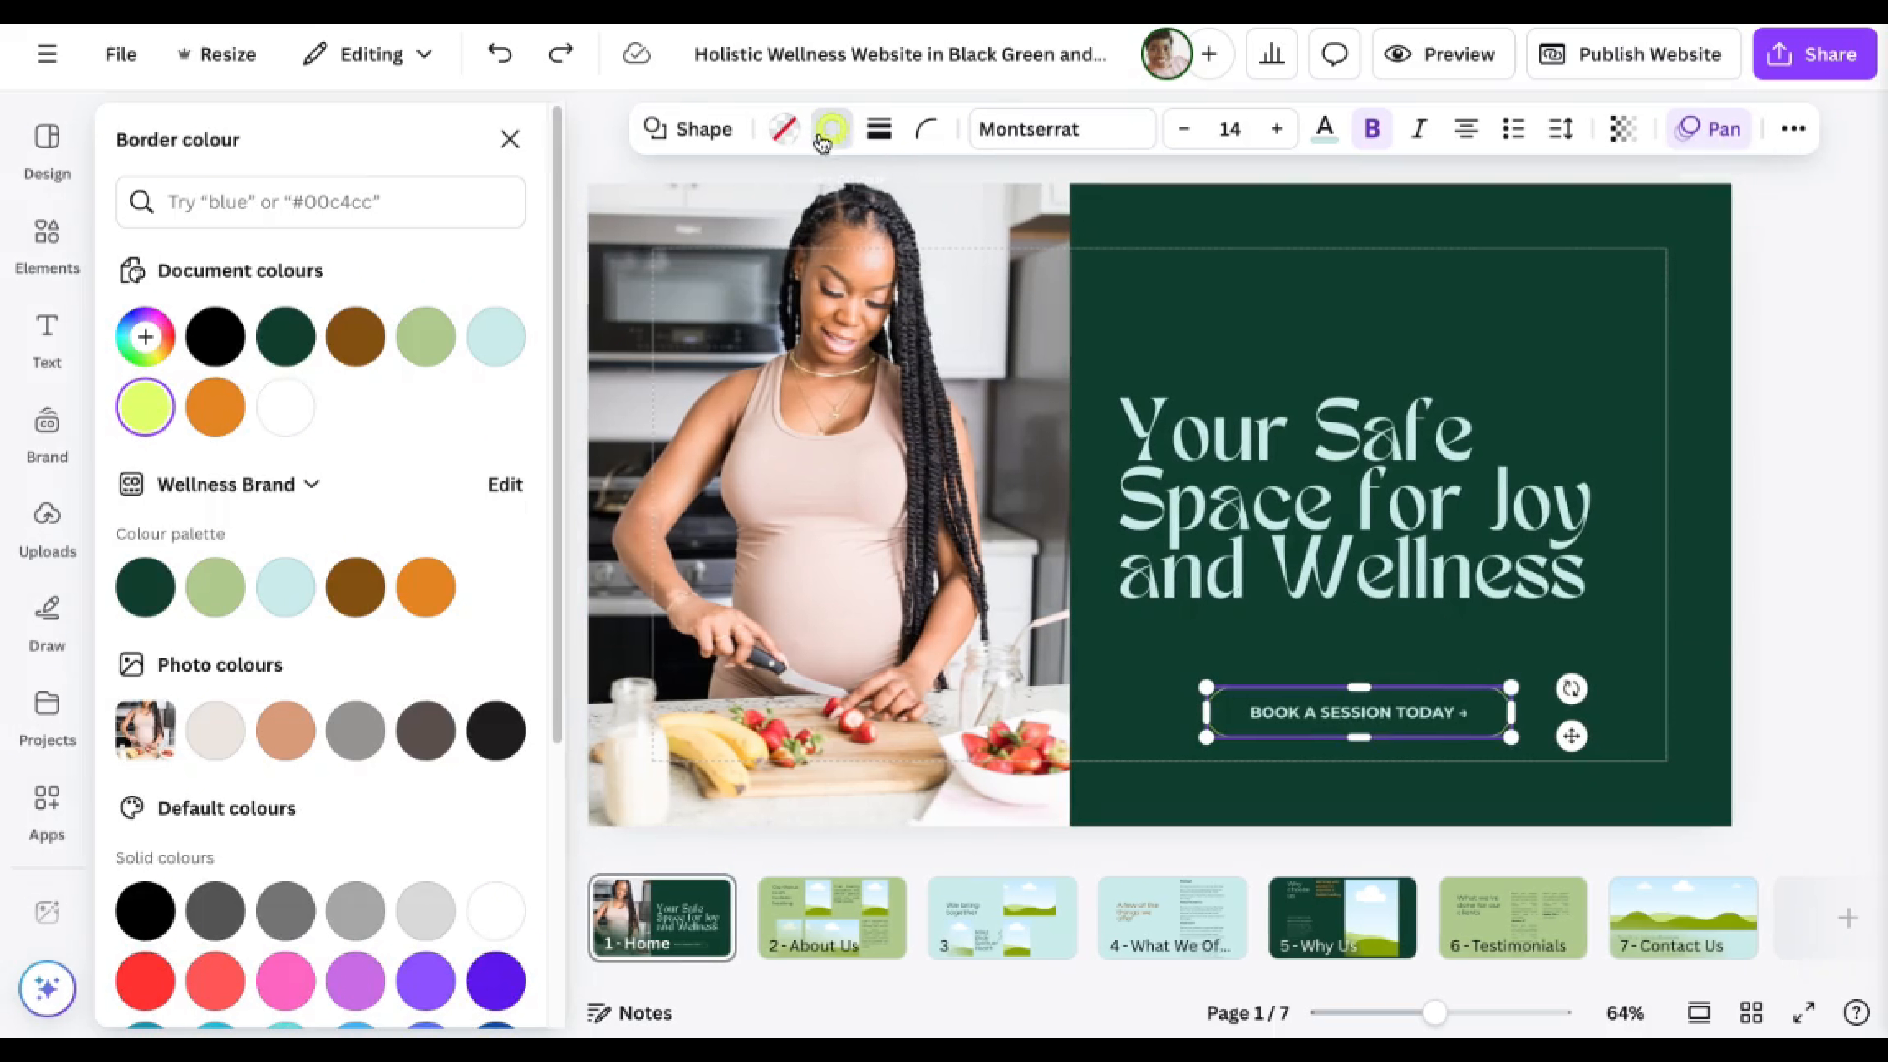
pyautogui.click(879, 132)
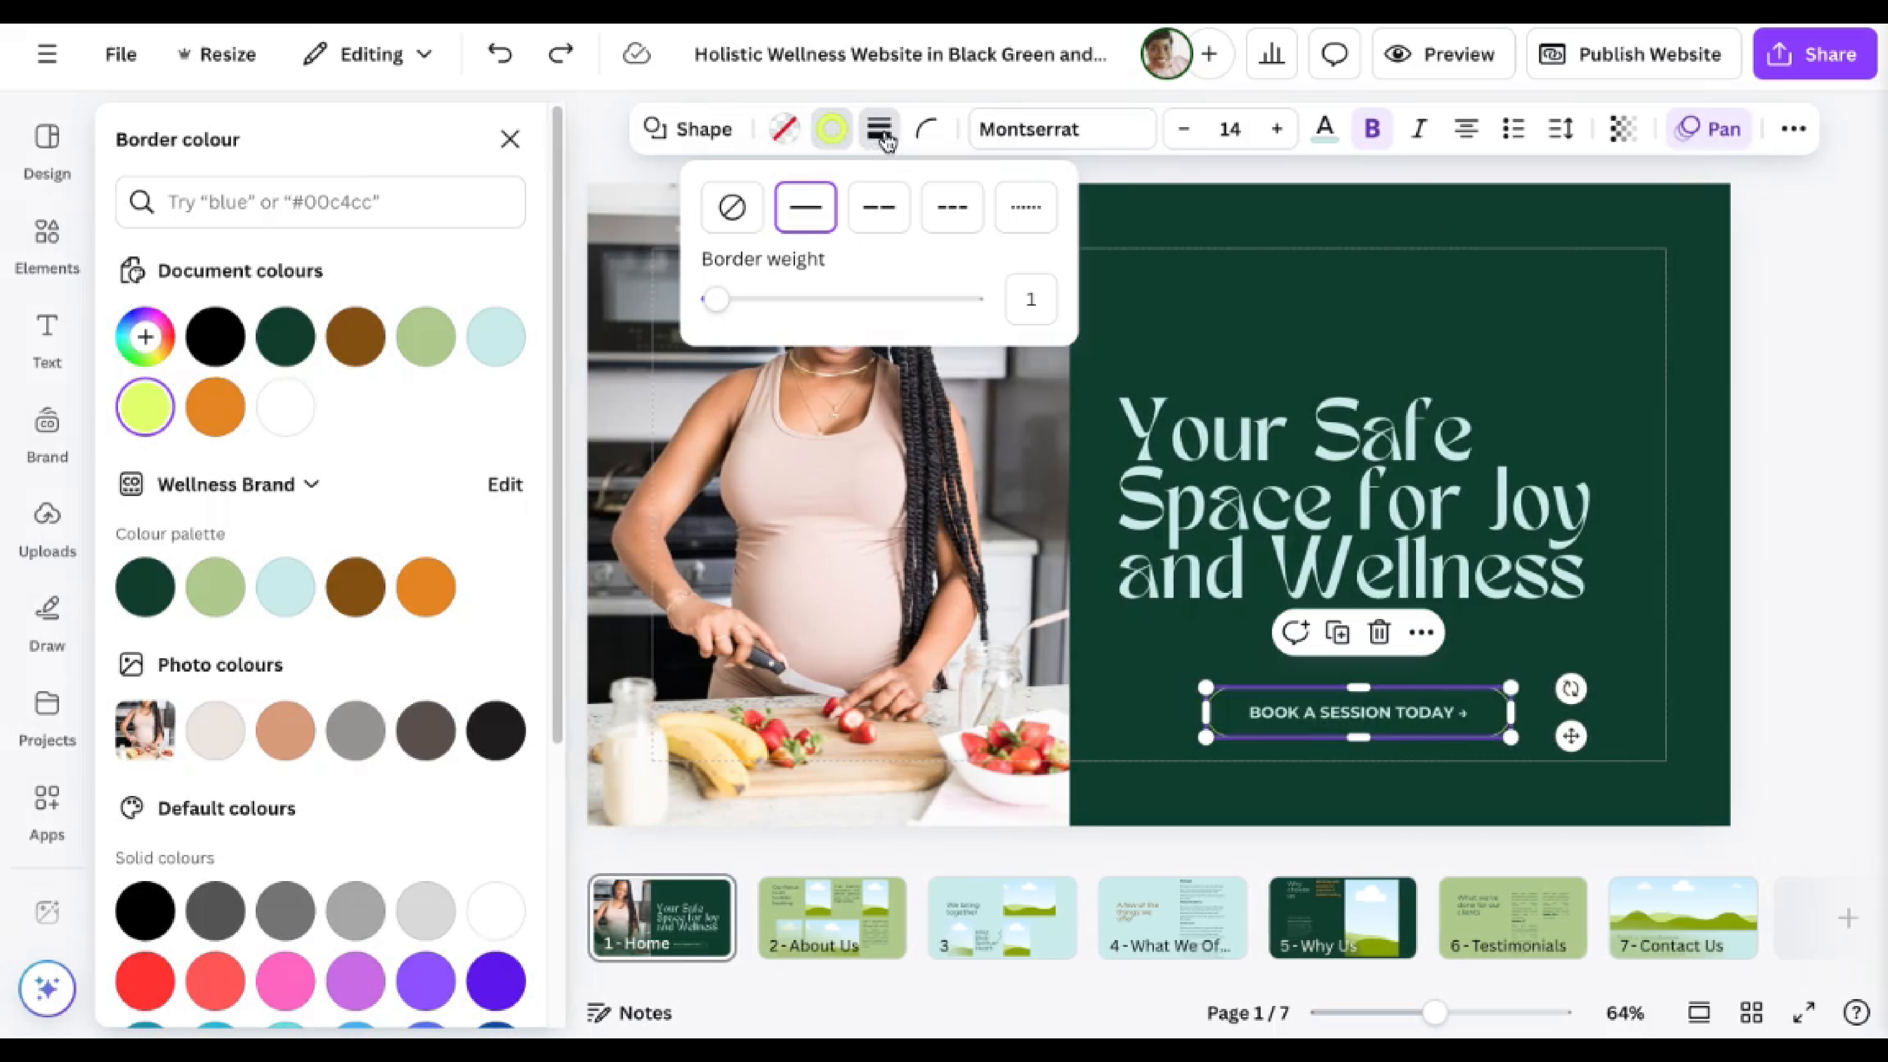
pyautogui.click(732, 208)
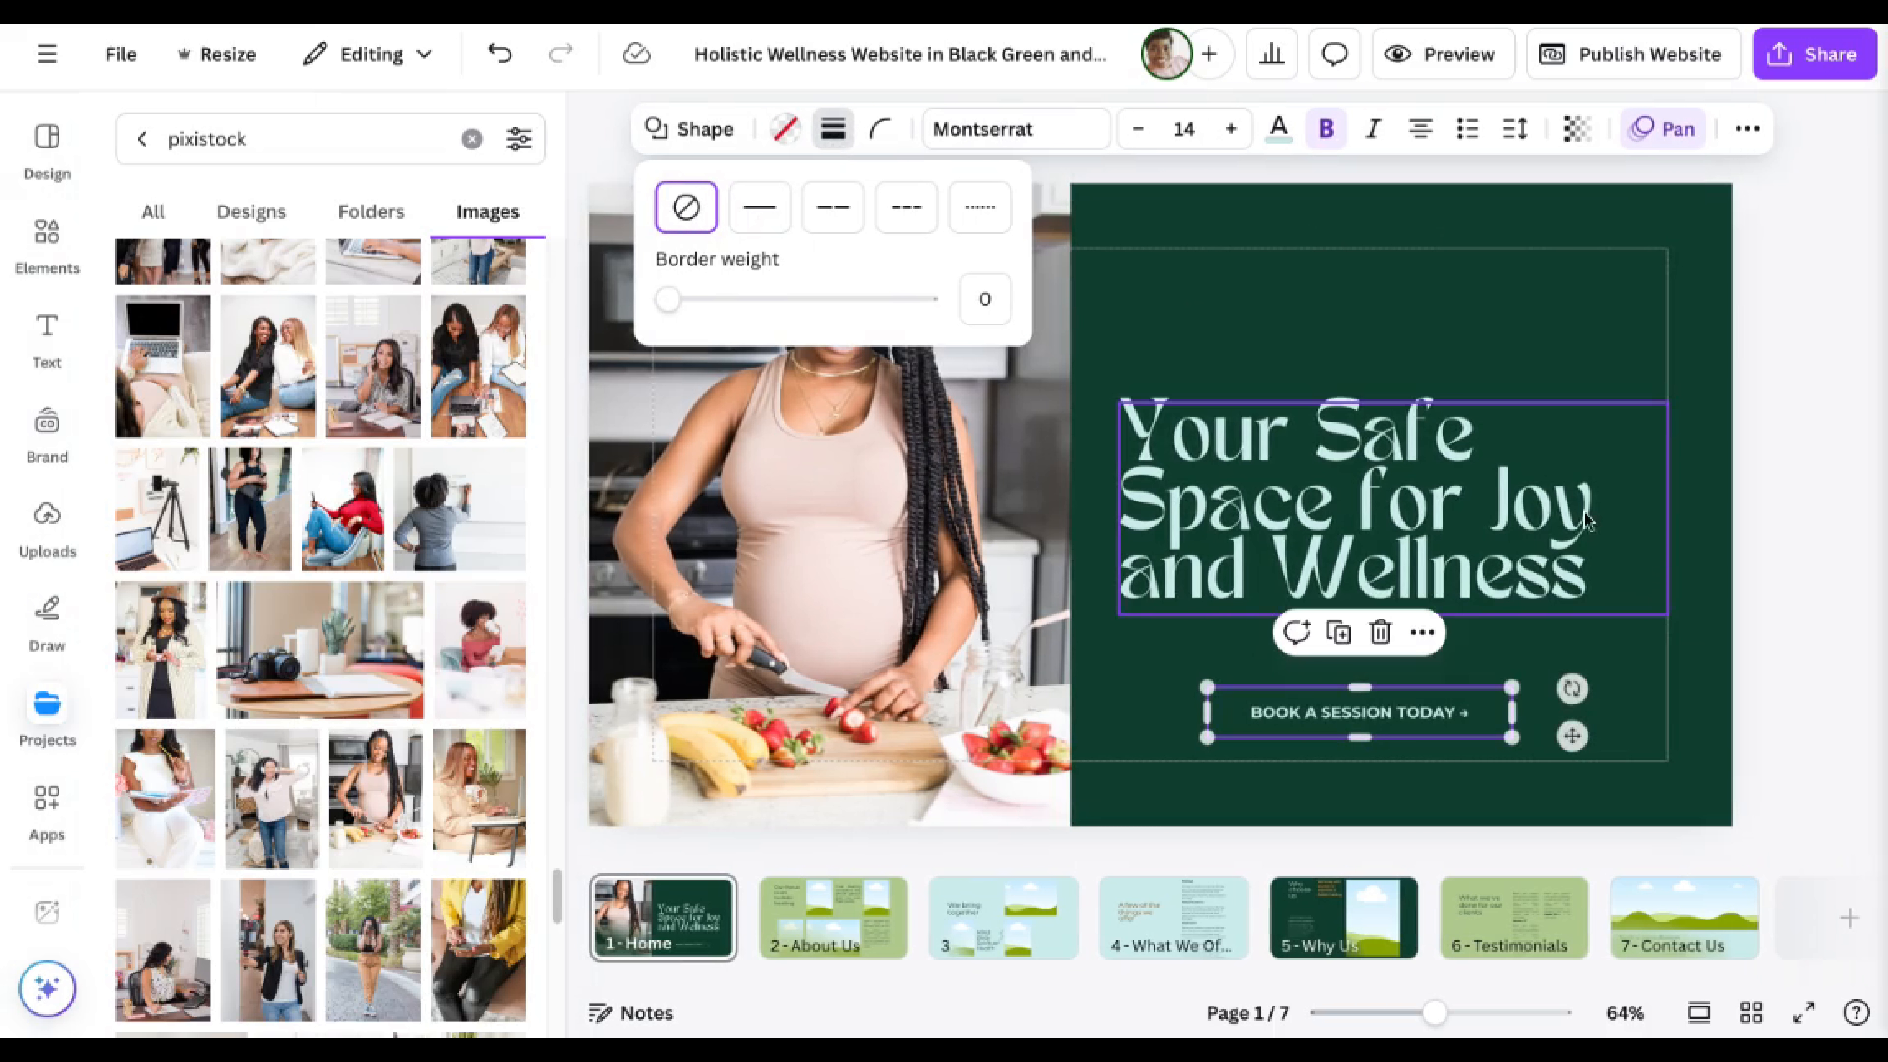
pyautogui.click(1520, 695)
pyautogui.click(1727, 654)
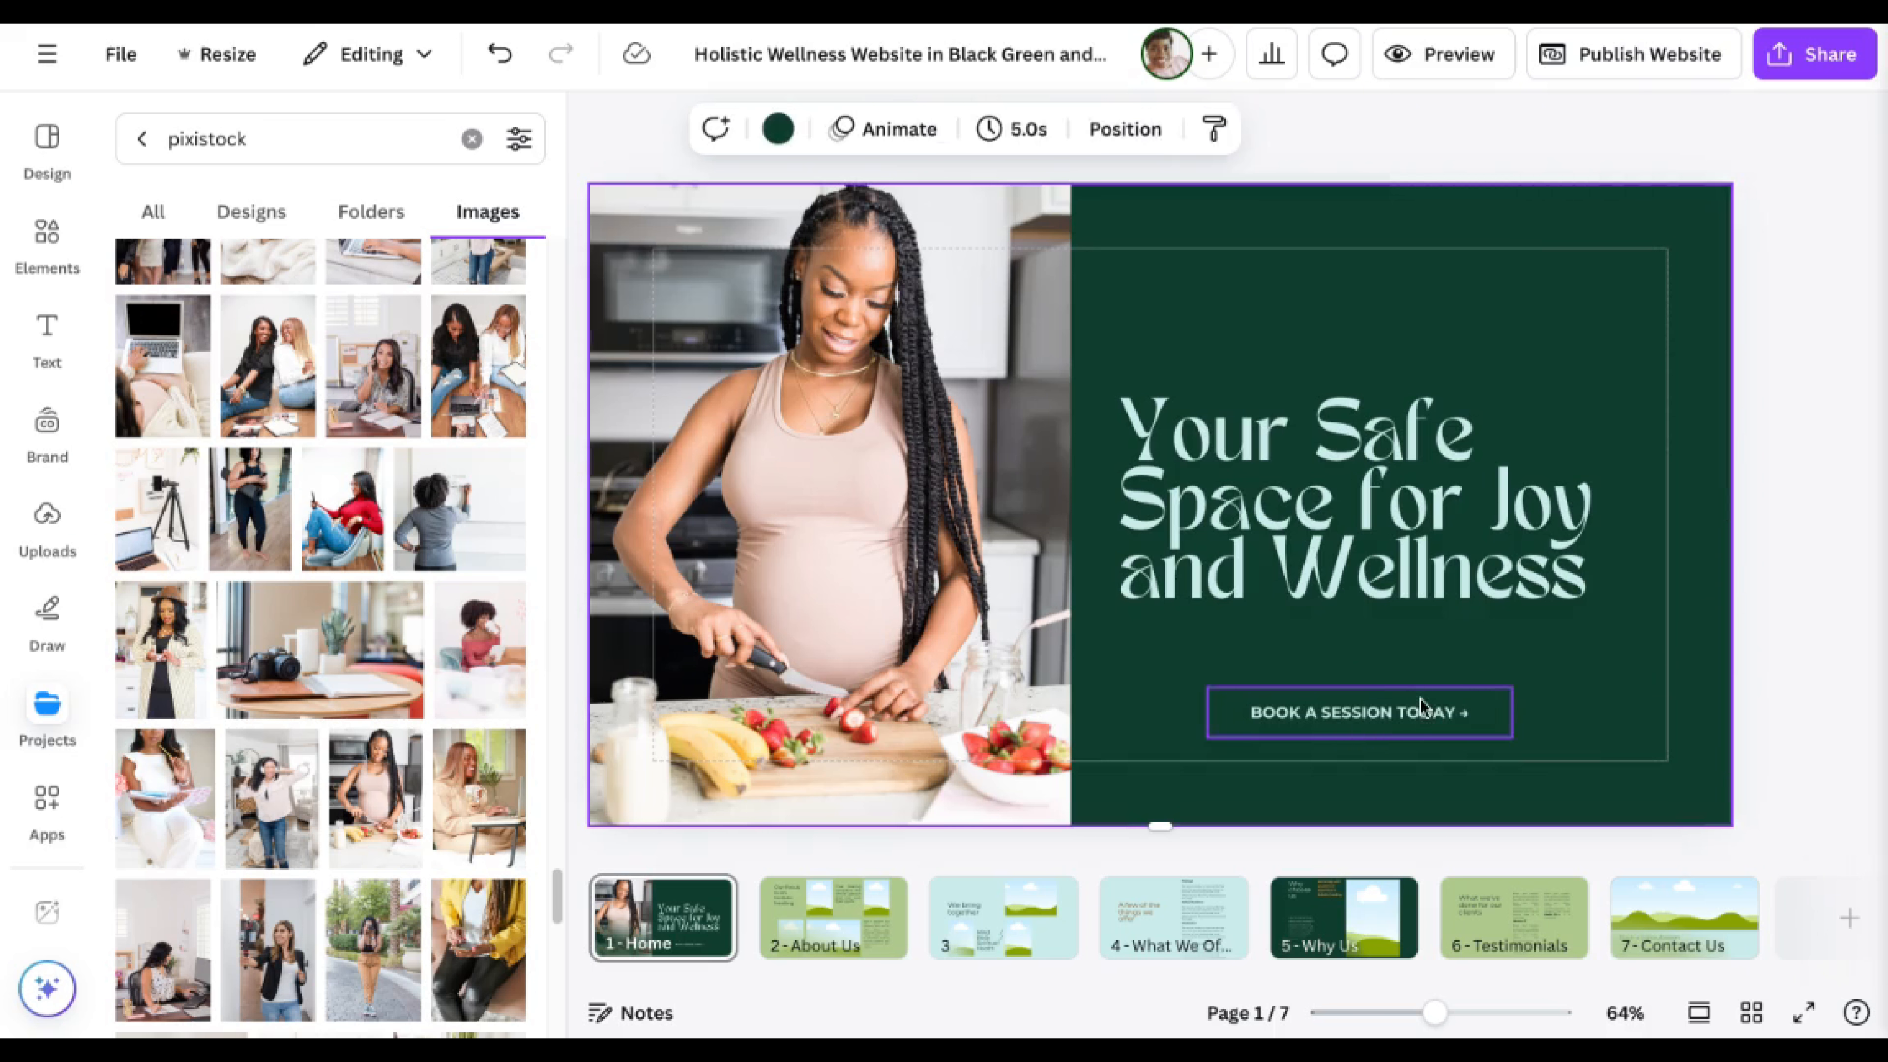
# Enlarge the "BOOK A SESSION TODAY" button's box slightly in width and height below the heading.
pyautogui.click(1420, 709)
pyautogui.moveTo(1206, 687); pyautogui.dragTo(1202, 687)
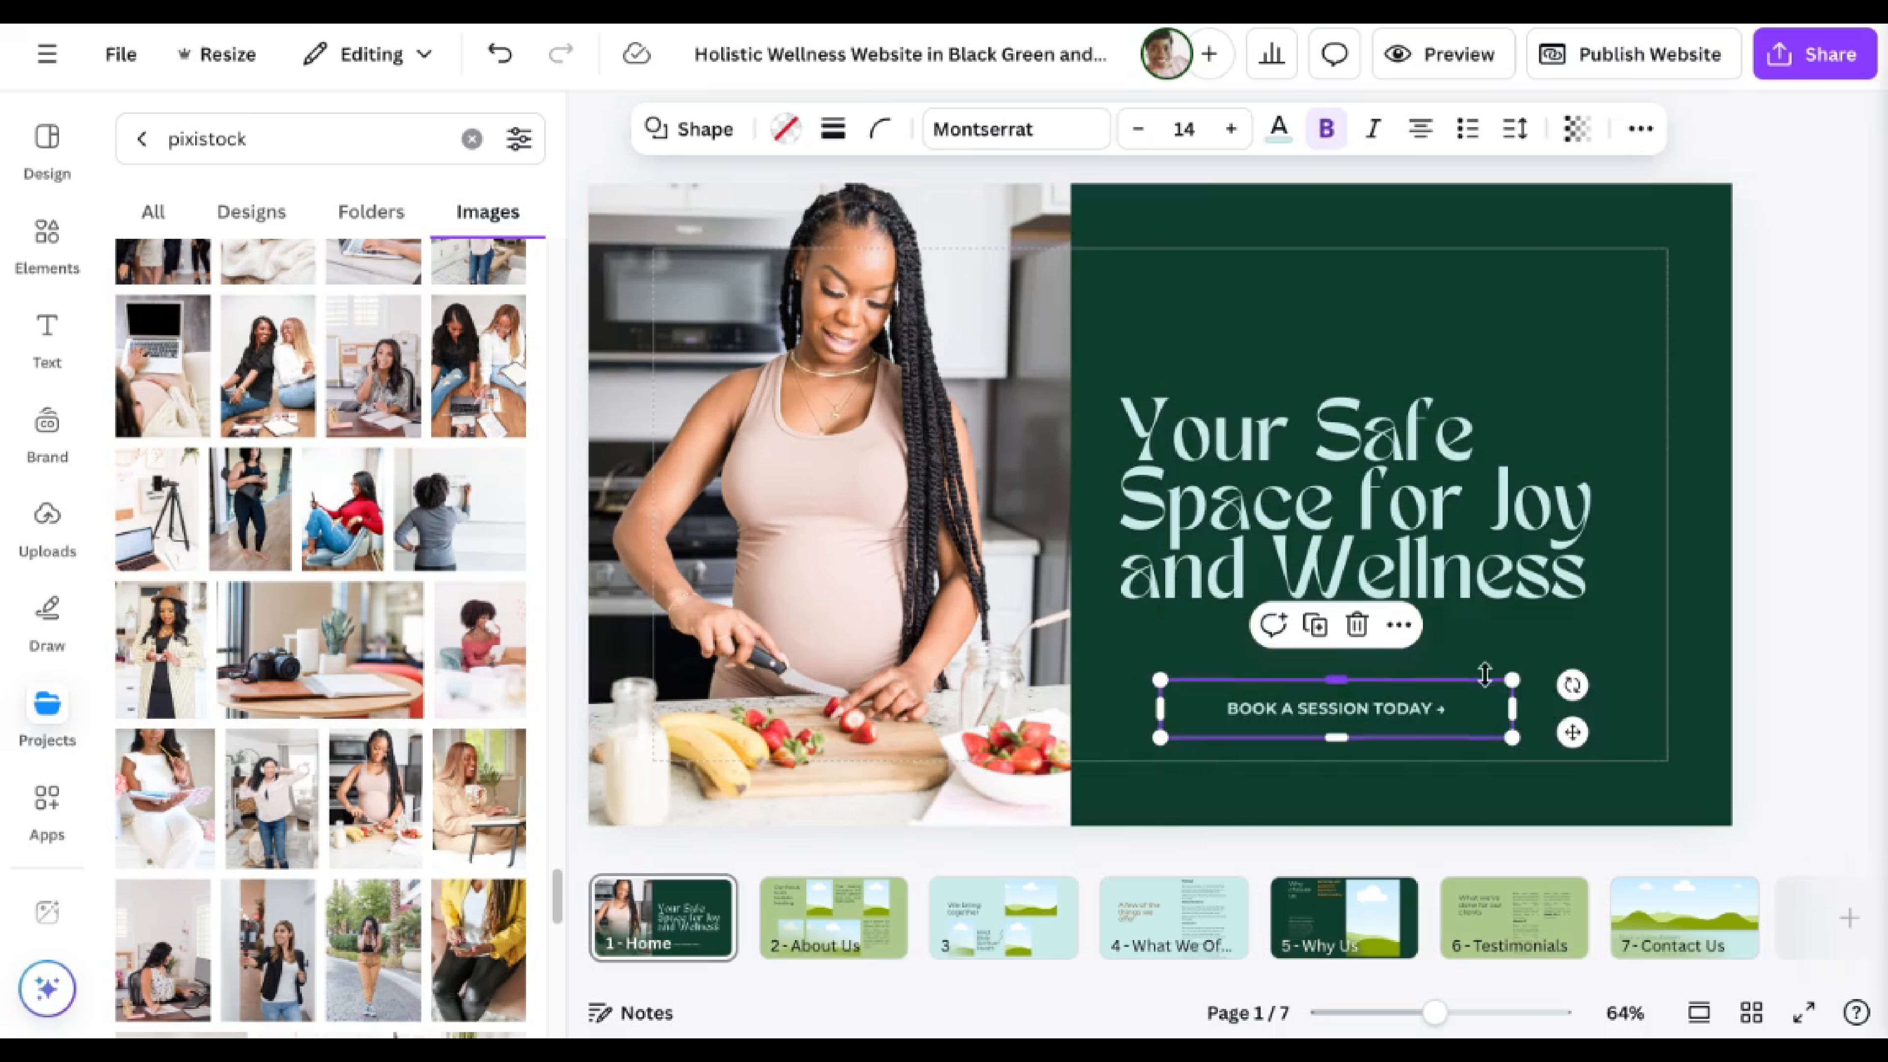
pyautogui.click(1533, 674)
pyautogui.click(1461, 719)
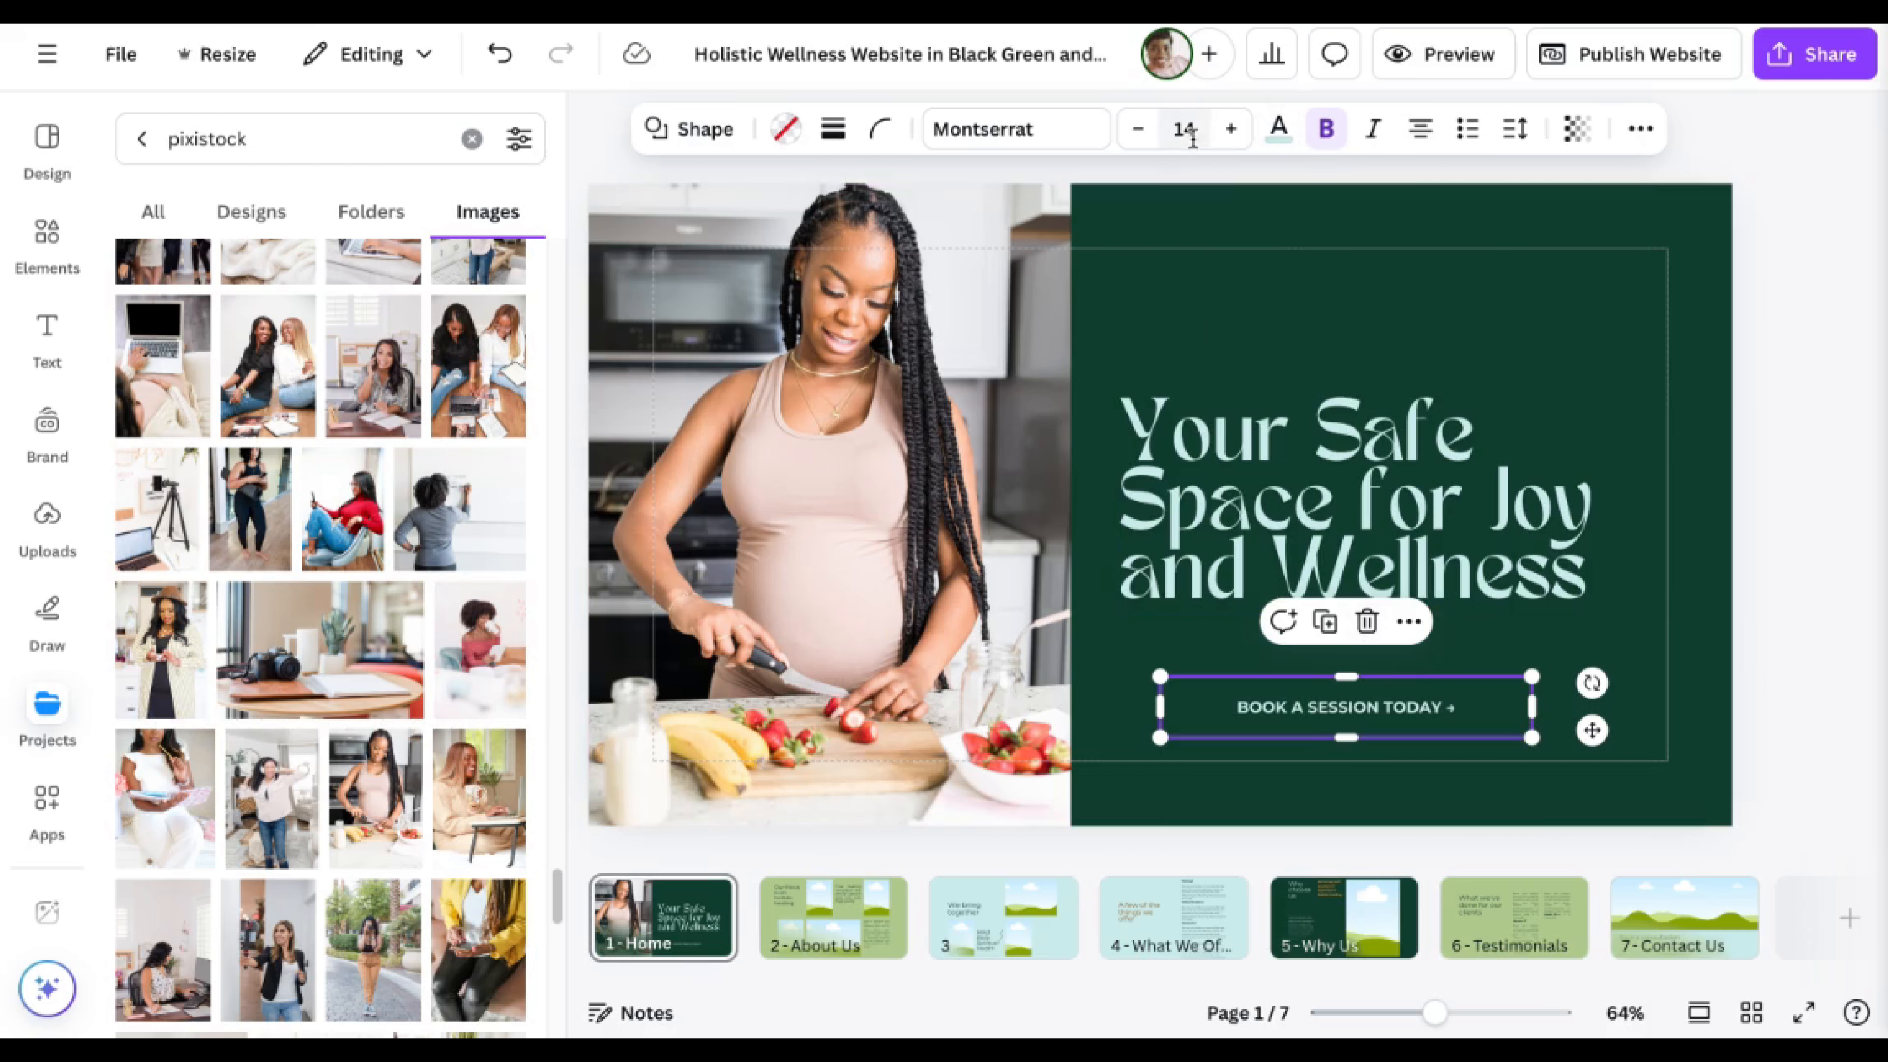
# Set the font size of the "BOOK A SESSION TODAY" text to 18.
pyautogui.click(1216, 128)
pyautogui.click(1217, 128)
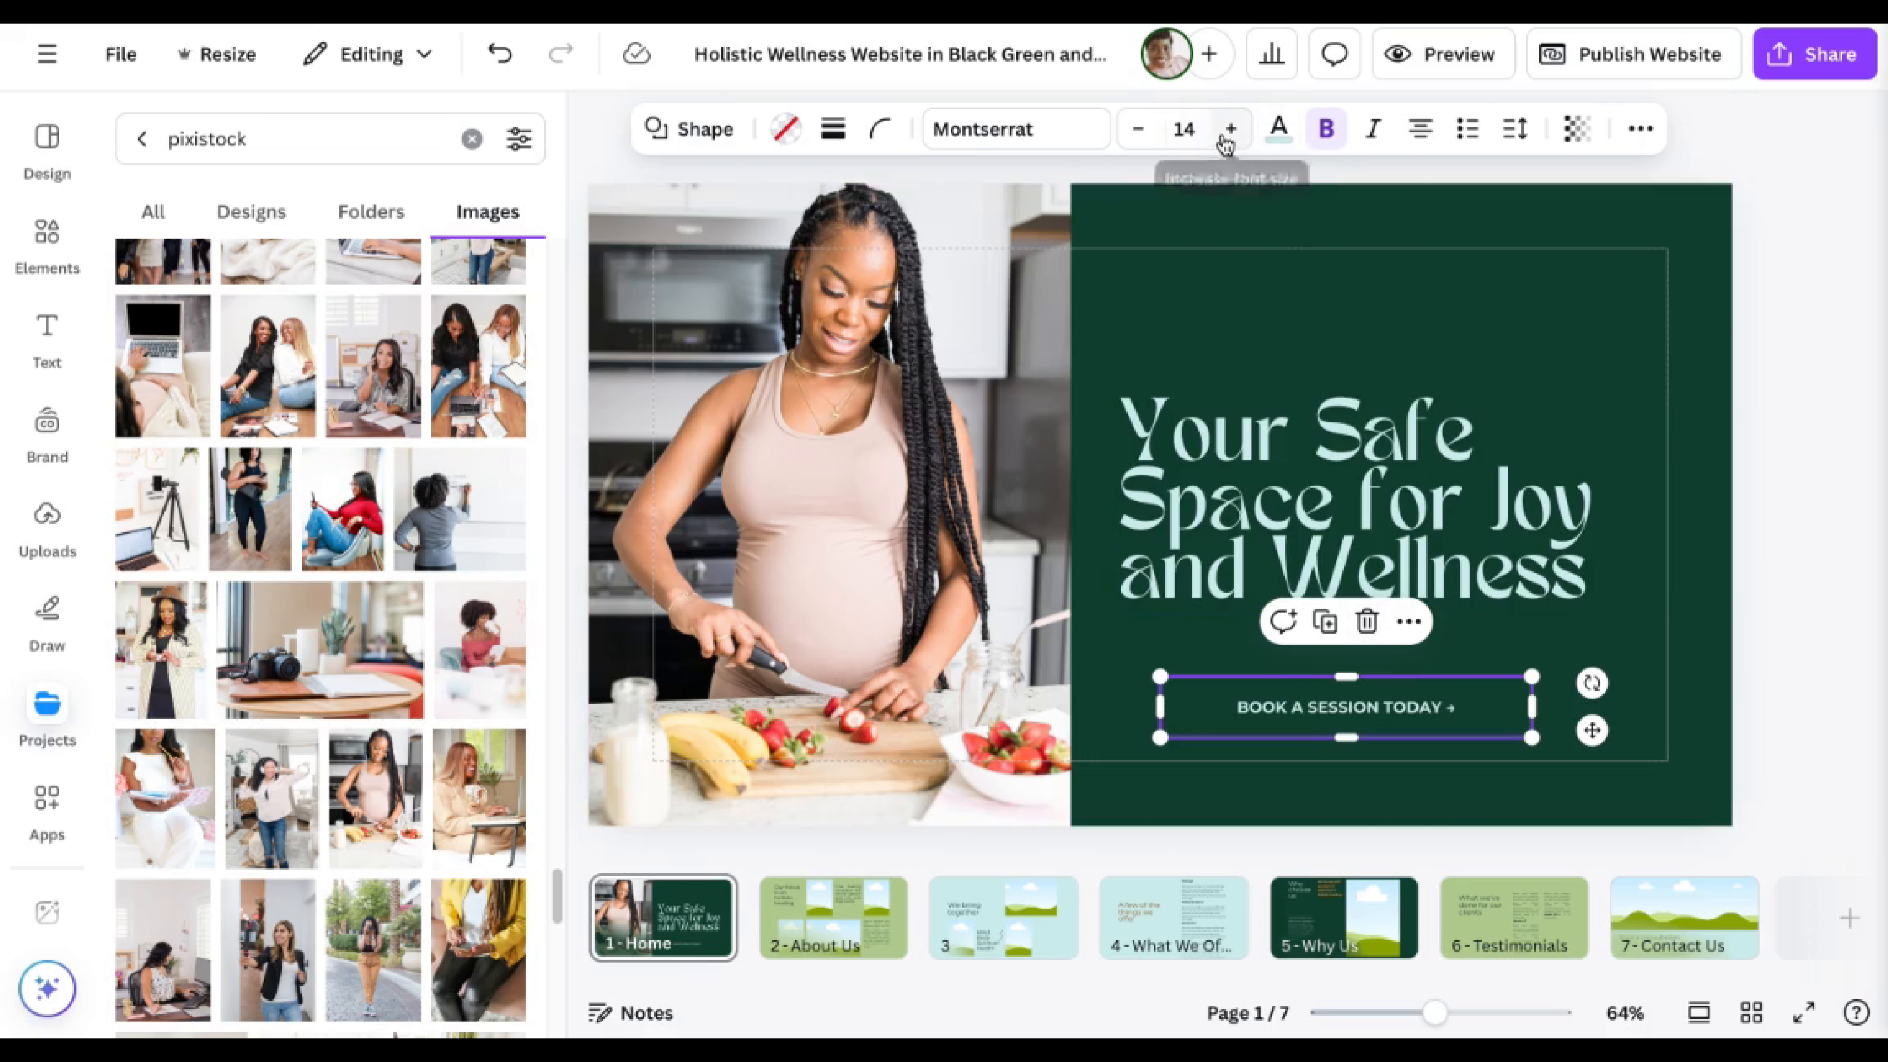
pyautogui.click(1217, 128)
pyautogui.click(1217, 127)
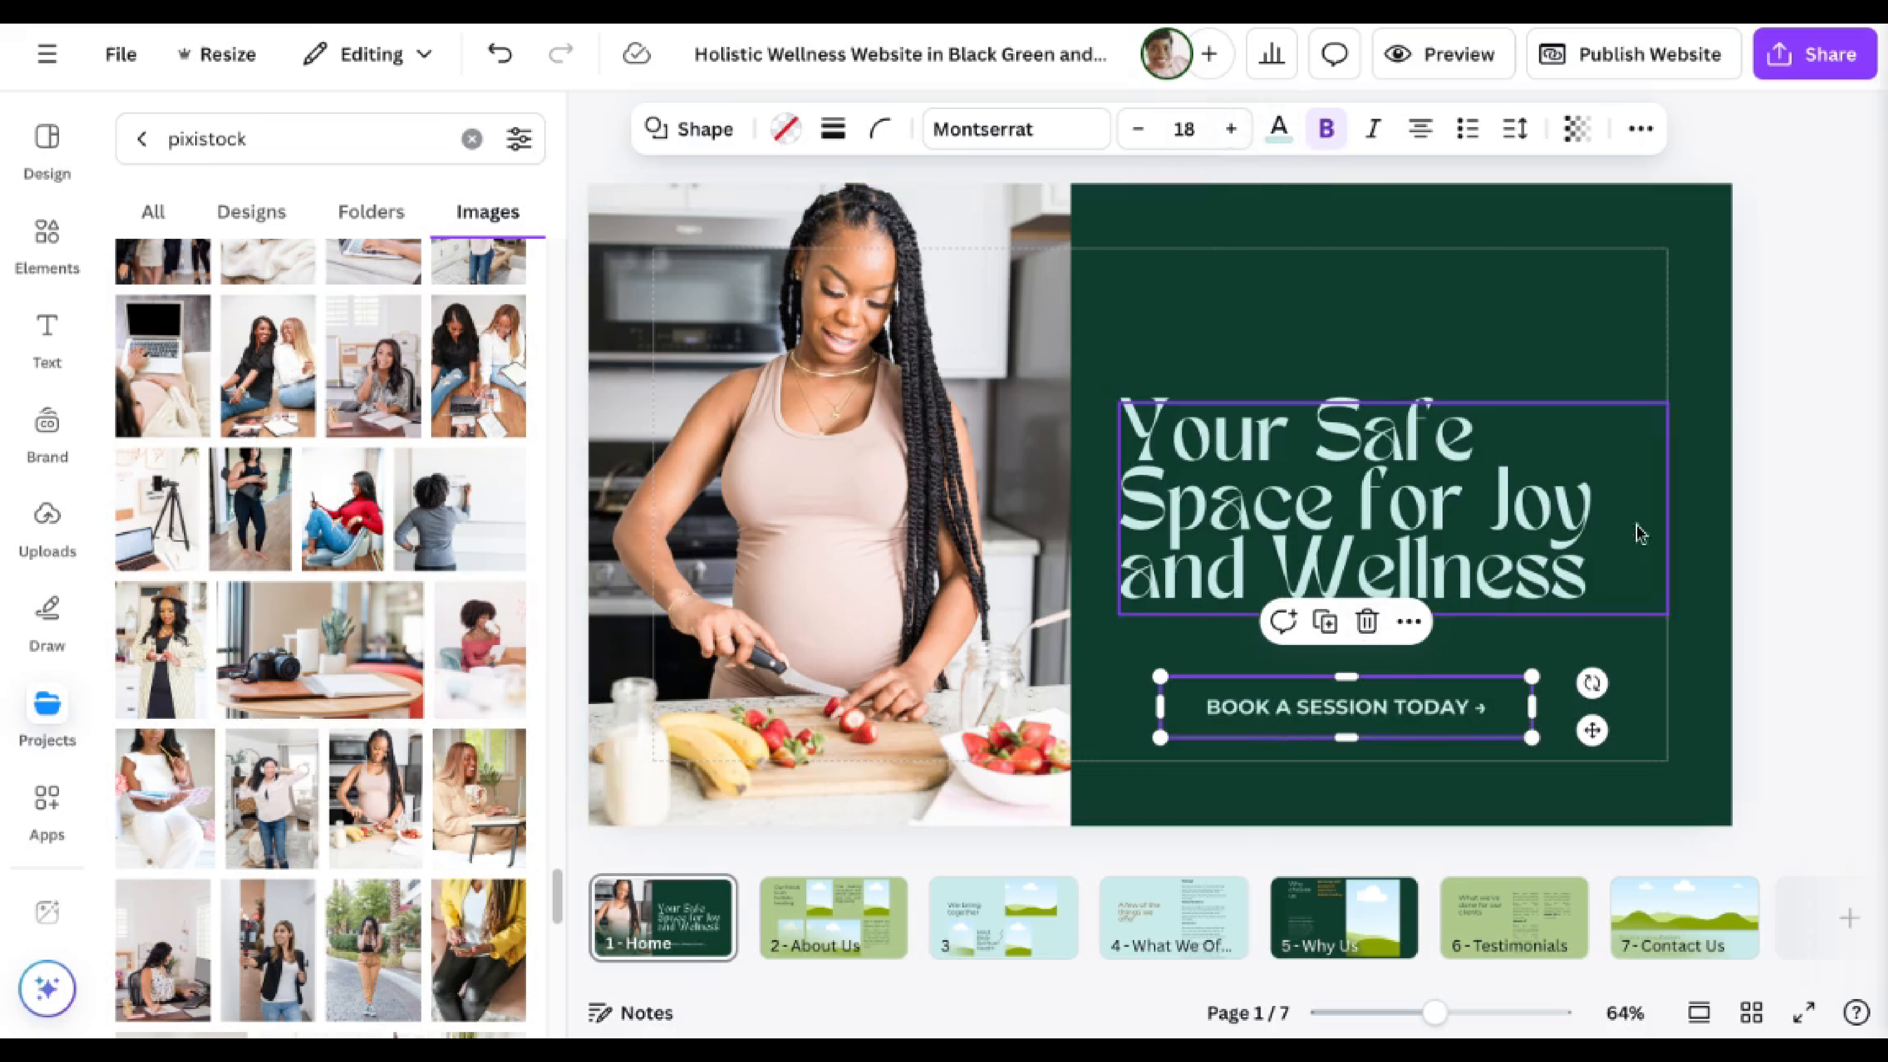
pyautogui.click(1763, 550)
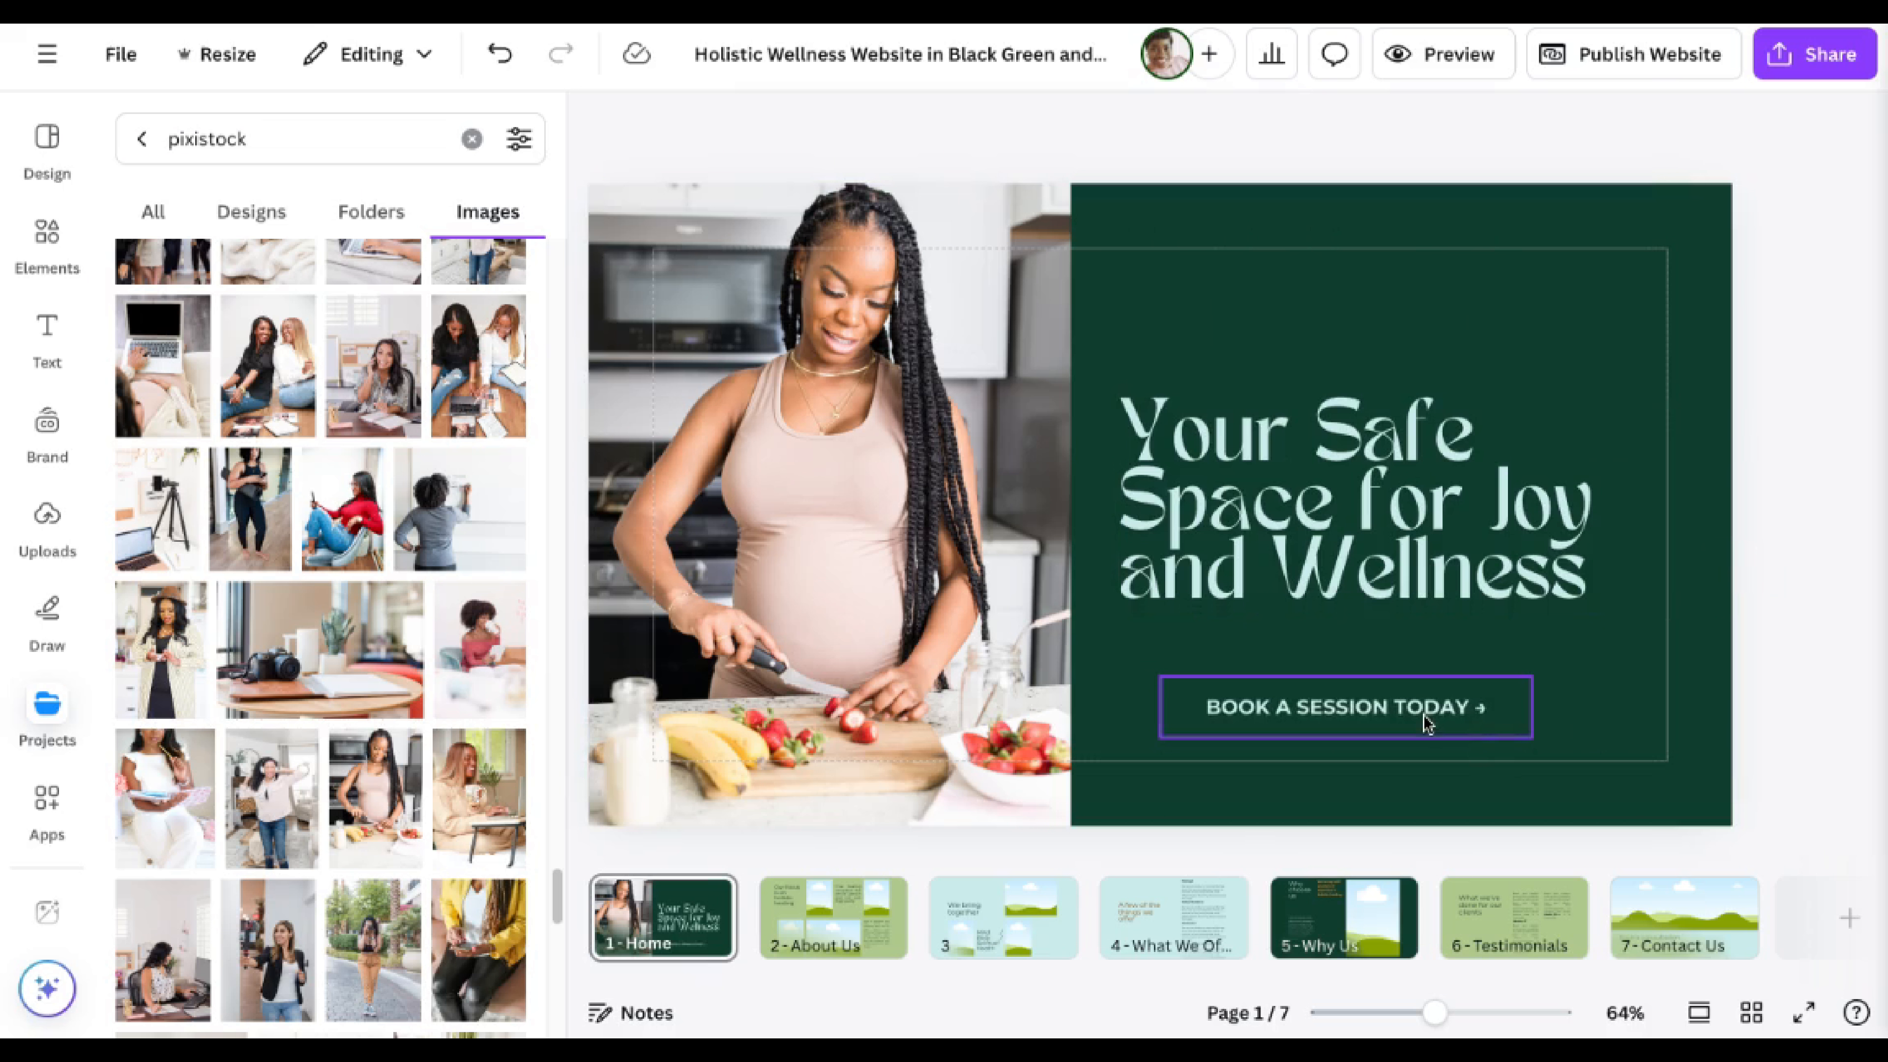
# Add a square shape from the elements library to the Home page.
pyautogui.click(1494, 684)
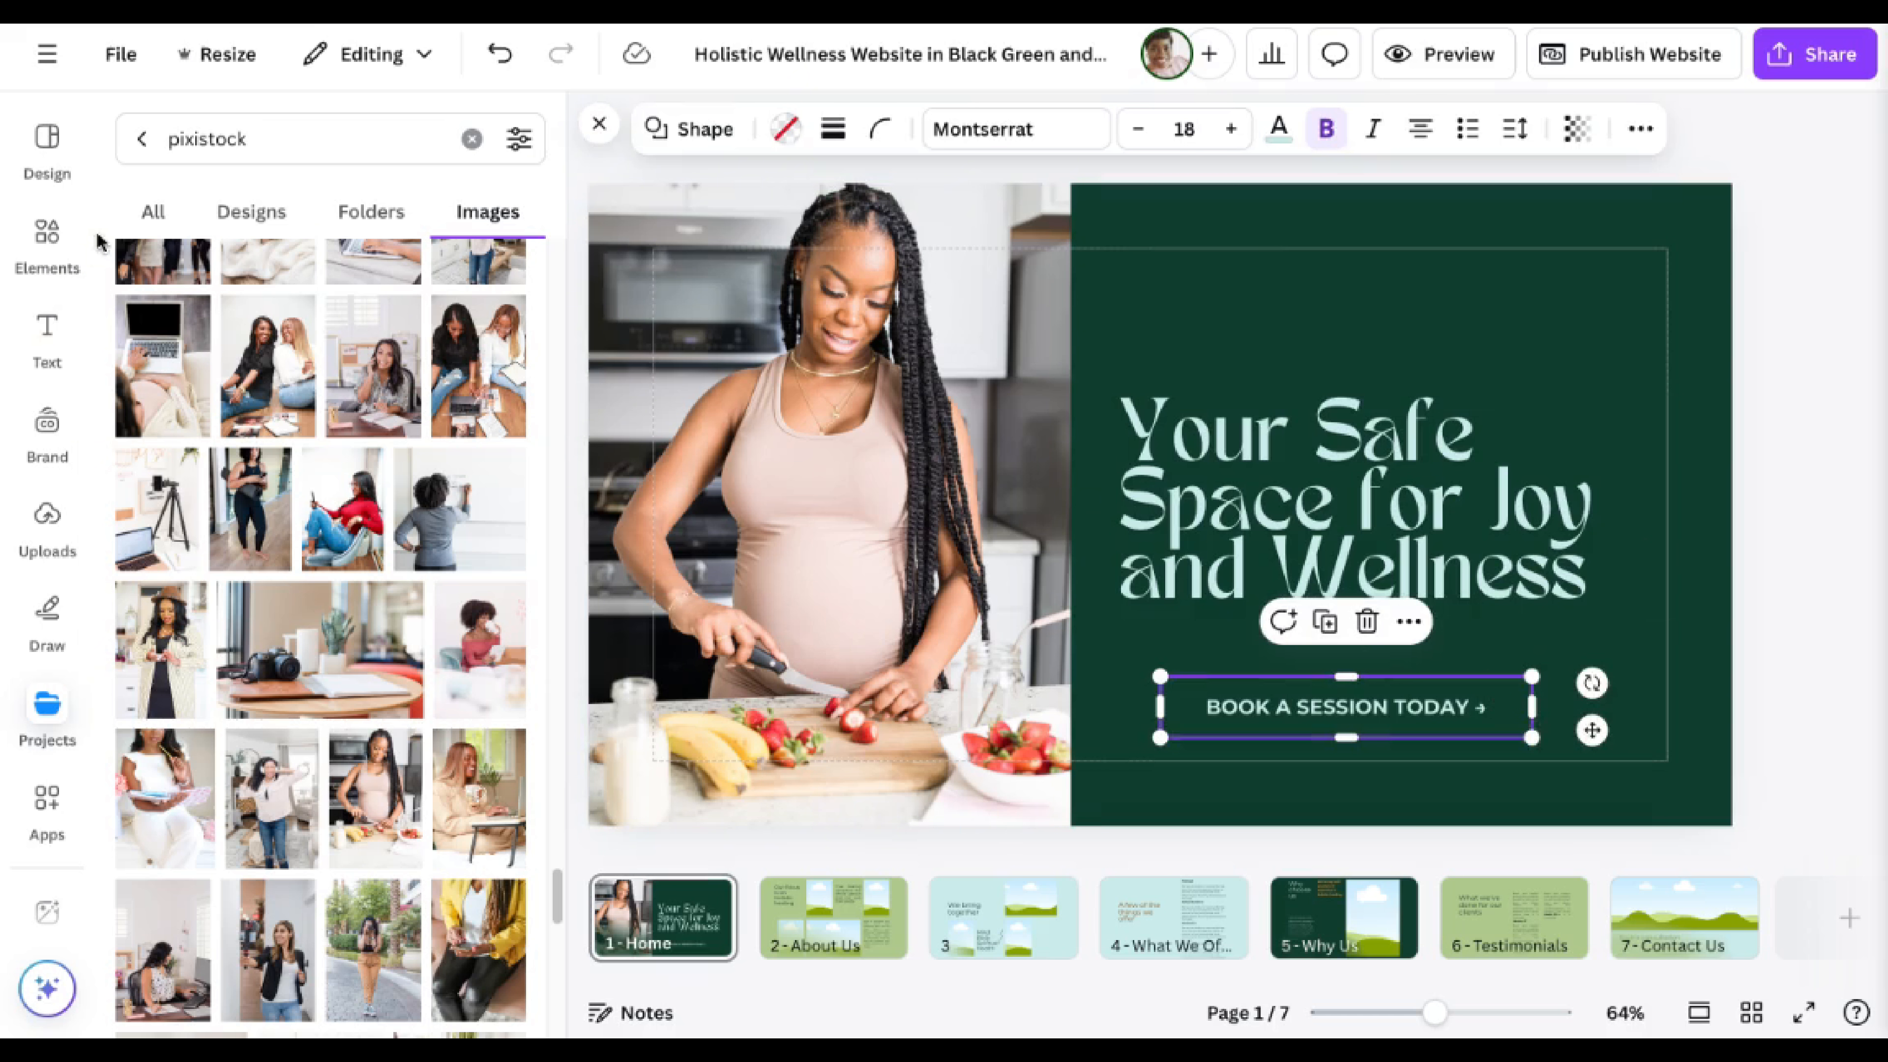
pyautogui.click(47, 242)
pyautogui.click(50, 257)
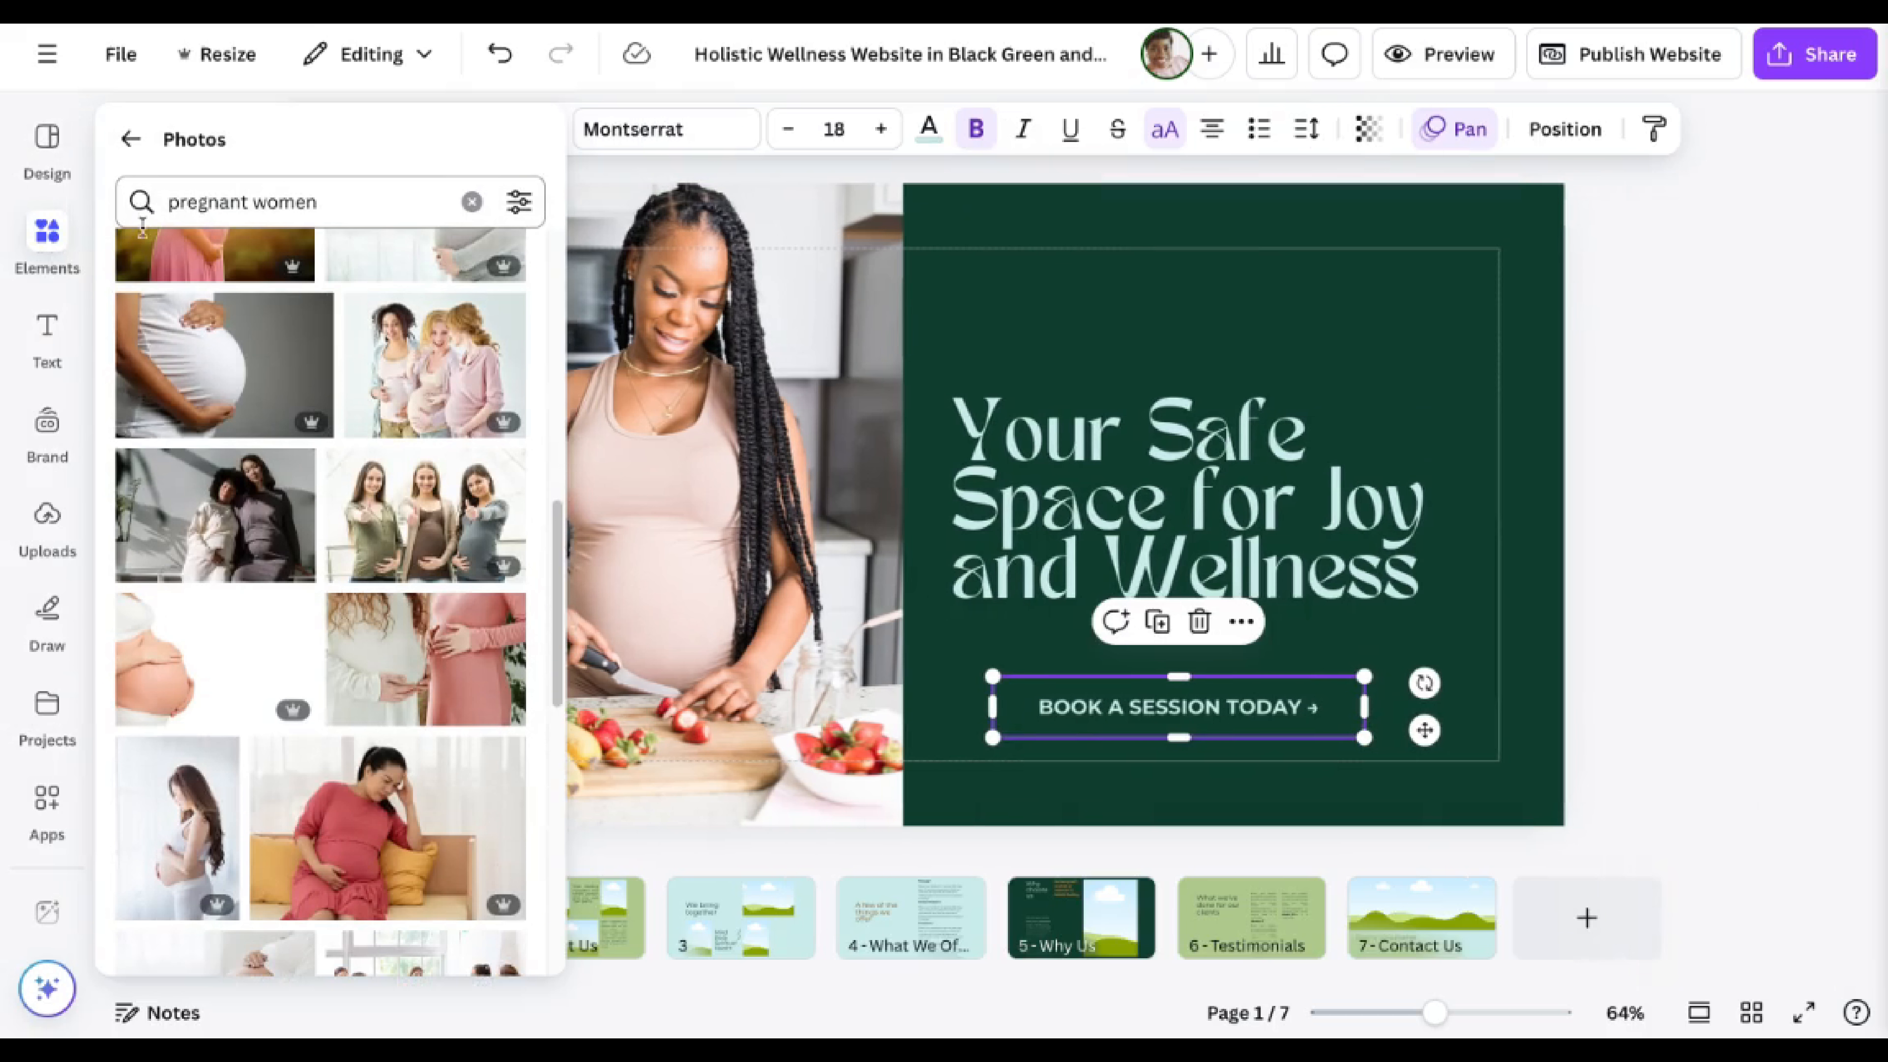
pyautogui.click(131, 139)
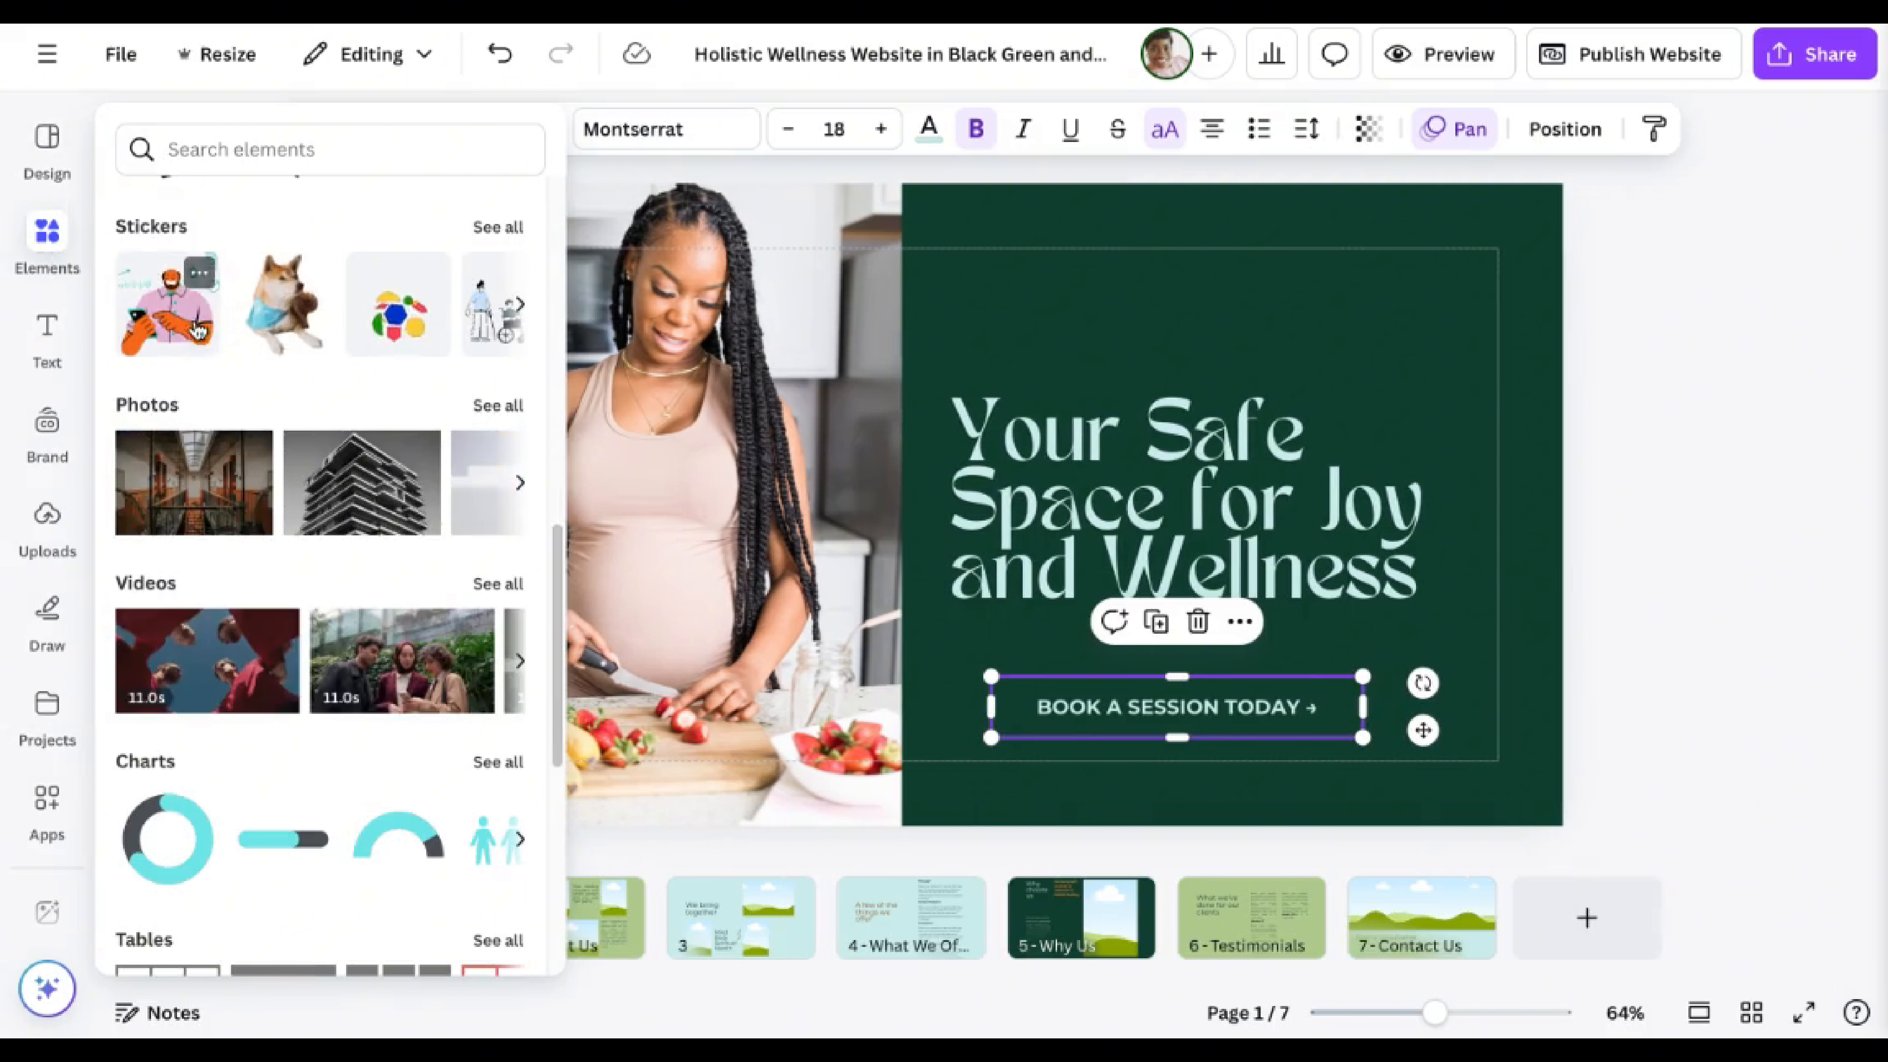
pyautogui.scroll(10, 197, 331)
pyautogui.click(139, 541)
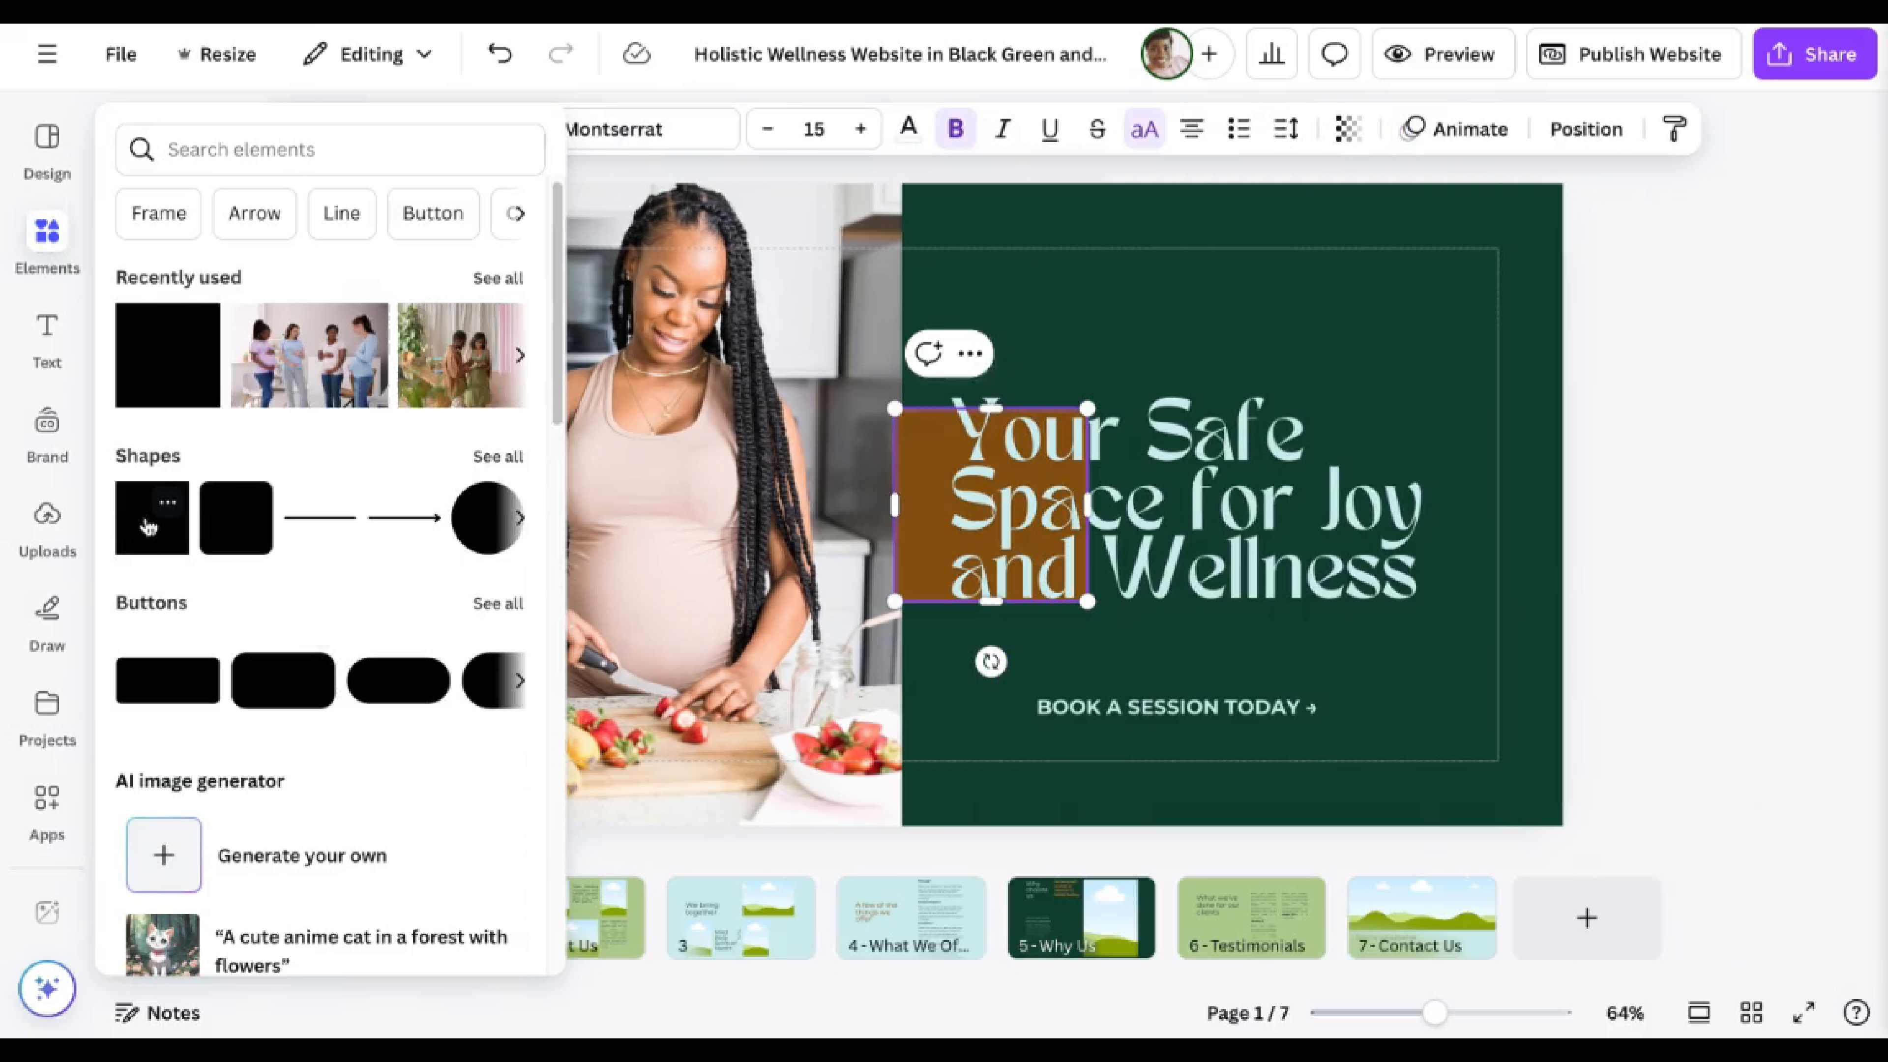
# Place the brown square over the "BOOK A SESSION TODAY" text and resize it into a wide button-shaped rectangle.
pyautogui.click(908, 465)
pyautogui.moveTo(908, 464); pyautogui.dragTo(1105, 737)
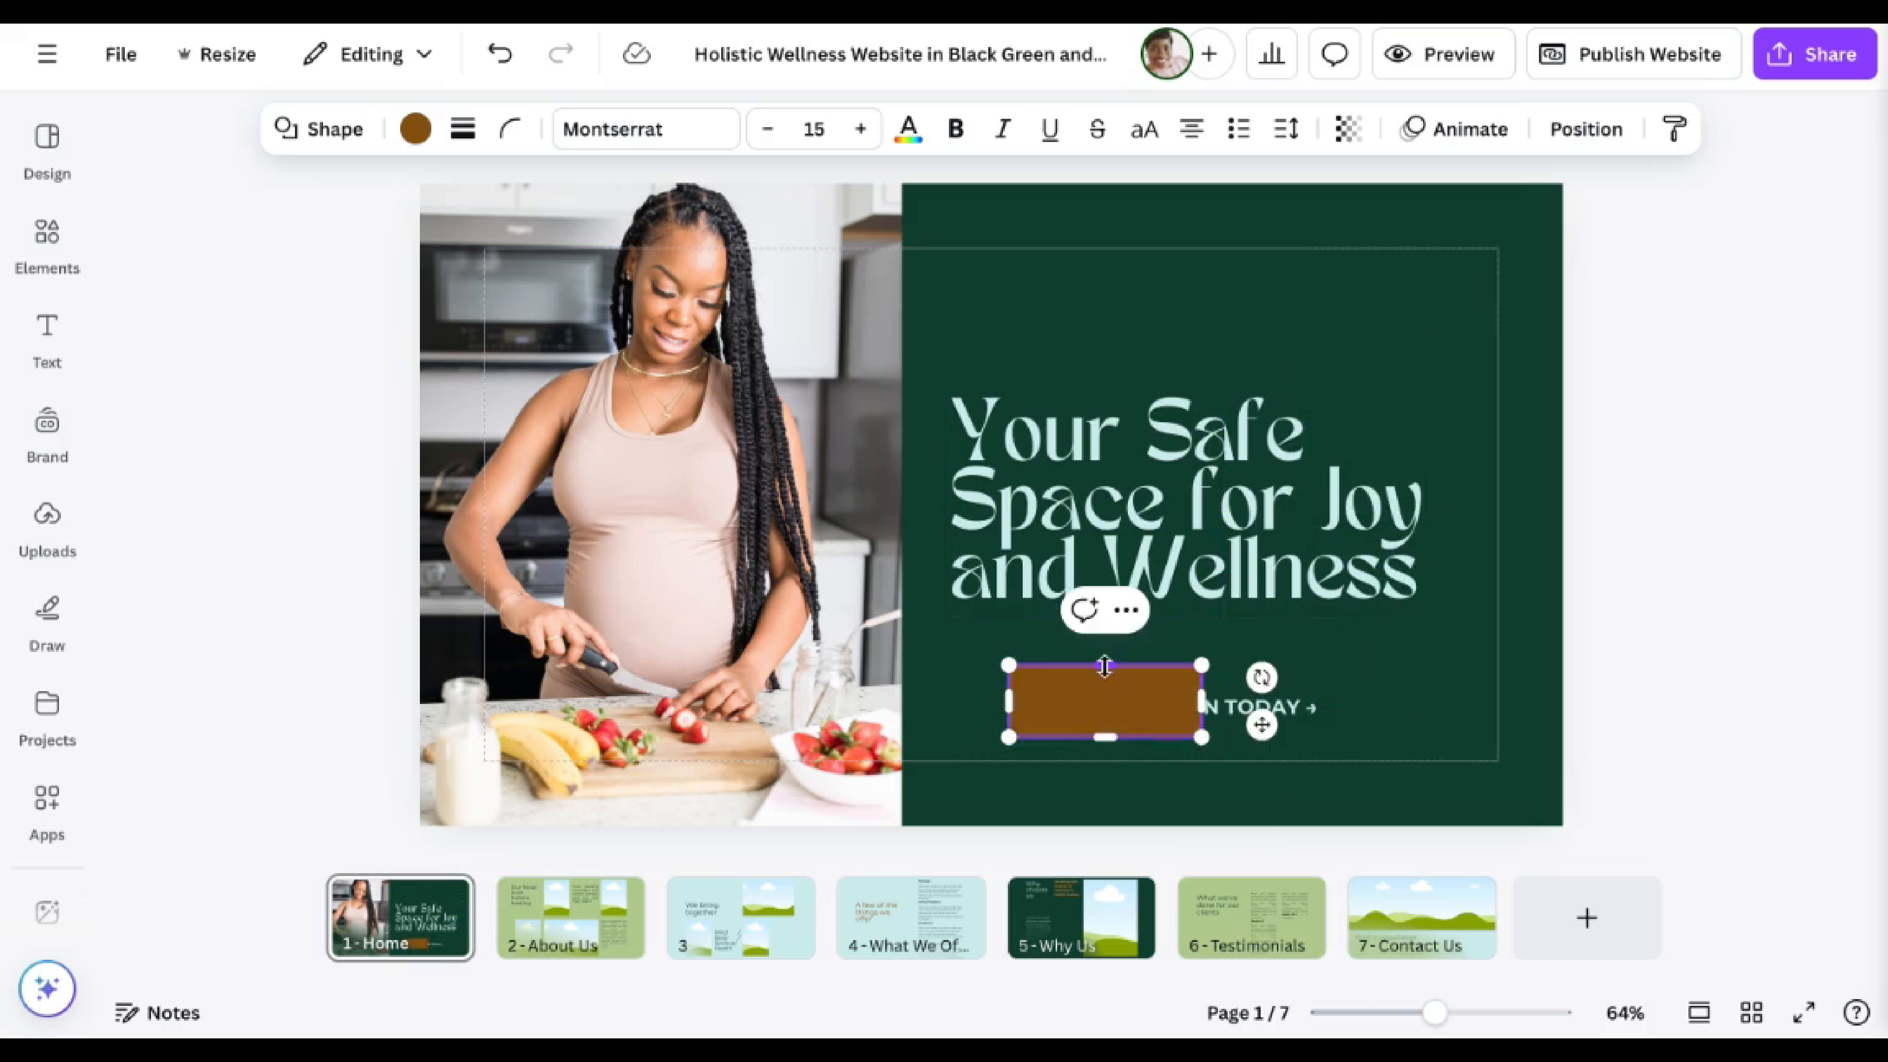
pyautogui.moveTo(1105, 667); pyautogui.dragTo(1105, 677)
pyautogui.moveTo(1203, 715); pyautogui.dragTo(1351, 710)
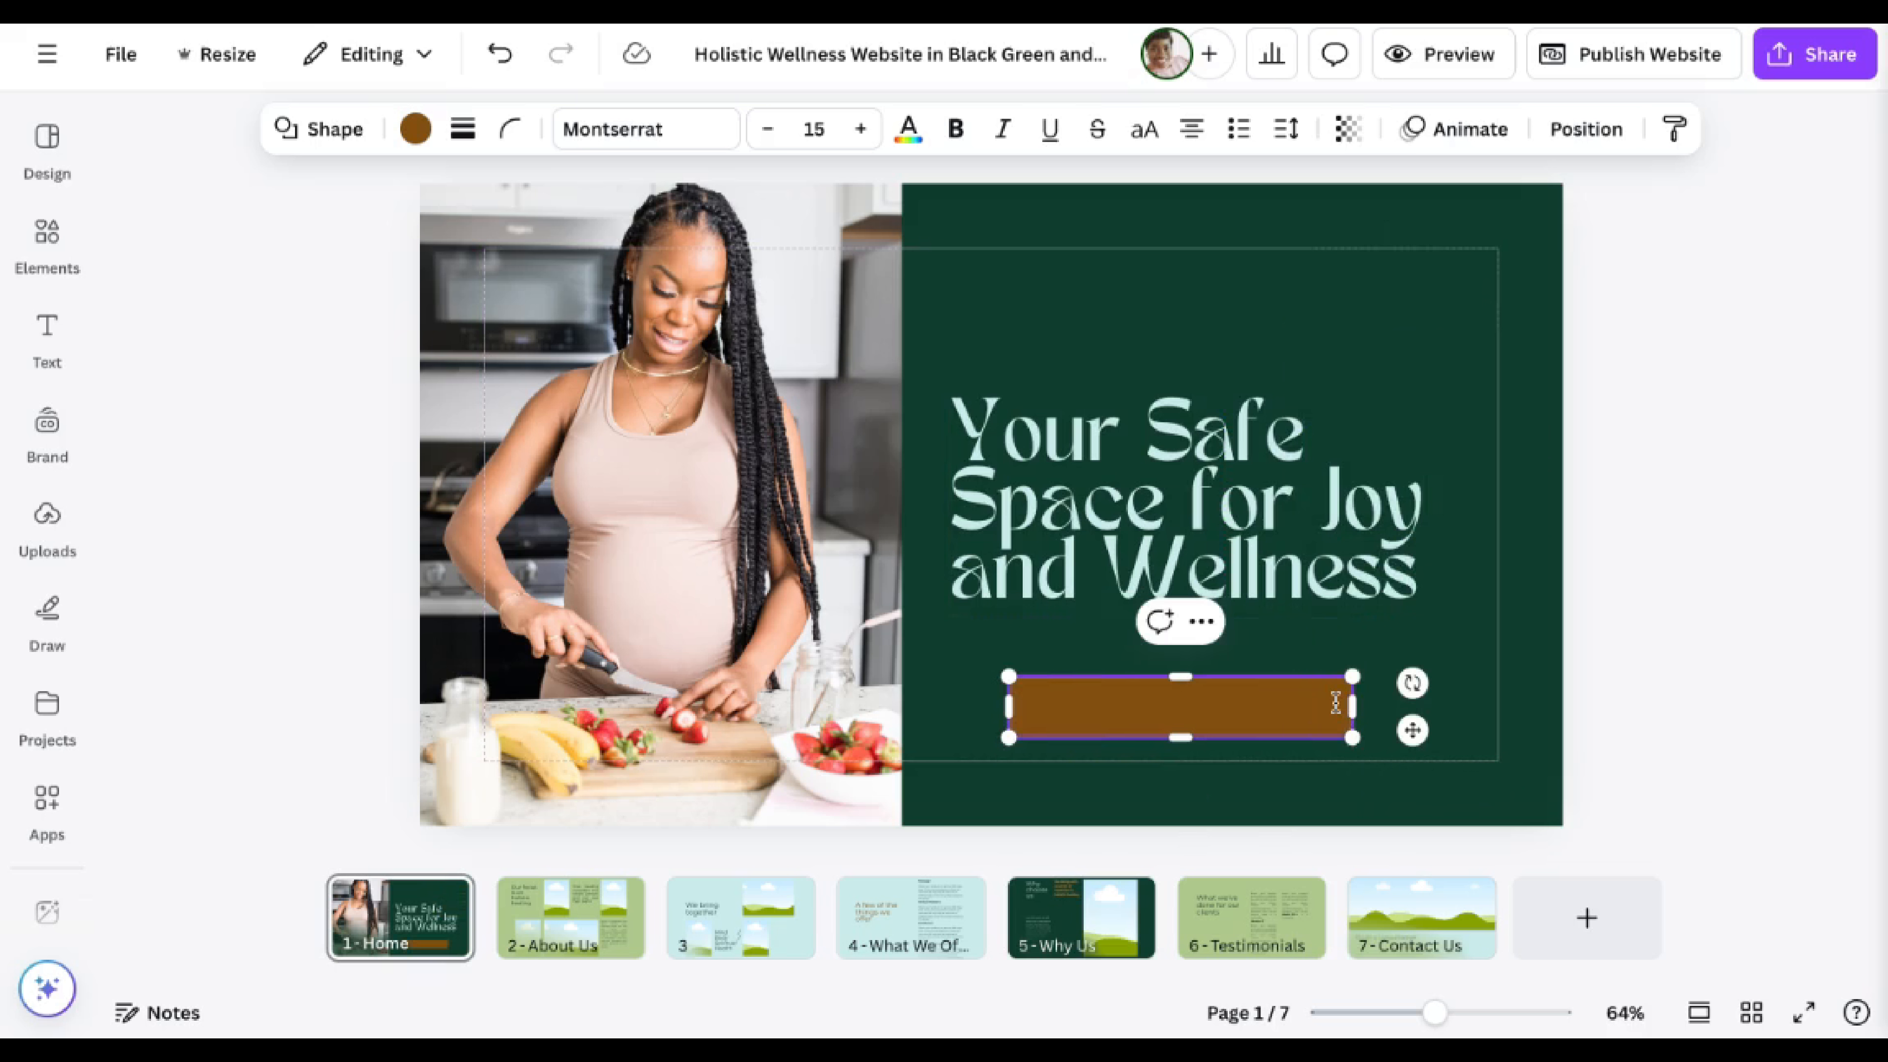
# Send the brown rectangle backward so it sits behind the "BOOK A SESSION TODAY" text.
pyautogui.click(1665, 574)
pyautogui.click(1318, 710)
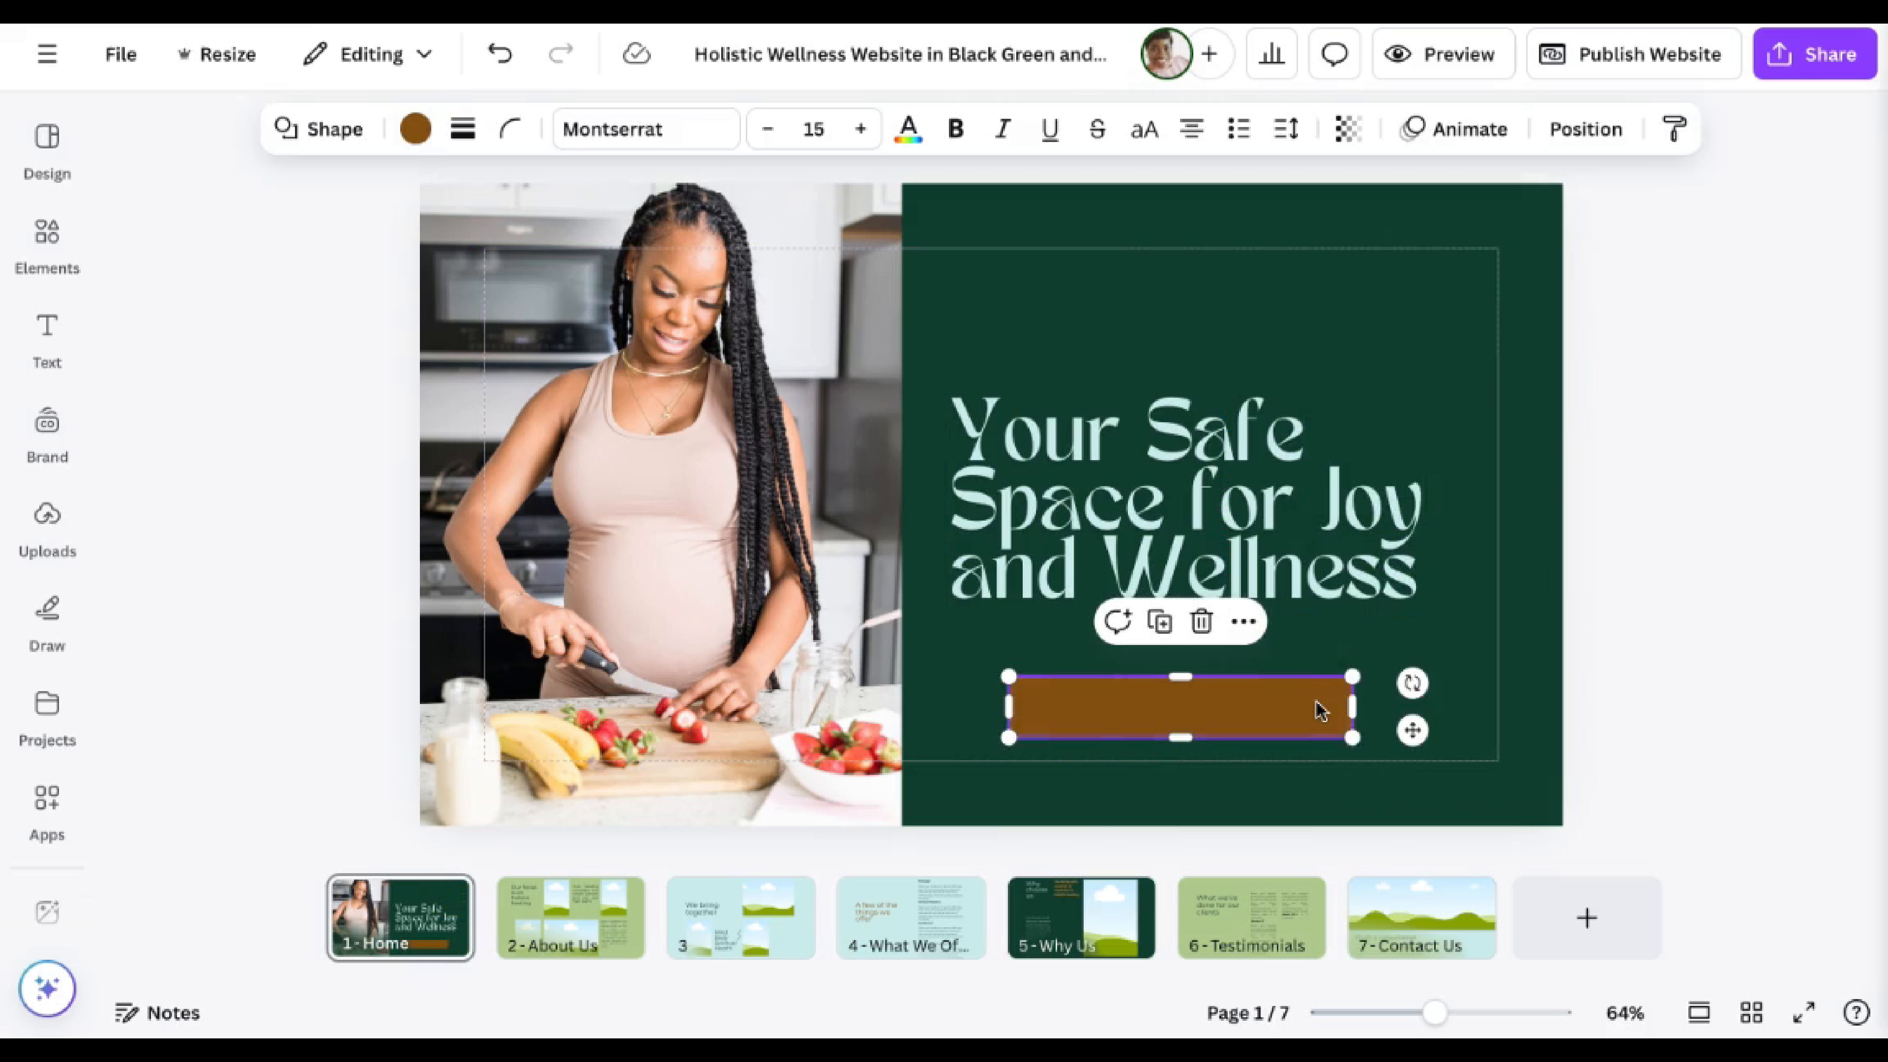
pyautogui.hotkey('ctrl', '[')
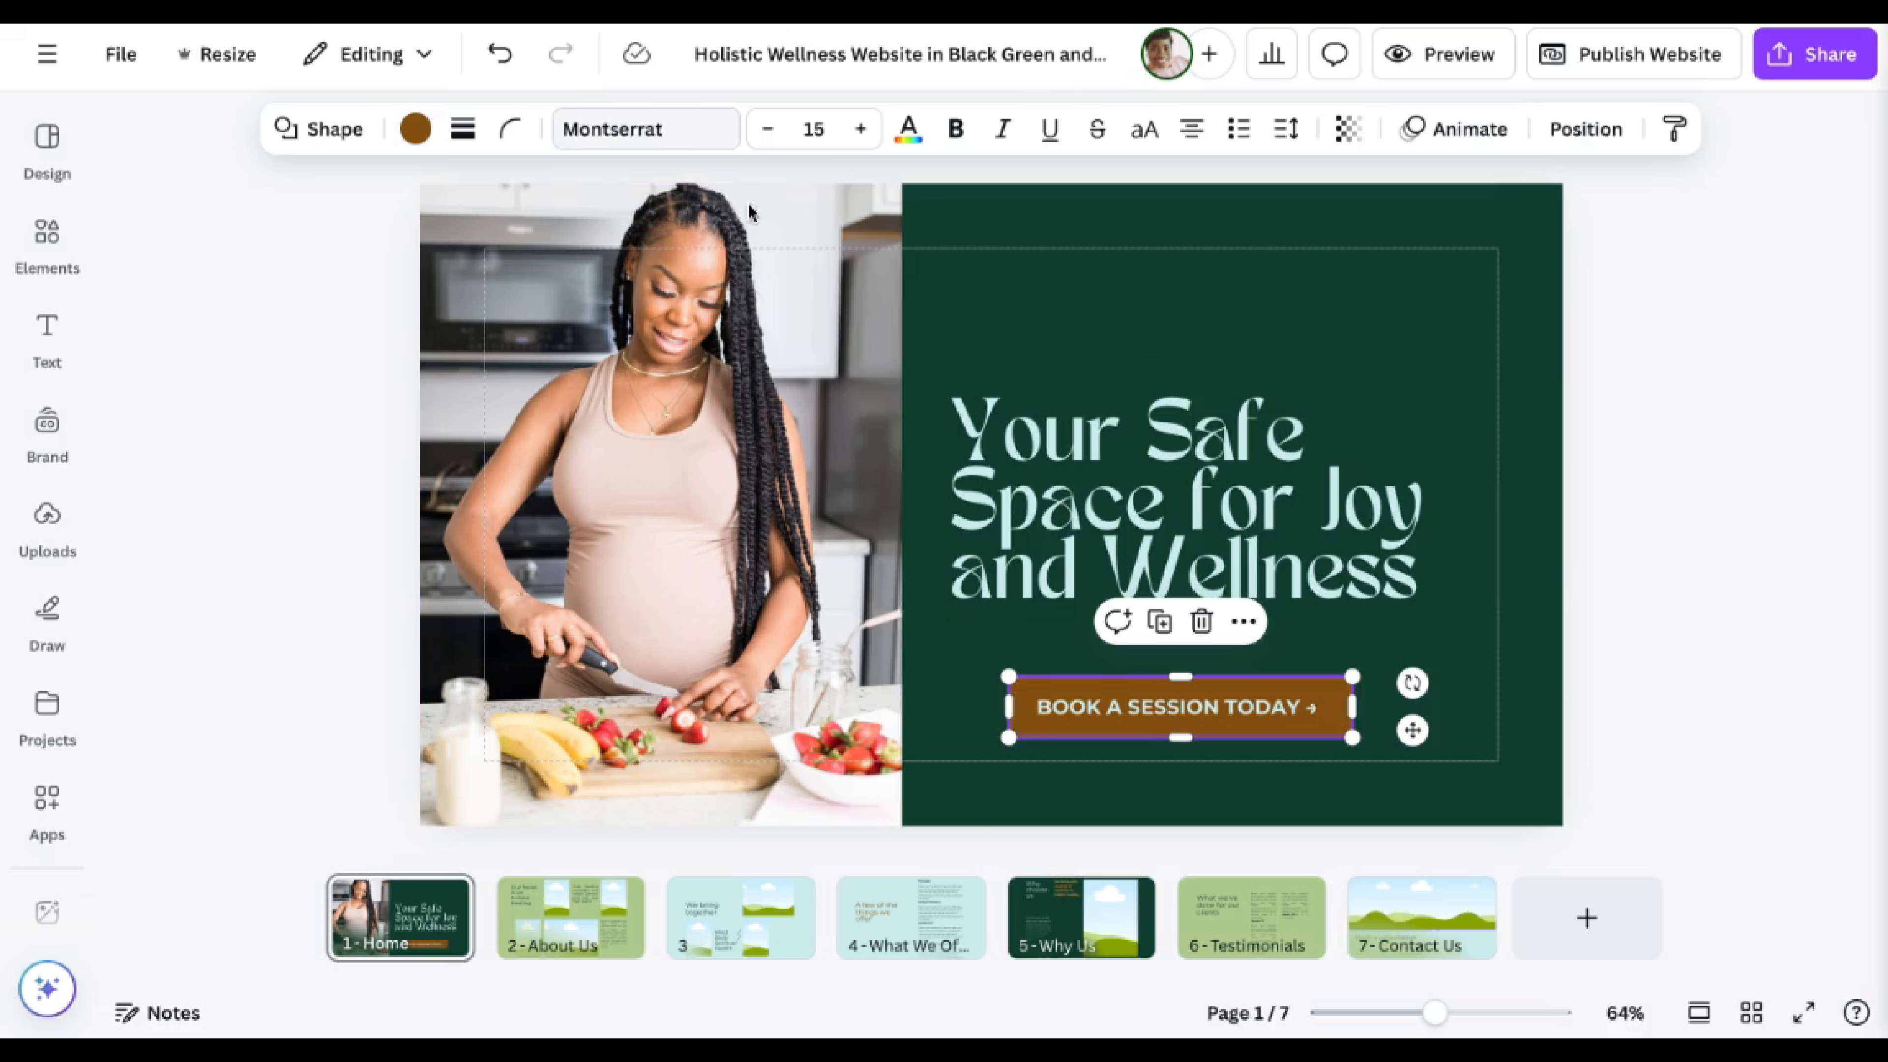
# Resize the "BOOK A SESSION TODAY" text box to match the brown rectangle behind it.
pyautogui.click(1192, 356)
pyautogui.click(1208, 681)
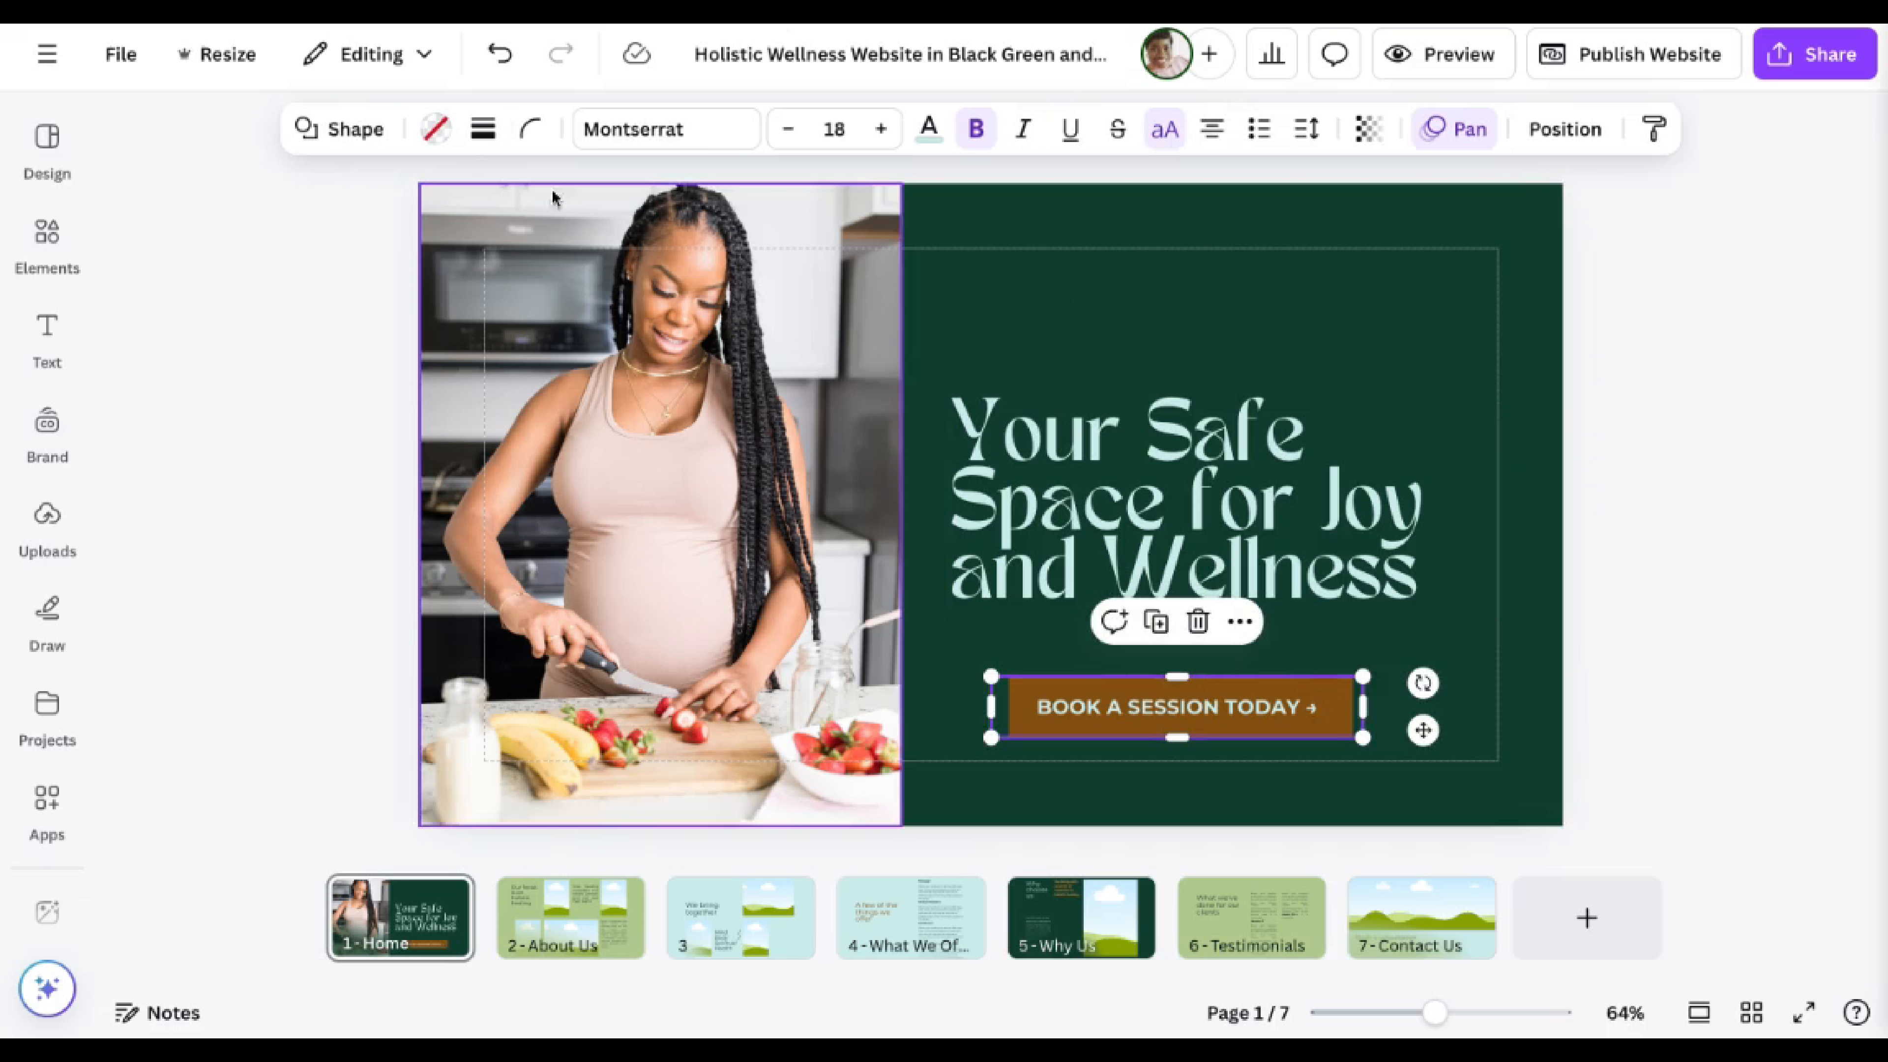
pyautogui.moveTo(994, 712); pyautogui.dragTo(1009, 710)
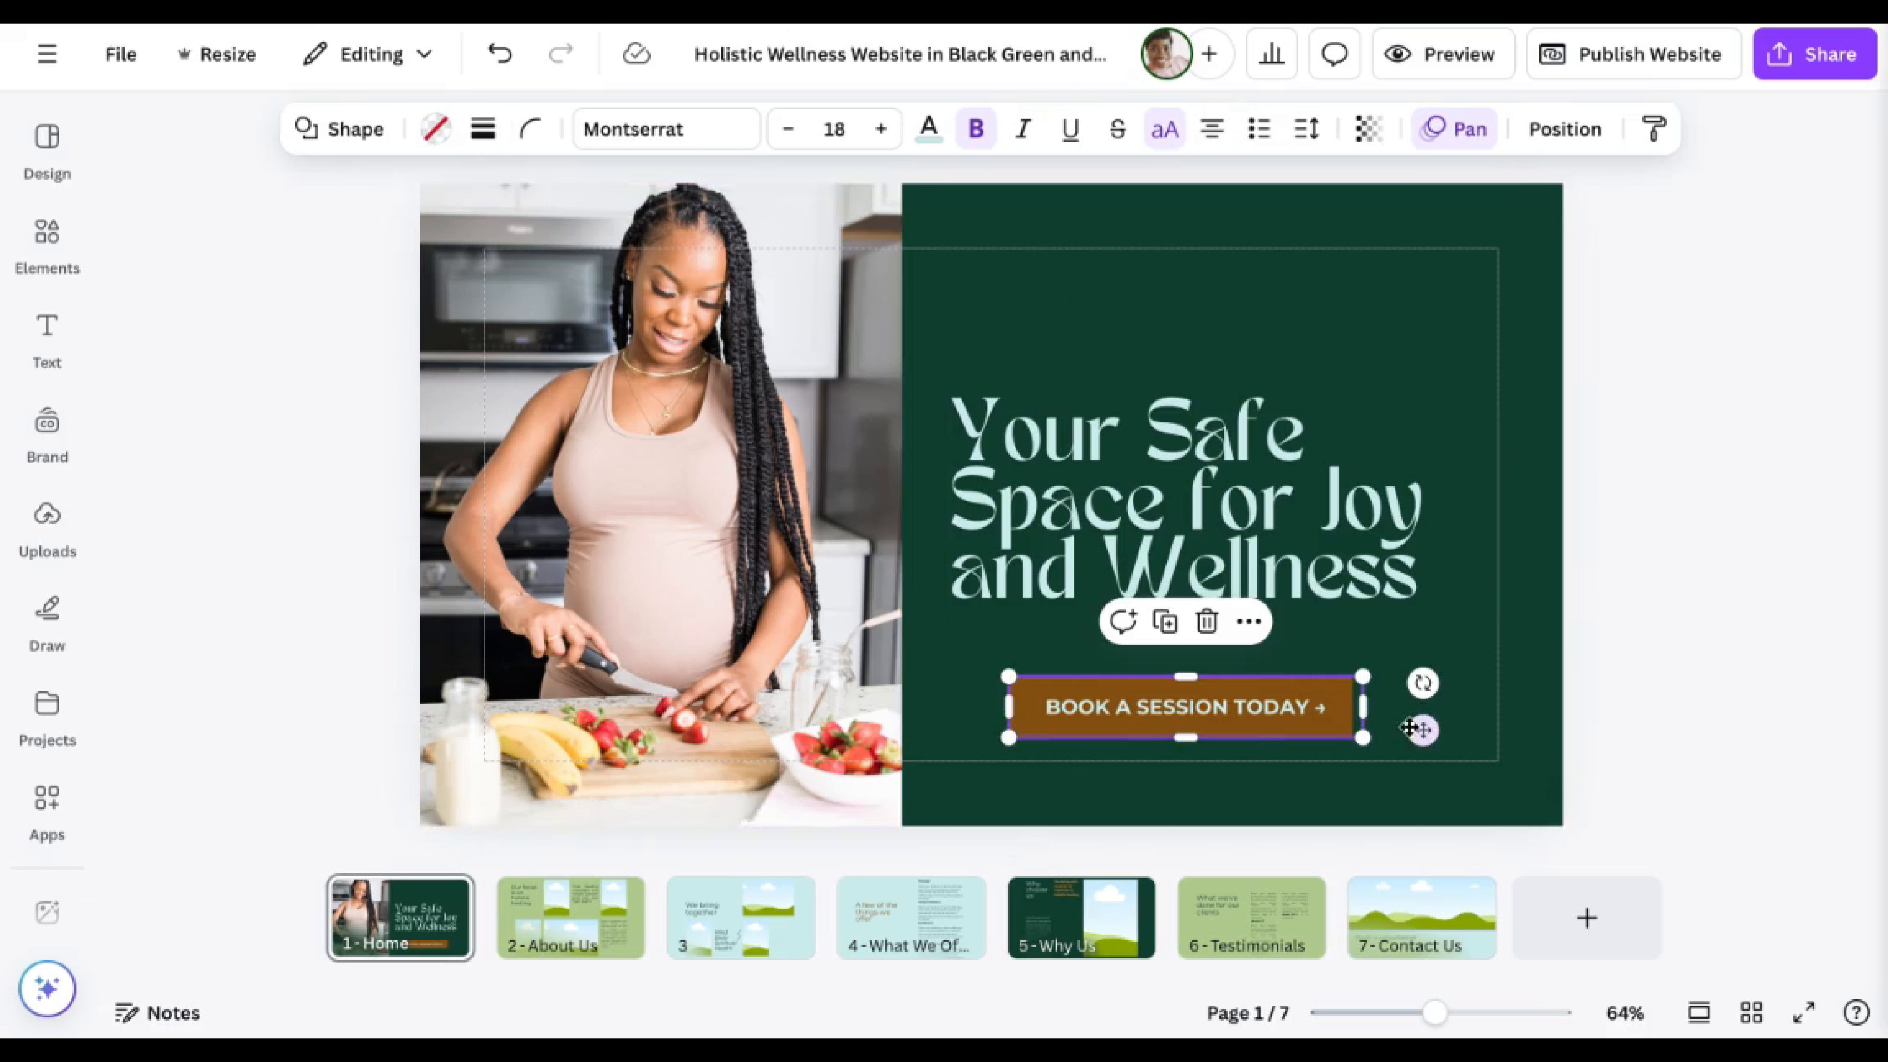
pyautogui.moveTo(1362, 707); pyautogui.dragTo(1369, 709)
pyautogui.click(1348, 662)
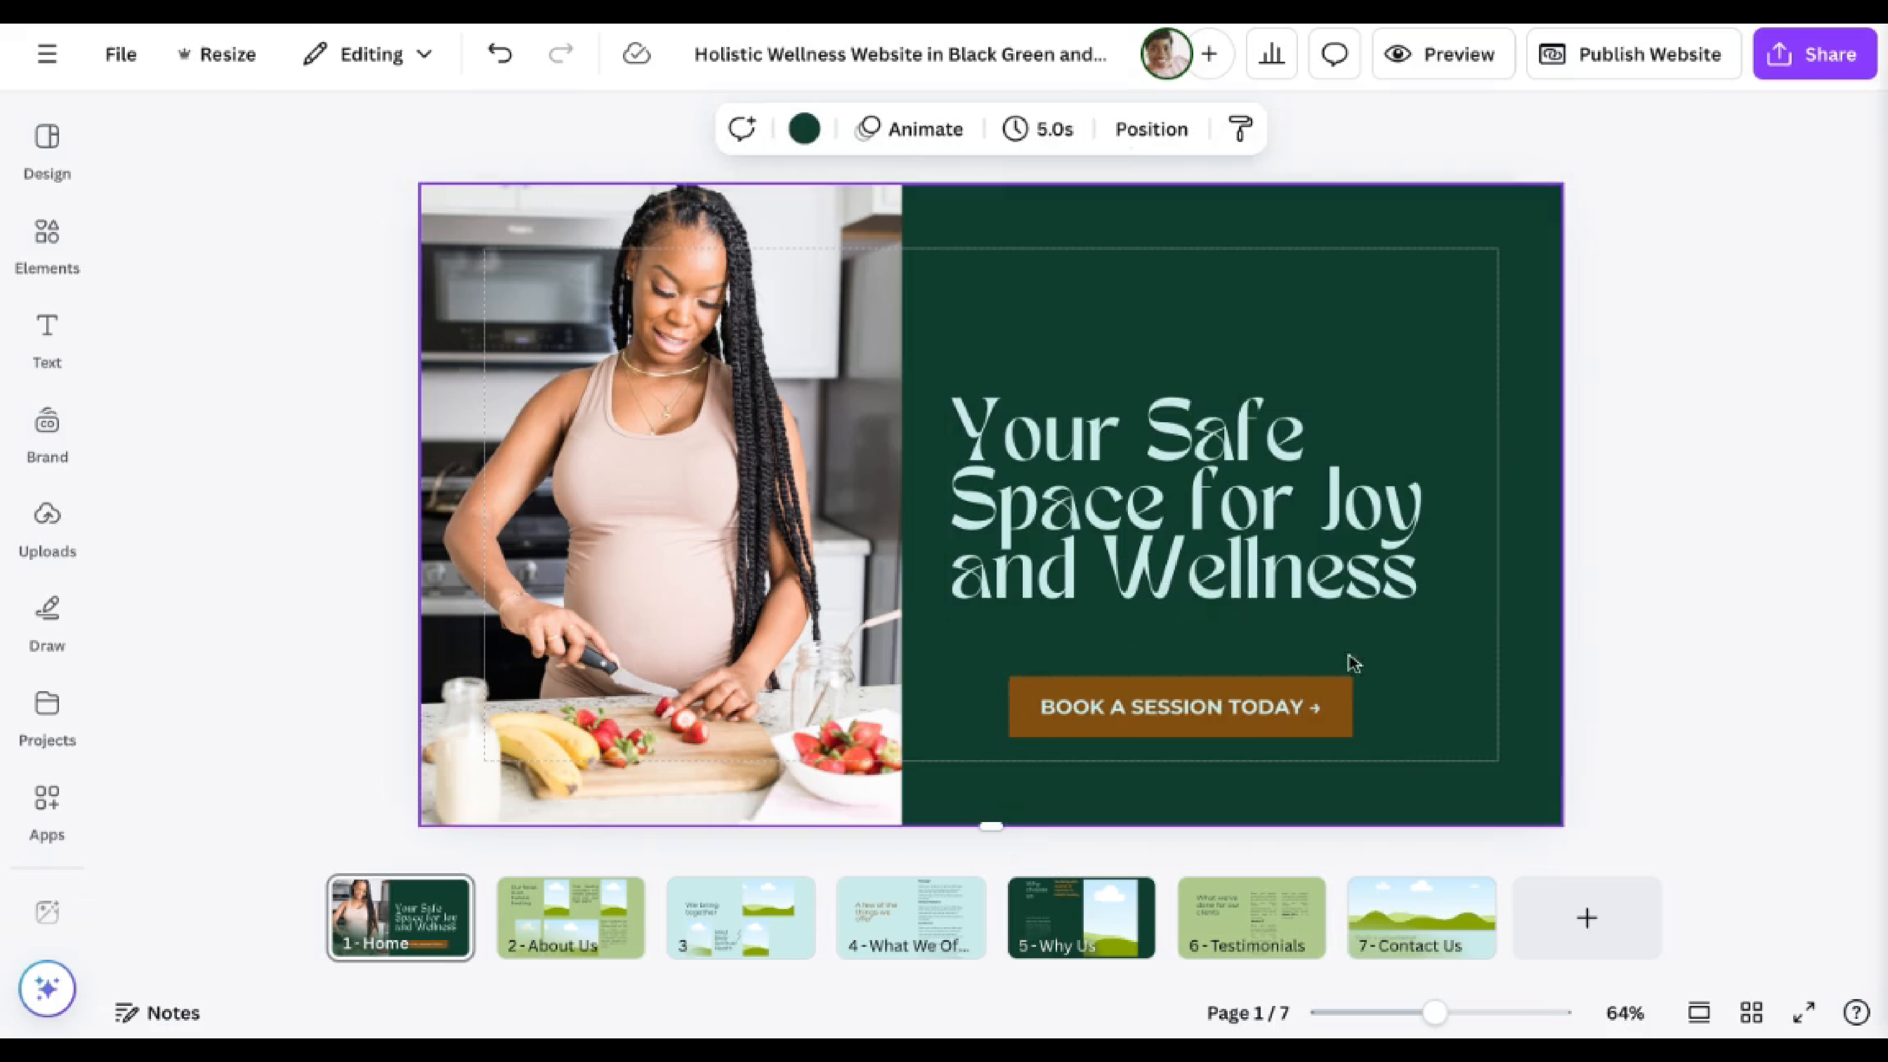
# Show the page's layers, select the brown rectangle behind the button text and change its fill to the Wellness Brand orange.
pyautogui.rightClick(1308, 712)
pyautogui.click(1030, 679)
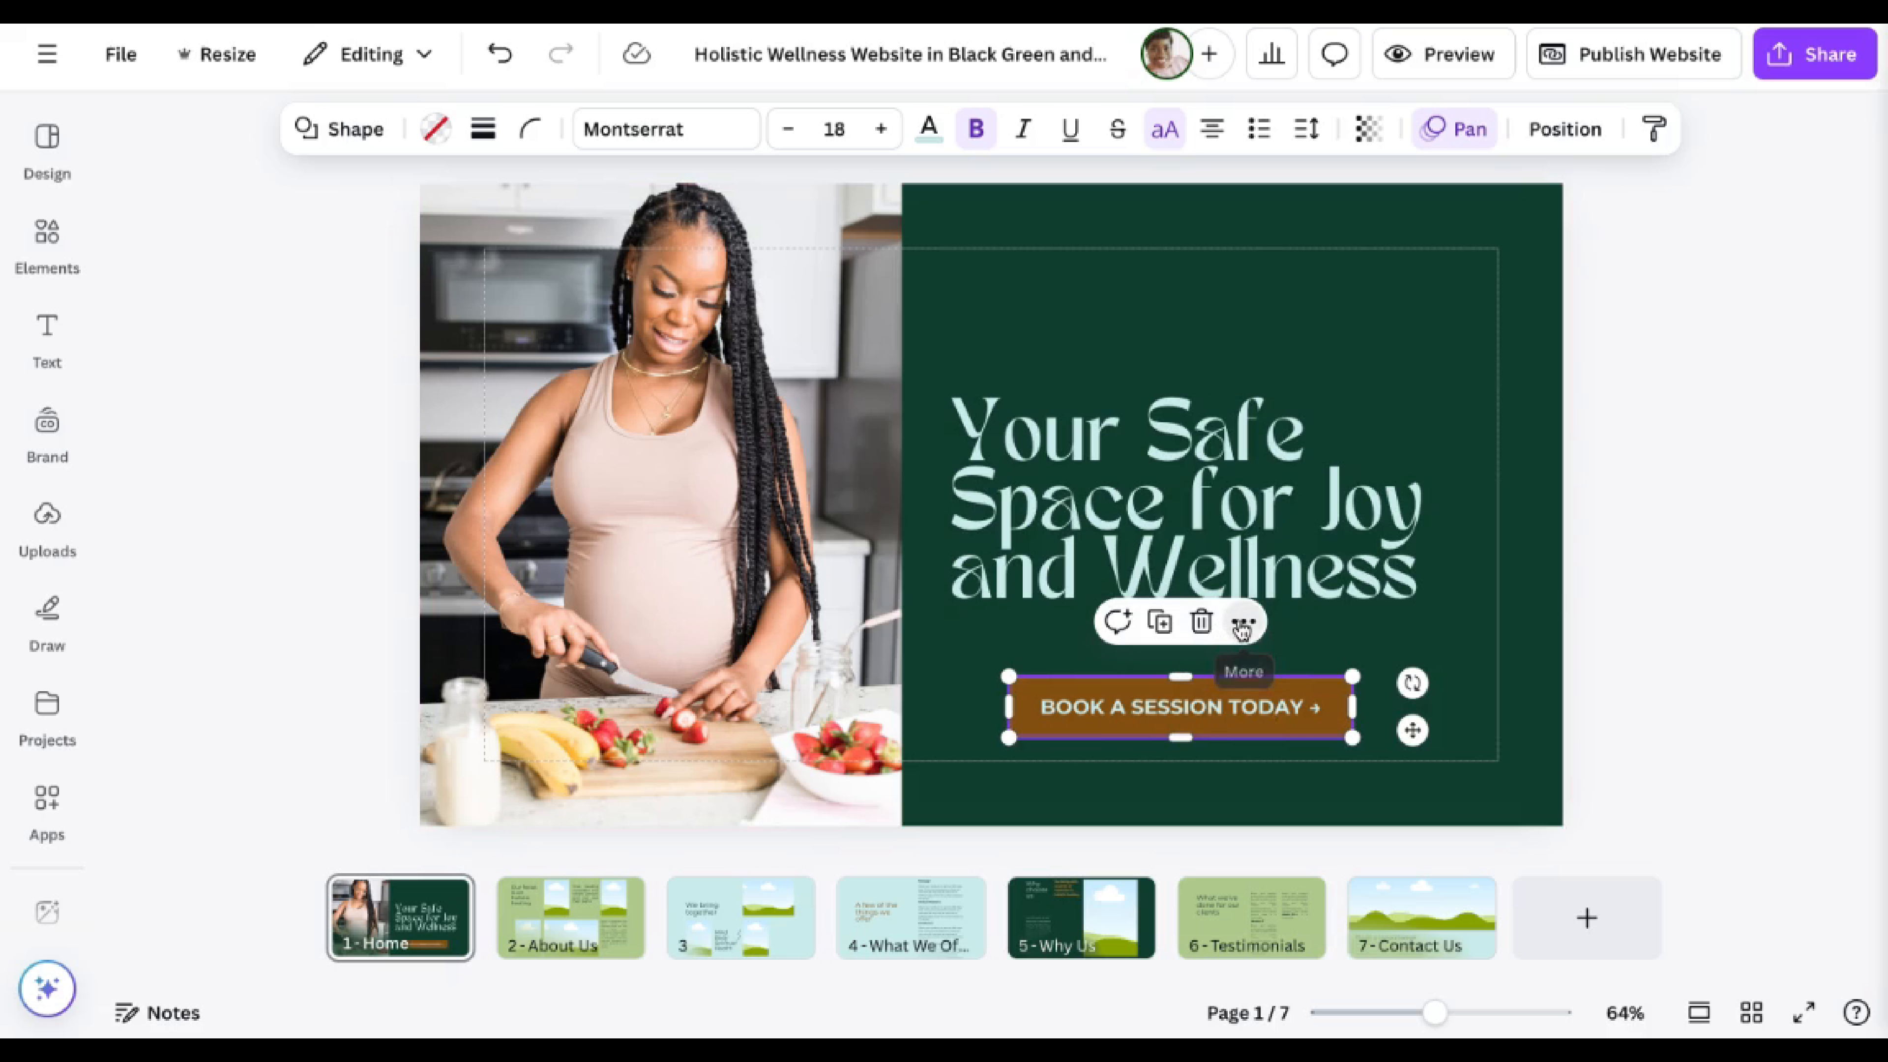
pyautogui.click(1241, 625)
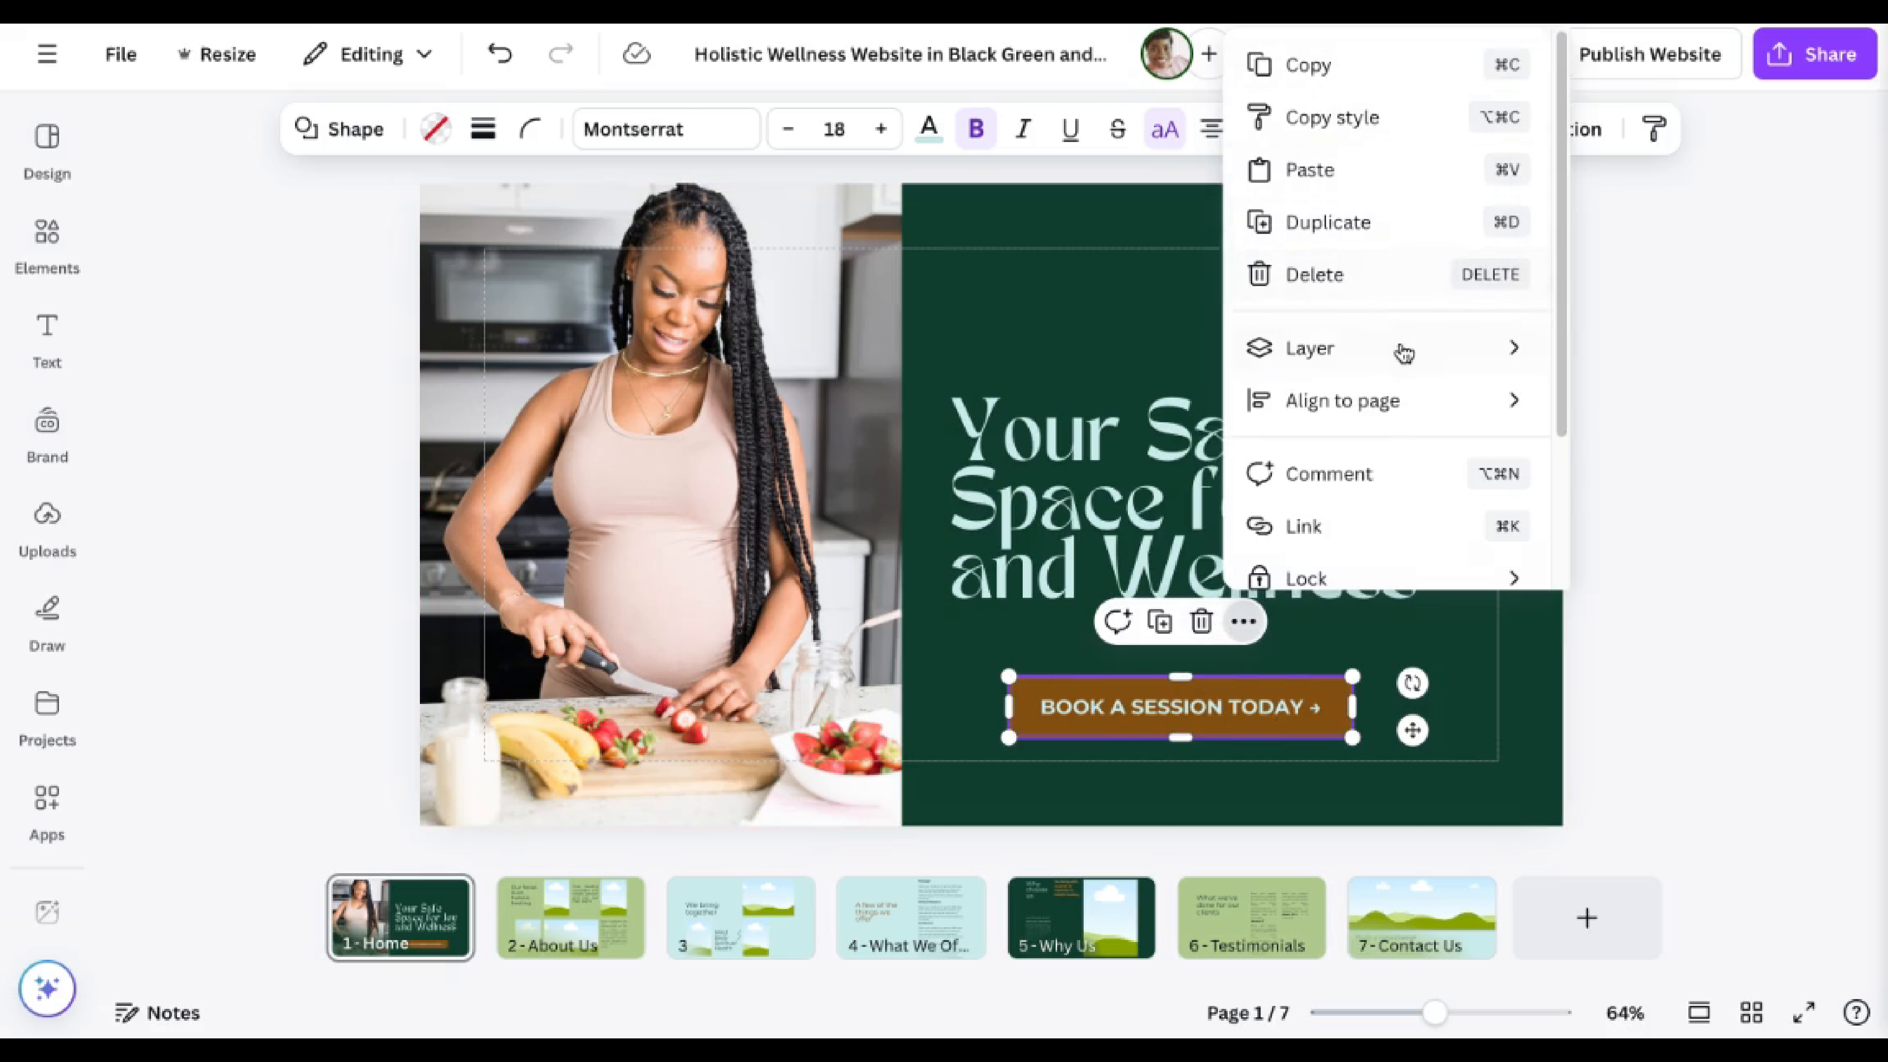
pyautogui.moveTo(1403, 361)
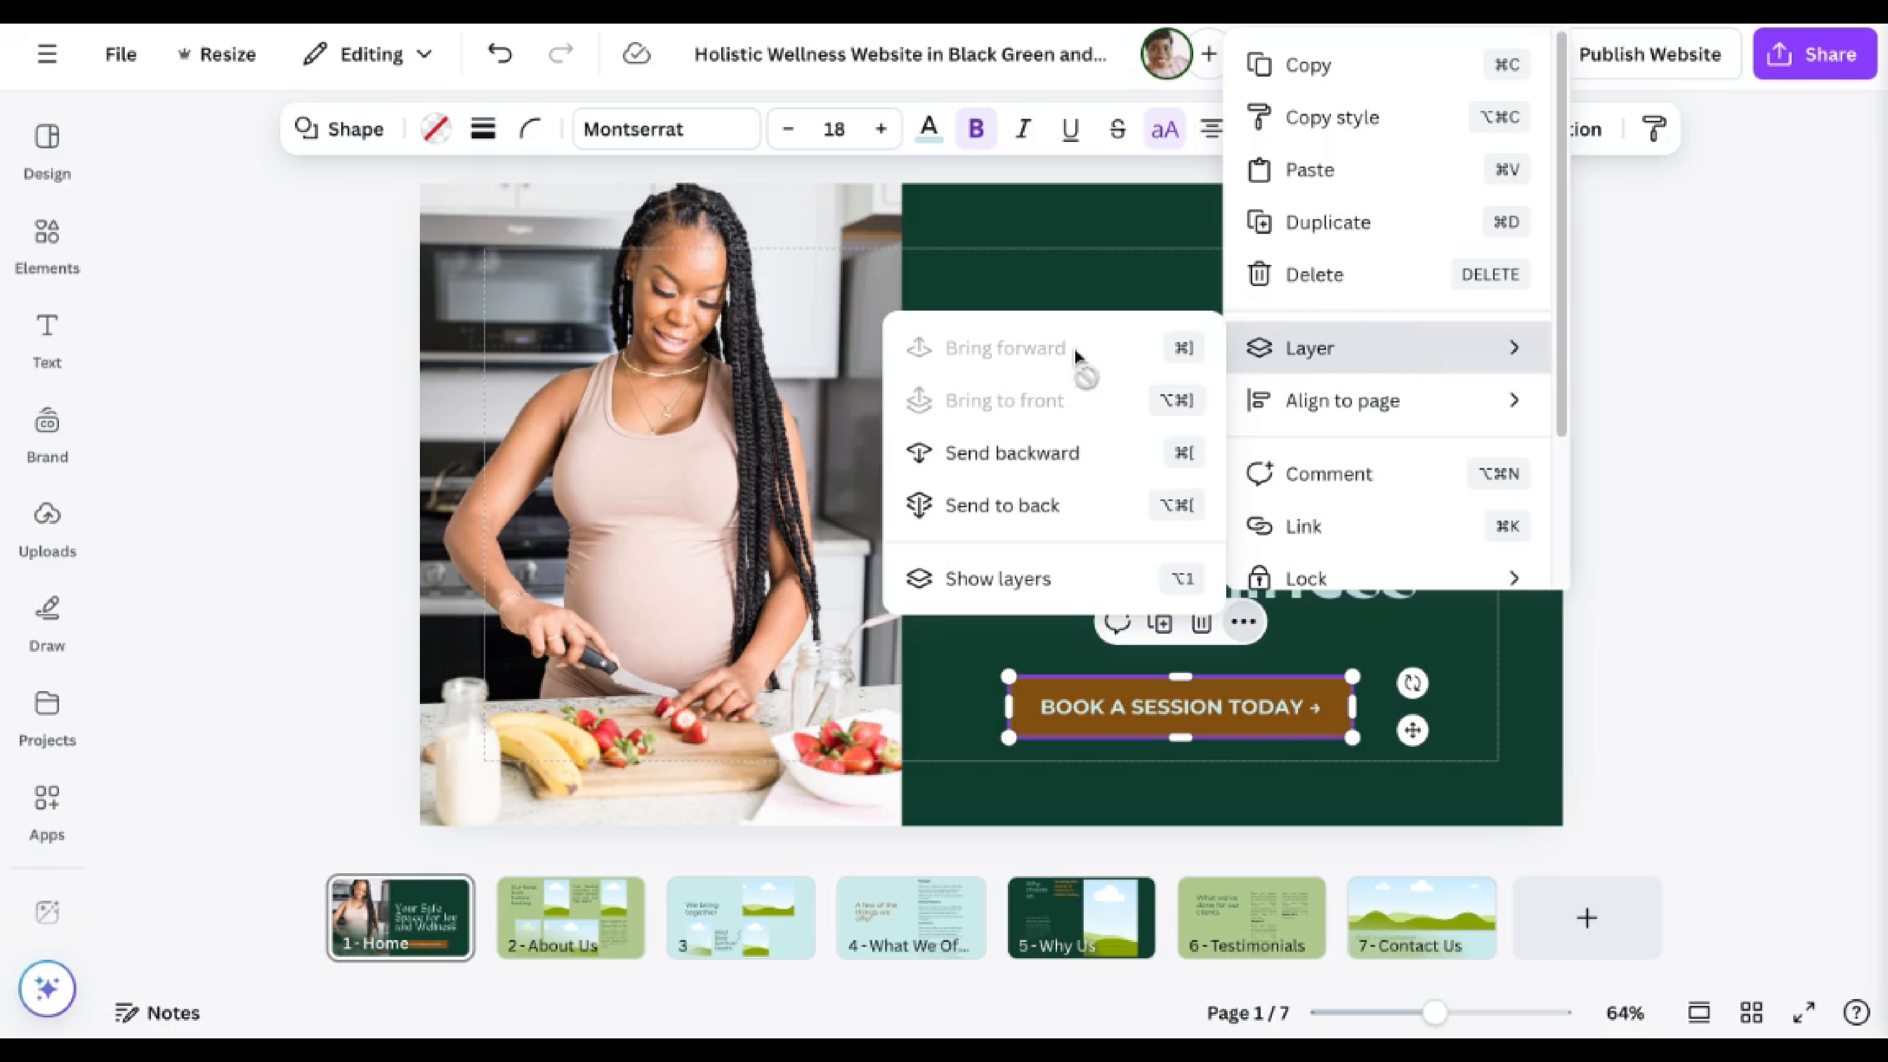
pyautogui.click(1012, 578)
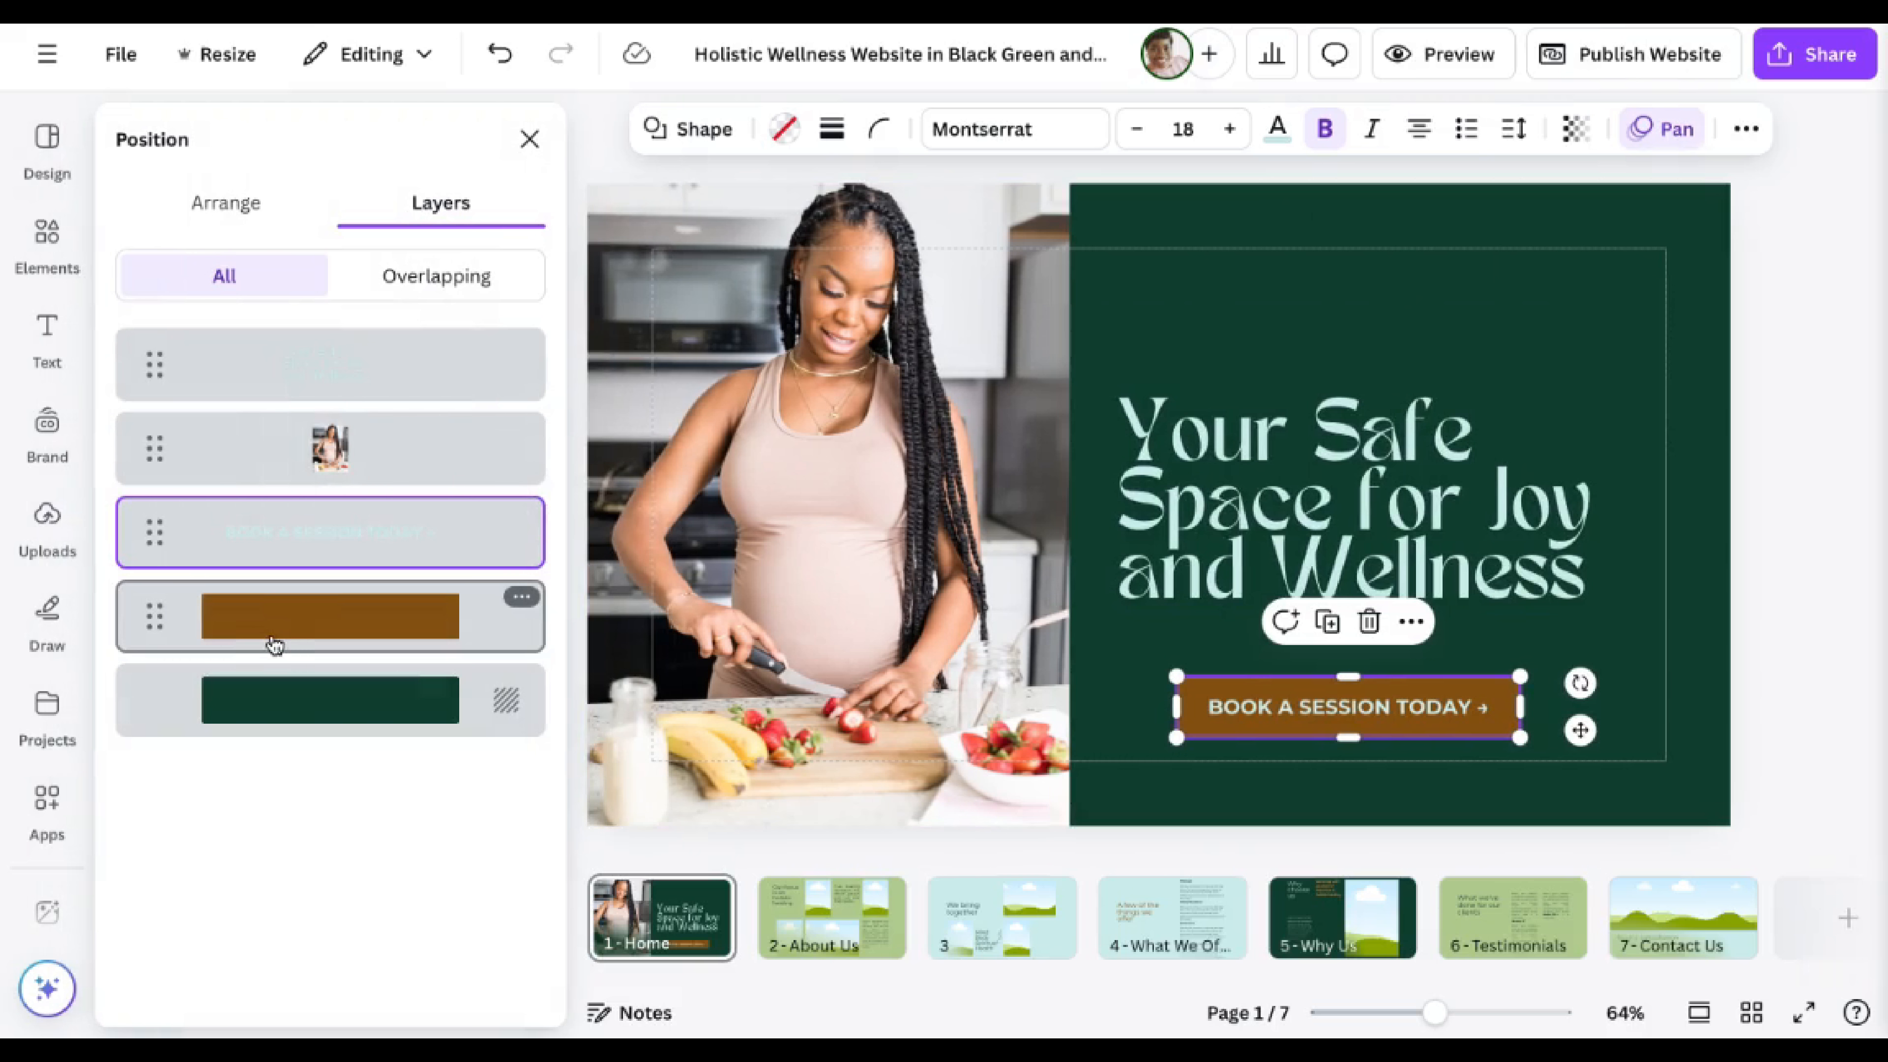
pyautogui.click(283, 636)
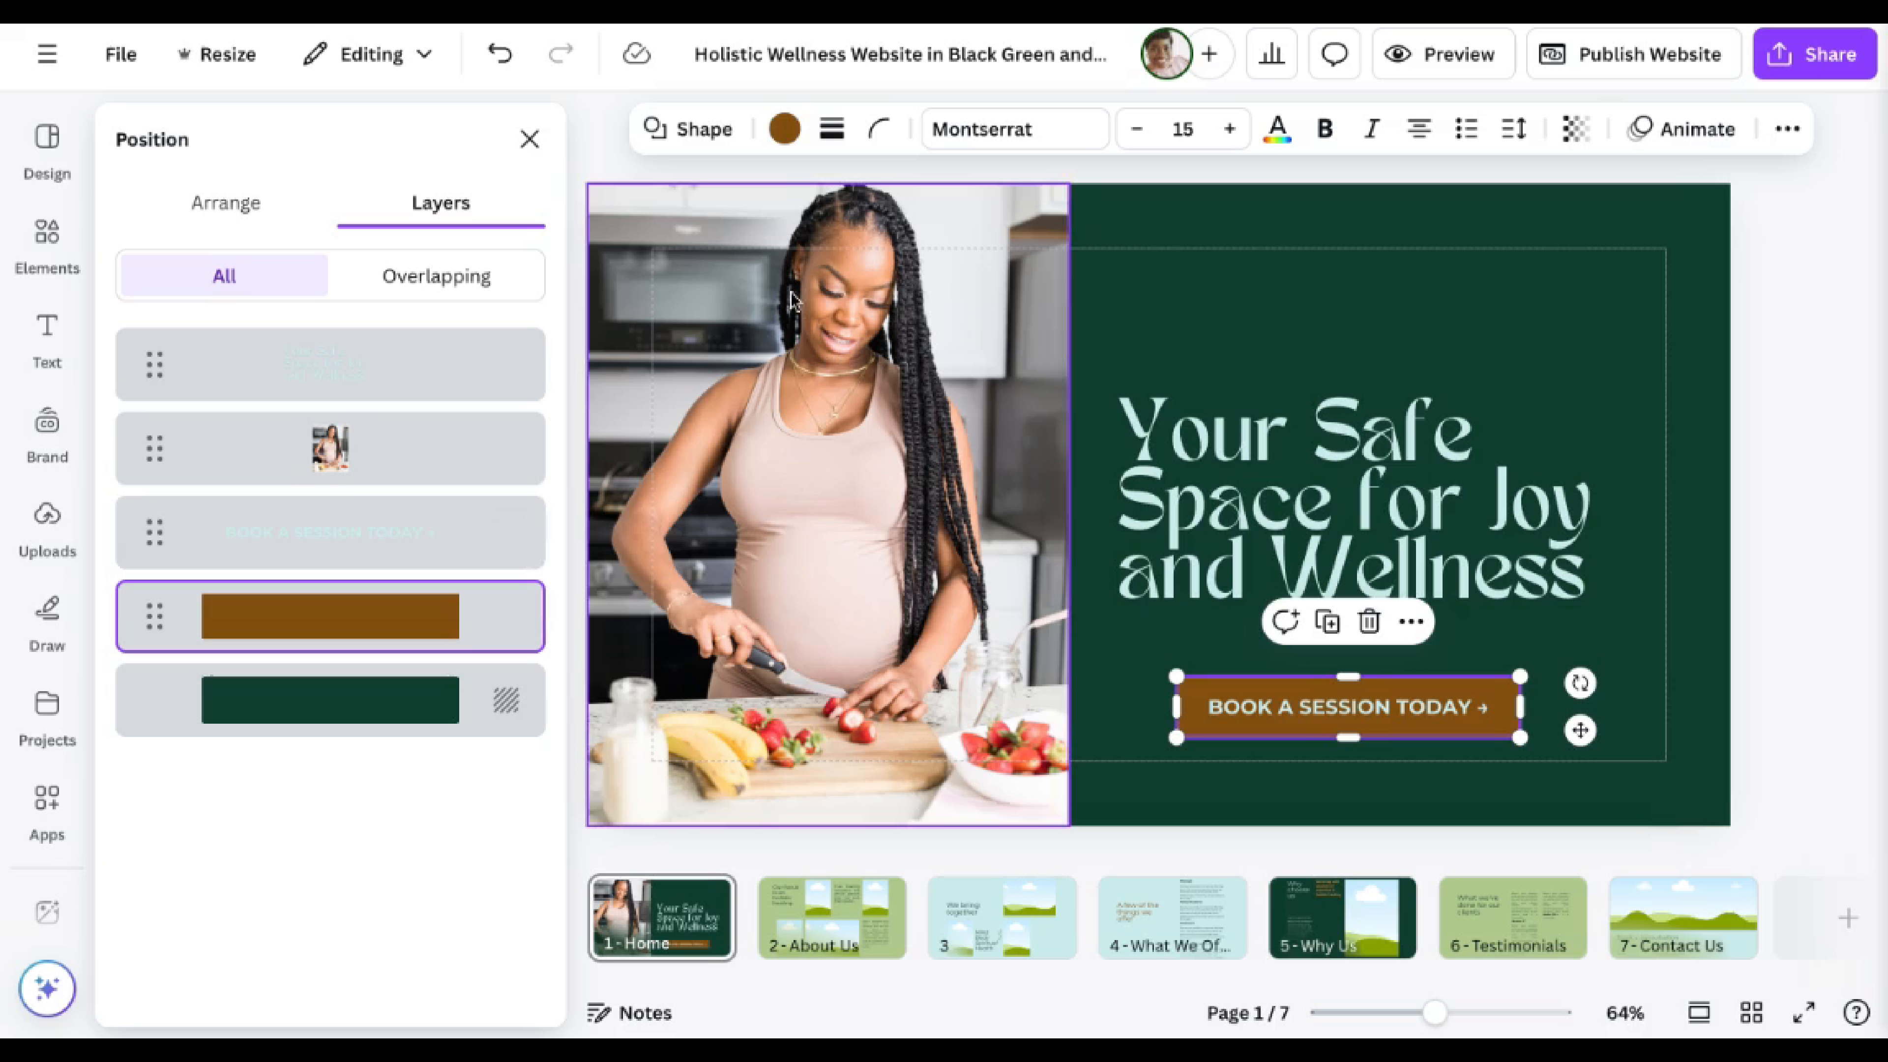
pyautogui.click(784, 129)
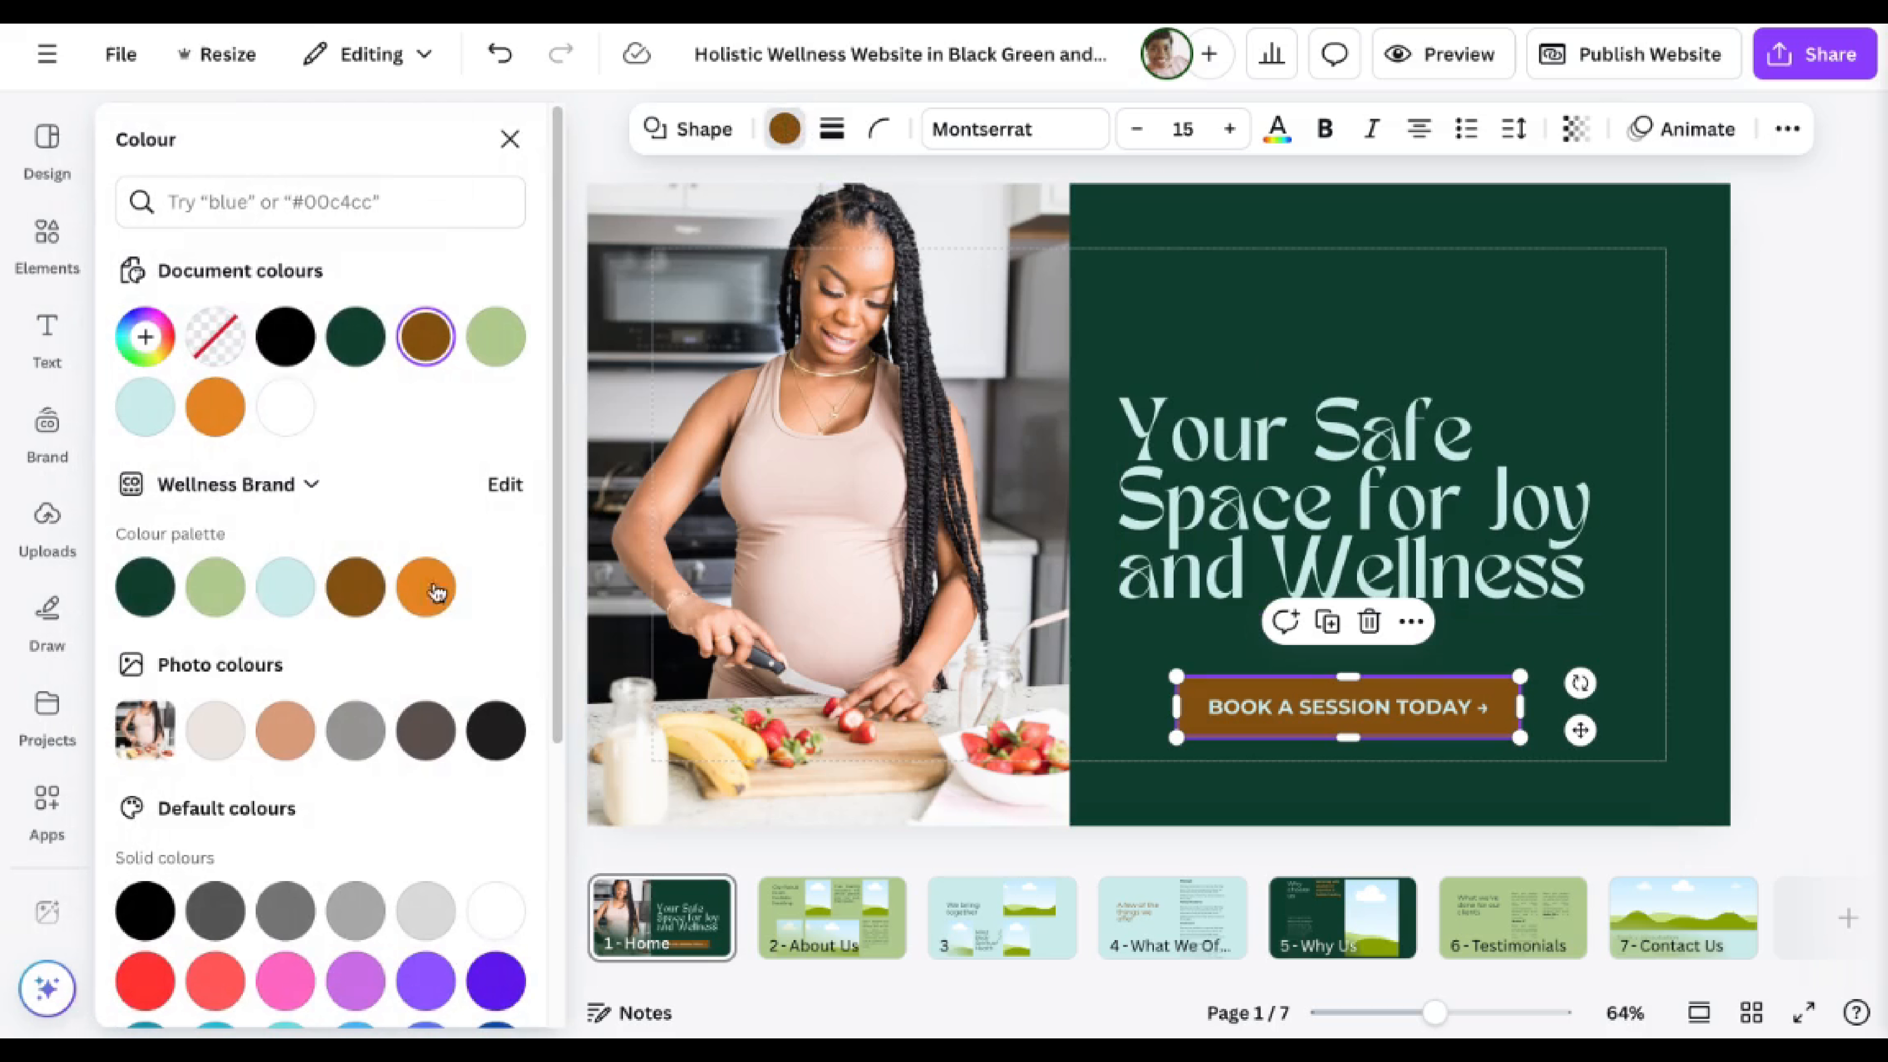
pyautogui.click(215, 586)
pyautogui.click(286, 586)
pyautogui.click(426, 587)
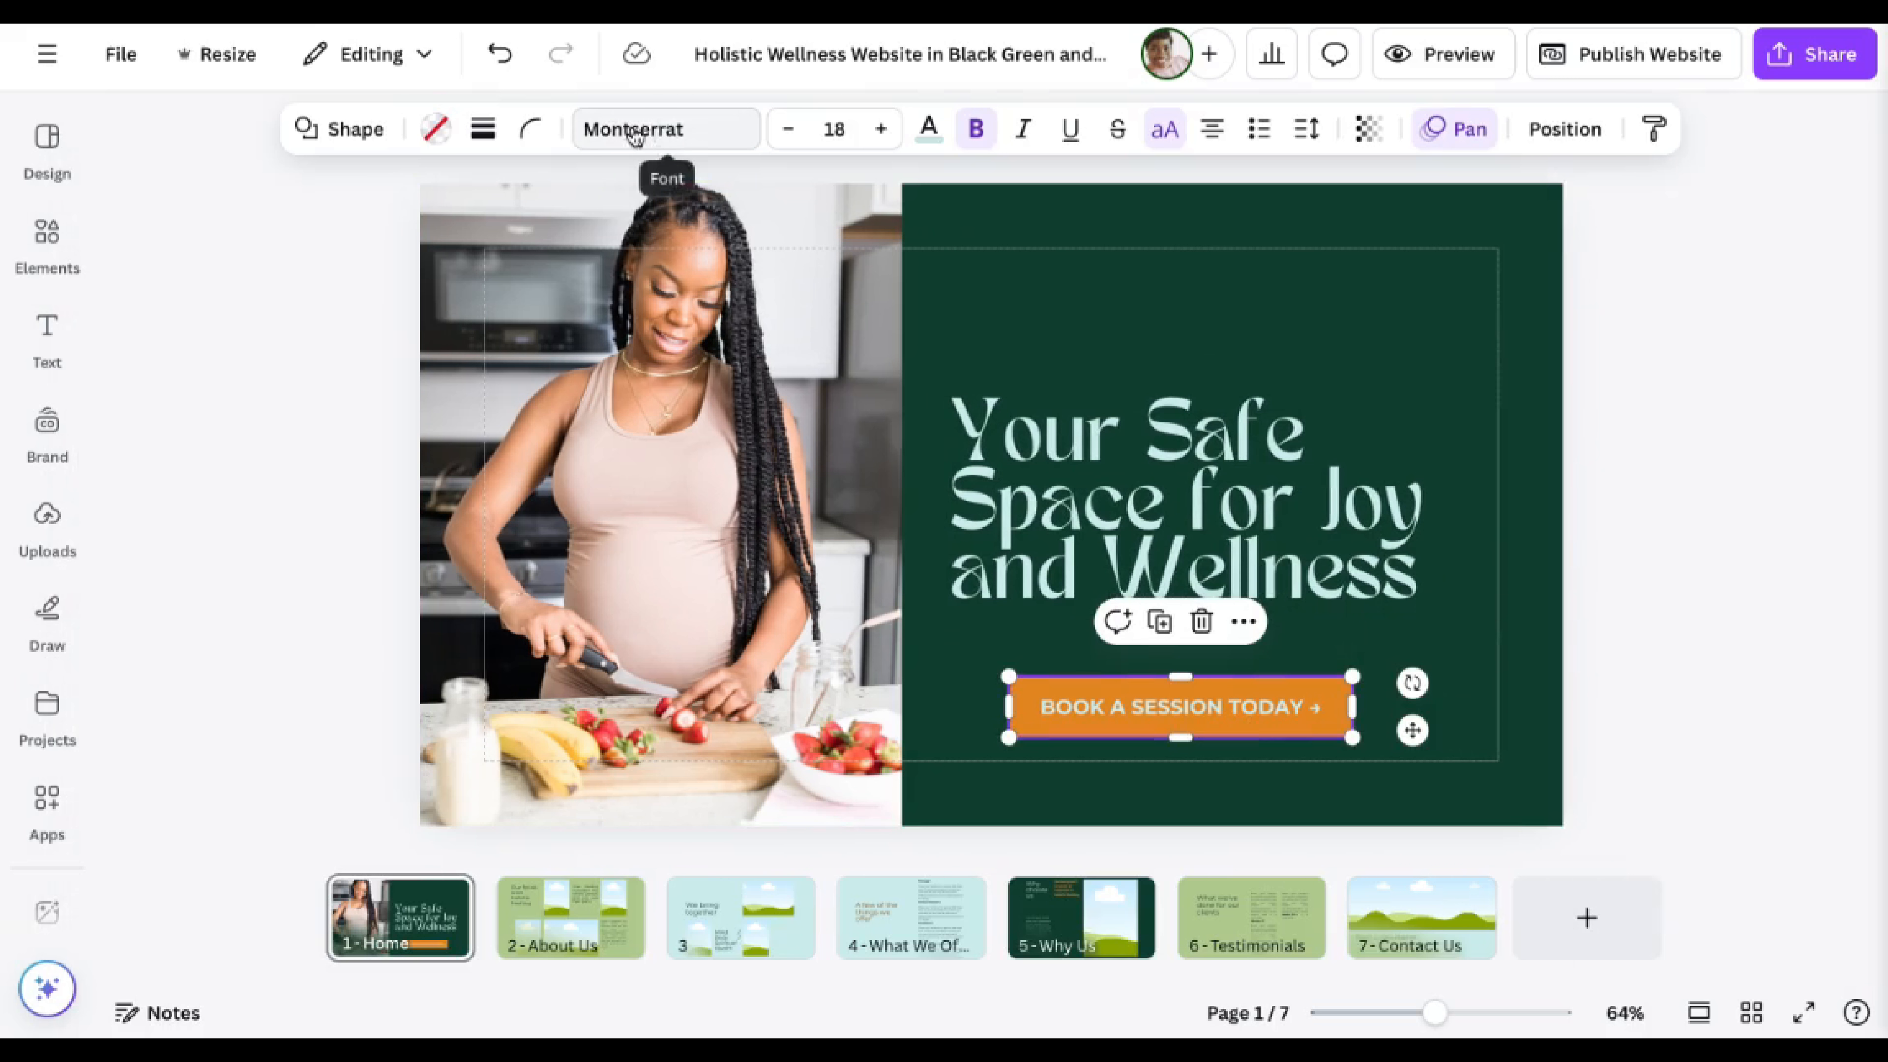
# Change the colour of the "BOOK A SESSION TODAY" text to black.
pyautogui.click(930, 129)
pyautogui.click(215, 336)
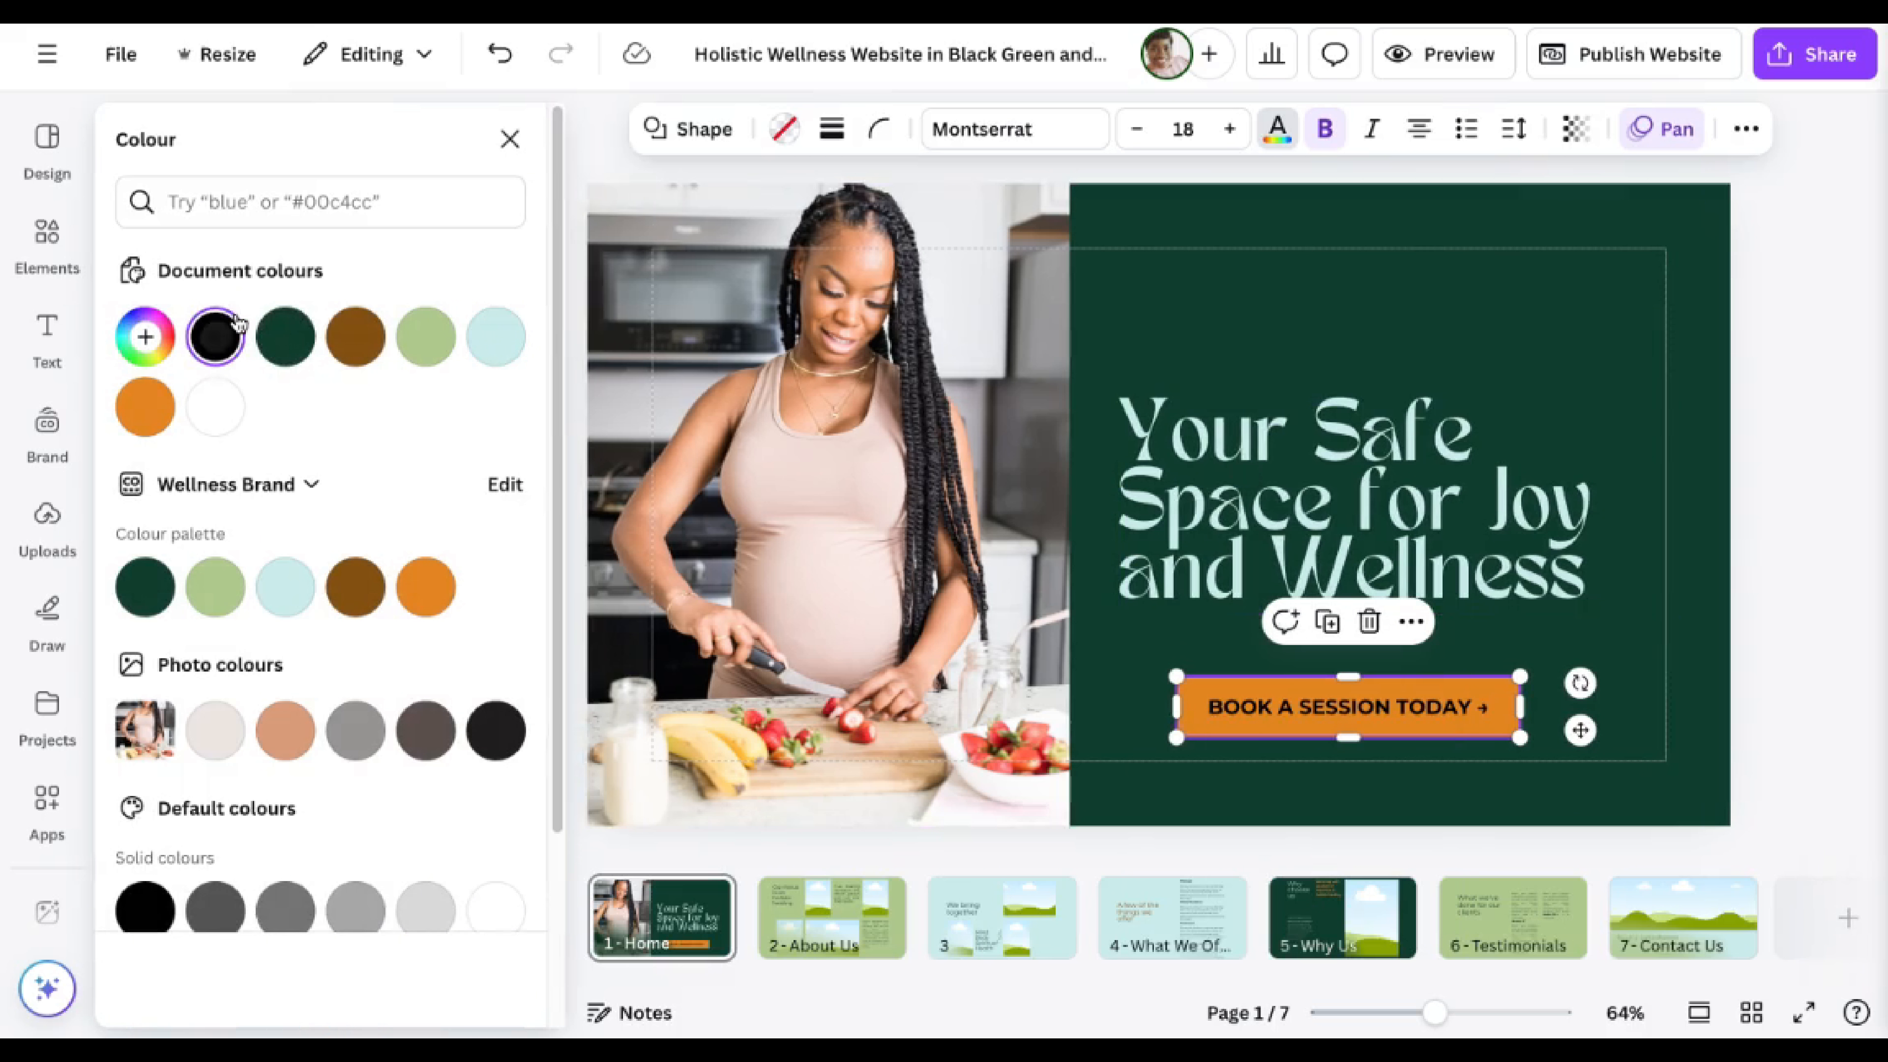
pyautogui.click(1745, 500)
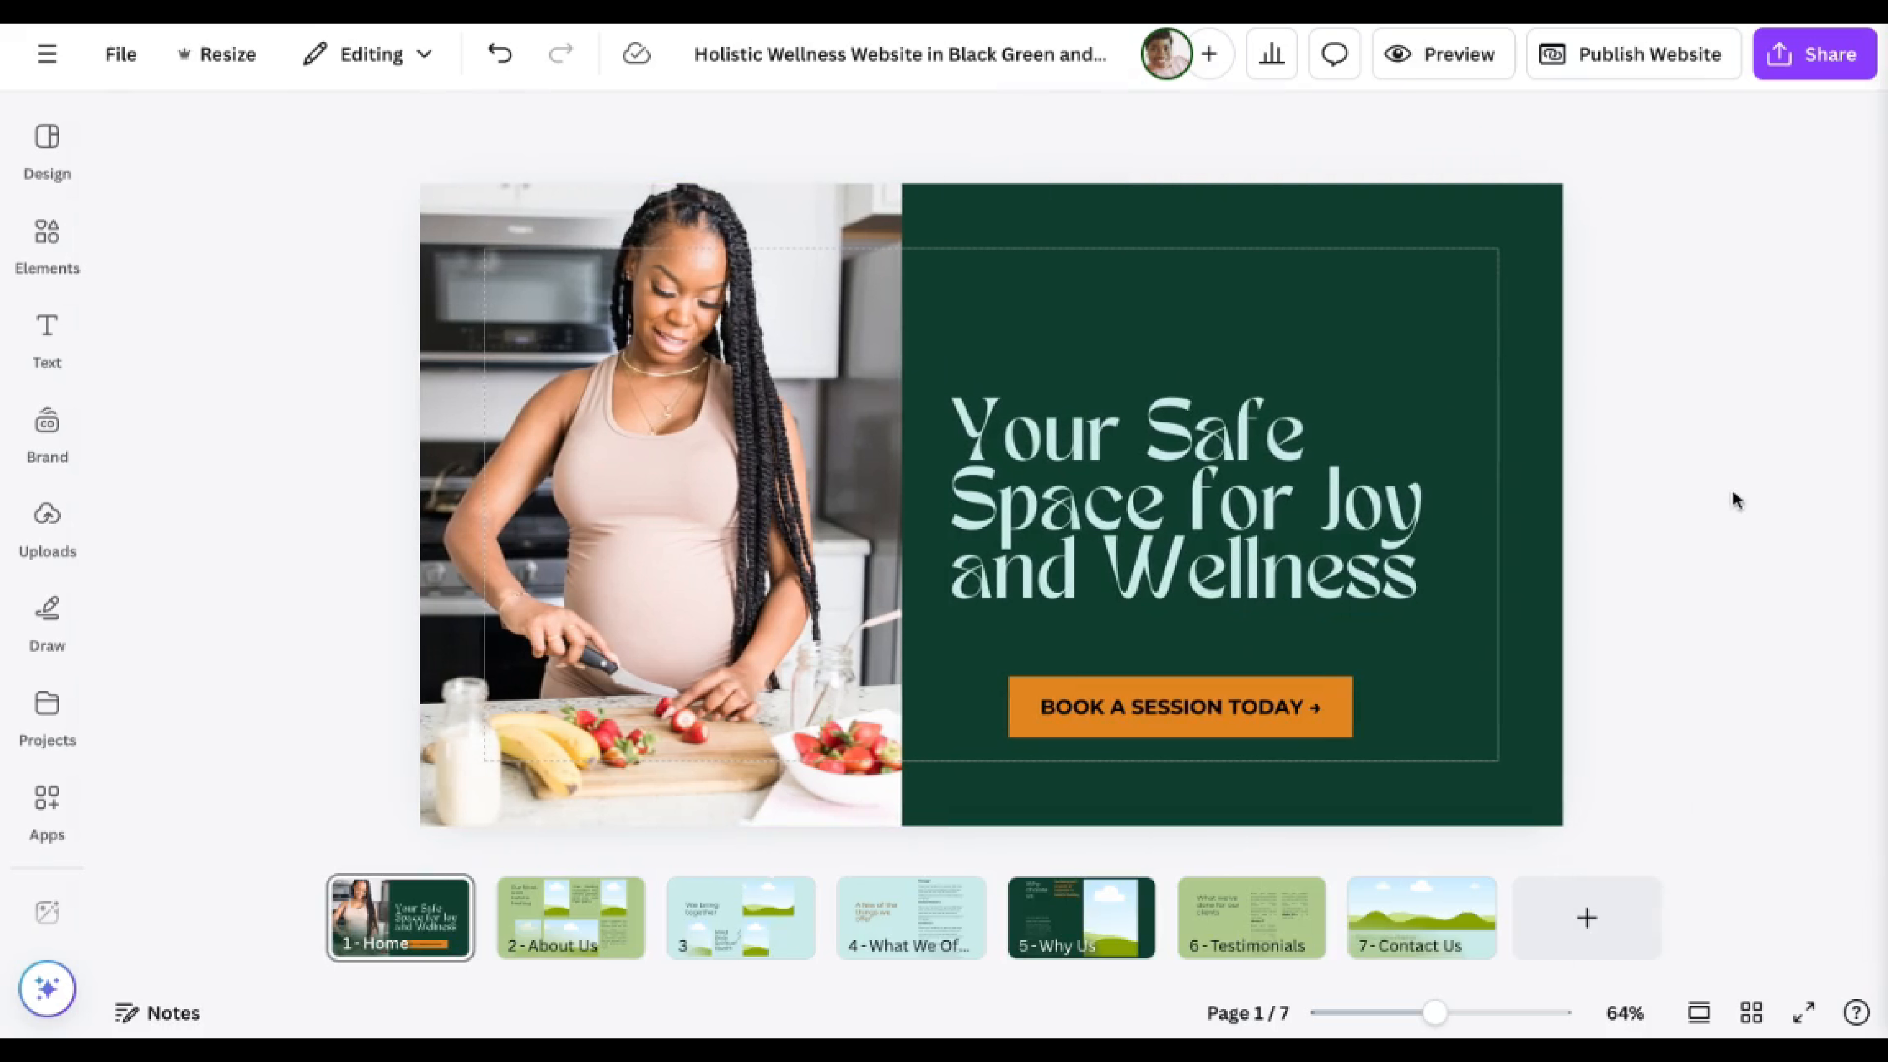
# Enlarge the "Your Safe Space for Joy and Wellness" heading to font size 61.7, keeping it within the page margin.
pyautogui.click(1493, 497)
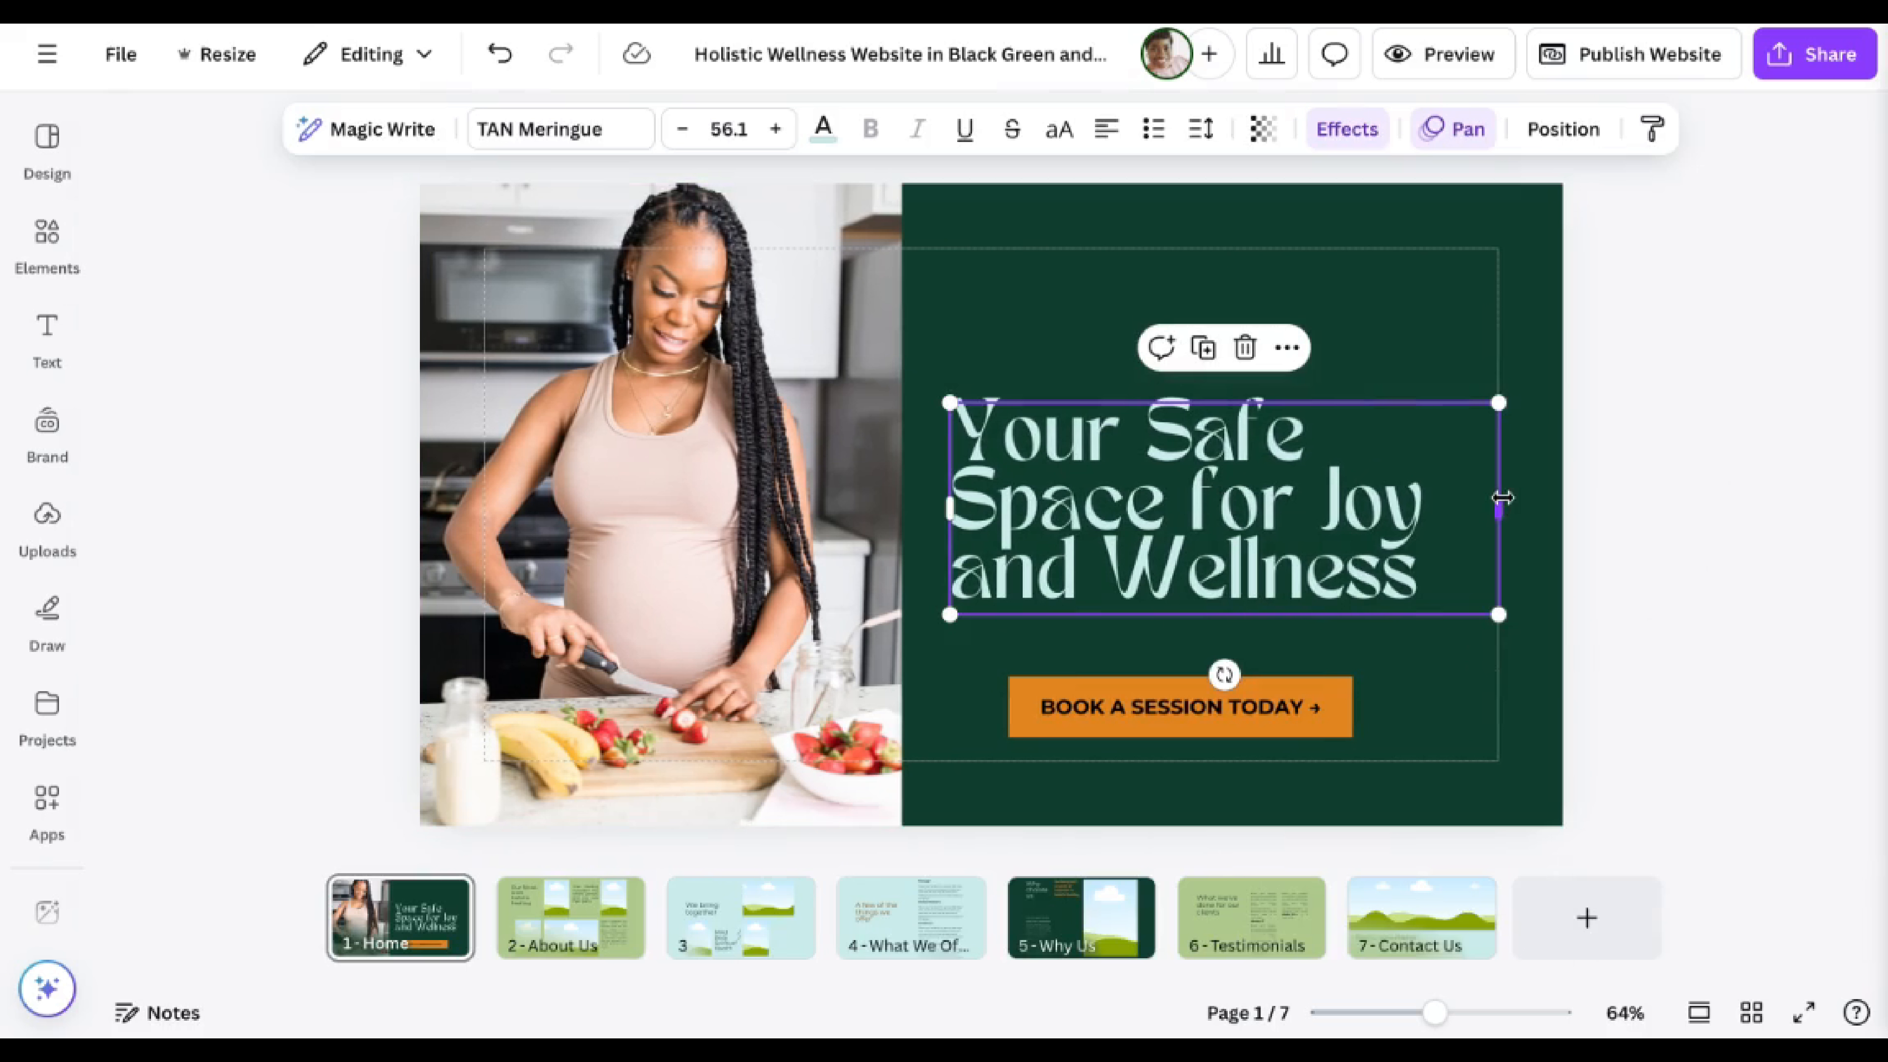
pyautogui.moveTo(1502, 498); pyautogui.dragTo(1496, 497)
pyautogui.moveTo(1498, 402); pyautogui.dragTo(1450, 394)
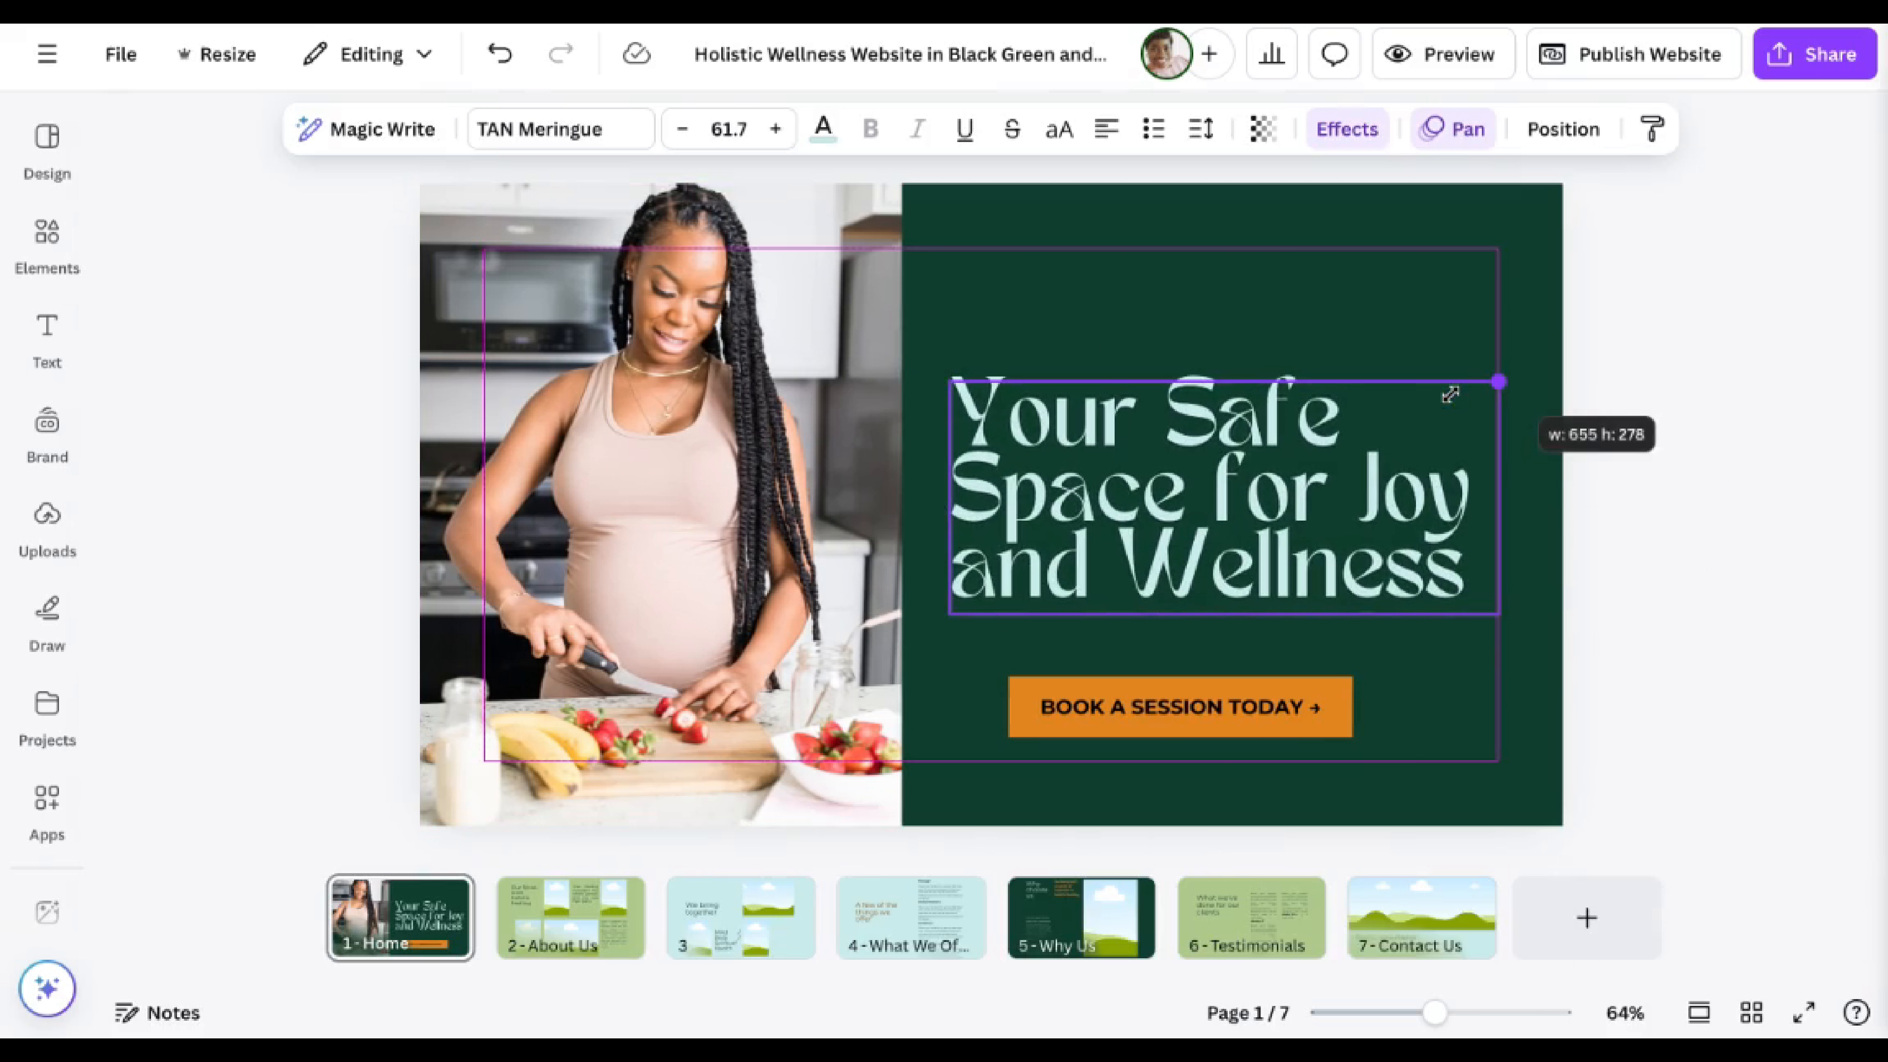
# Duplicate the kitchen photo and enlarge the copy to cover the green half of the page.
pyautogui.click(46, 236)
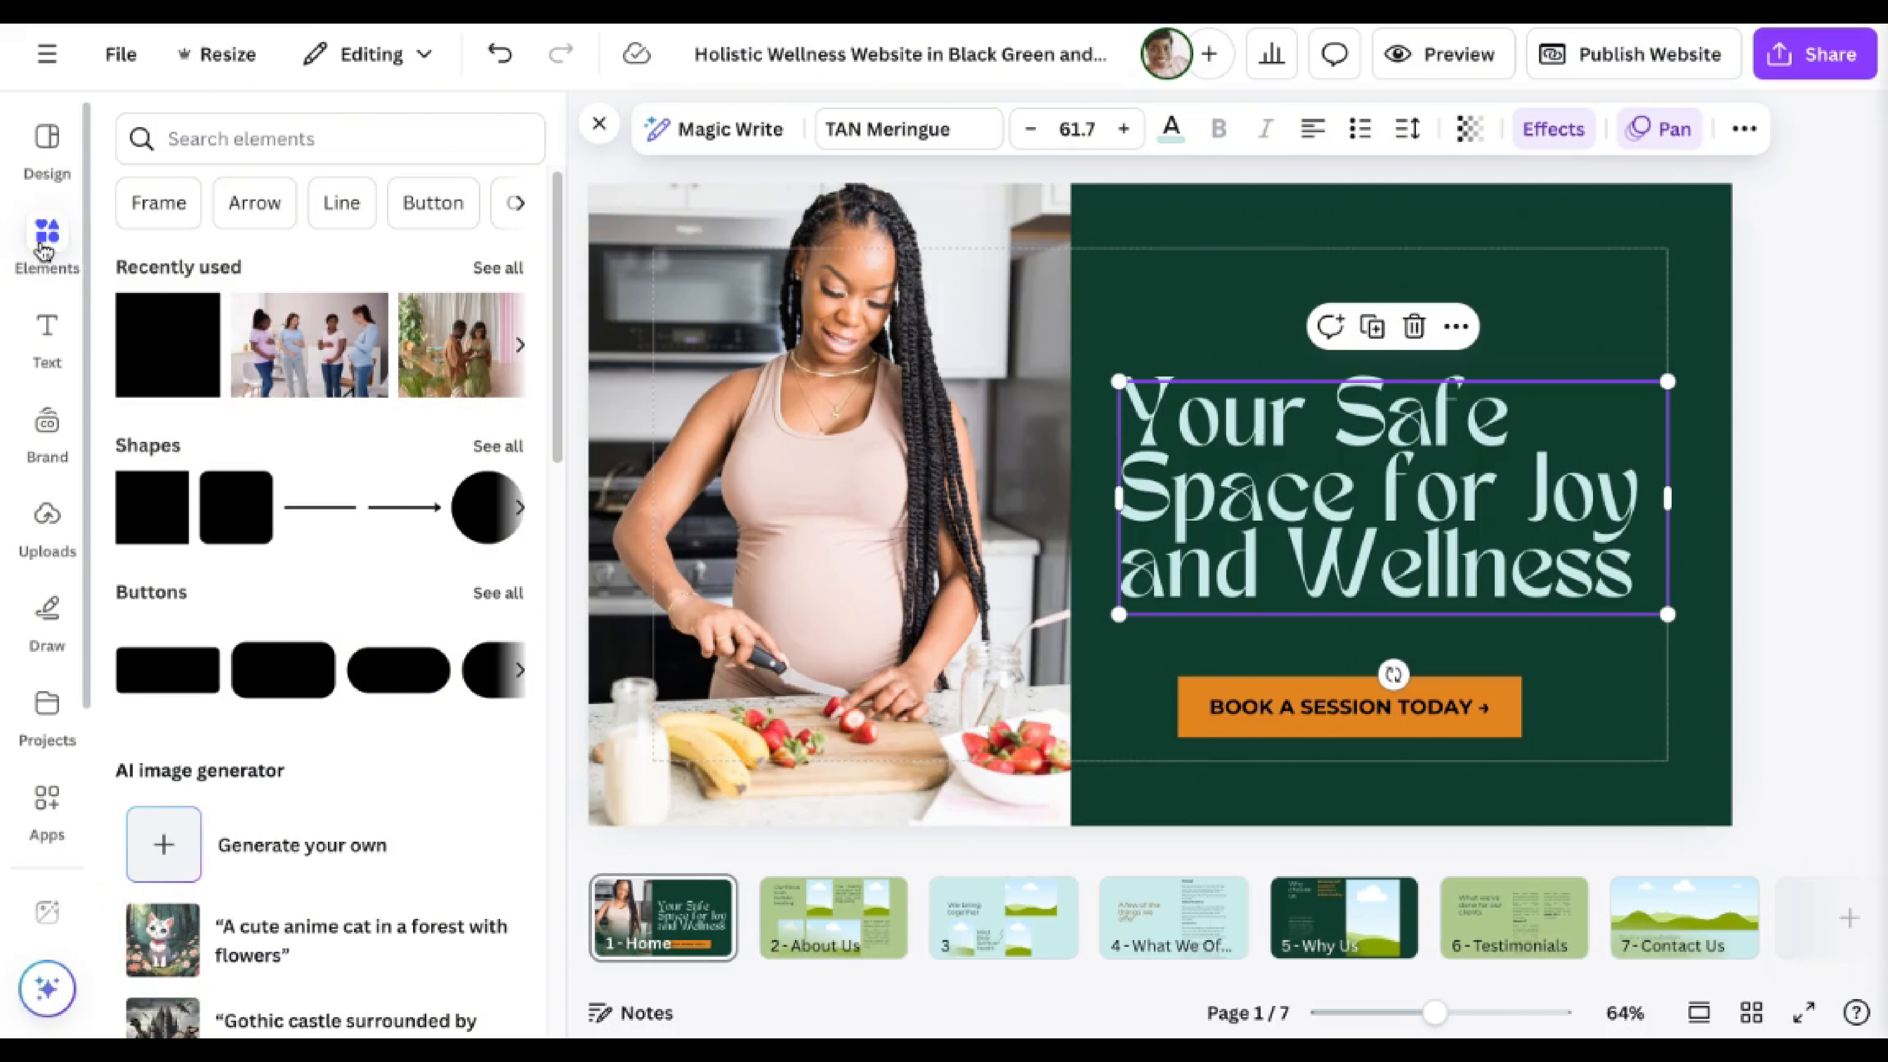
pyautogui.click(851, 539)
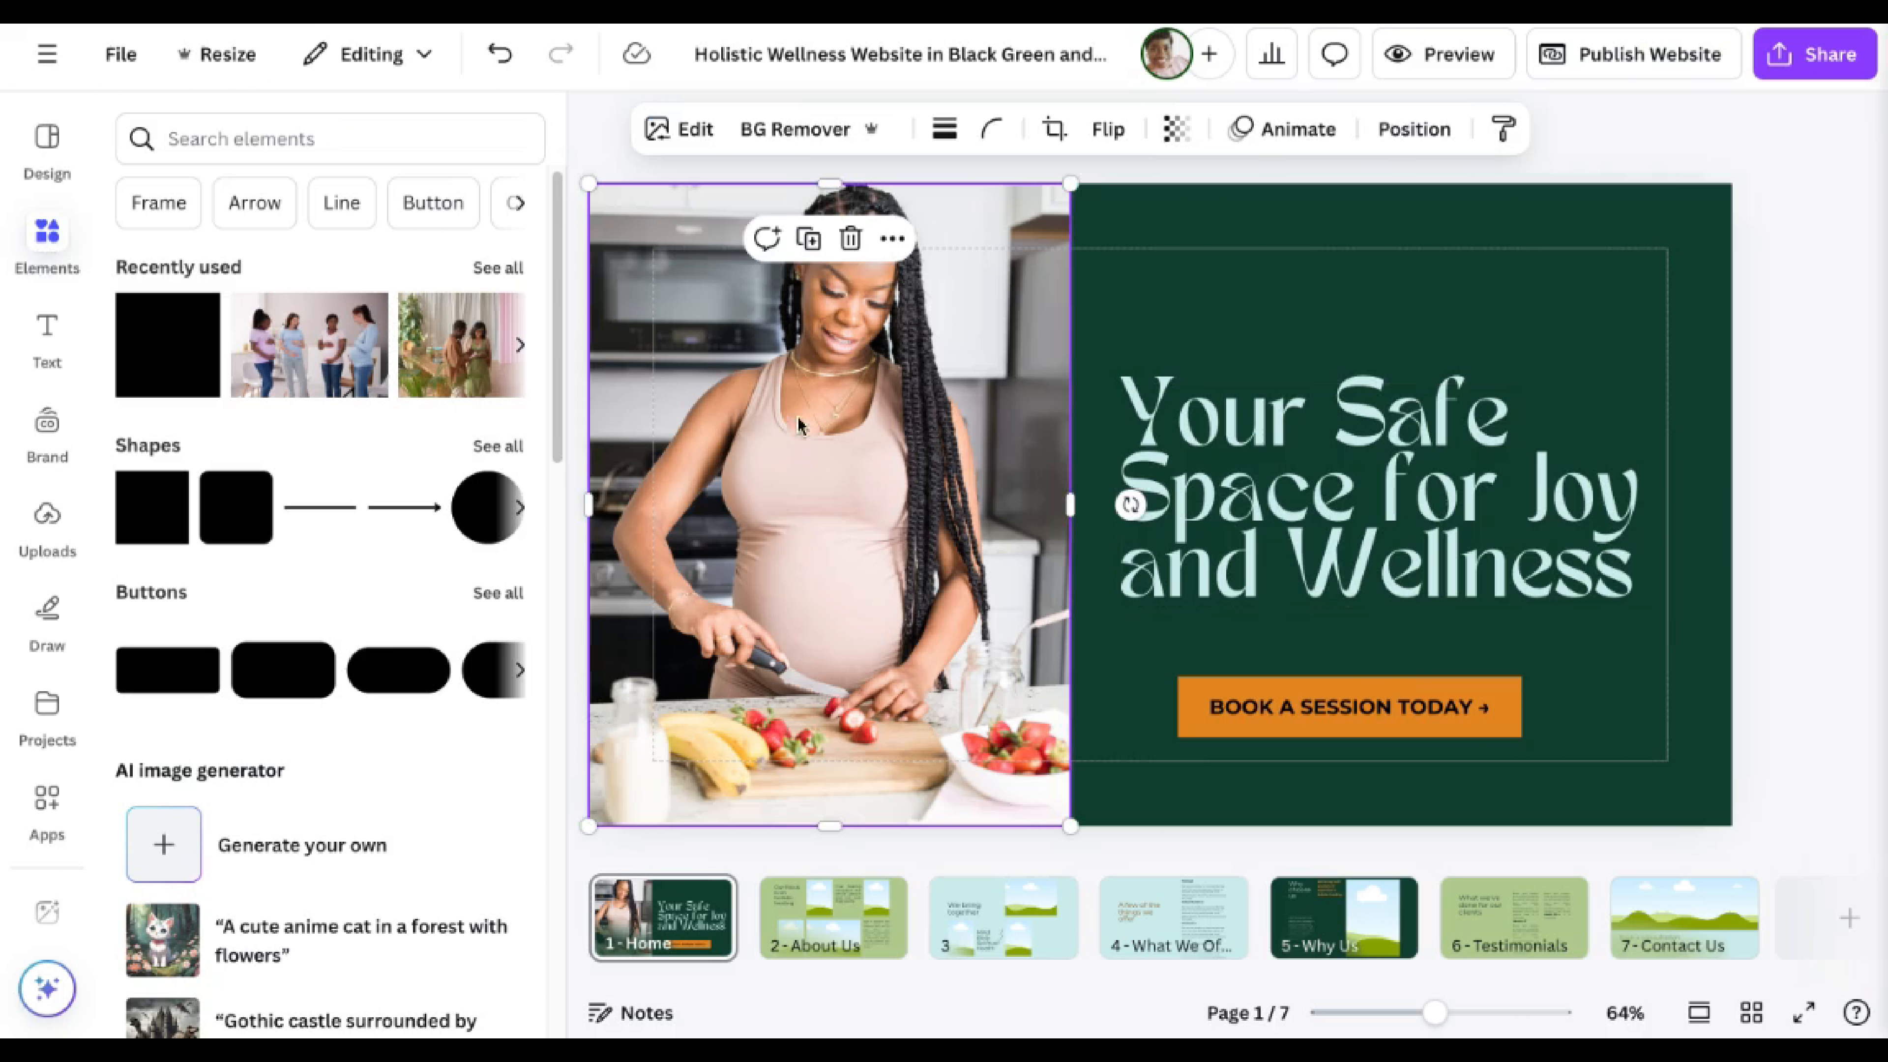
pyautogui.click(808, 239)
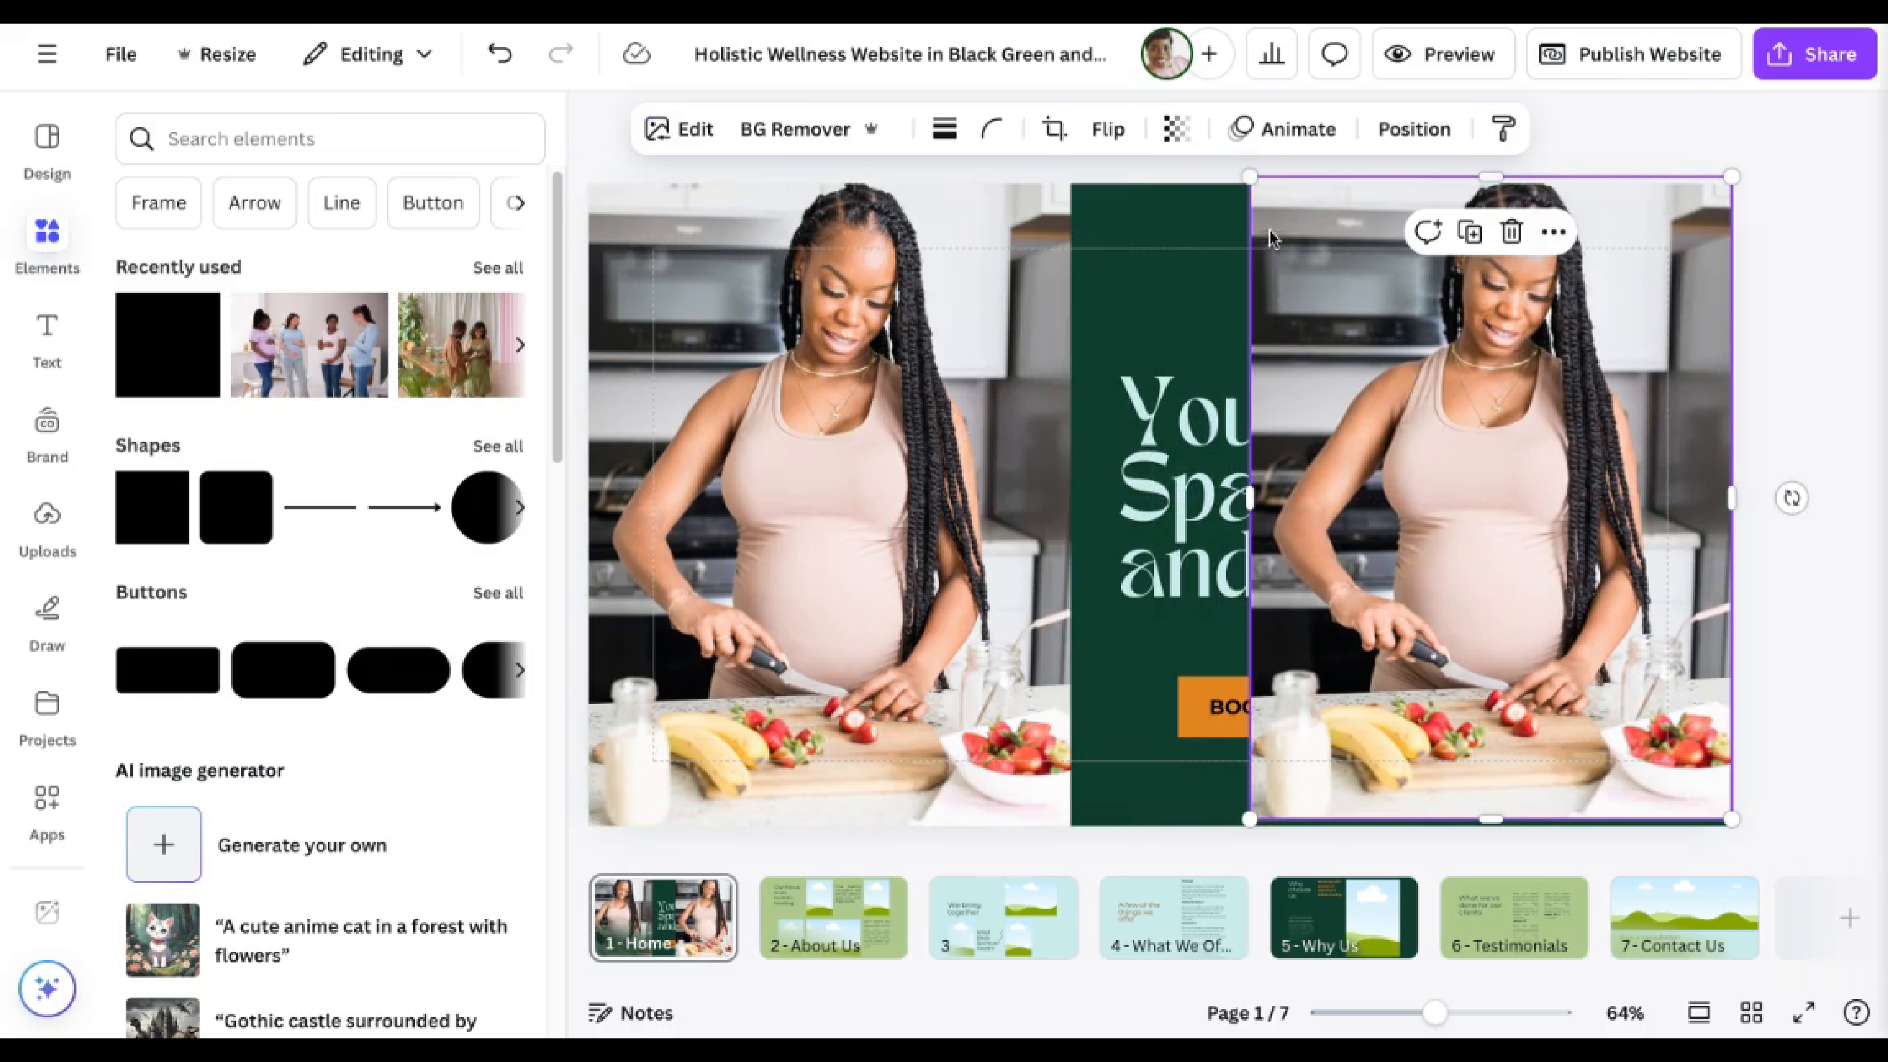
pyautogui.moveTo(1250, 178); pyautogui.dragTo(1254, 184)
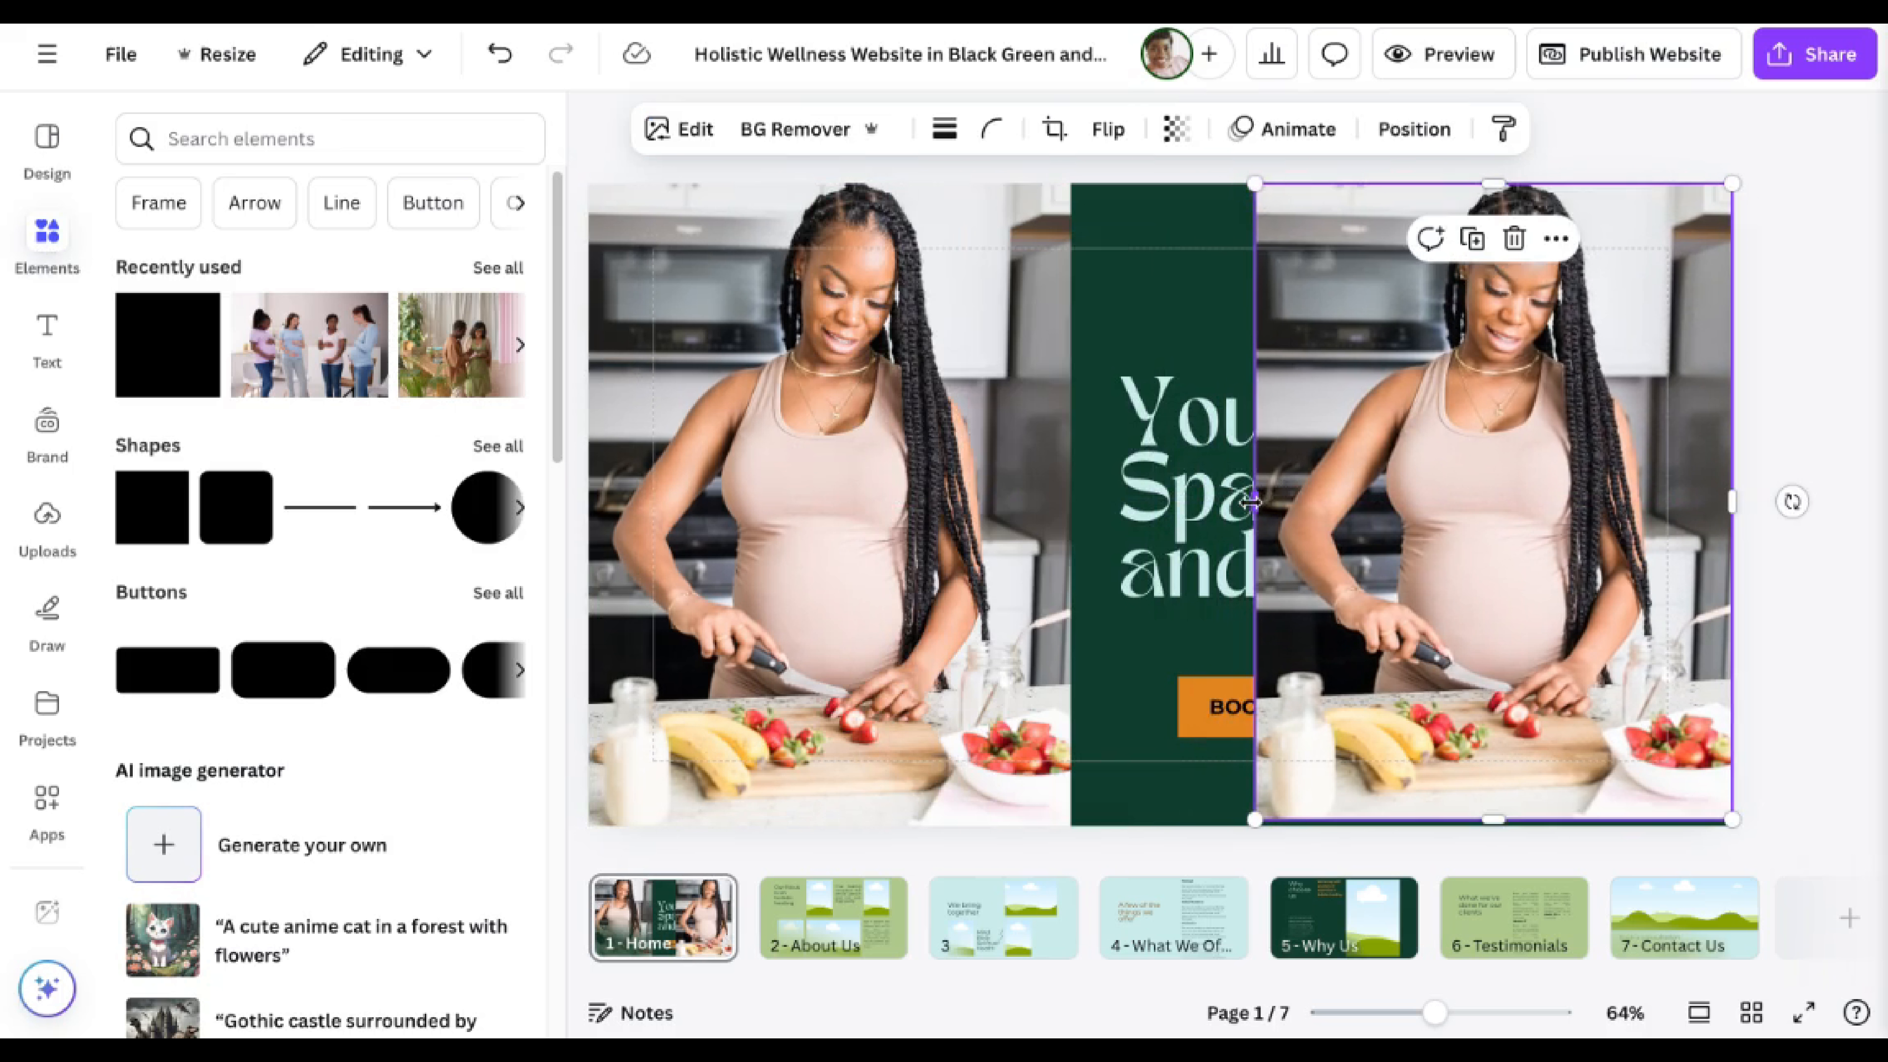
pyautogui.moveTo(1252, 503); pyautogui.dragTo(1066, 491)
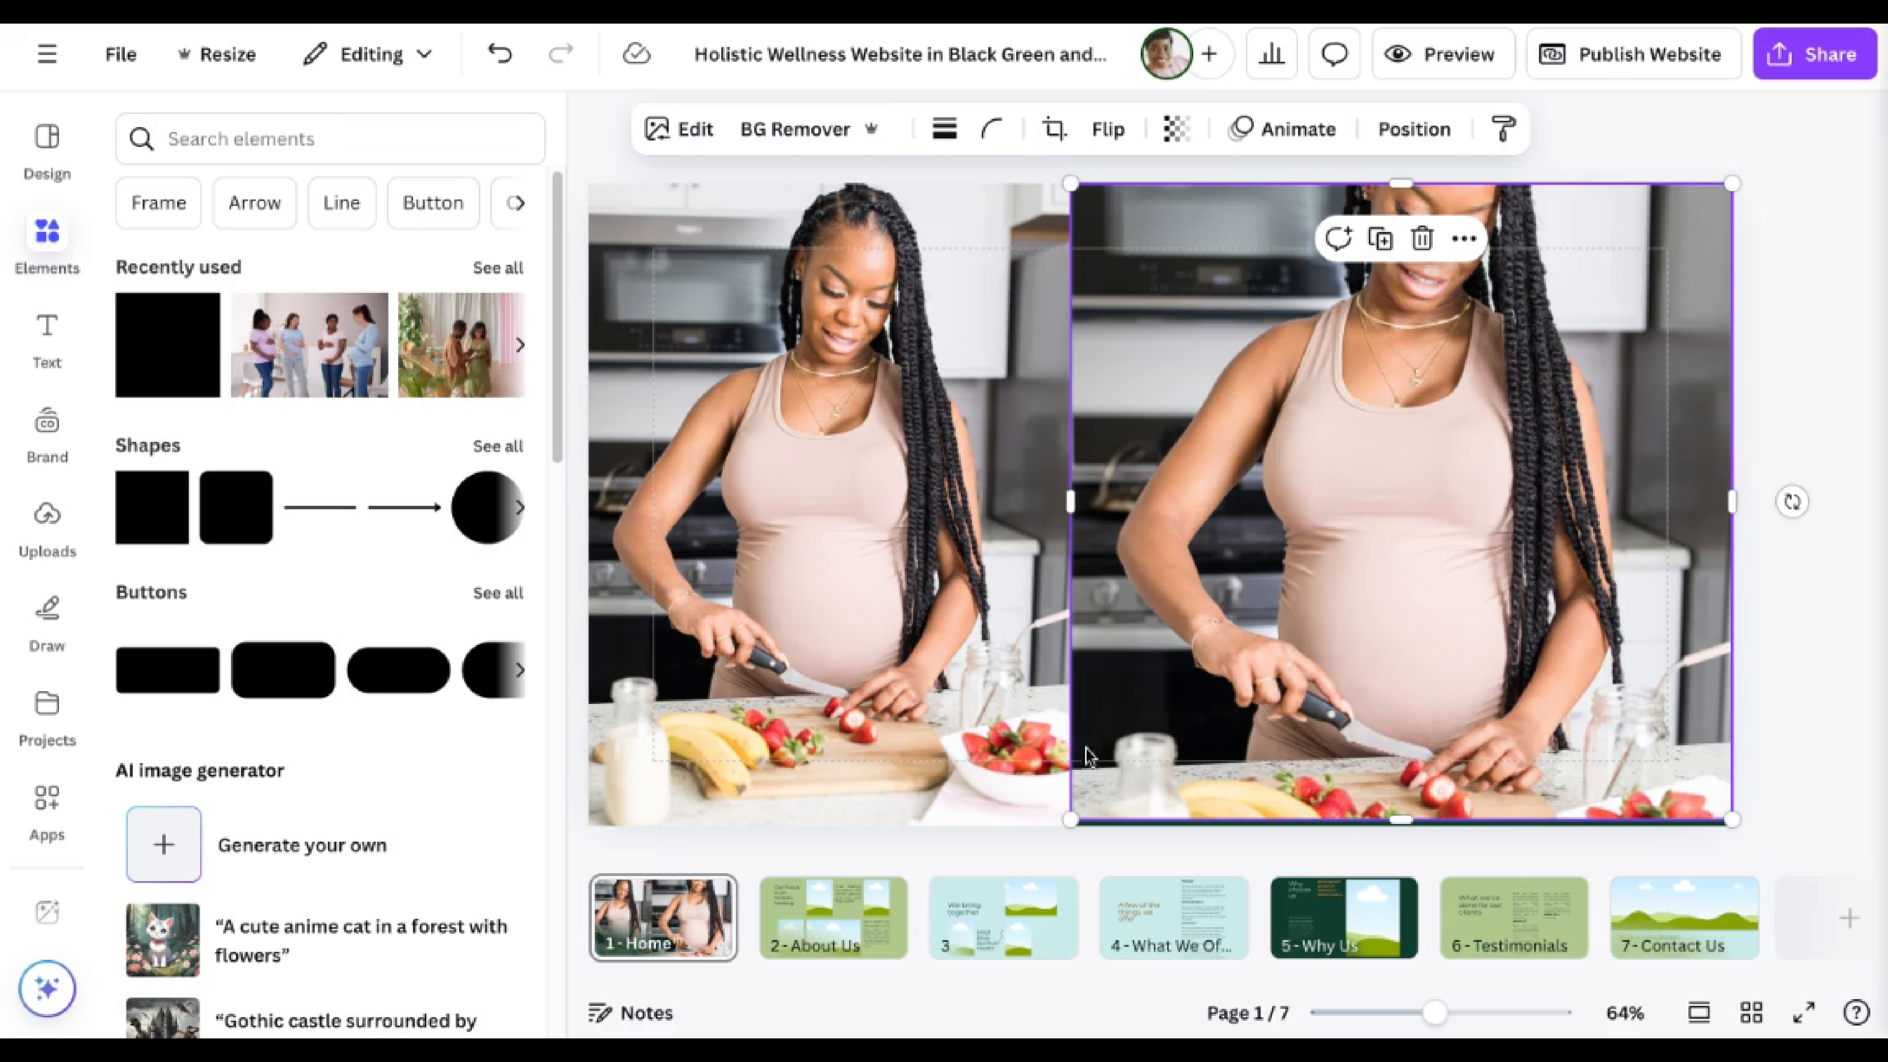
pyautogui.moveTo(1068, 815); pyautogui.dragTo(1053, 824)
# Send the enlarged photo copy behind the original photo, heading and button, and set its transparency to 16.
pyautogui.hotkey('ctrl', '[')
pyautogui.hotkey('ctrl', '[')
pyautogui.hotkey('ctrl', '[')
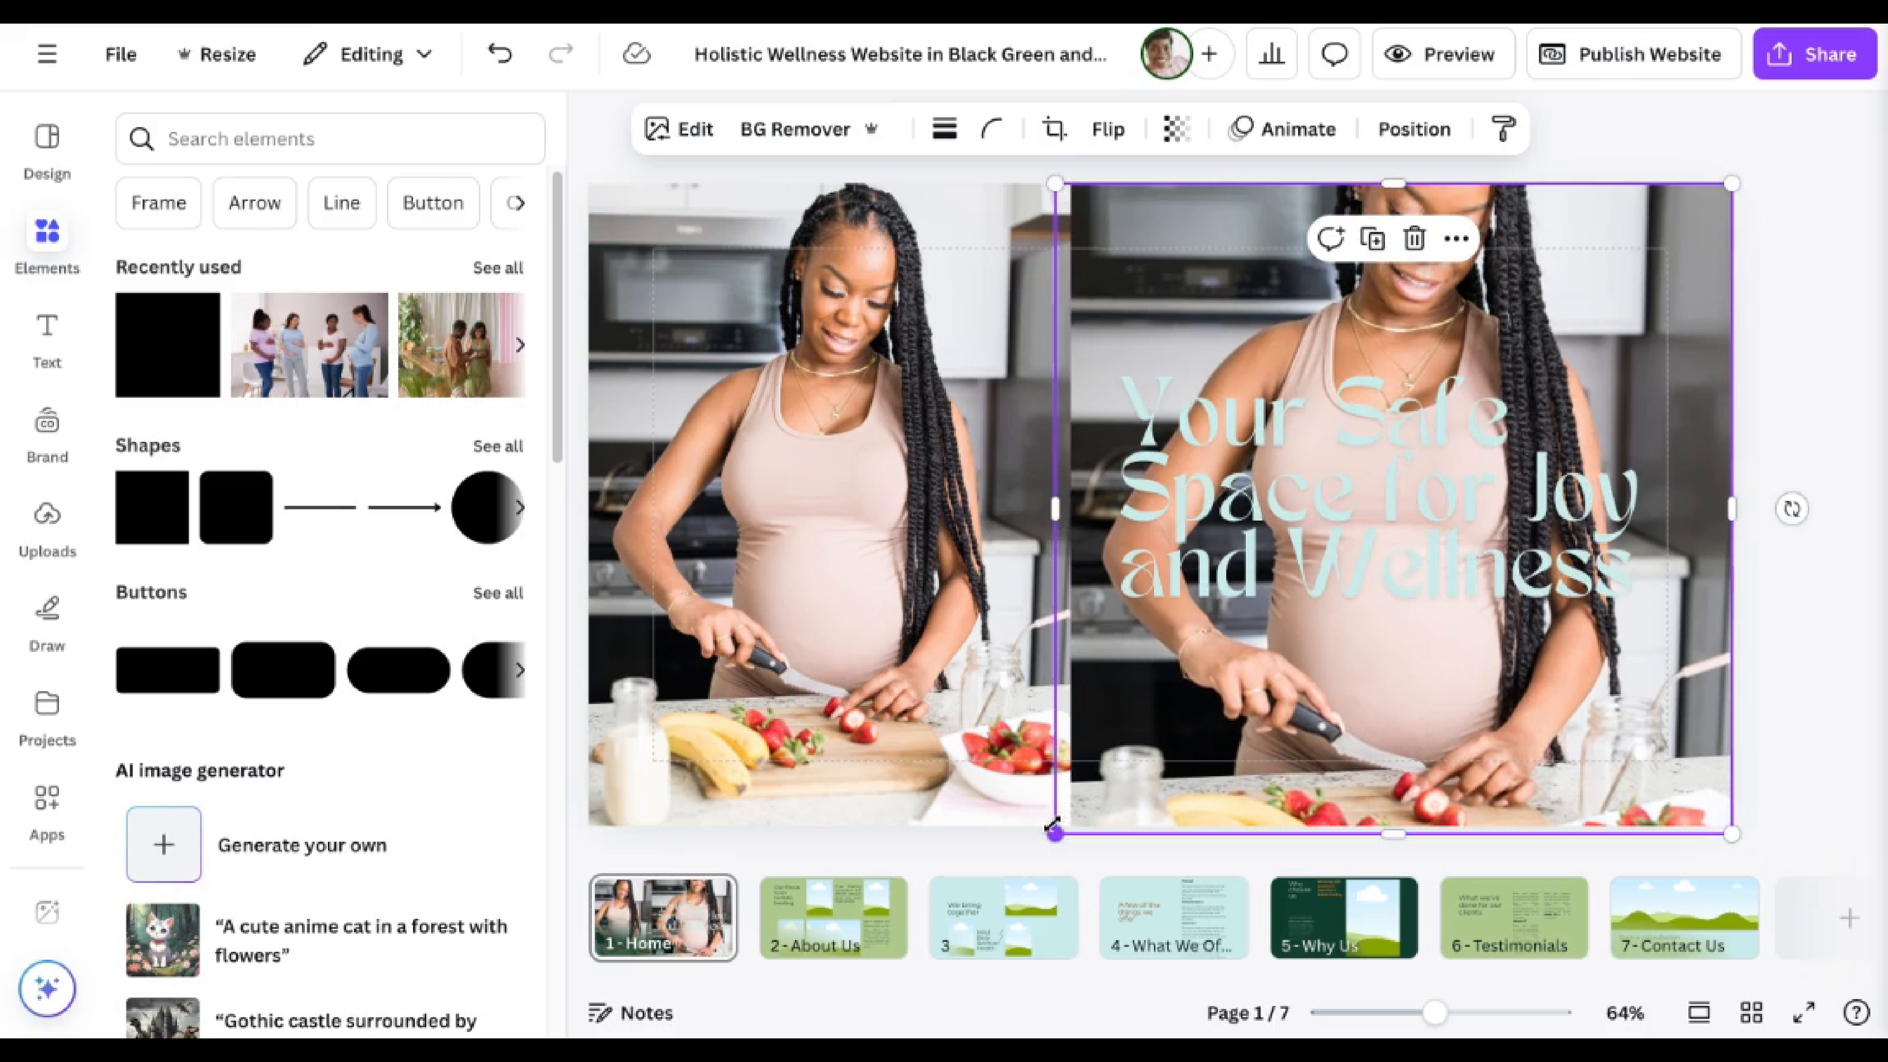
pyautogui.hotkey('ctrl', '[')
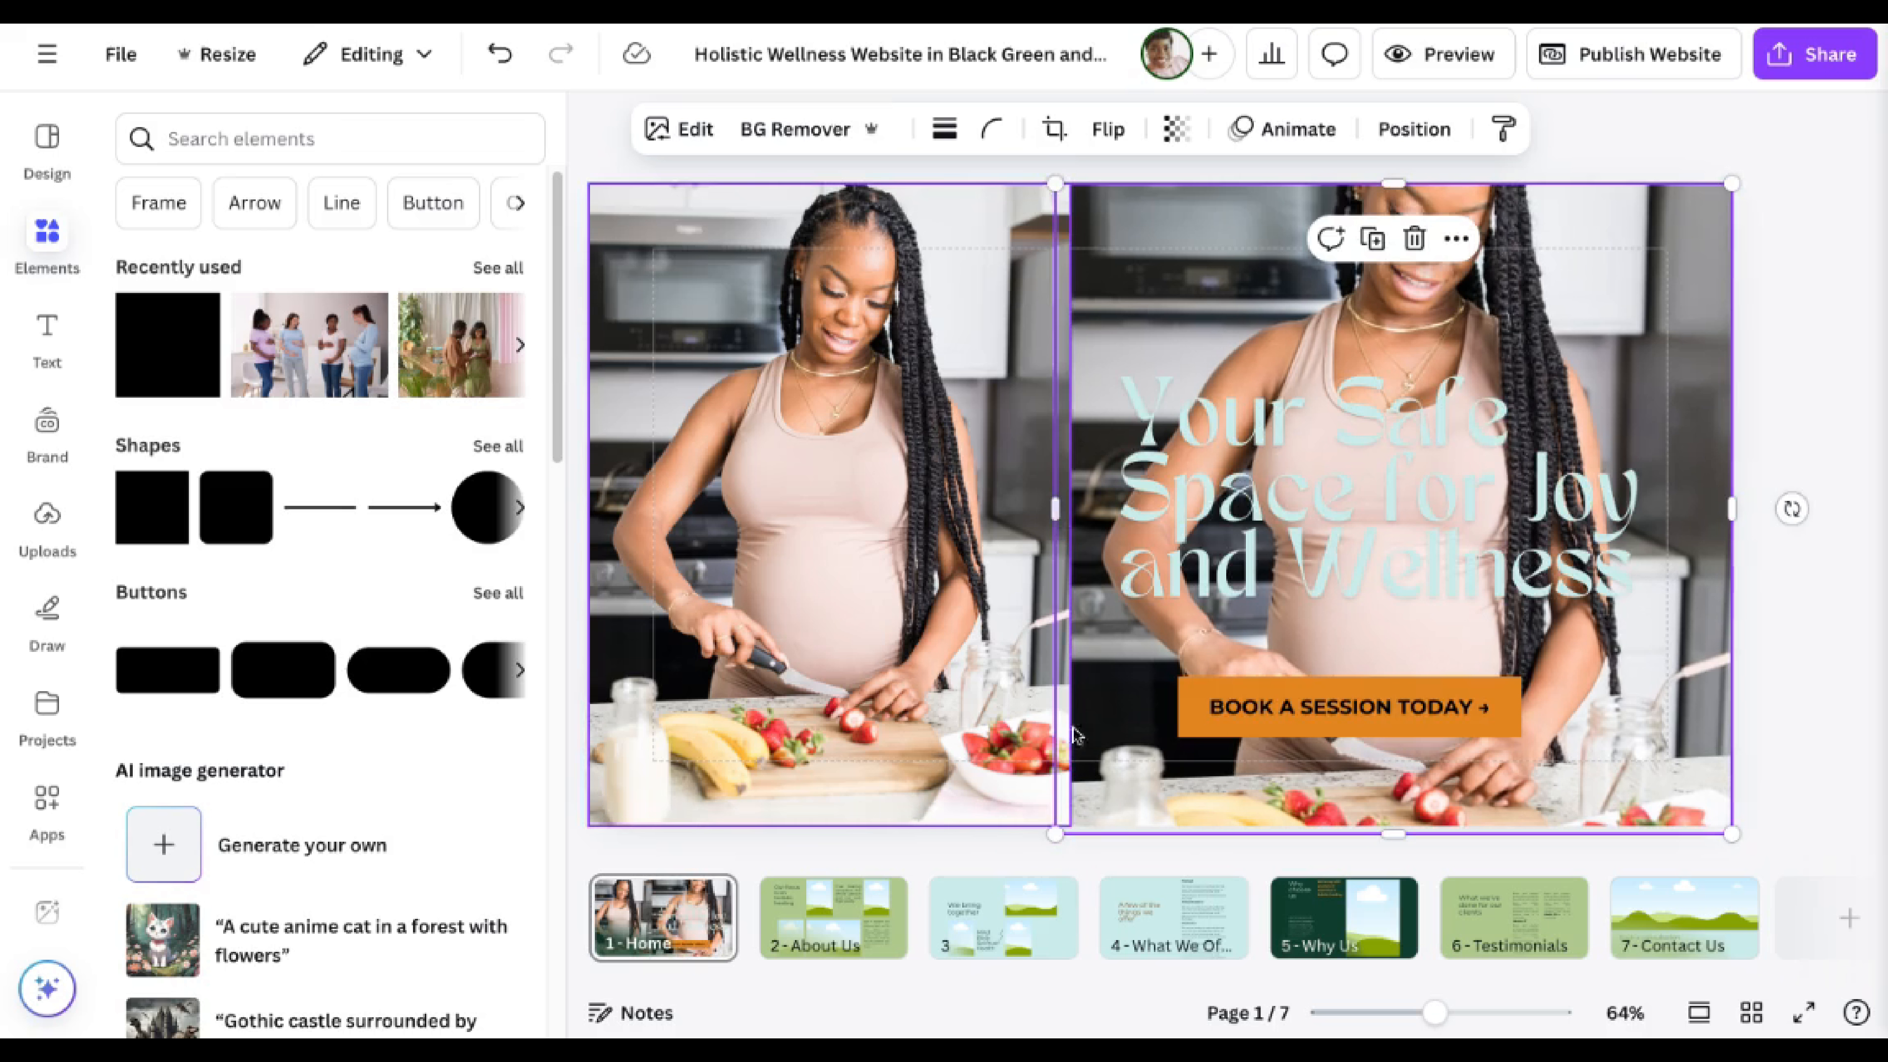
pyautogui.click(1173, 126)
pyautogui.moveTo(1217, 242); pyautogui.dragTo(1074, 237)
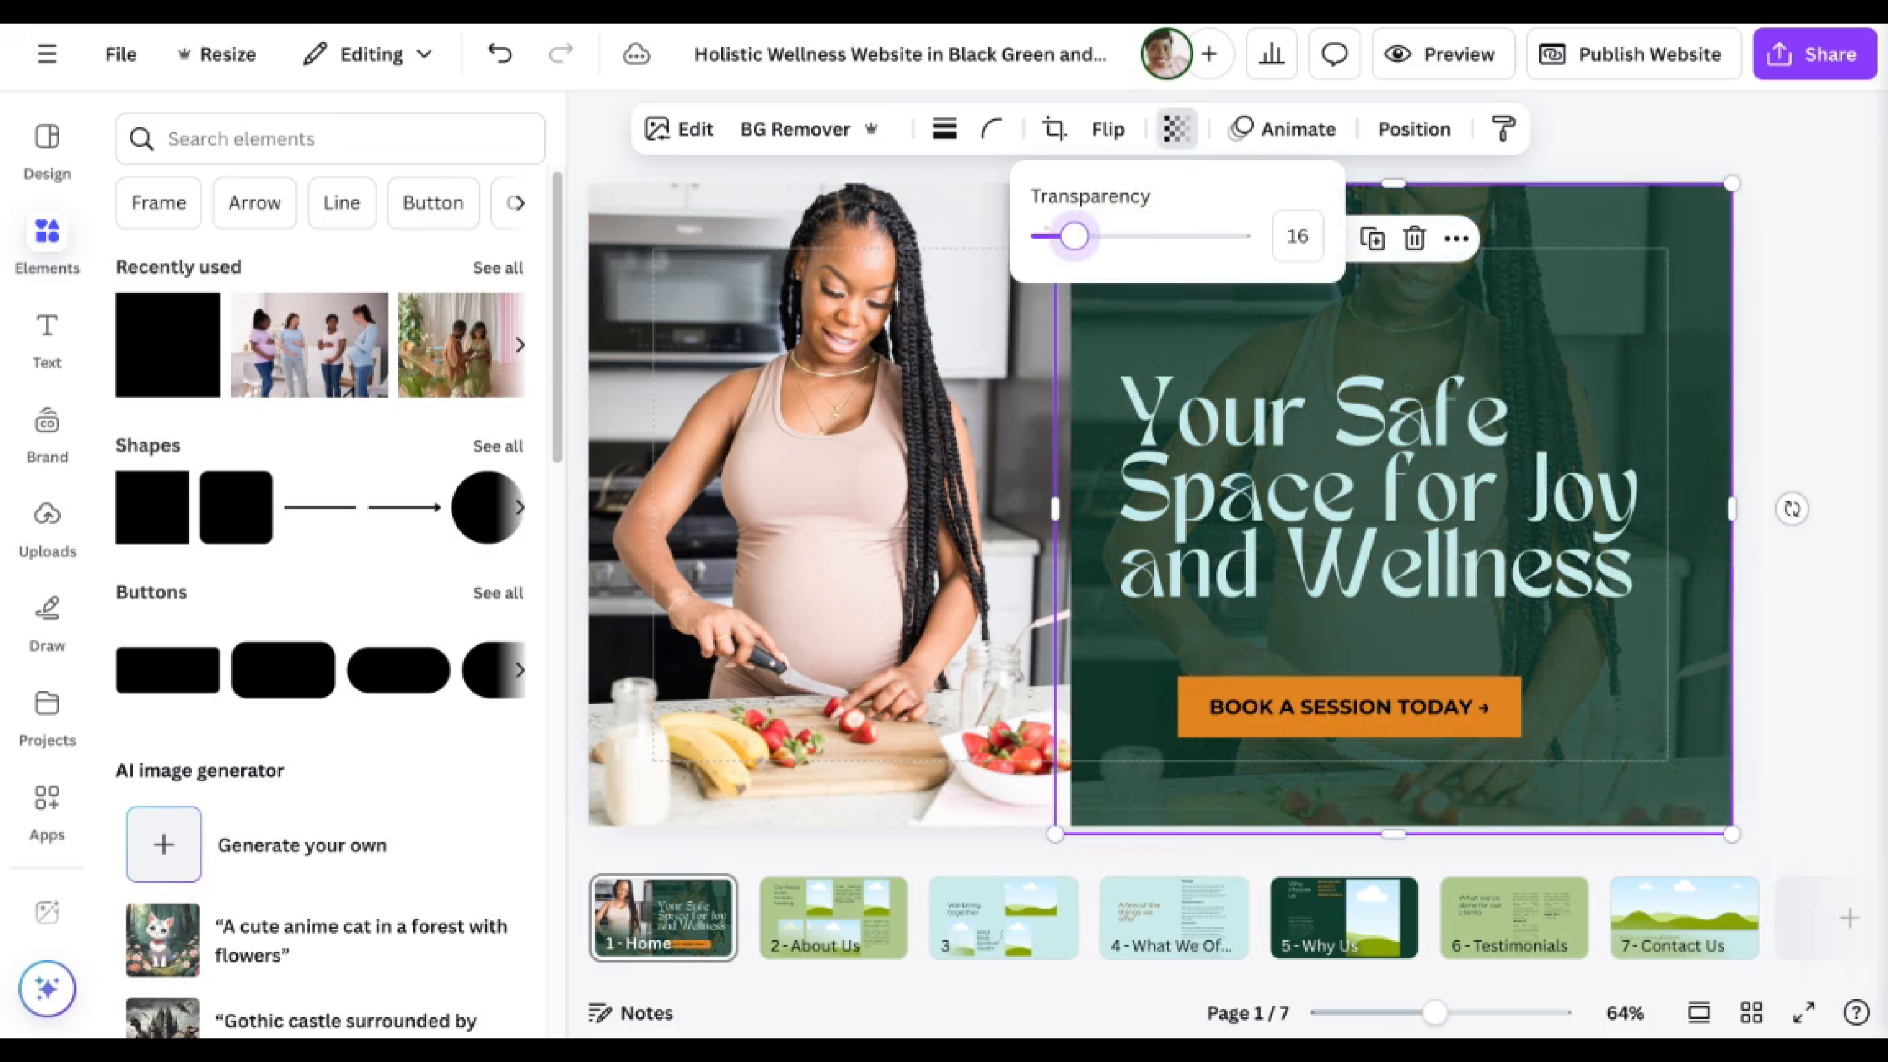
# Reposition the faded photo copy within its crop frame so the woman's whole head is inside the frame.
pyautogui.doubleClick(1631, 316)
pyautogui.moveTo(1610, 307); pyautogui.dragTo(1494, 327)
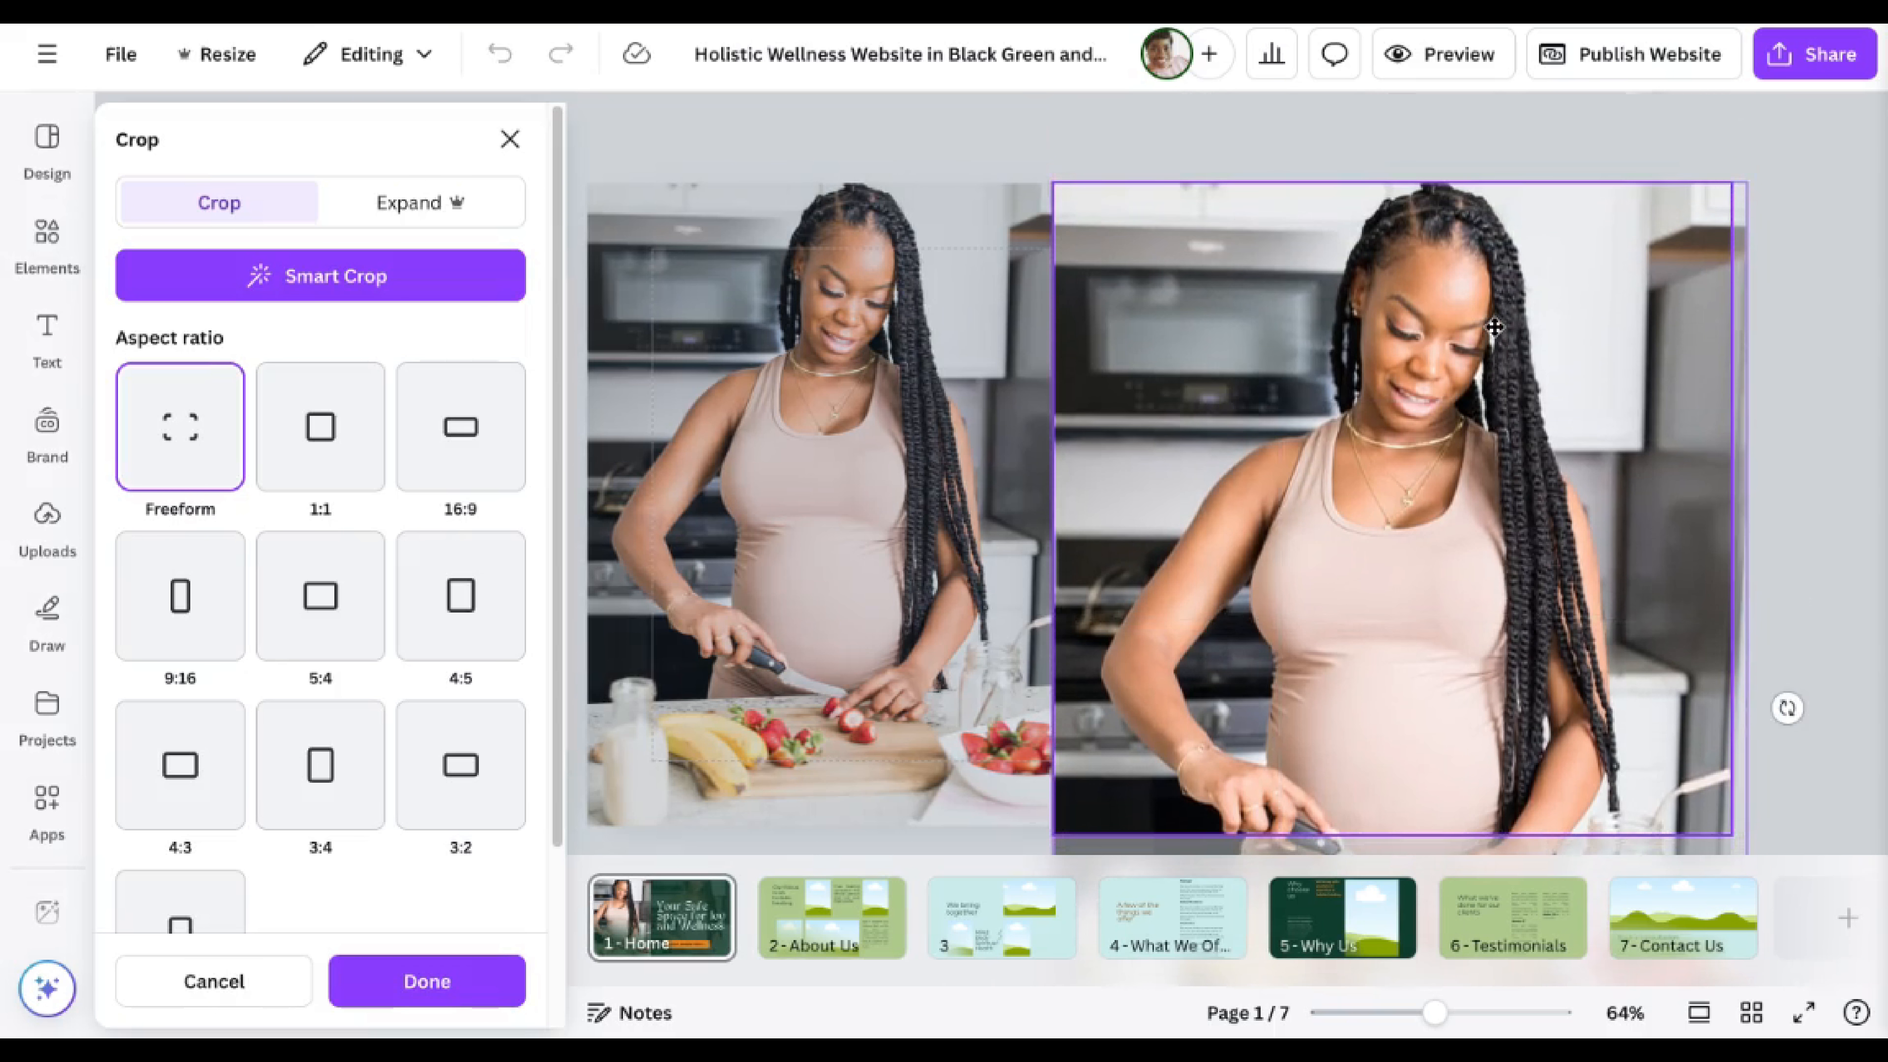
pyautogui.click(1802, 405)
pyautogui.click(1772, 360)
pyautogui.click(1638, 341)
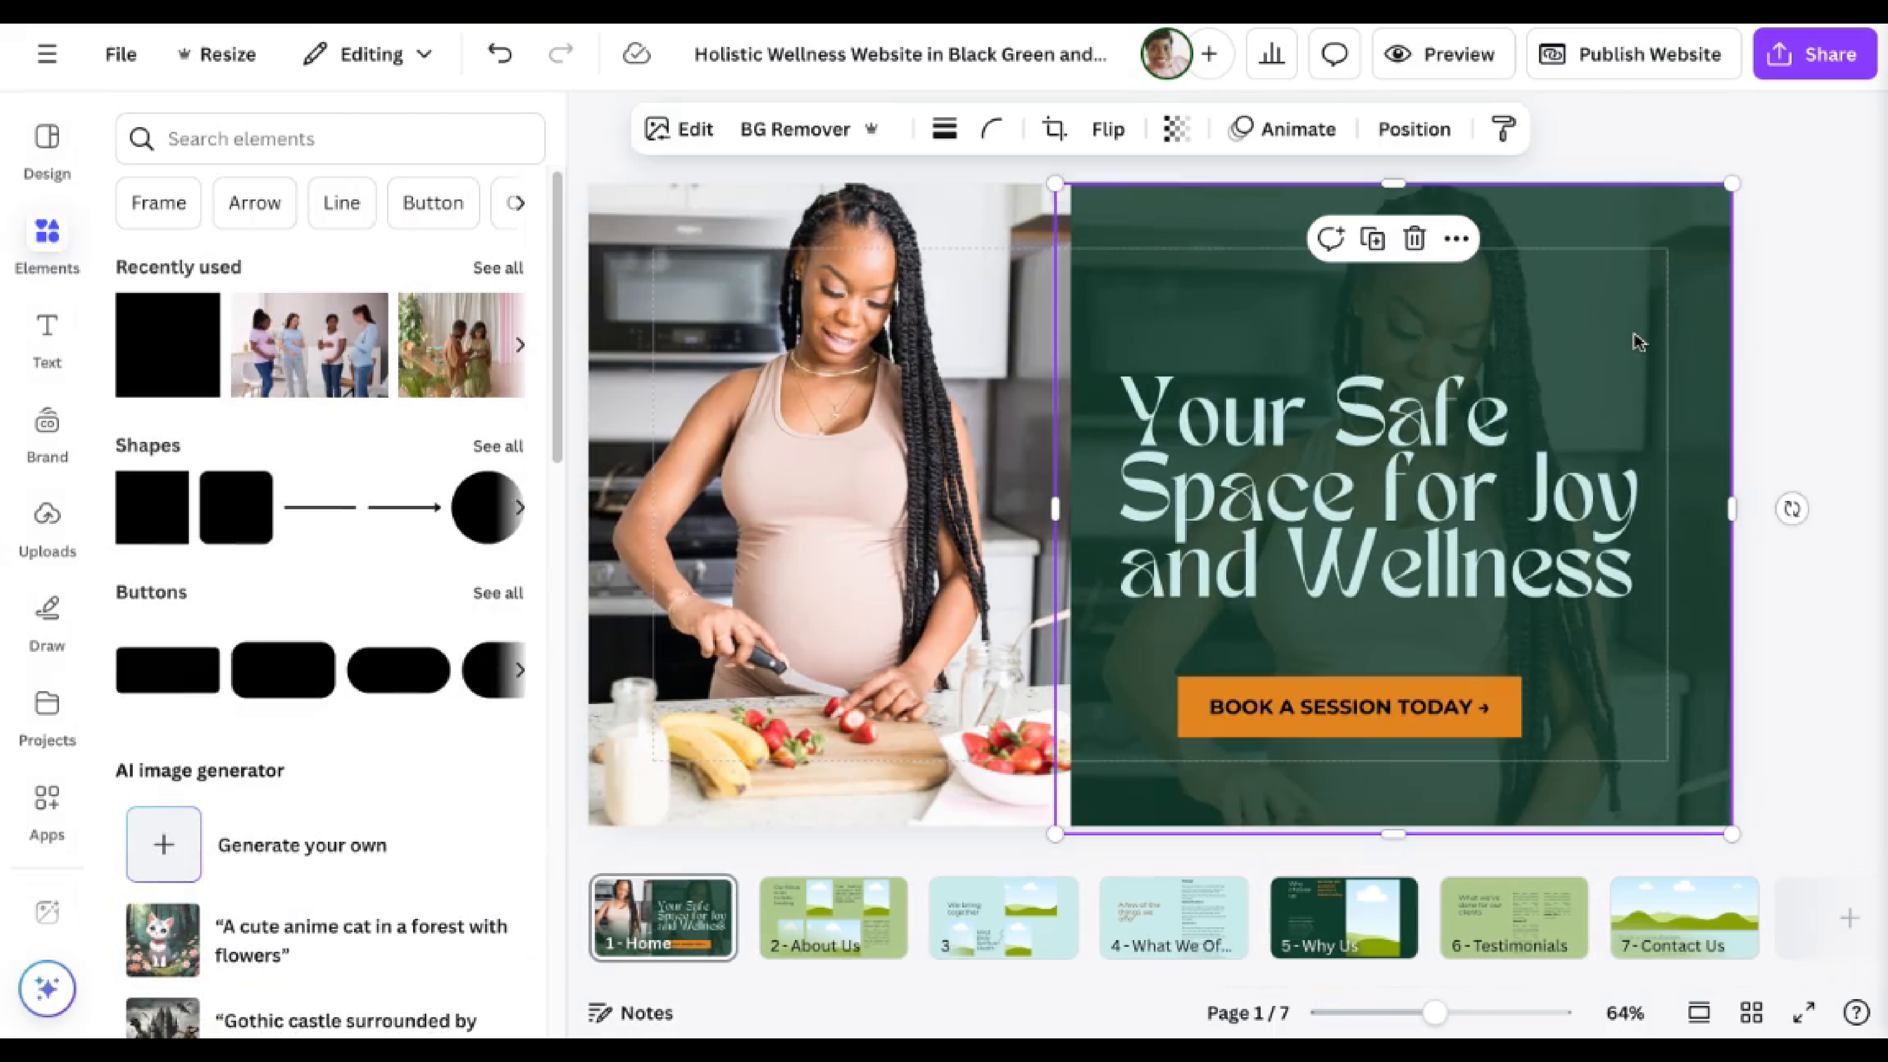
# Remove the background from the original kitchen photo with BG Remover.
pyautogui.click(959, 356)
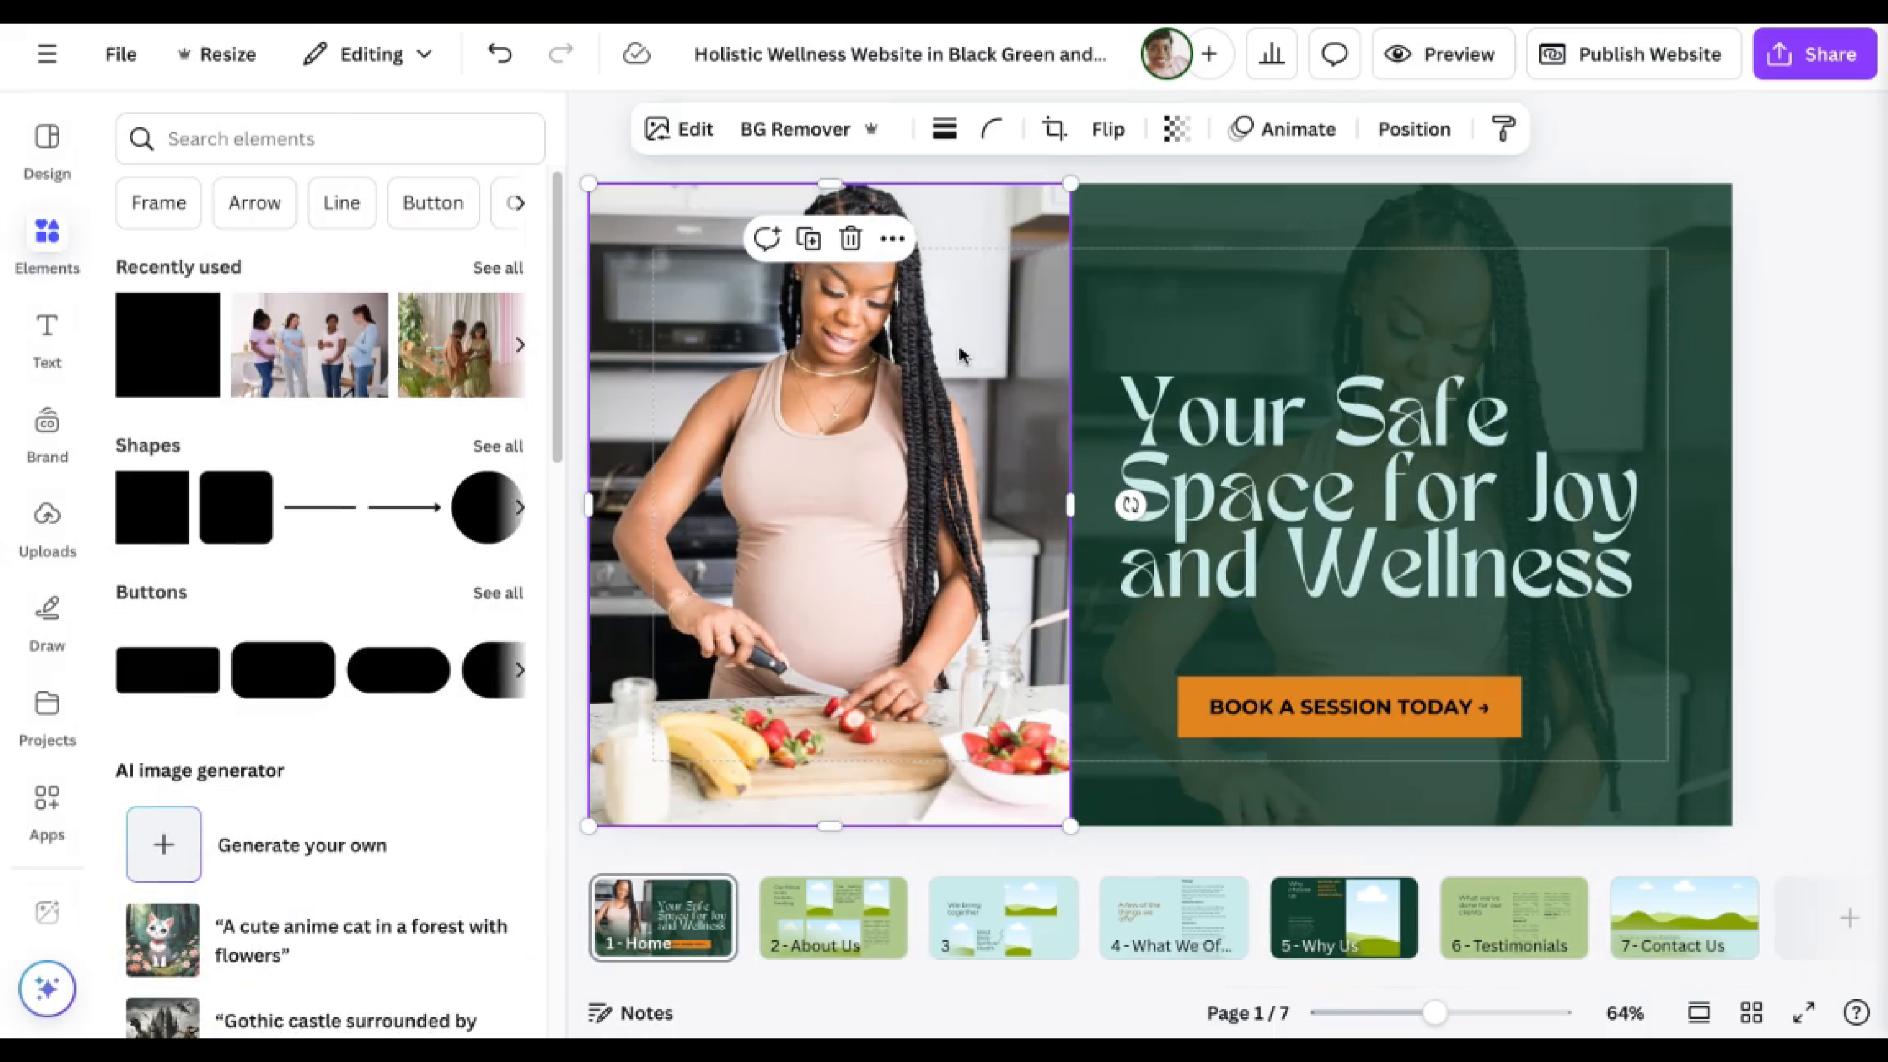
pyautogui.doubleClick(935, 387)
pyautogui.click(1807, 351)
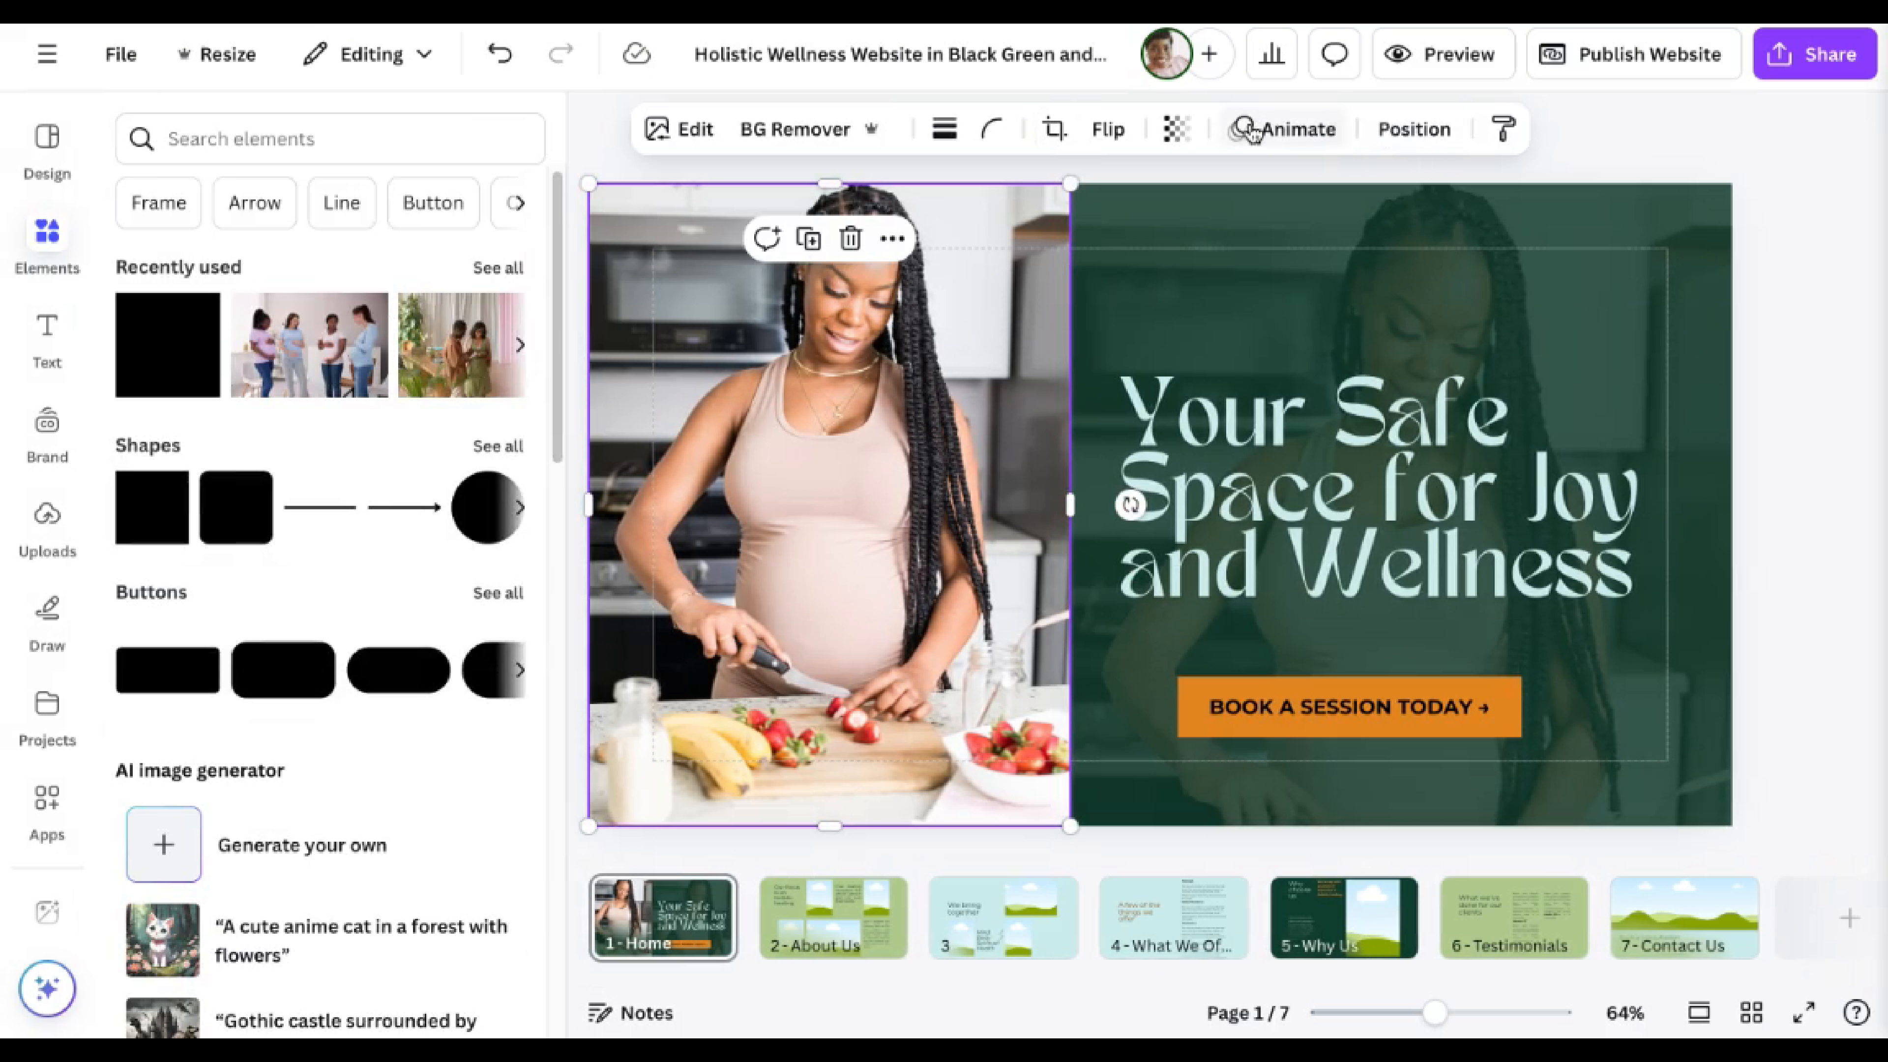
pyautogui.click(824, 149)
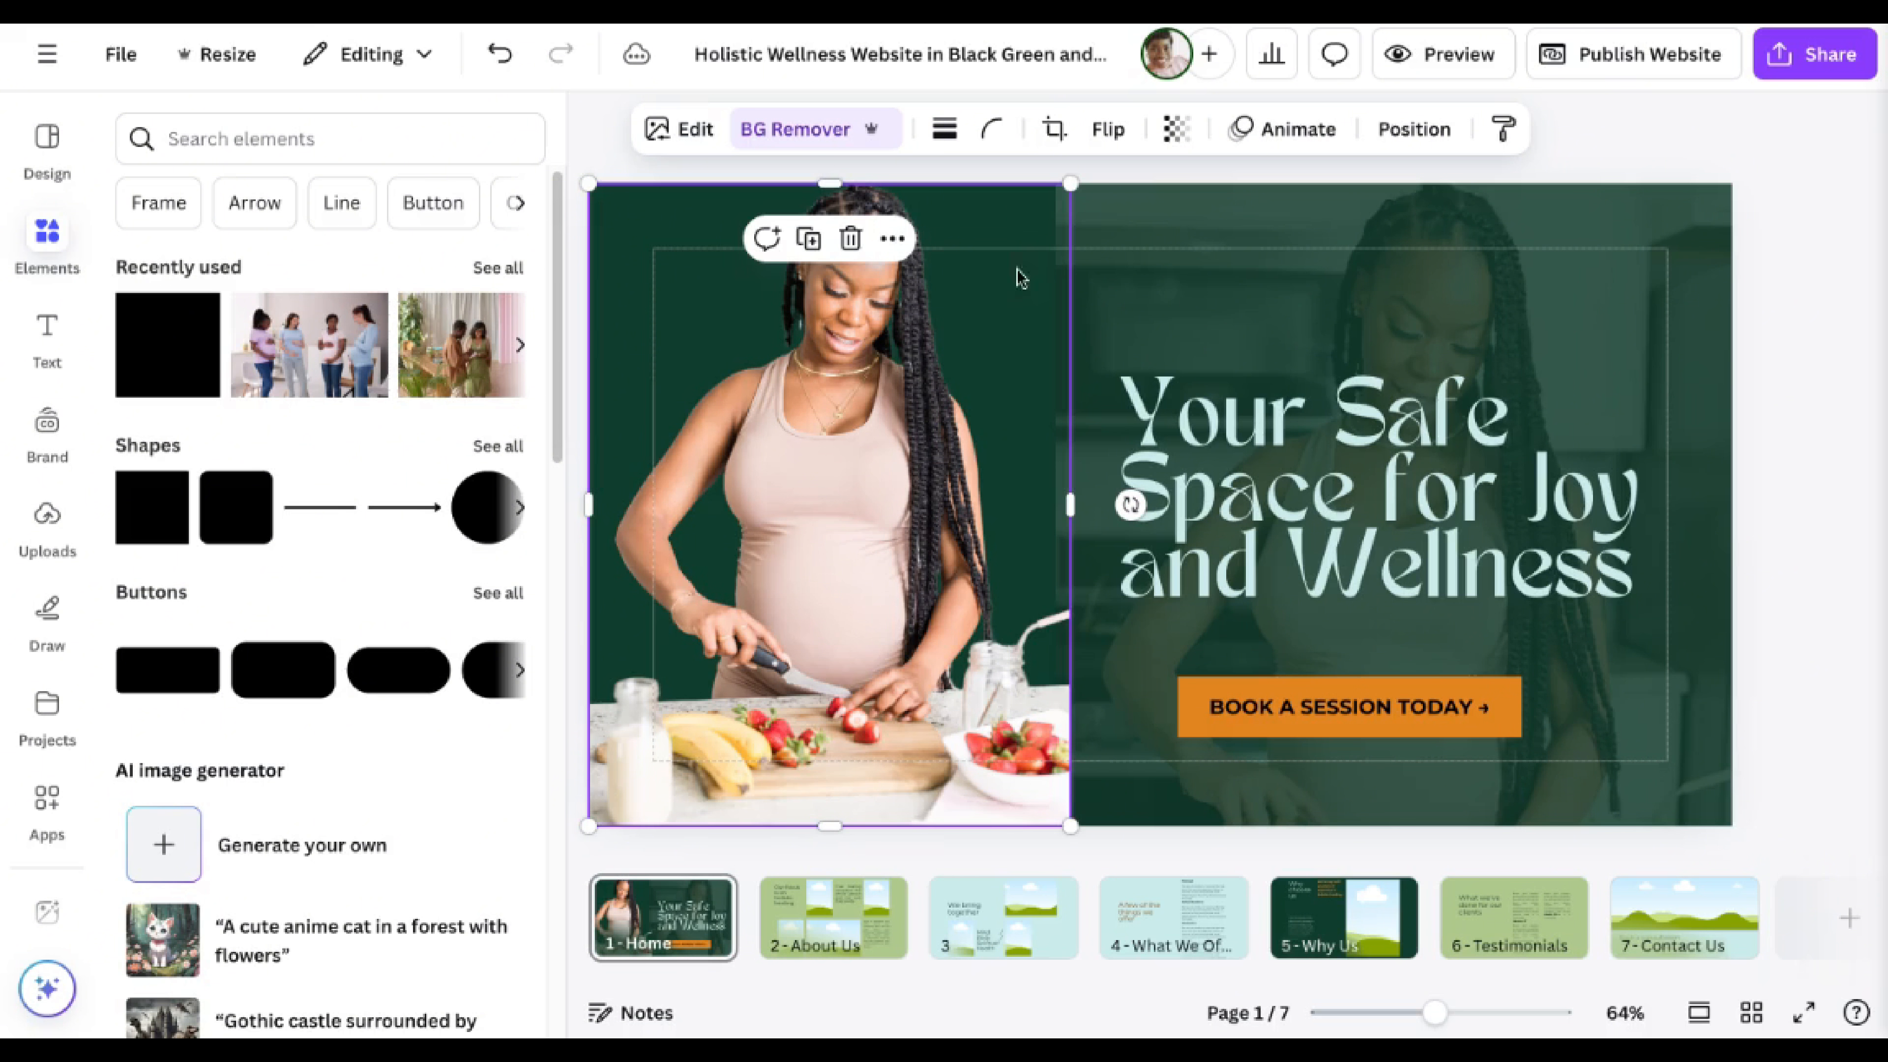
# Crop the kitchen counter out of the cut-out photo and enlarge the remaining upper body to about 771 by 777.
pyautogui.click(1784, 388)
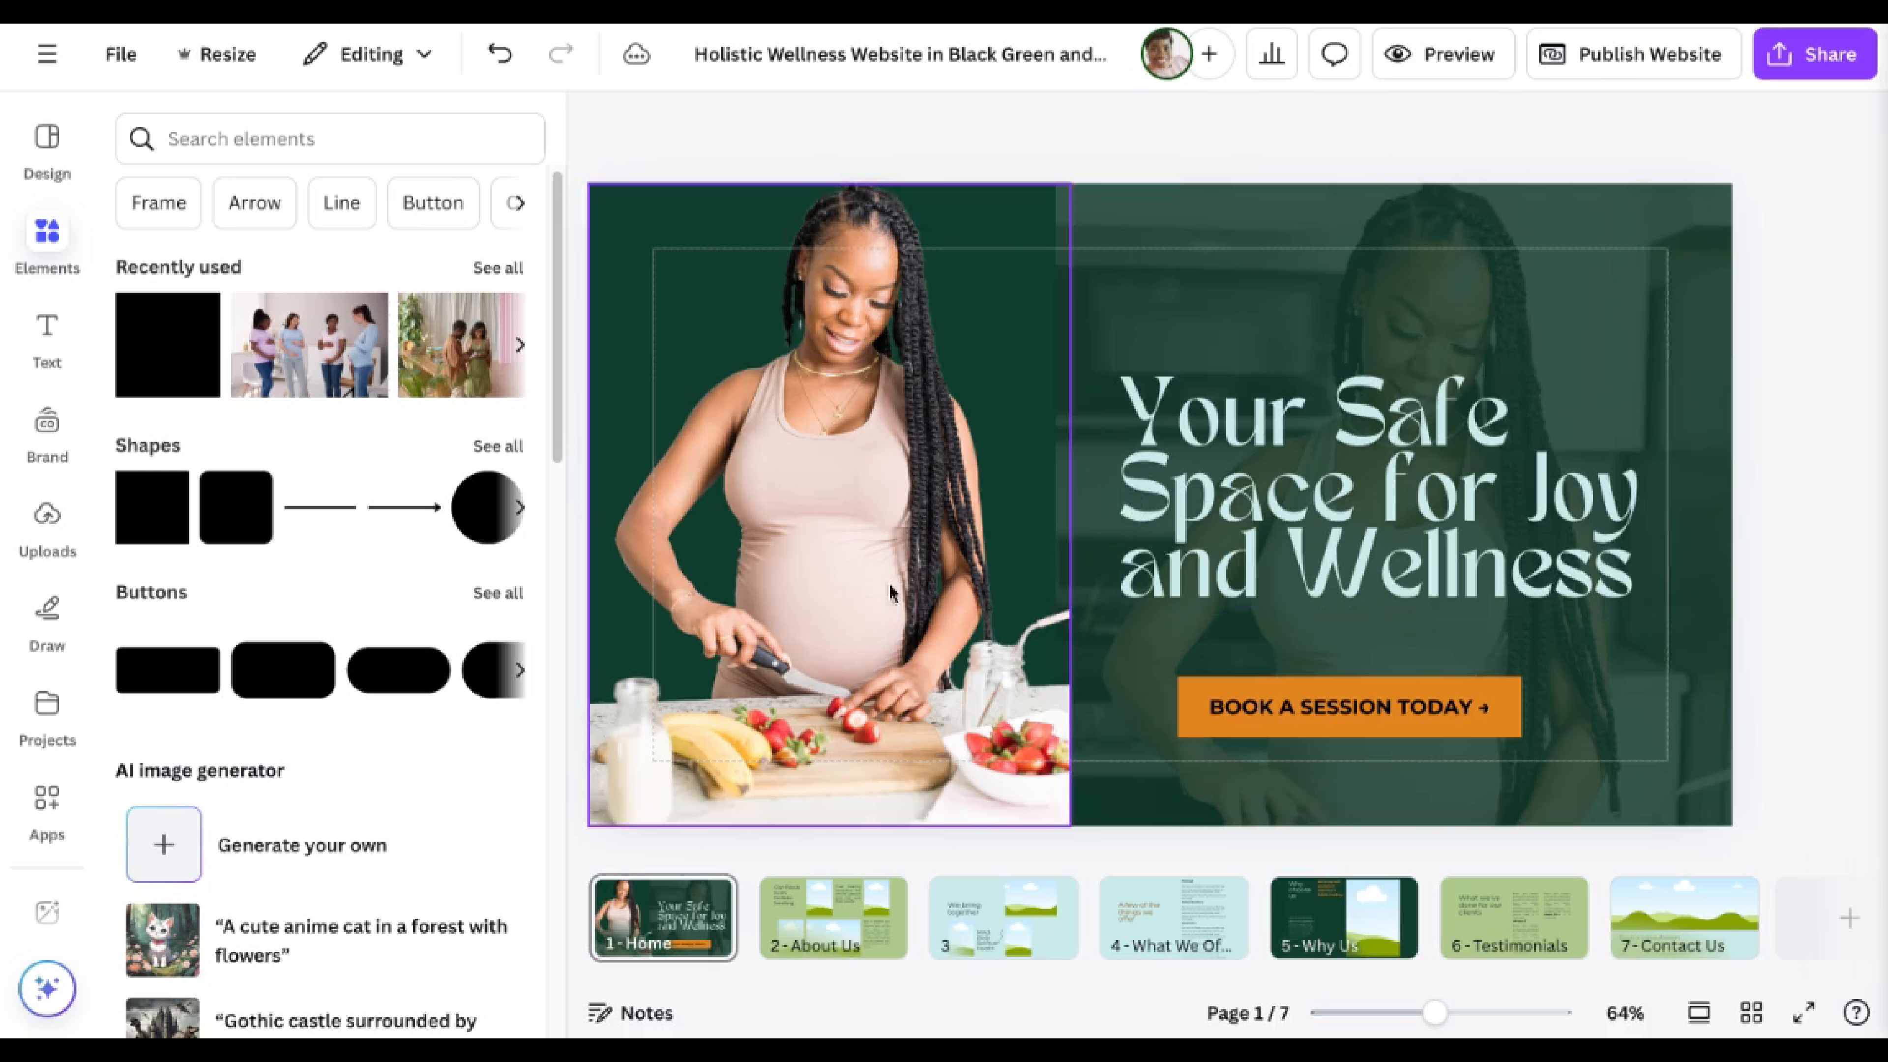
pyautogui.click(601, 821)
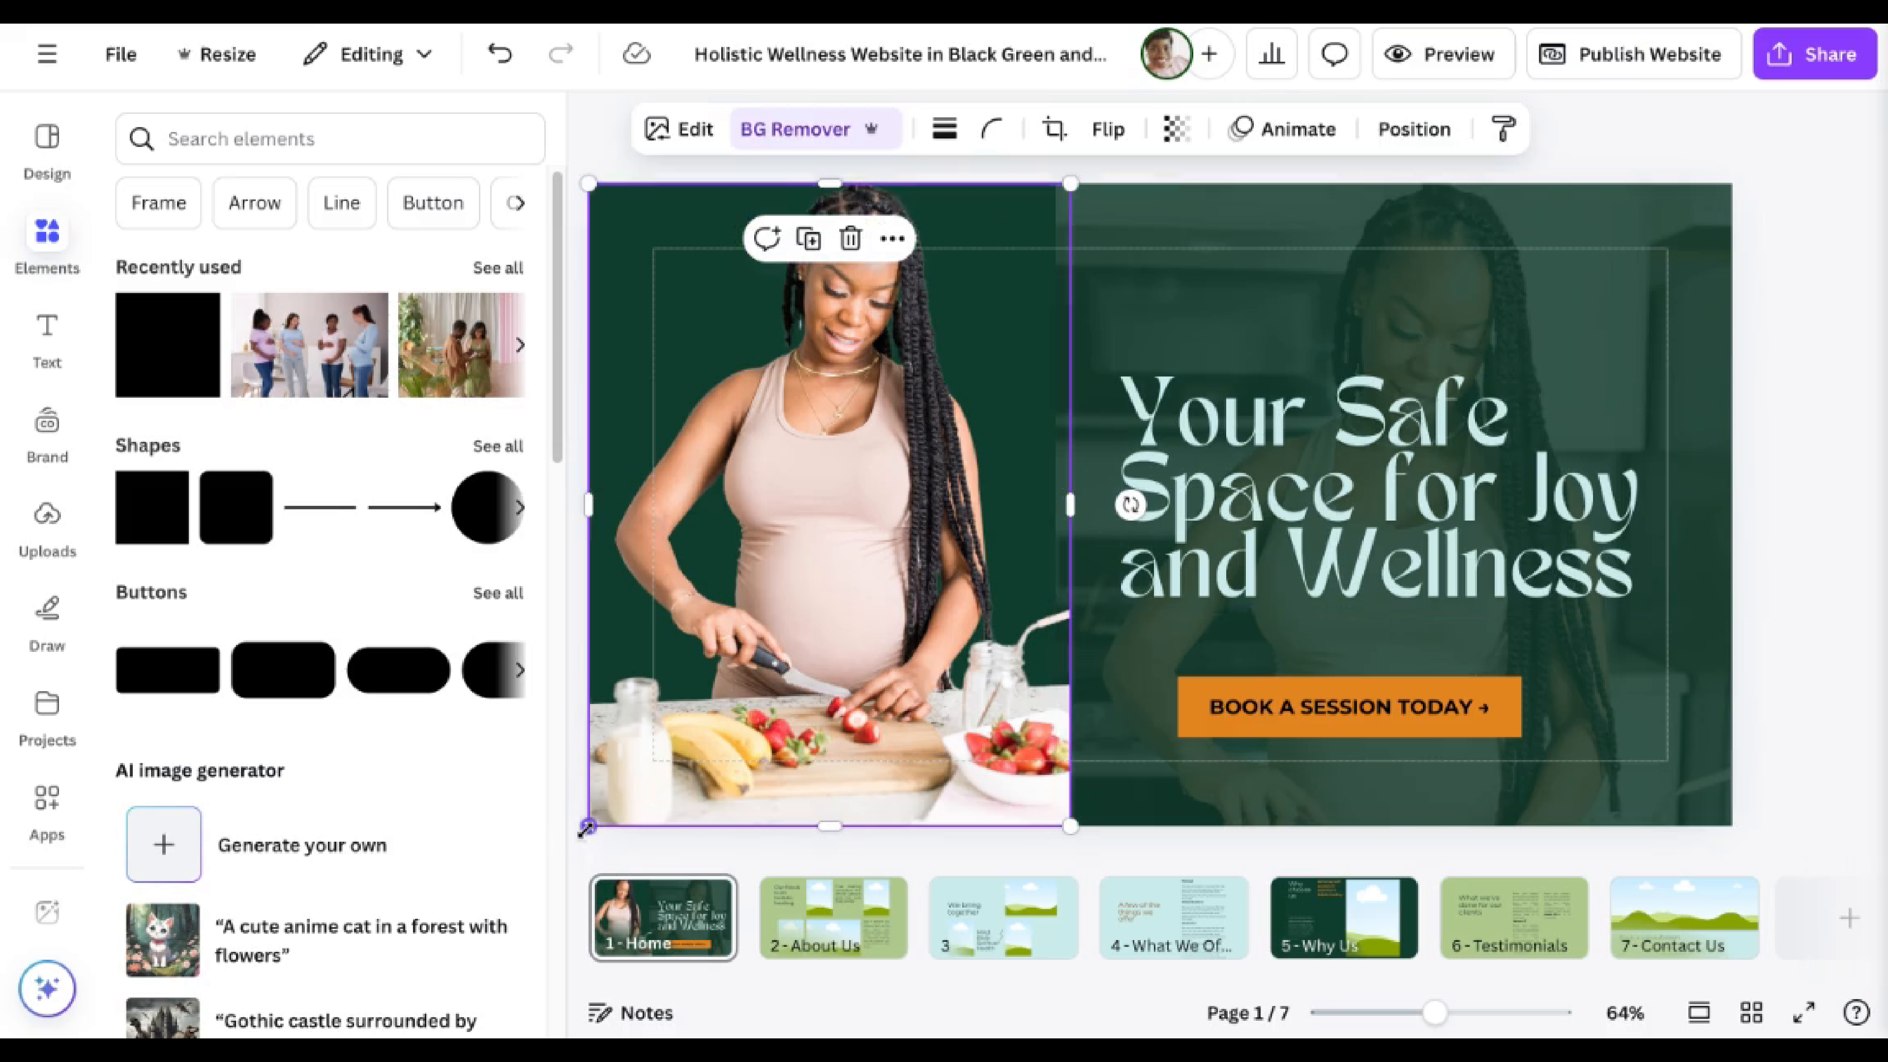
pyautogui.moveTo(585, 828)
pyautogui.mouseDown()
pyautogui.moveTo(325, 933)
pyautogui.moveTo(599, 813)
pyautogui.mouseUp()
pyautogui.moveTo(834, 803); pyautogui.dragTo(837, 807)
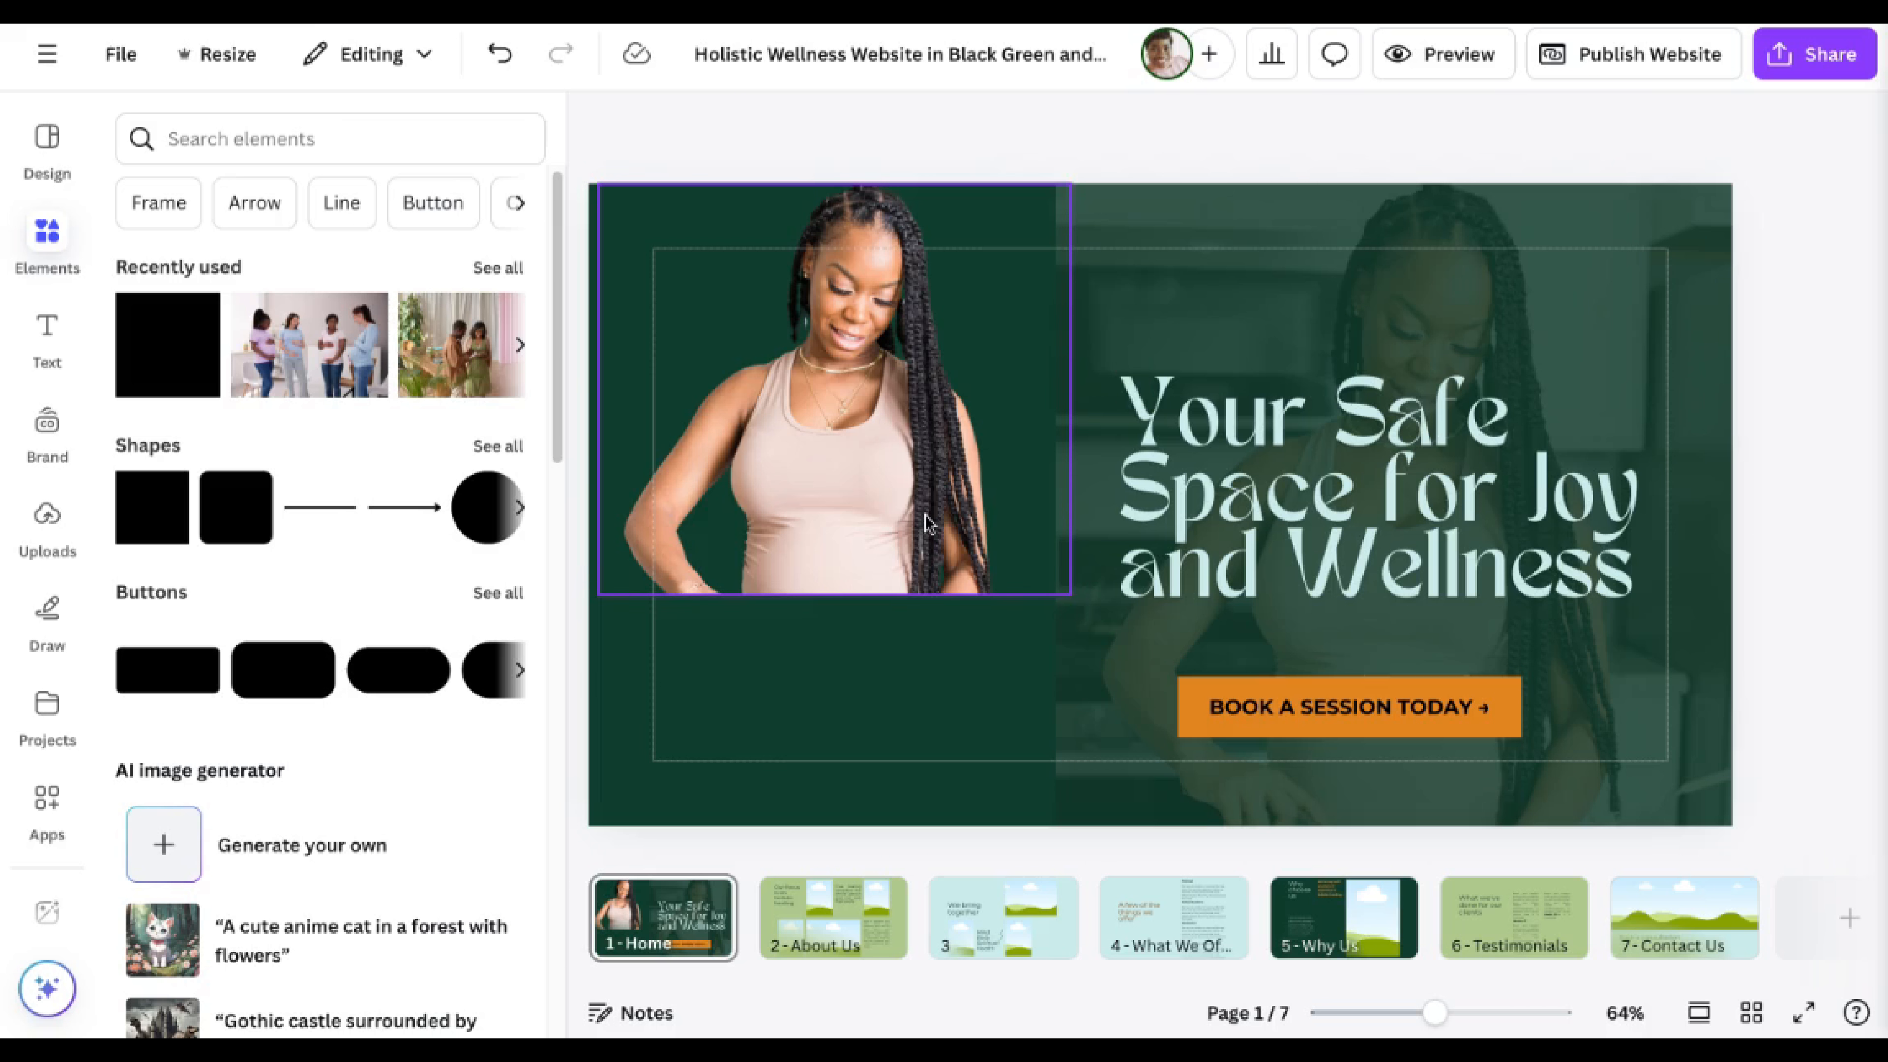
pyautogui.moveTo(1071, 592); pyautogui.dragTo(971, 630)
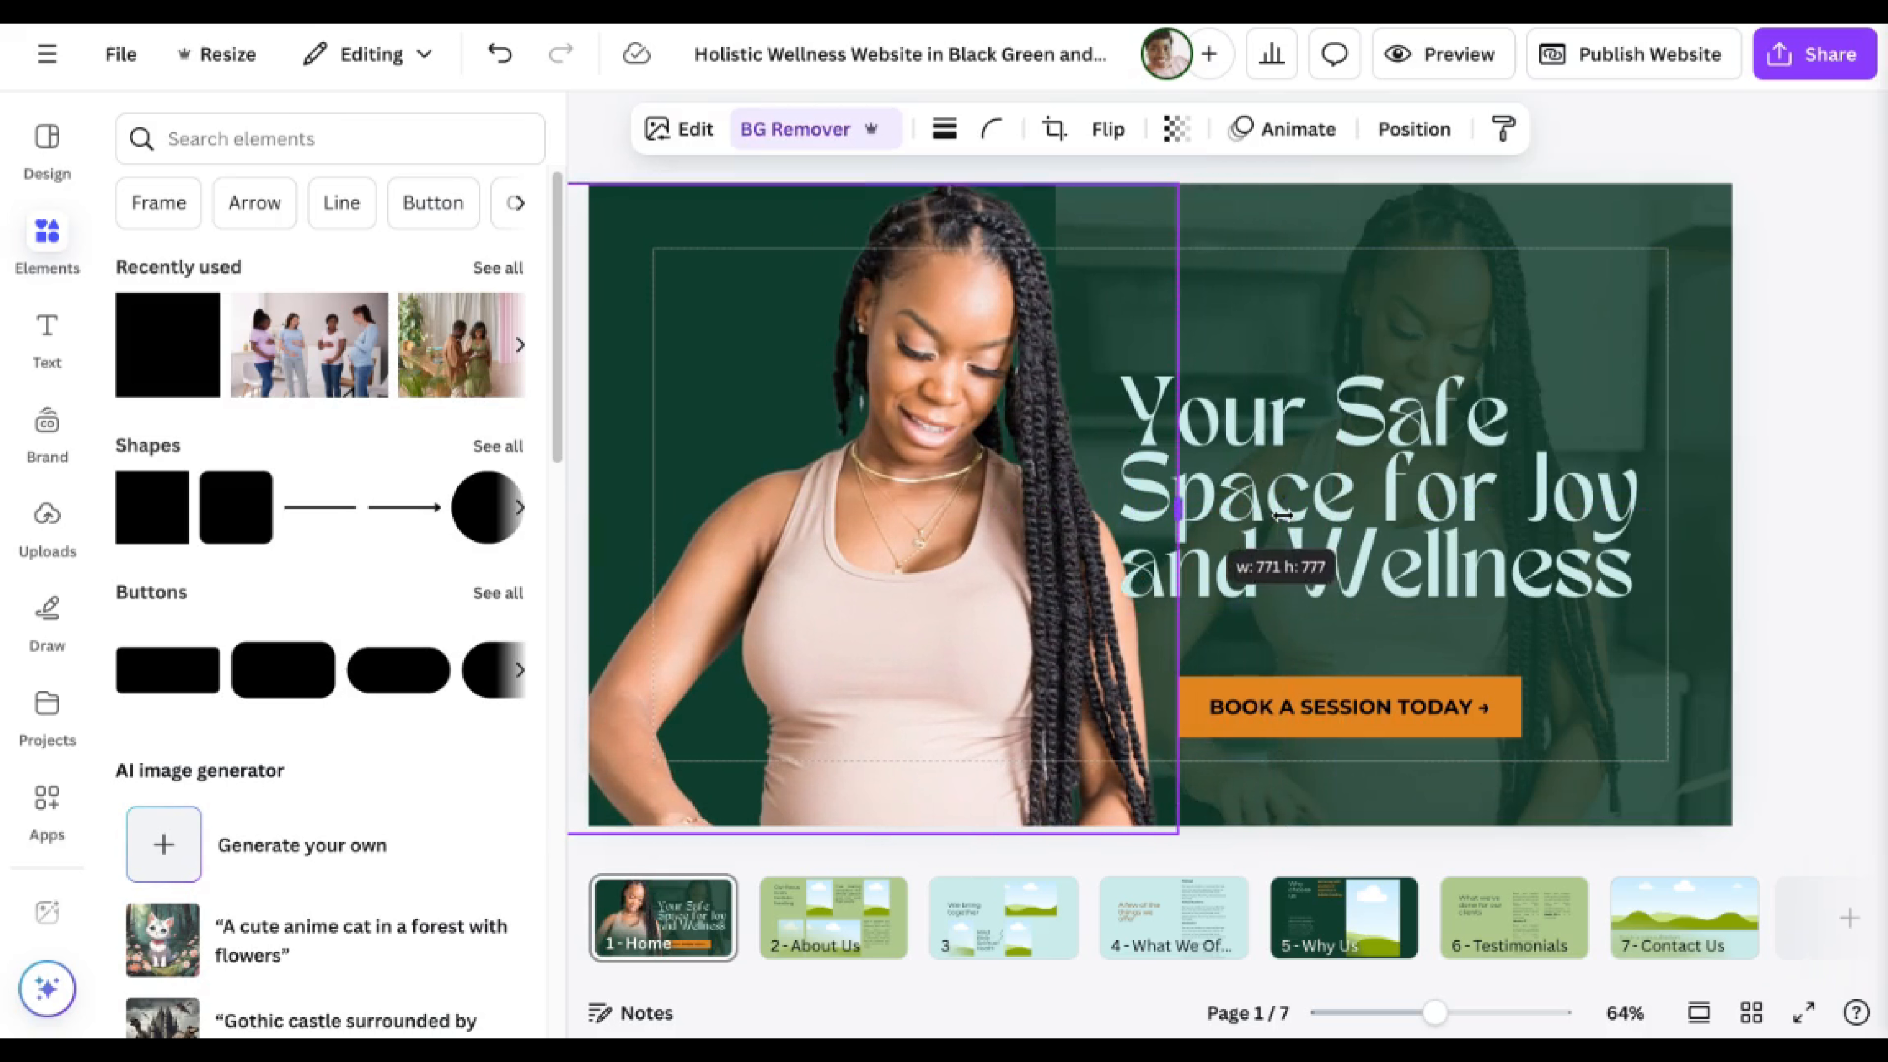
pyautogui.click(1803, 448)
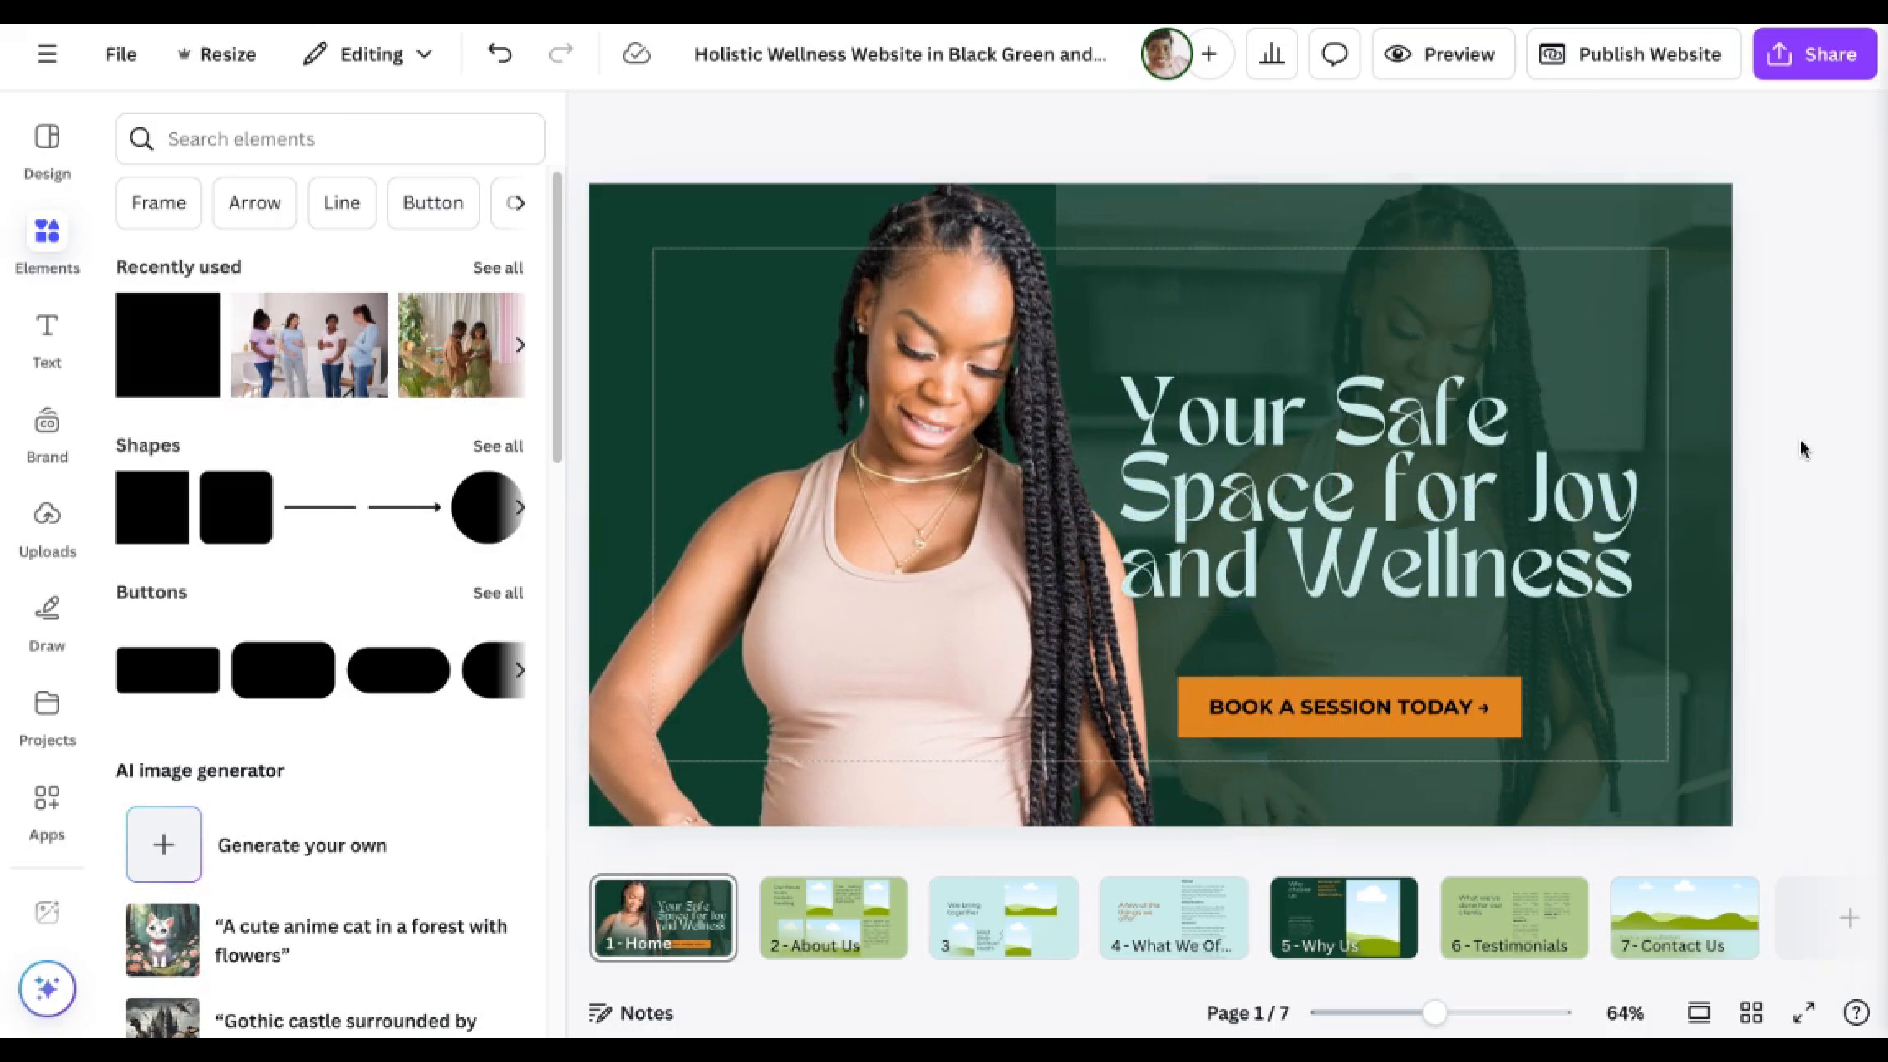
# Compare the shadow styles on the cut-out photo and apply the Curved shadow with a blur amount of 15.
pyautogui.click(815, 444)
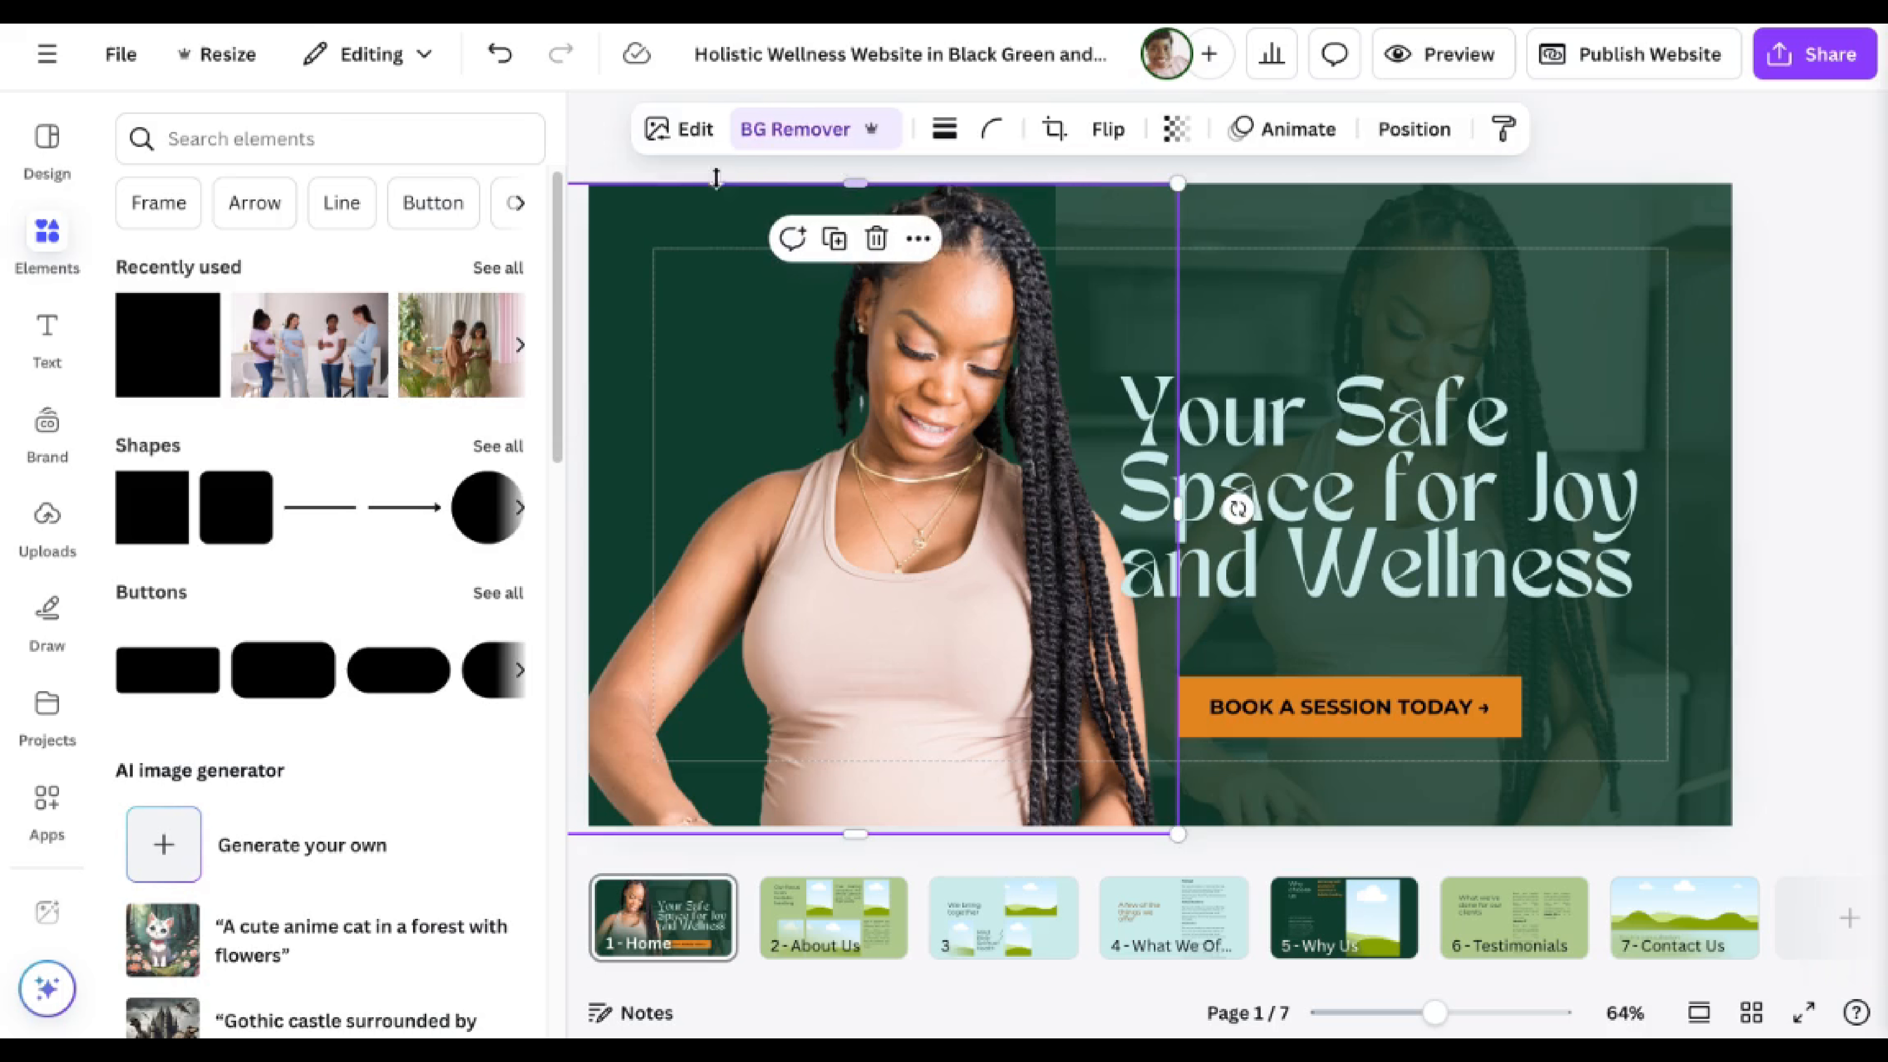
pyautogui.click(690, 134)
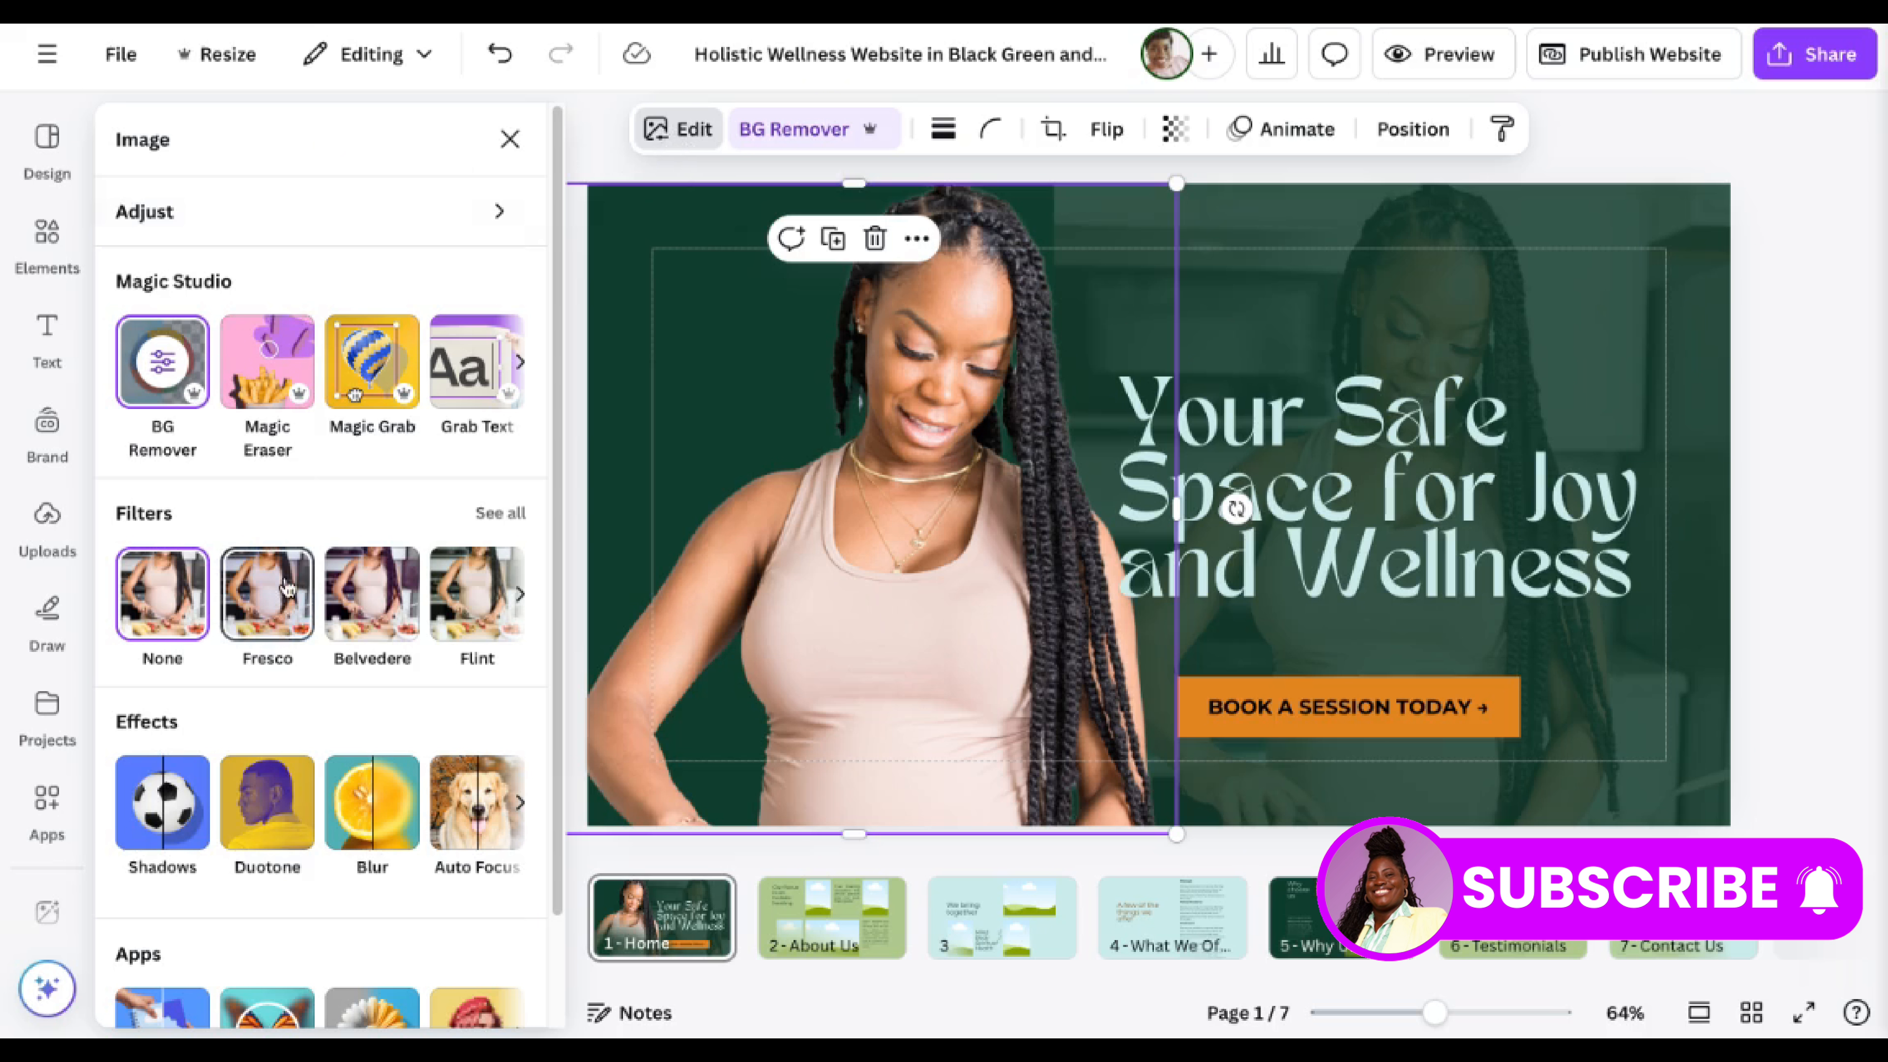
pyautogui.scroll(-1, 289, 587)
pyautogui.click(173, 794)
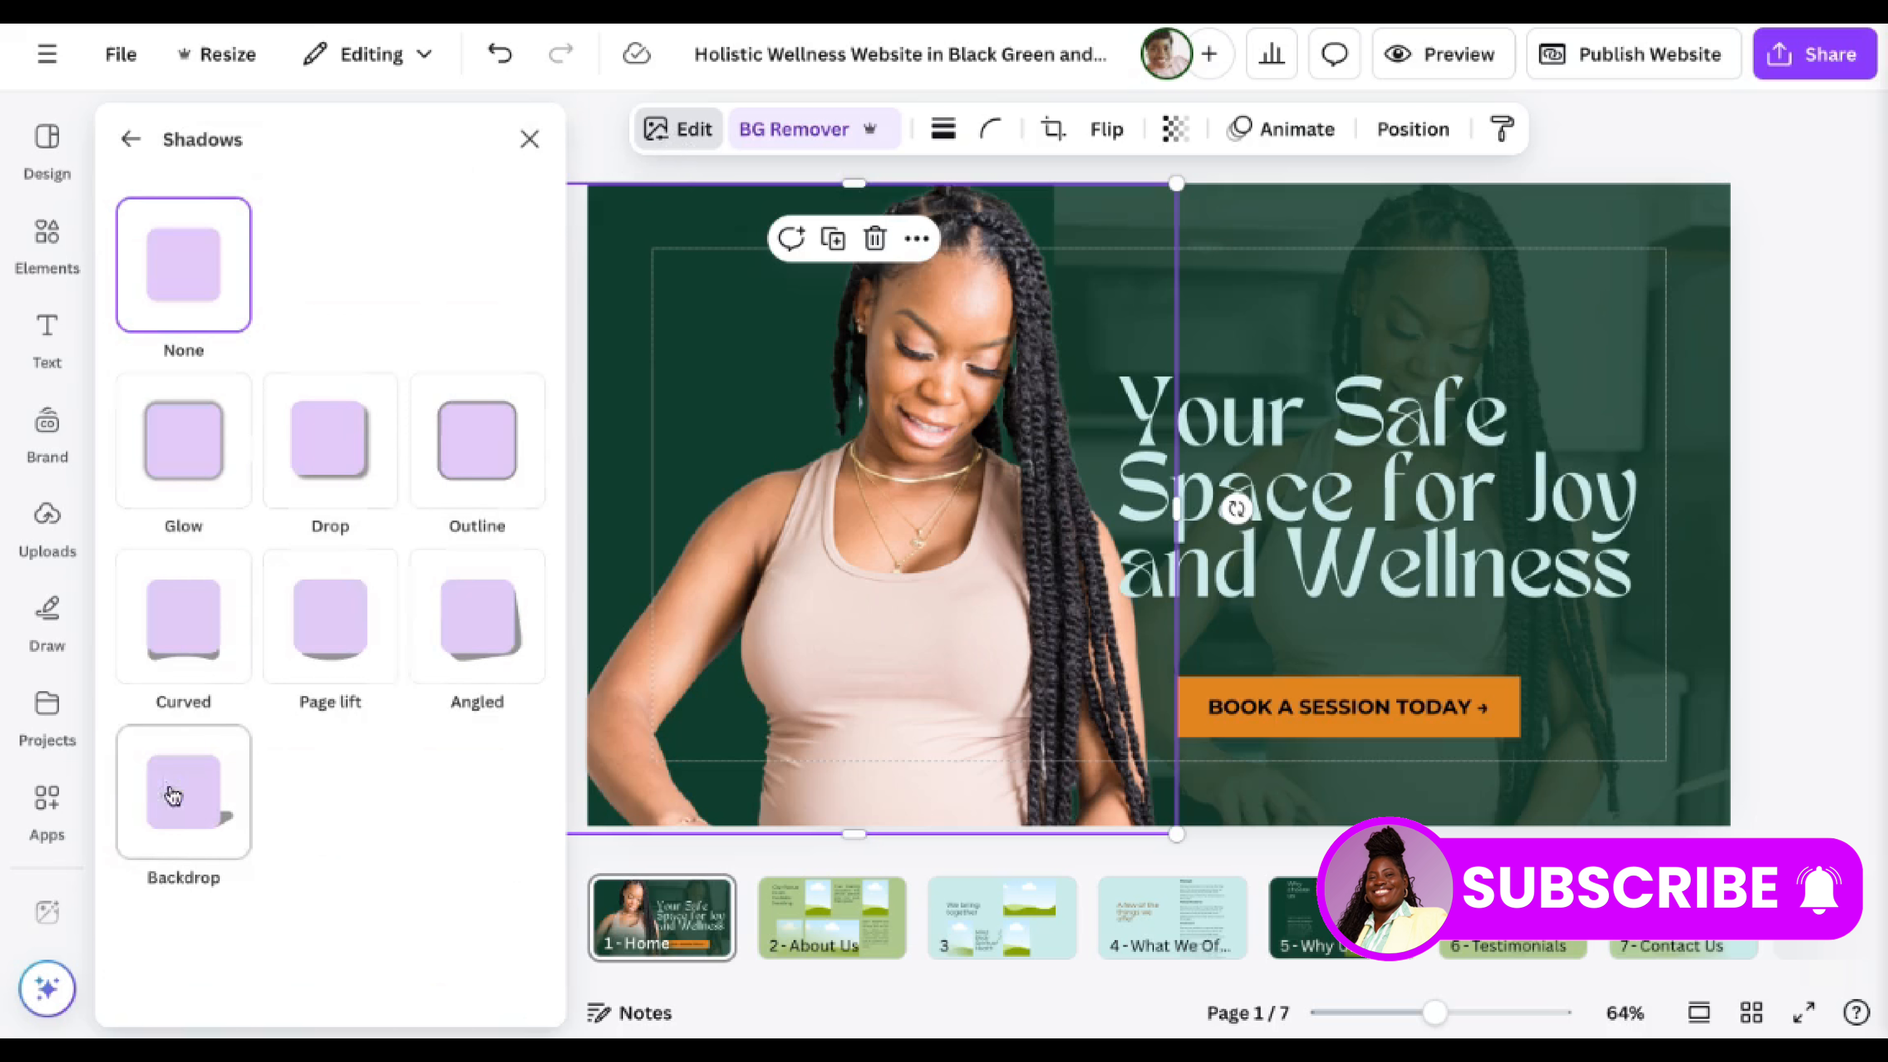
pyautogui.click(196, 440)
pyautogui.click(338, 476)
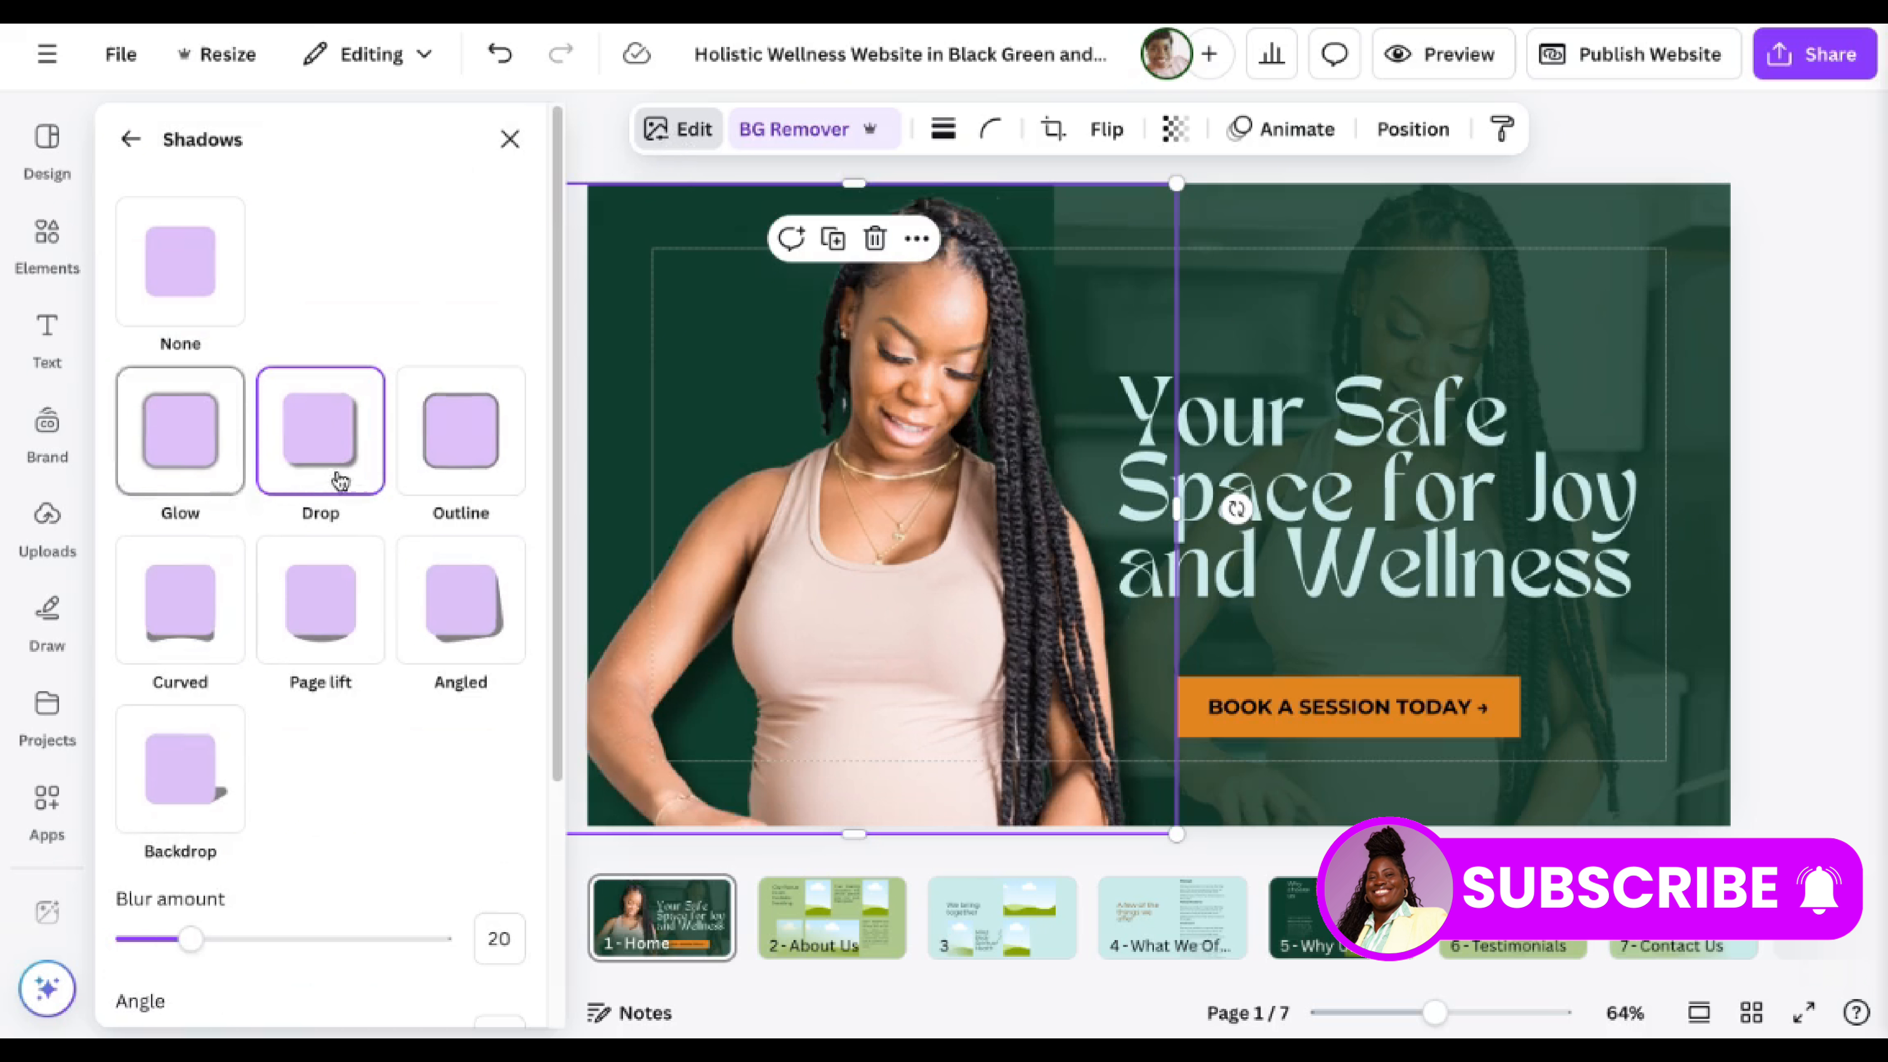
pyautogui.click(473, 462)
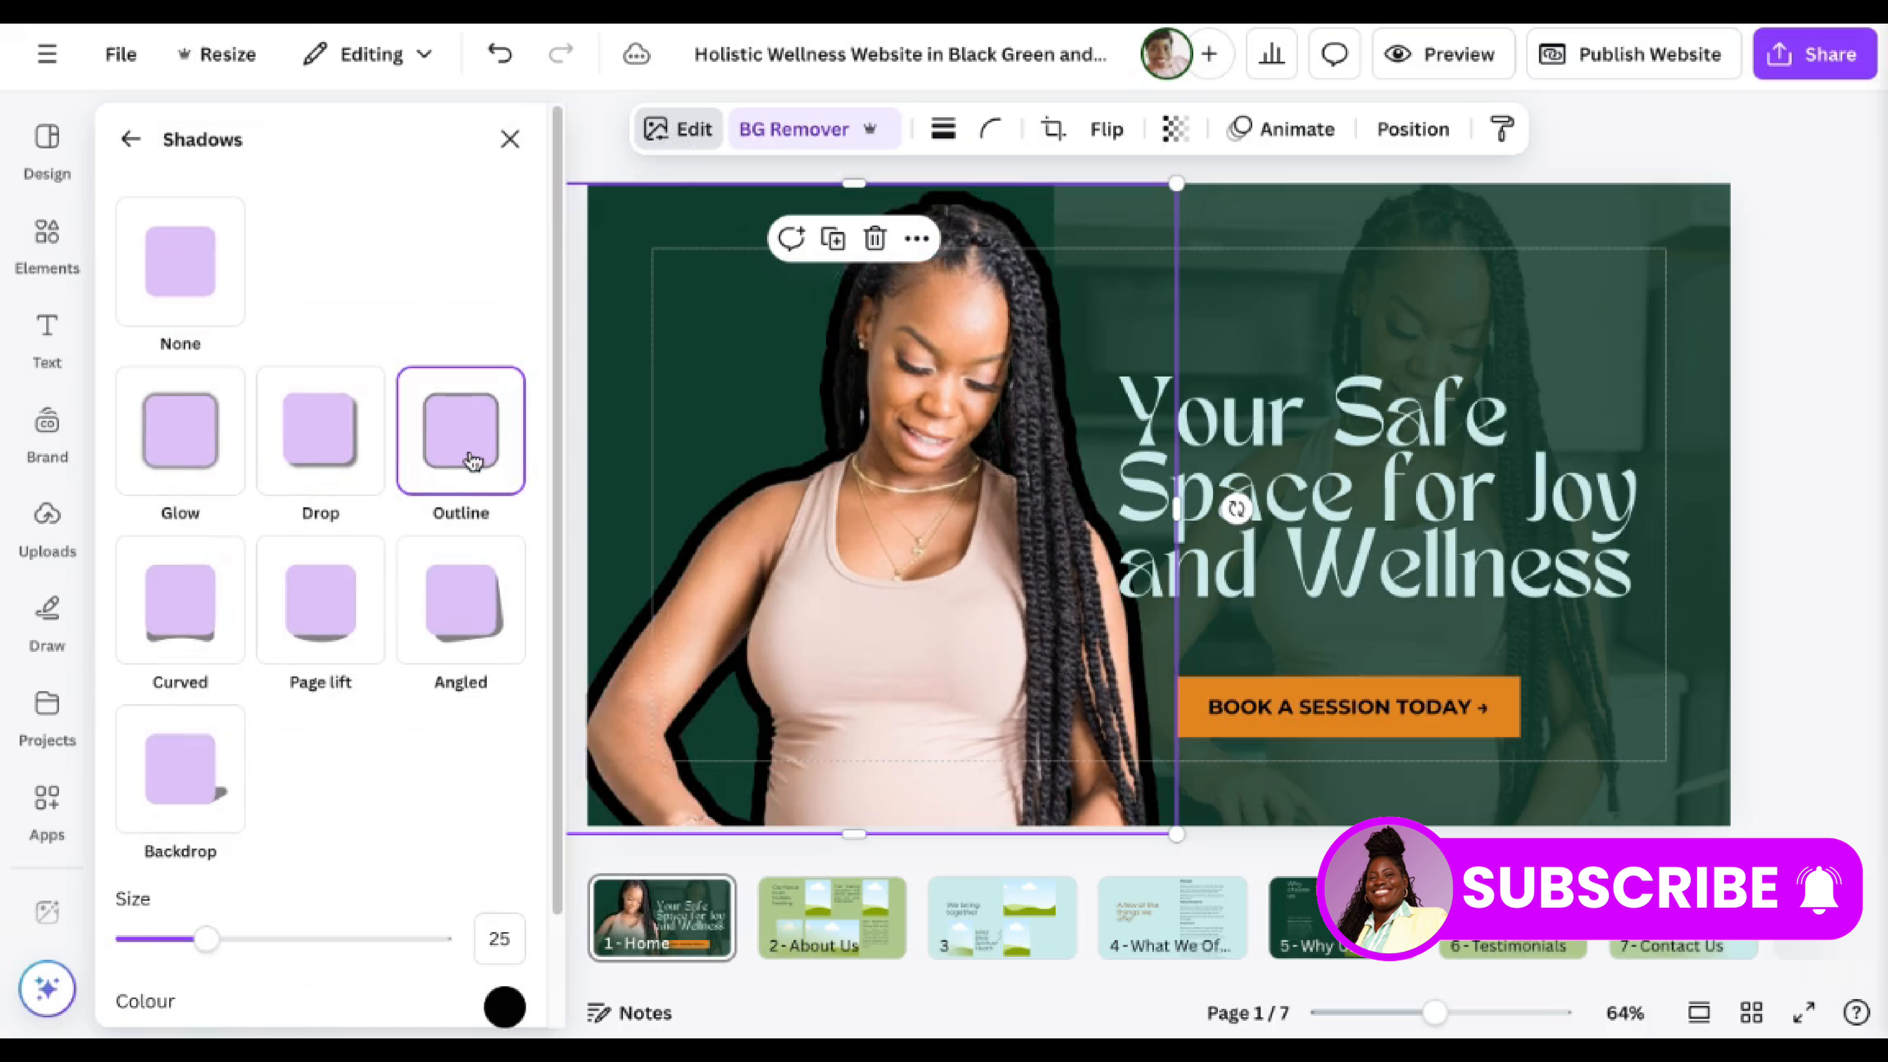
pyautogui.click(465, 635)
pyautogui.click(318, 604)
pyautogui.click(186, 624)
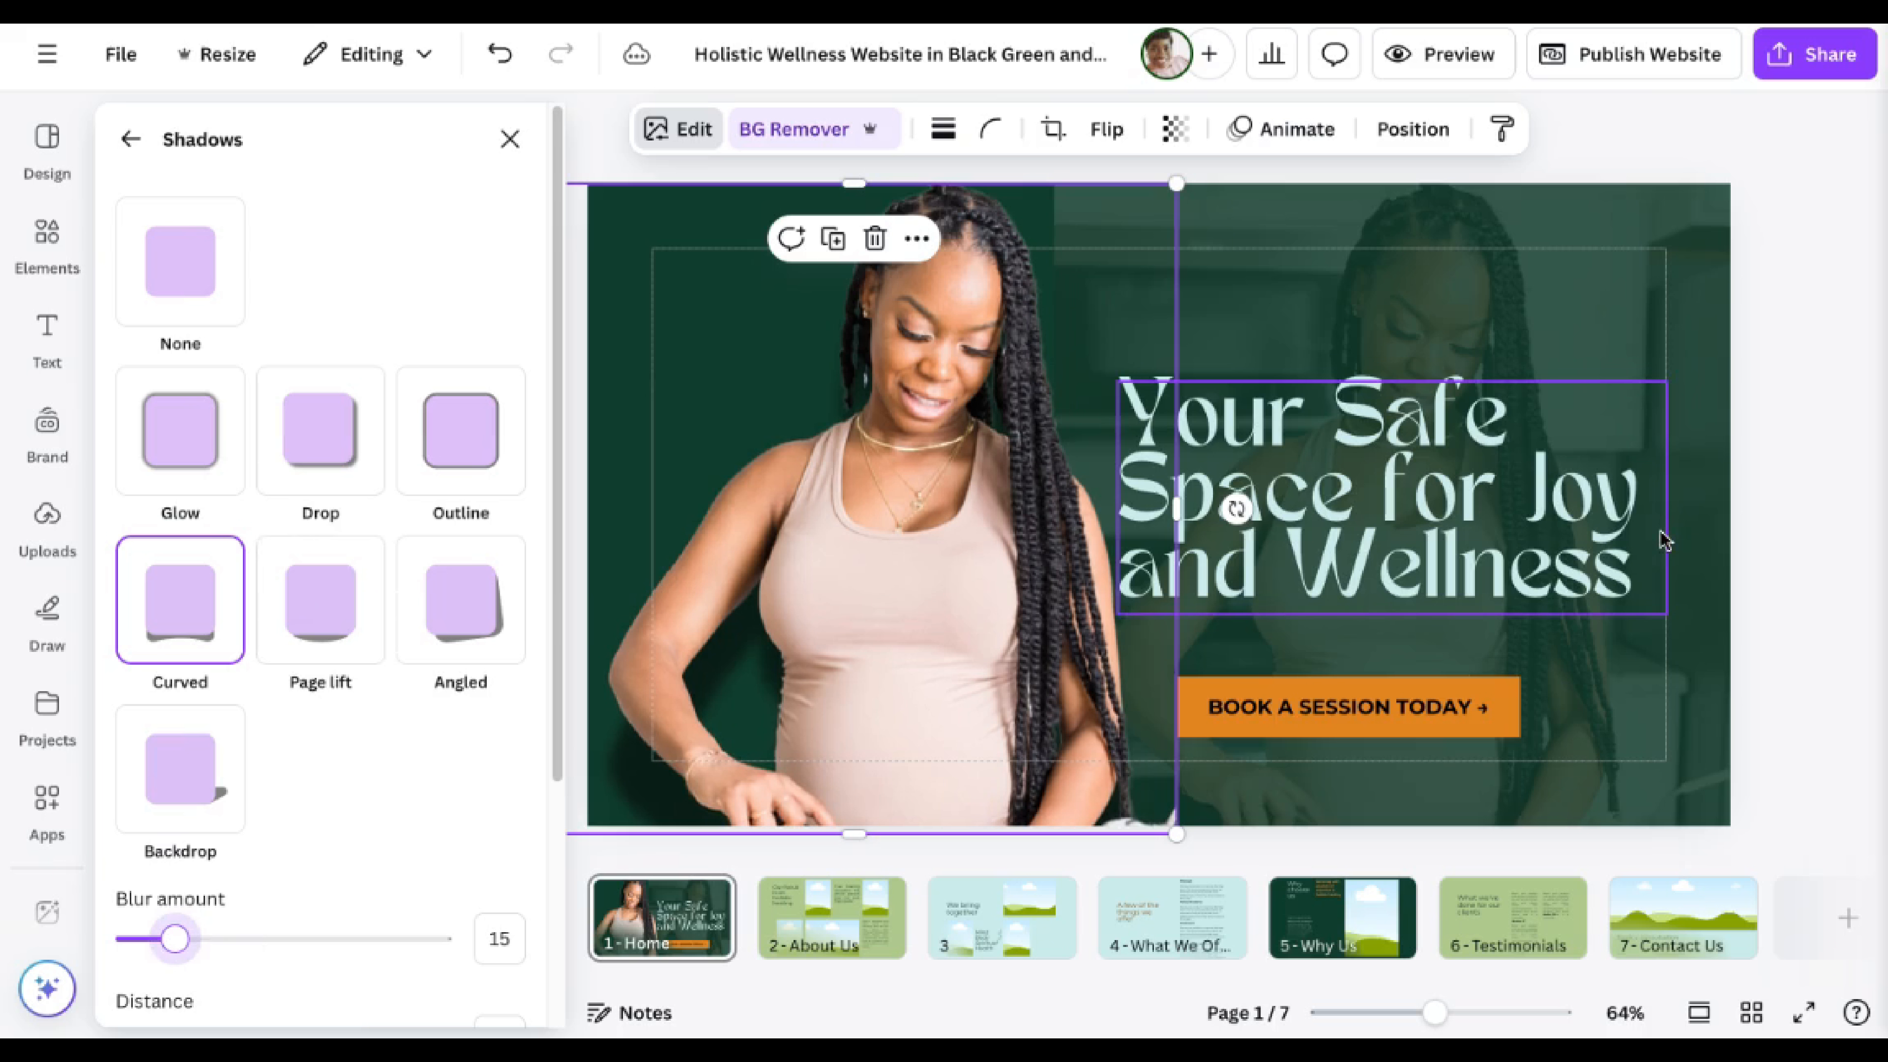
pyautogui.click(1737, 453)
# Enlarge the cut-out photo to about 786 by 793 and shift it towards the page's left edge.
pyautogui.click(1042, 790)
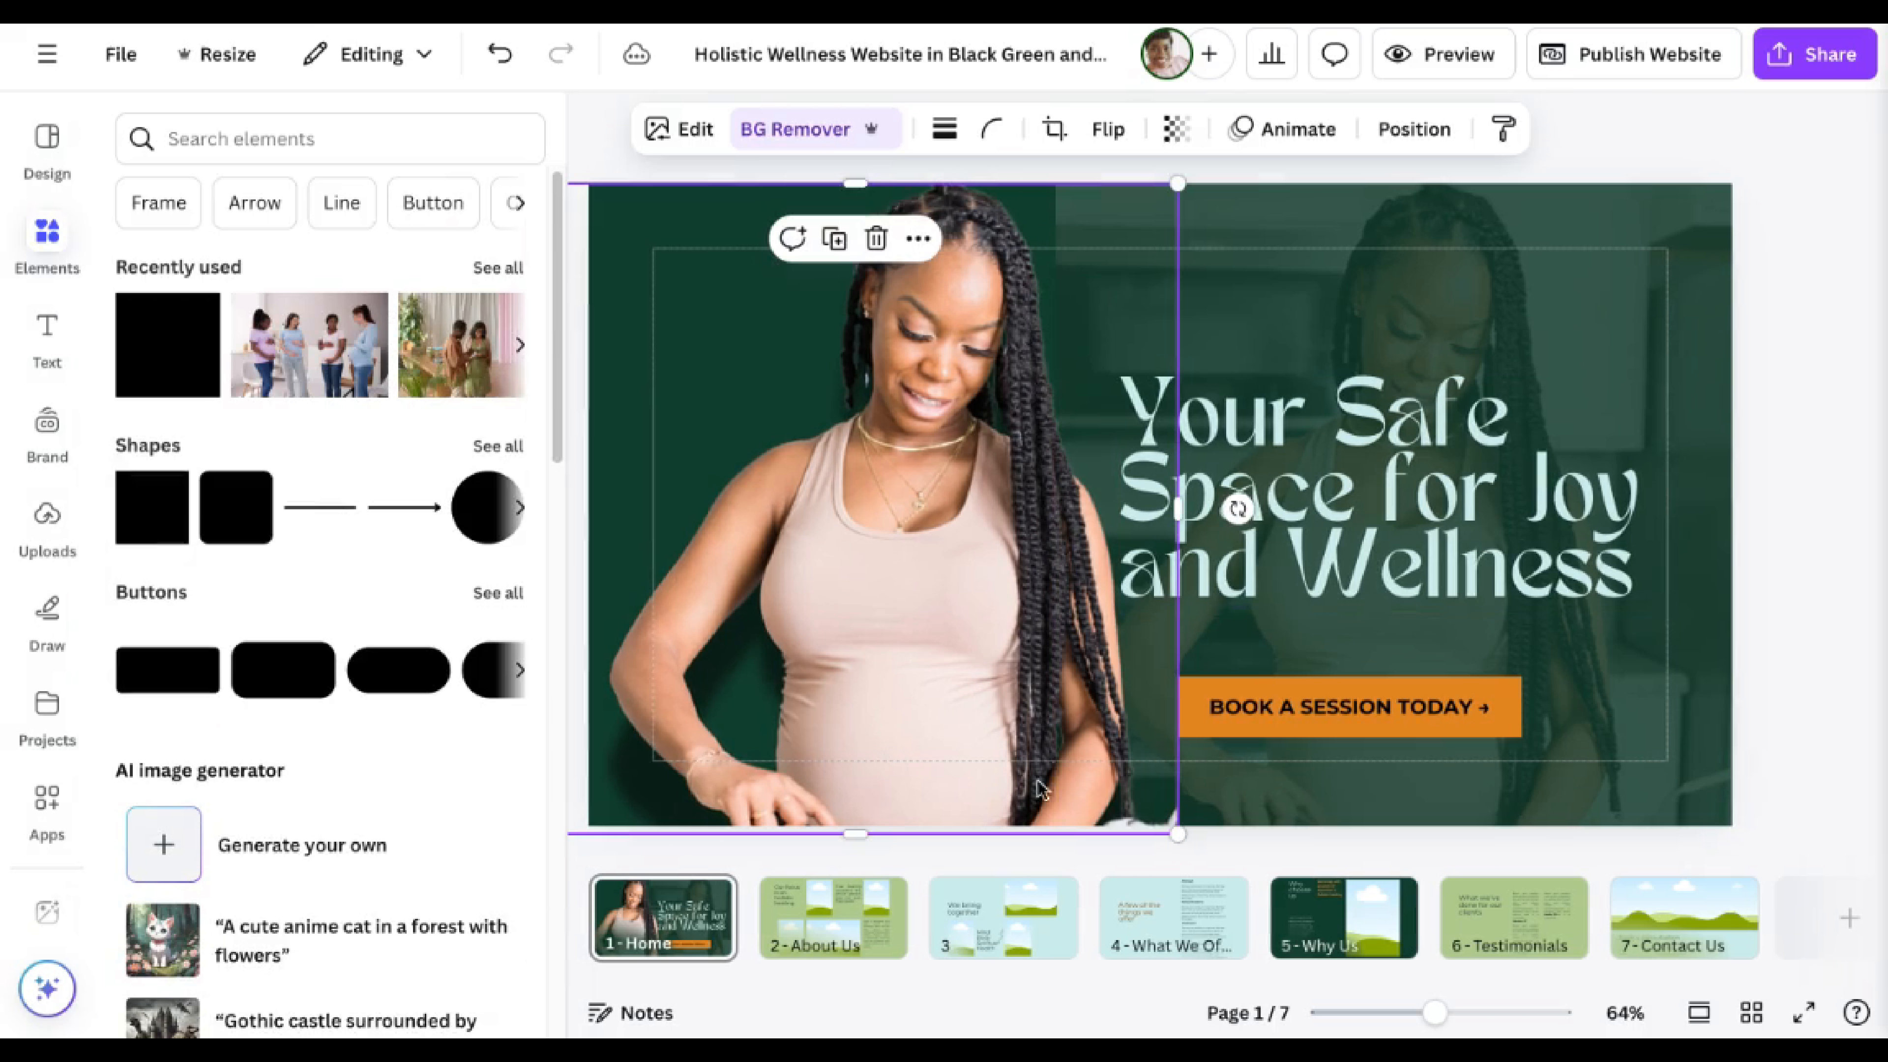
pyautogui.moveTo(1178, 833); pyautogui.dragTo(1183, 836)
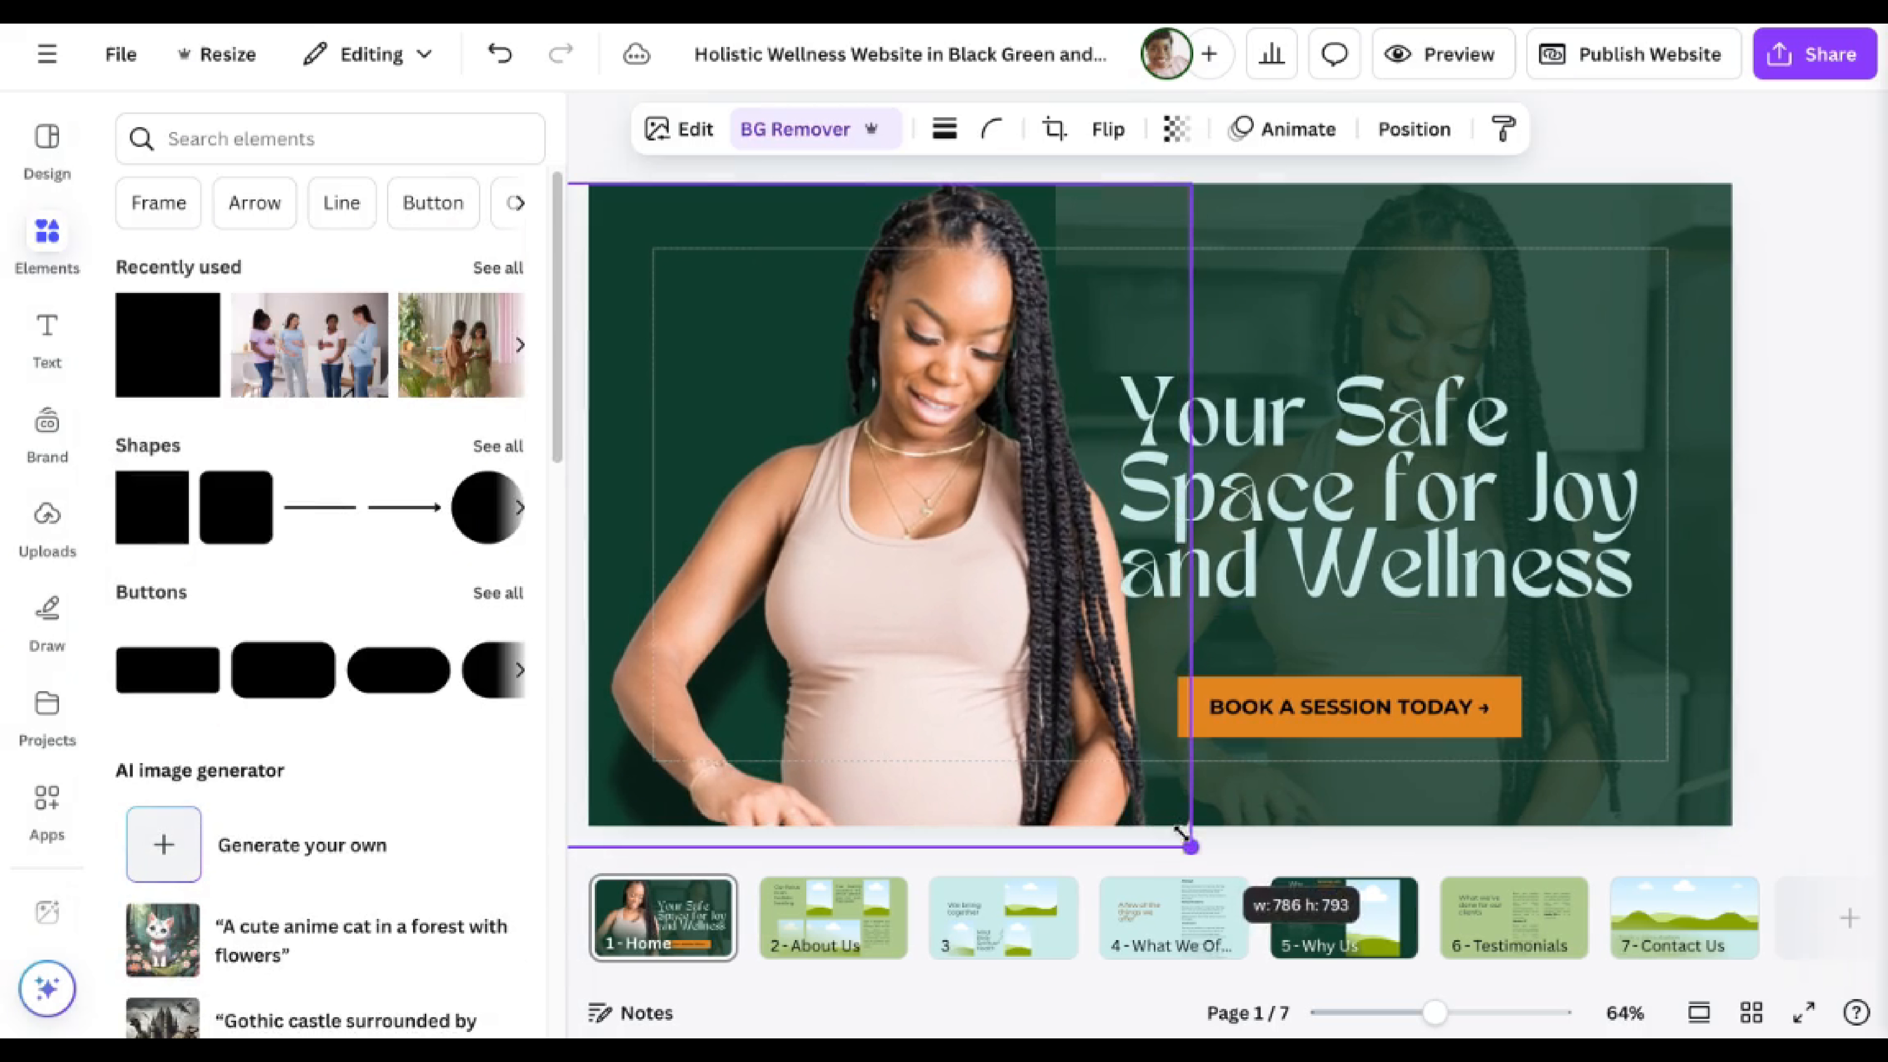
pyautogui.moveTo(1064, 731); pyautogui.dragTo(1021, 730)
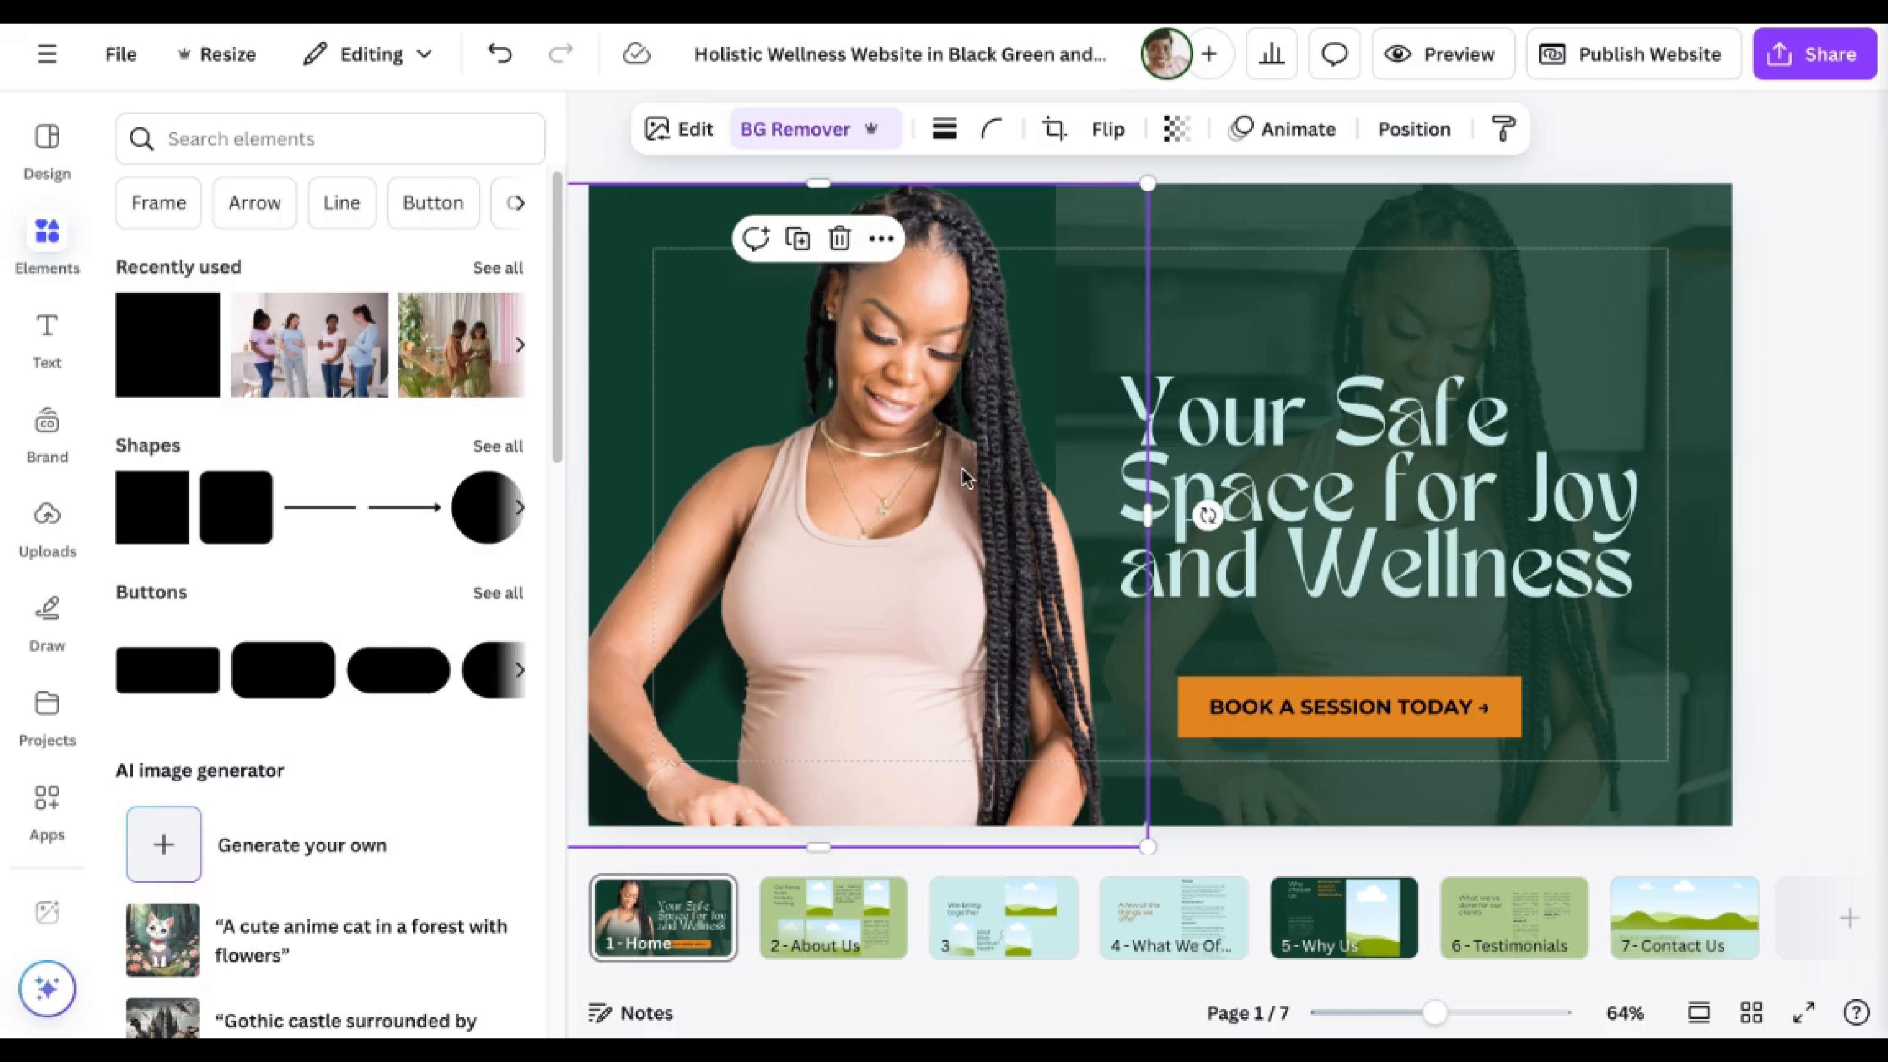
pyautogui.hotkey('shift', 'Left')
# Stretch the faded photo across the whole page and rearrange the layout with heading and button at lower left, cut-out at right.
pyautogui.click(1533, 336)
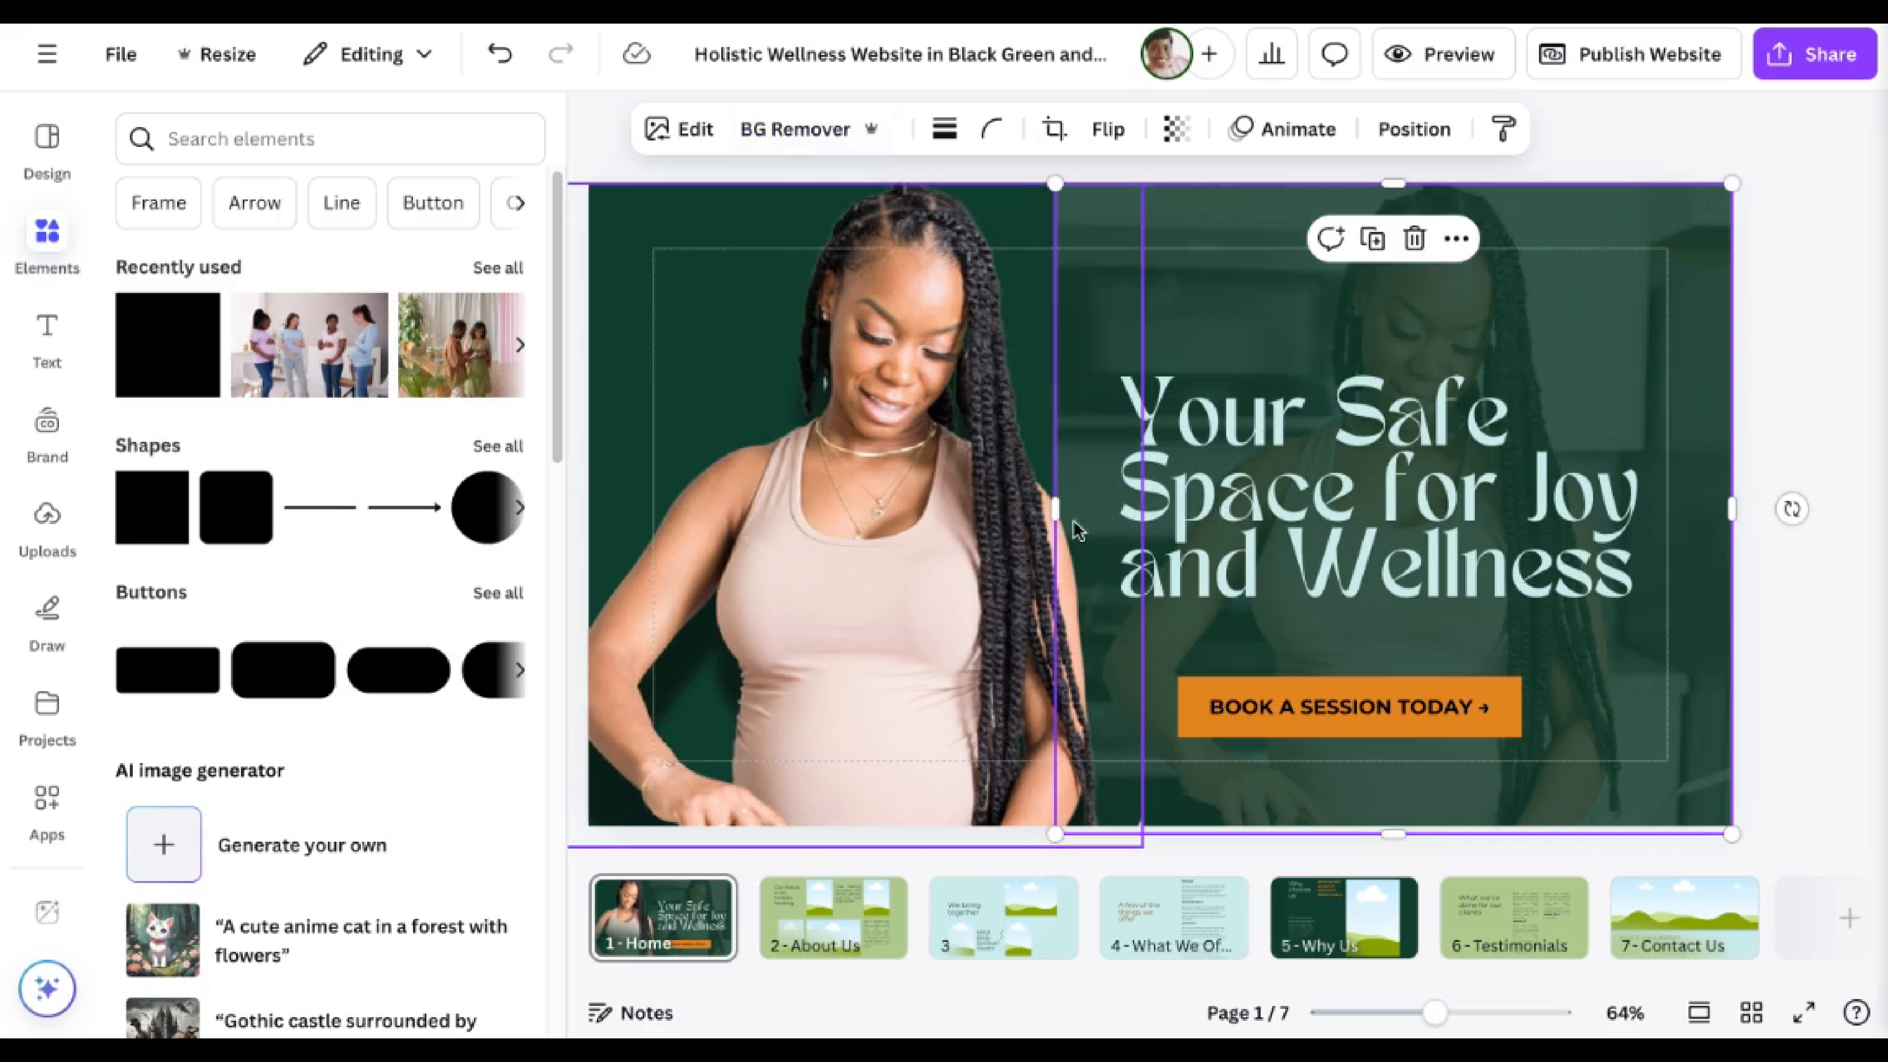
pyautogui.moveTo(1061, 509); pyautogui.dragTo(589, 507)
pyautogui.doubleClick(1461, 271)
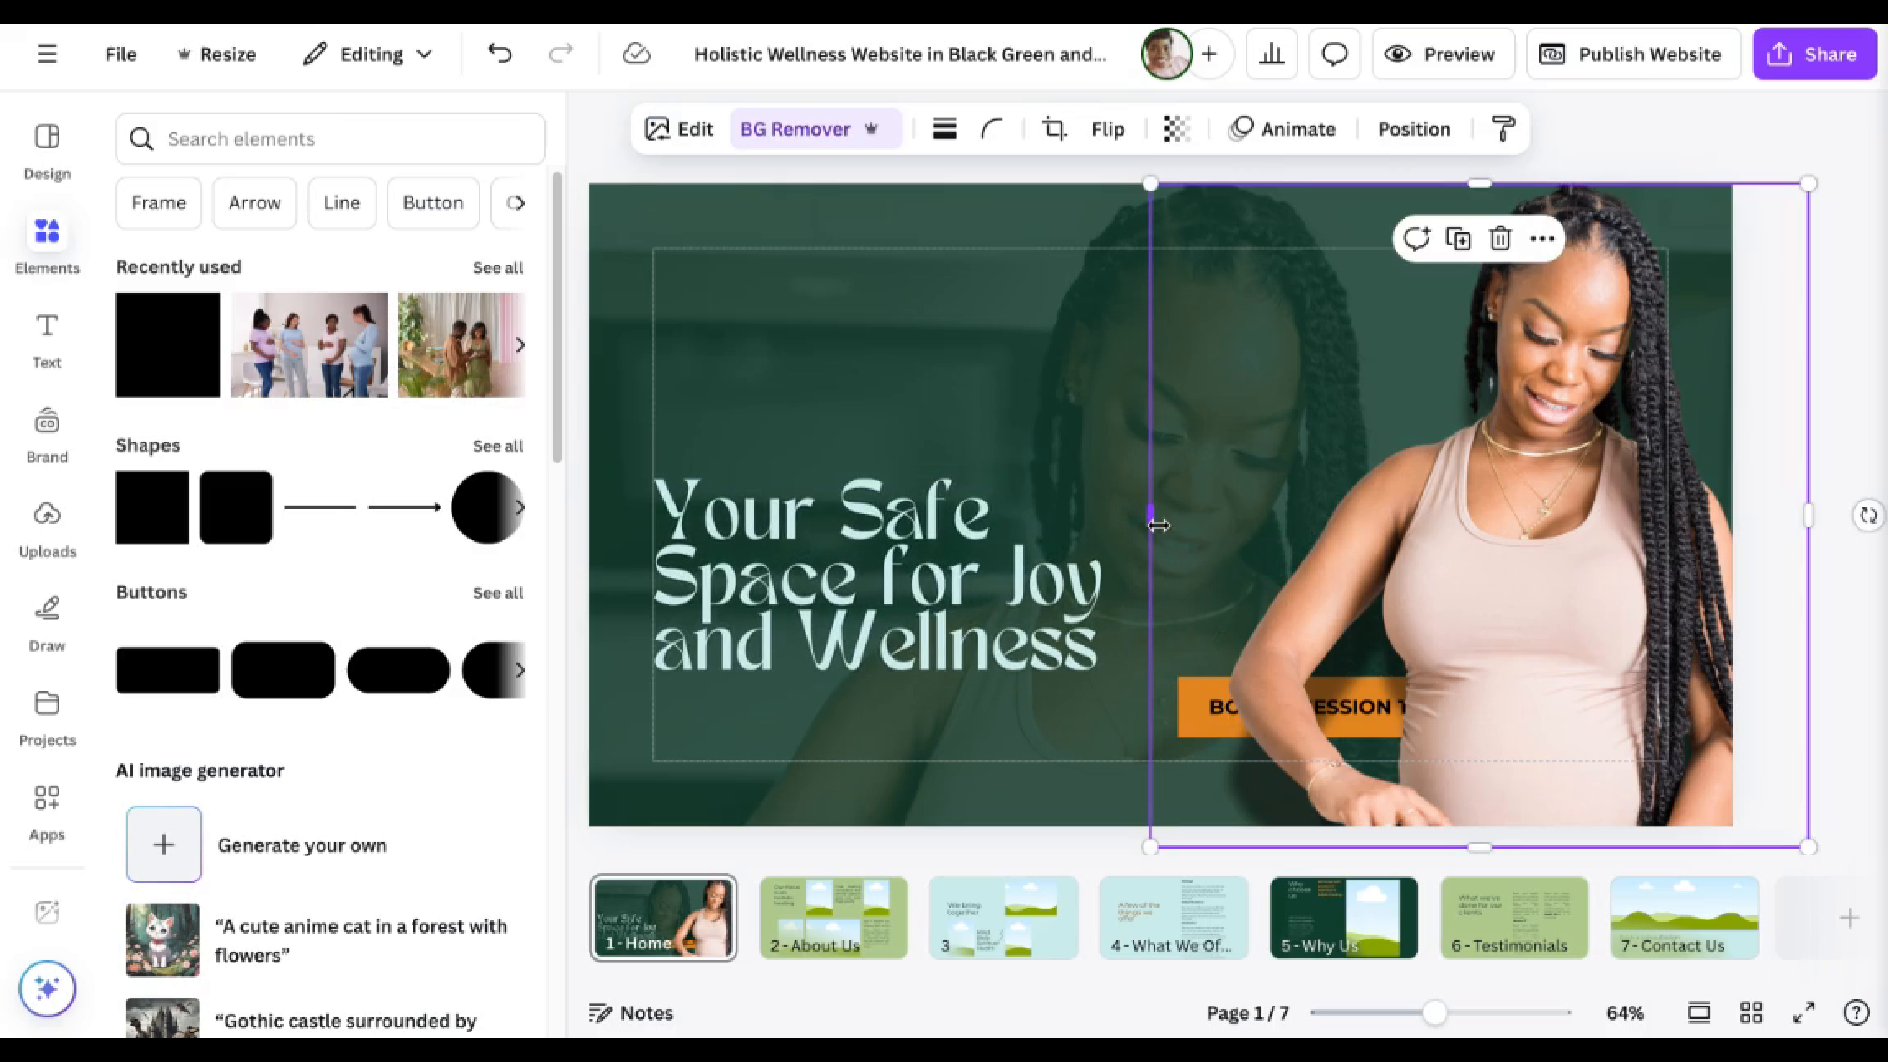
pyautogui.click(1189, 721)
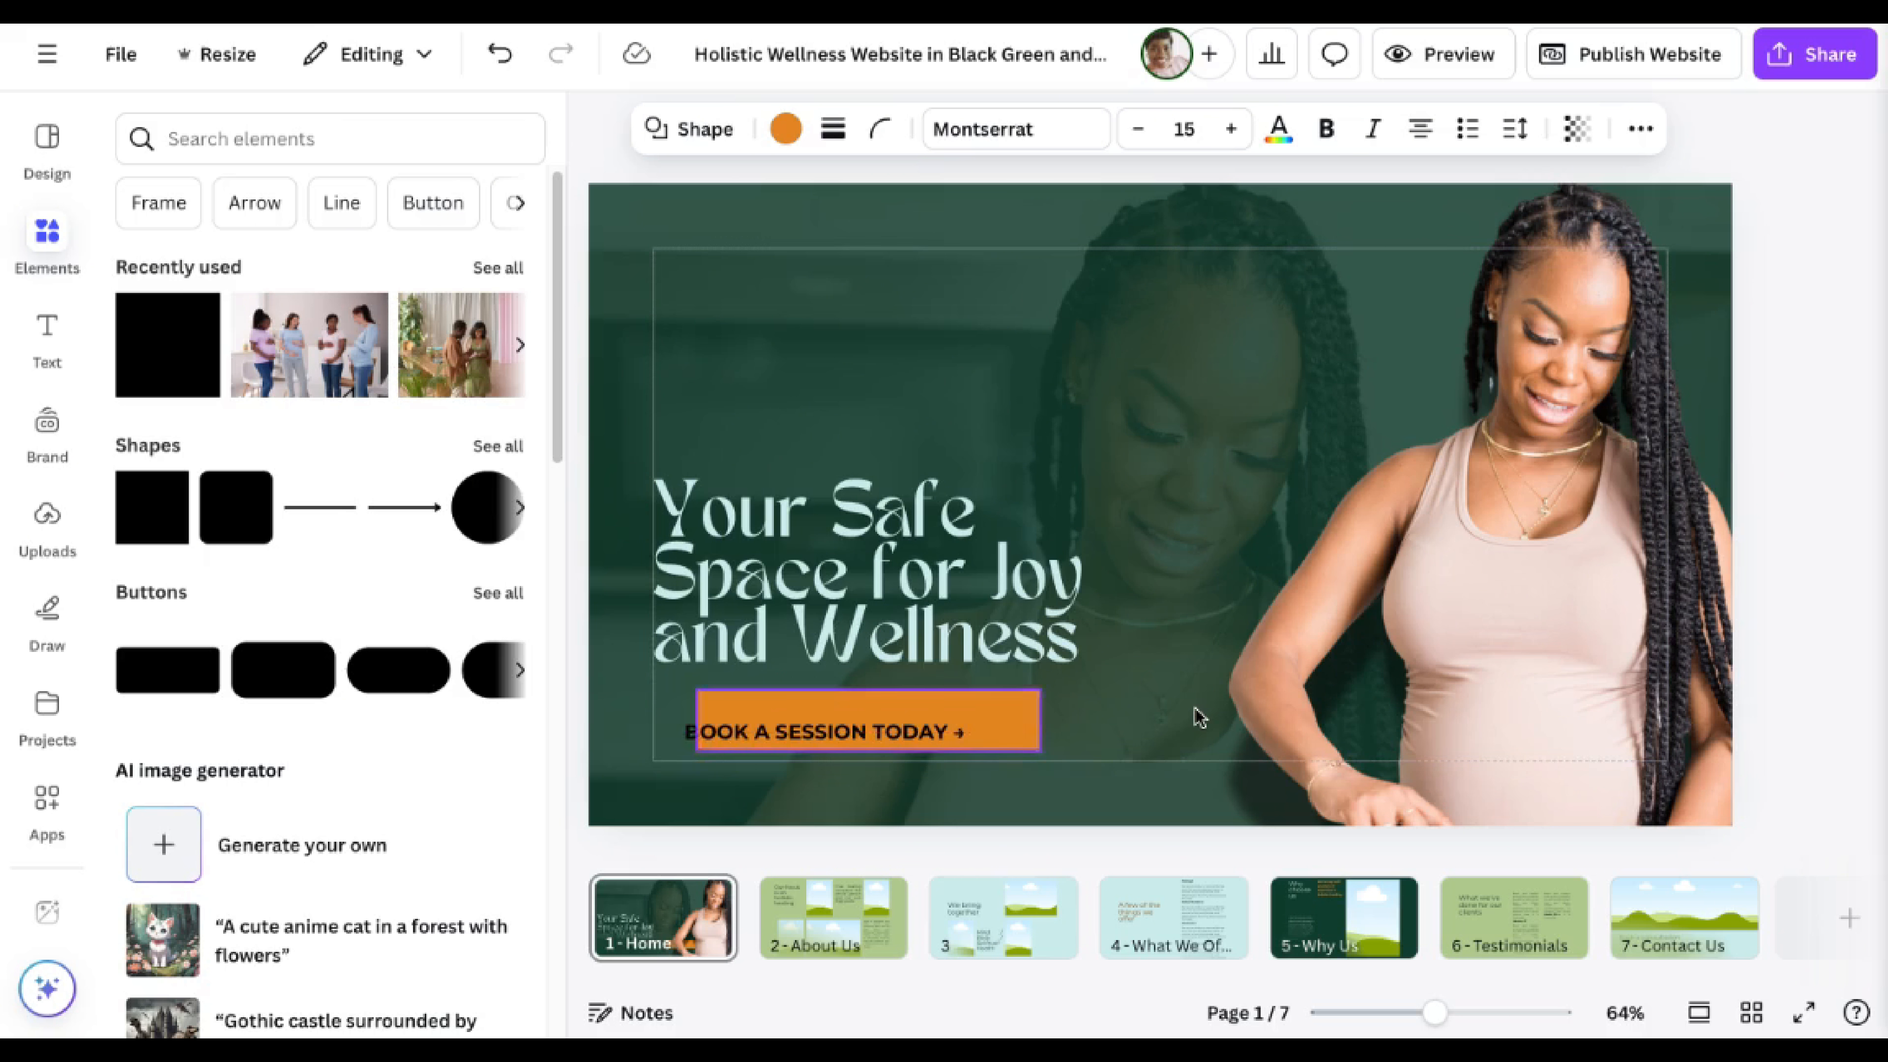
pyautogui.click(1011, 733)
# Shrink the cut-out photo into the page's lower right corner and trim its frame close to the page's right edge.
pyautogui.moveTo(1631, 665); pyautogui.dragTo(1625, 663)
pyautogui.moveTo(1172, 184); pyautogui.dragTo(1264, 282)
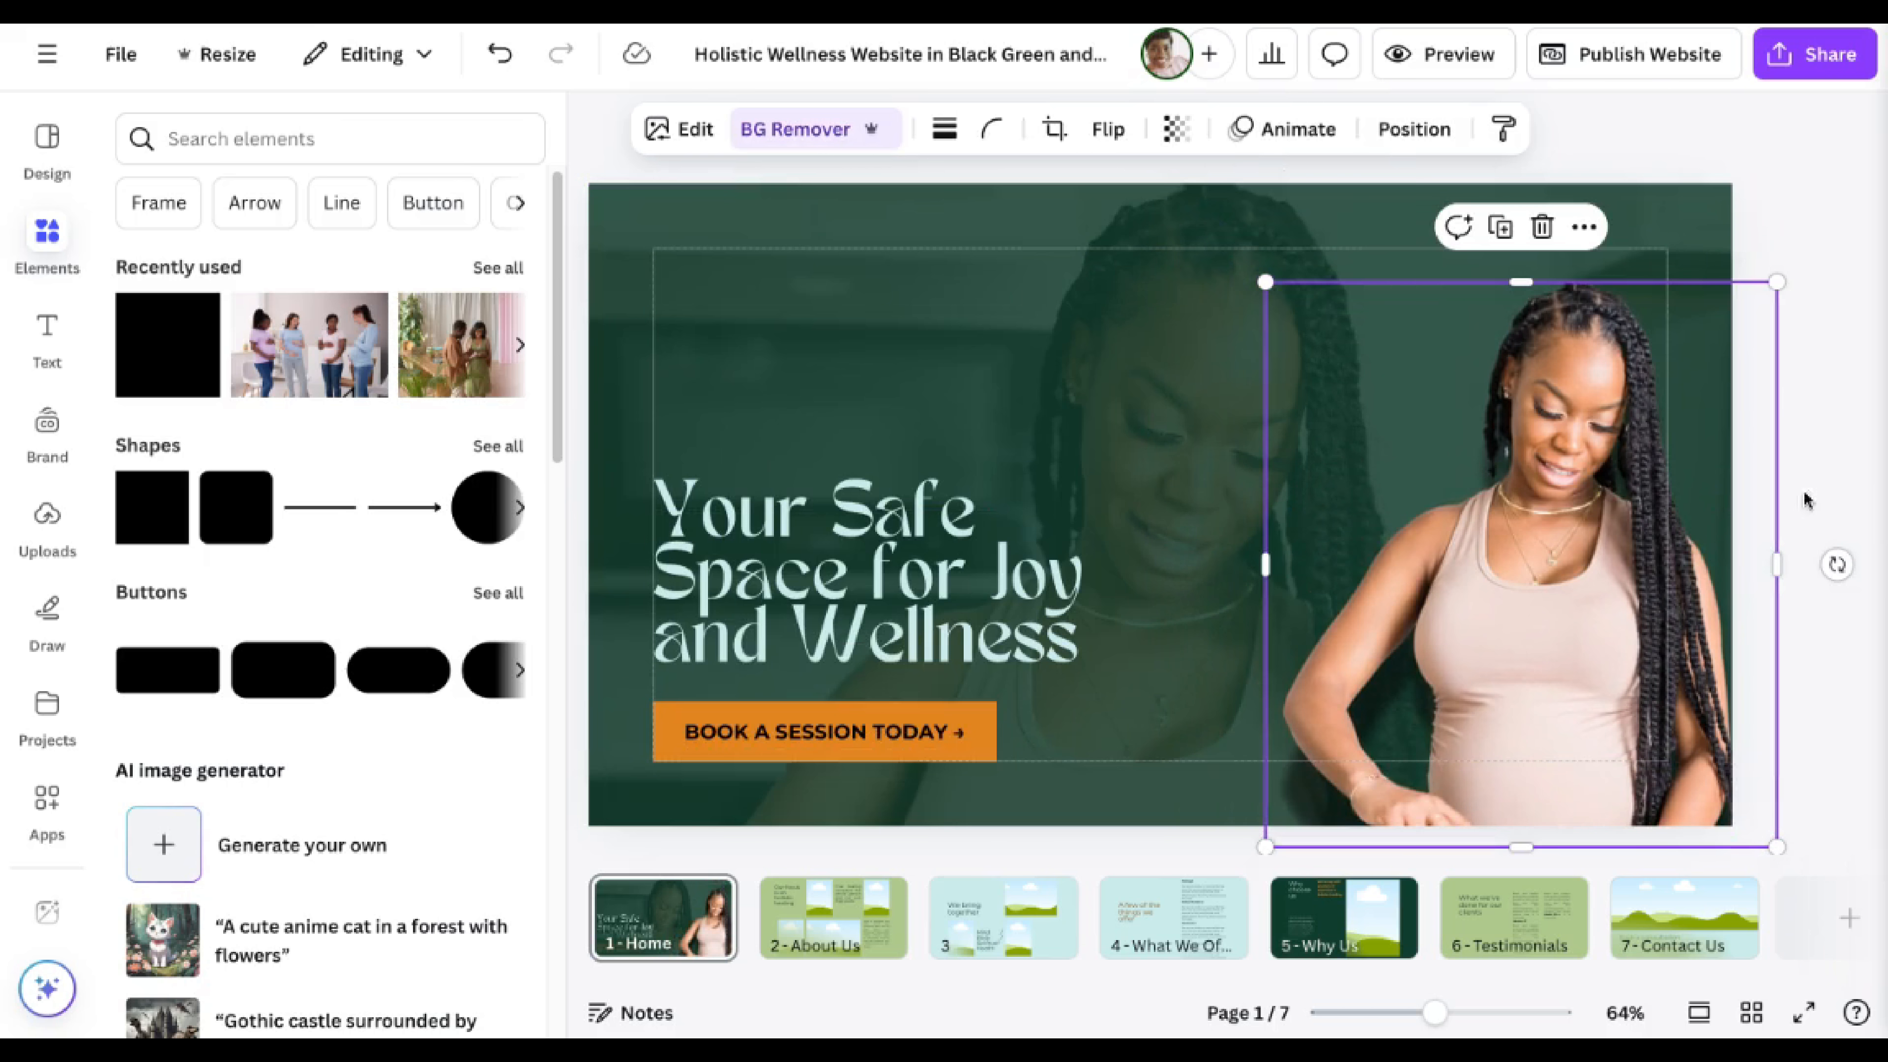
pyautogui.moveTo(1774, 564); pyautogui.dragTo(1741, 563)
pyautogui.click(1806, 478)
# Reduce the Home page heading slightly above the booking button.
pyautogui.click(1007, 660)
pyautogui.moveTo(1108, 482); pyautogui.dragTo(1103, 485)
pyautogui.click(1788, 367)
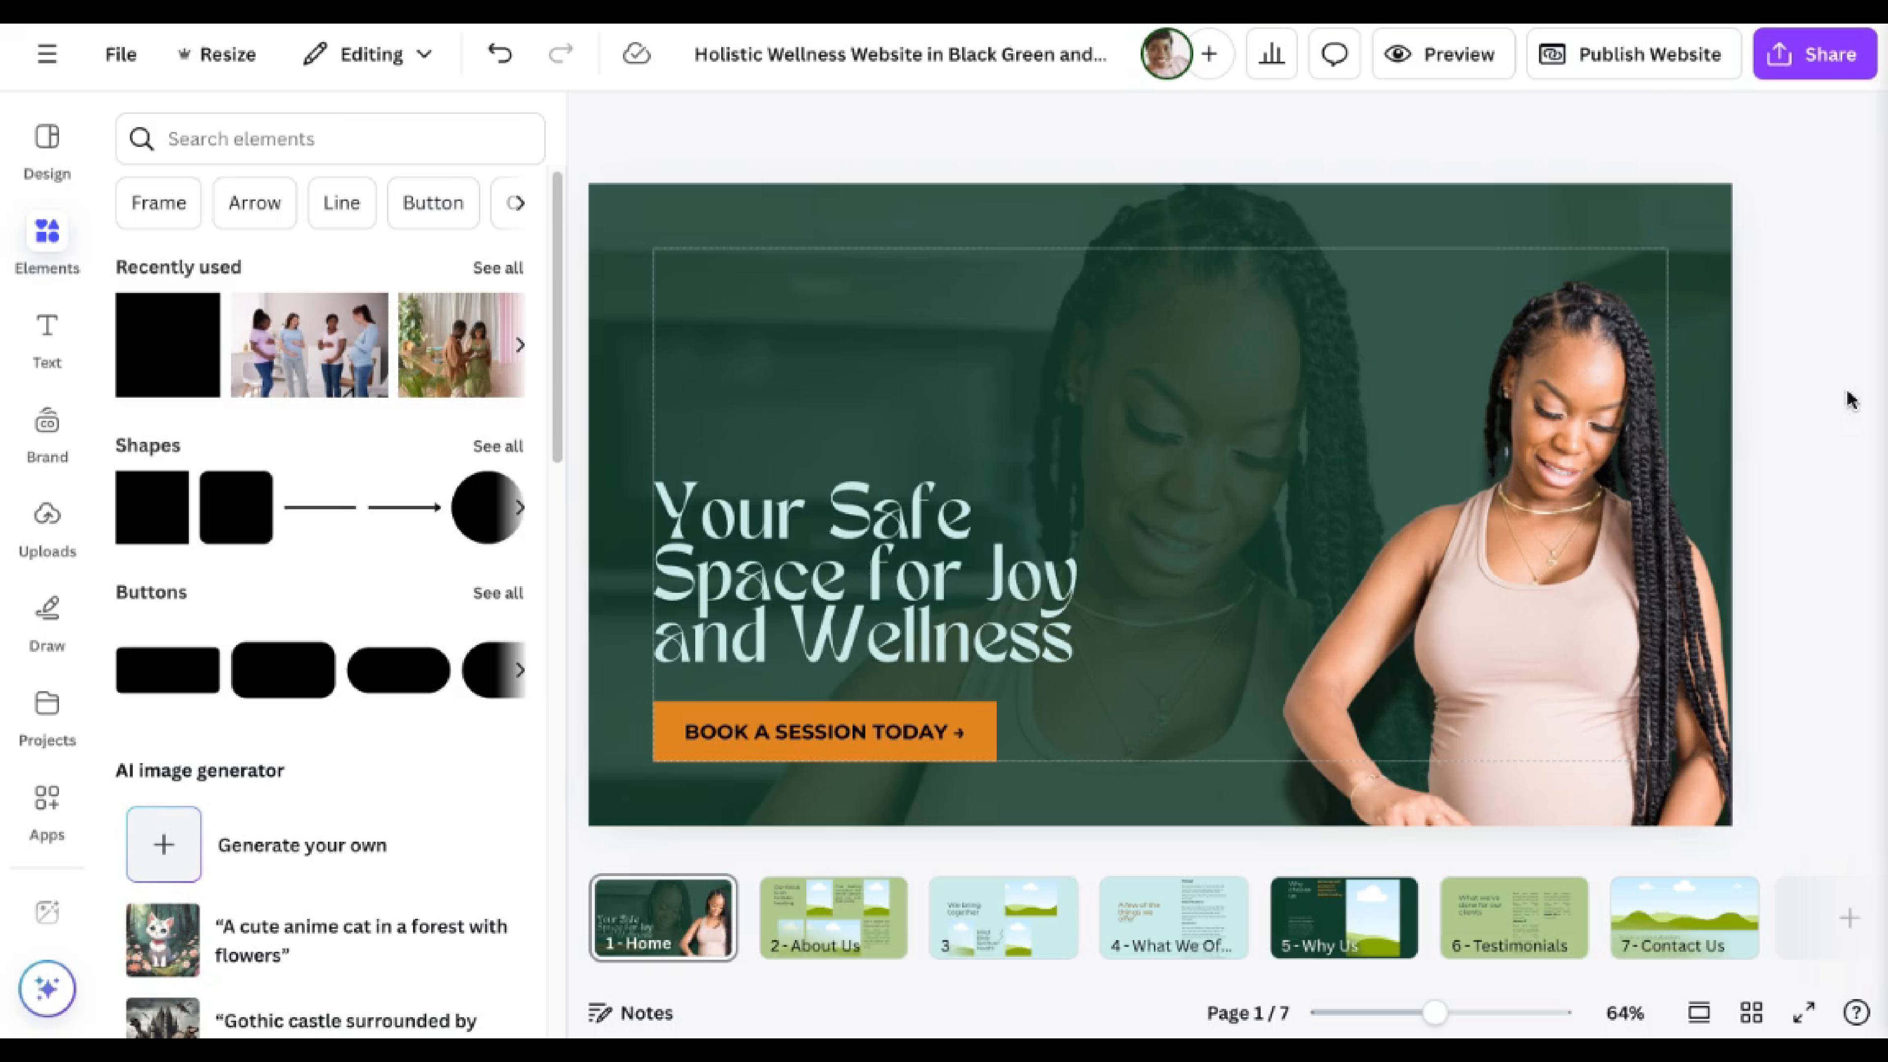
pyautogui.click(596, 124)
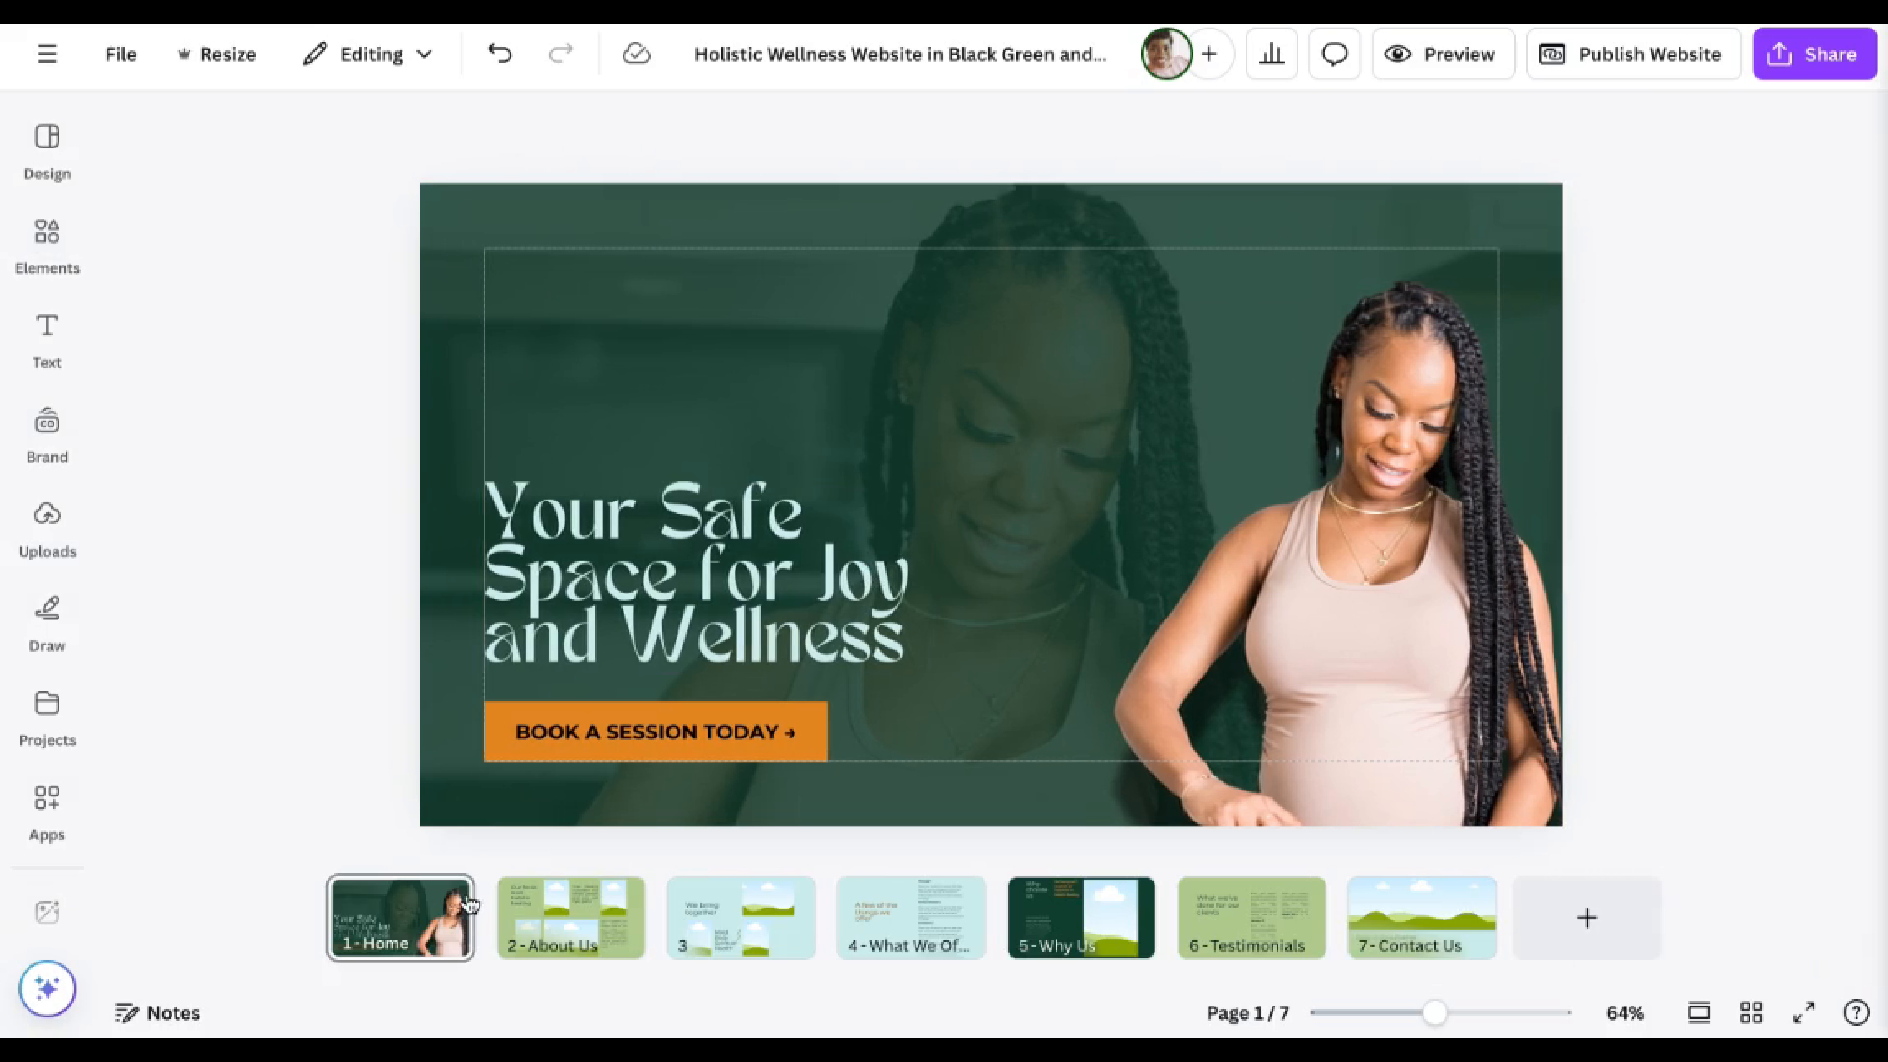
# Replace the "Our focus is on holistic healing" heading on the About Us page with "Your sanctuary for holistic health and wellness during pregnancy".
pyautogui.click(512, 910)
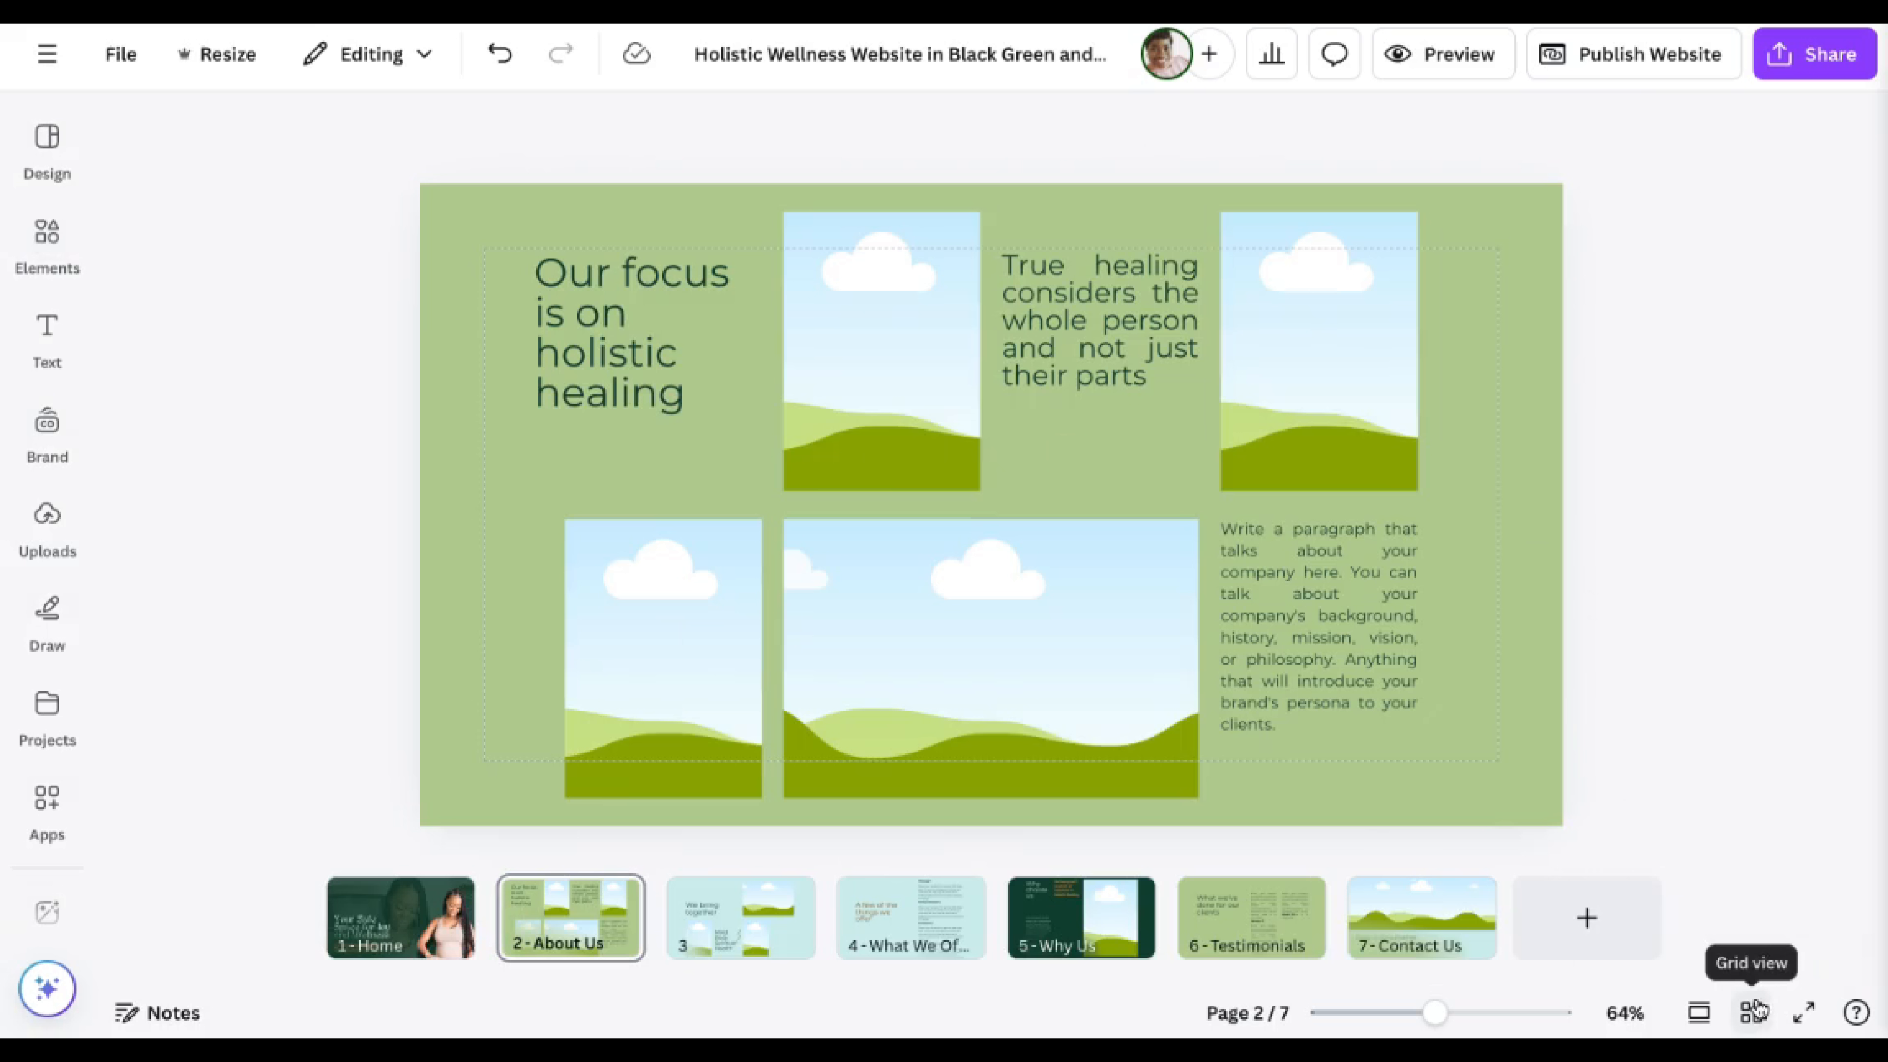
pyautogui.click(531, 401)
pyautogui.click(573, 382)
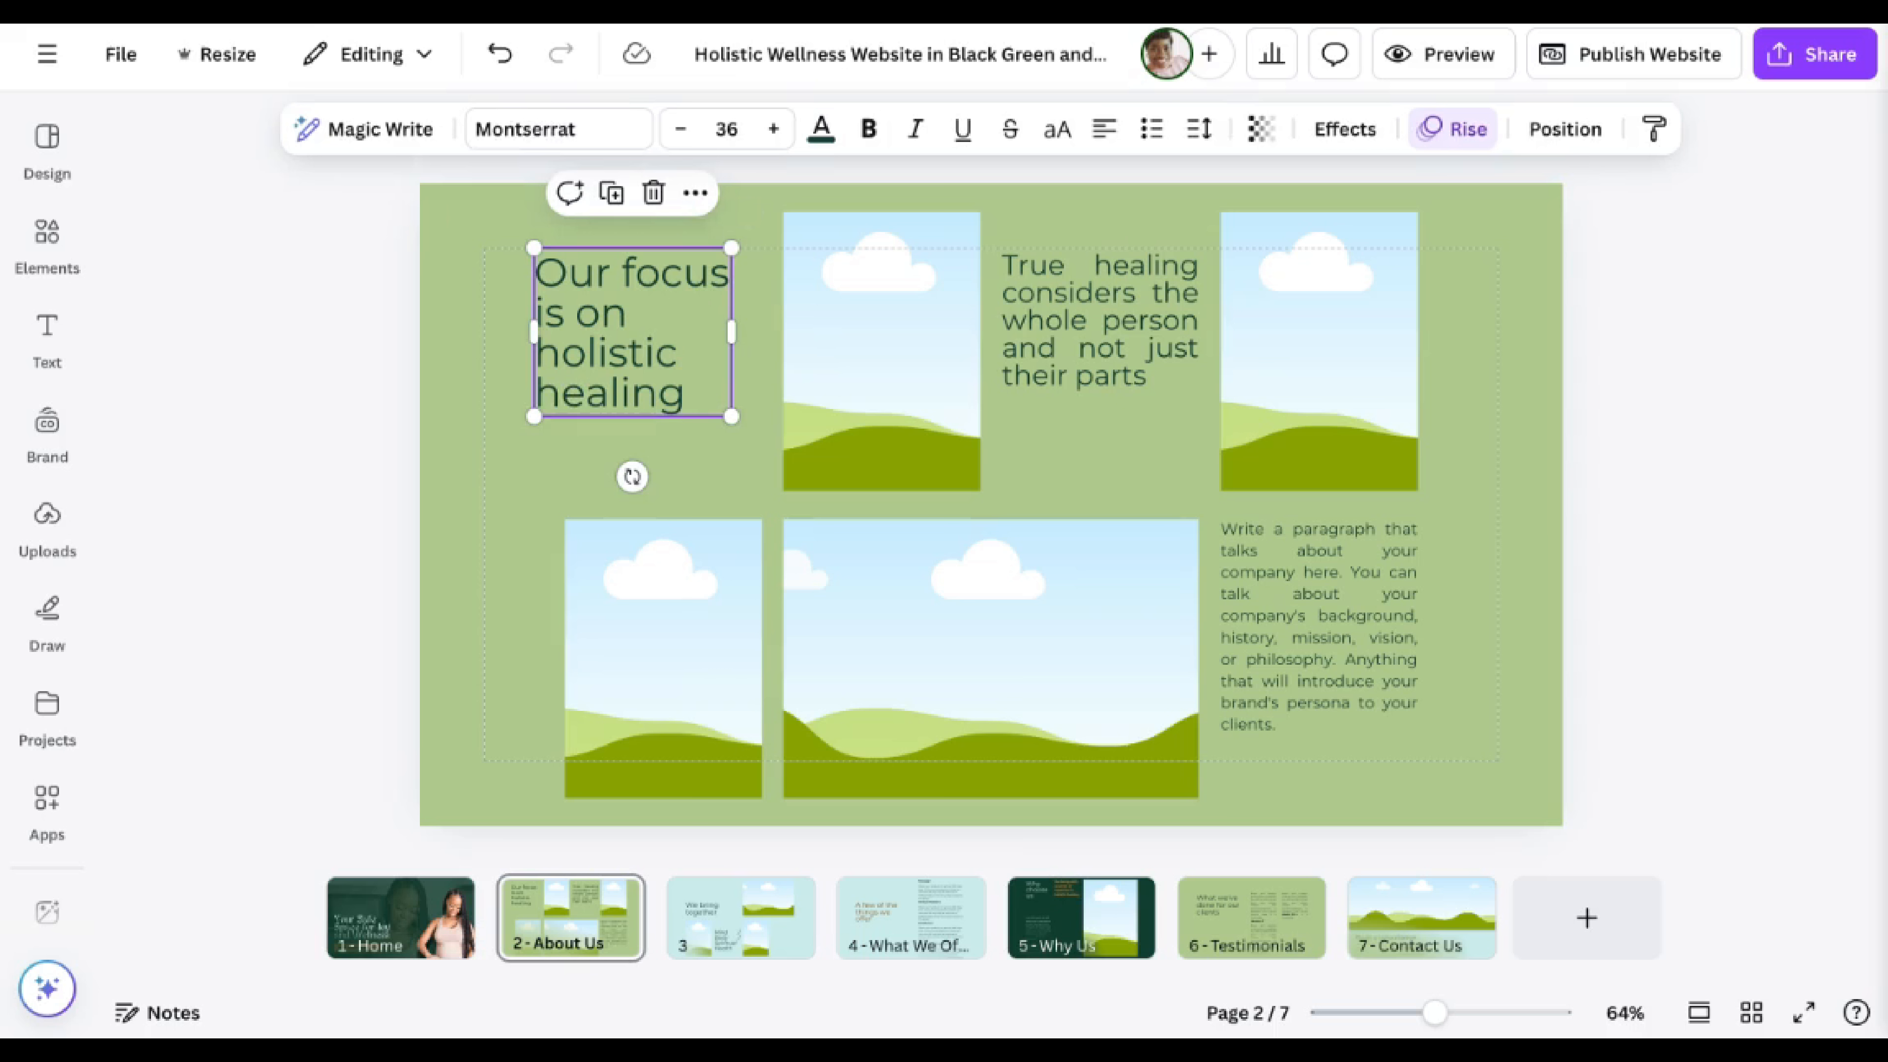
pyautogui.doubleClick(603, 351)
pyautogui.write('your sanctuary for holistic health and wellness during pregnancy')
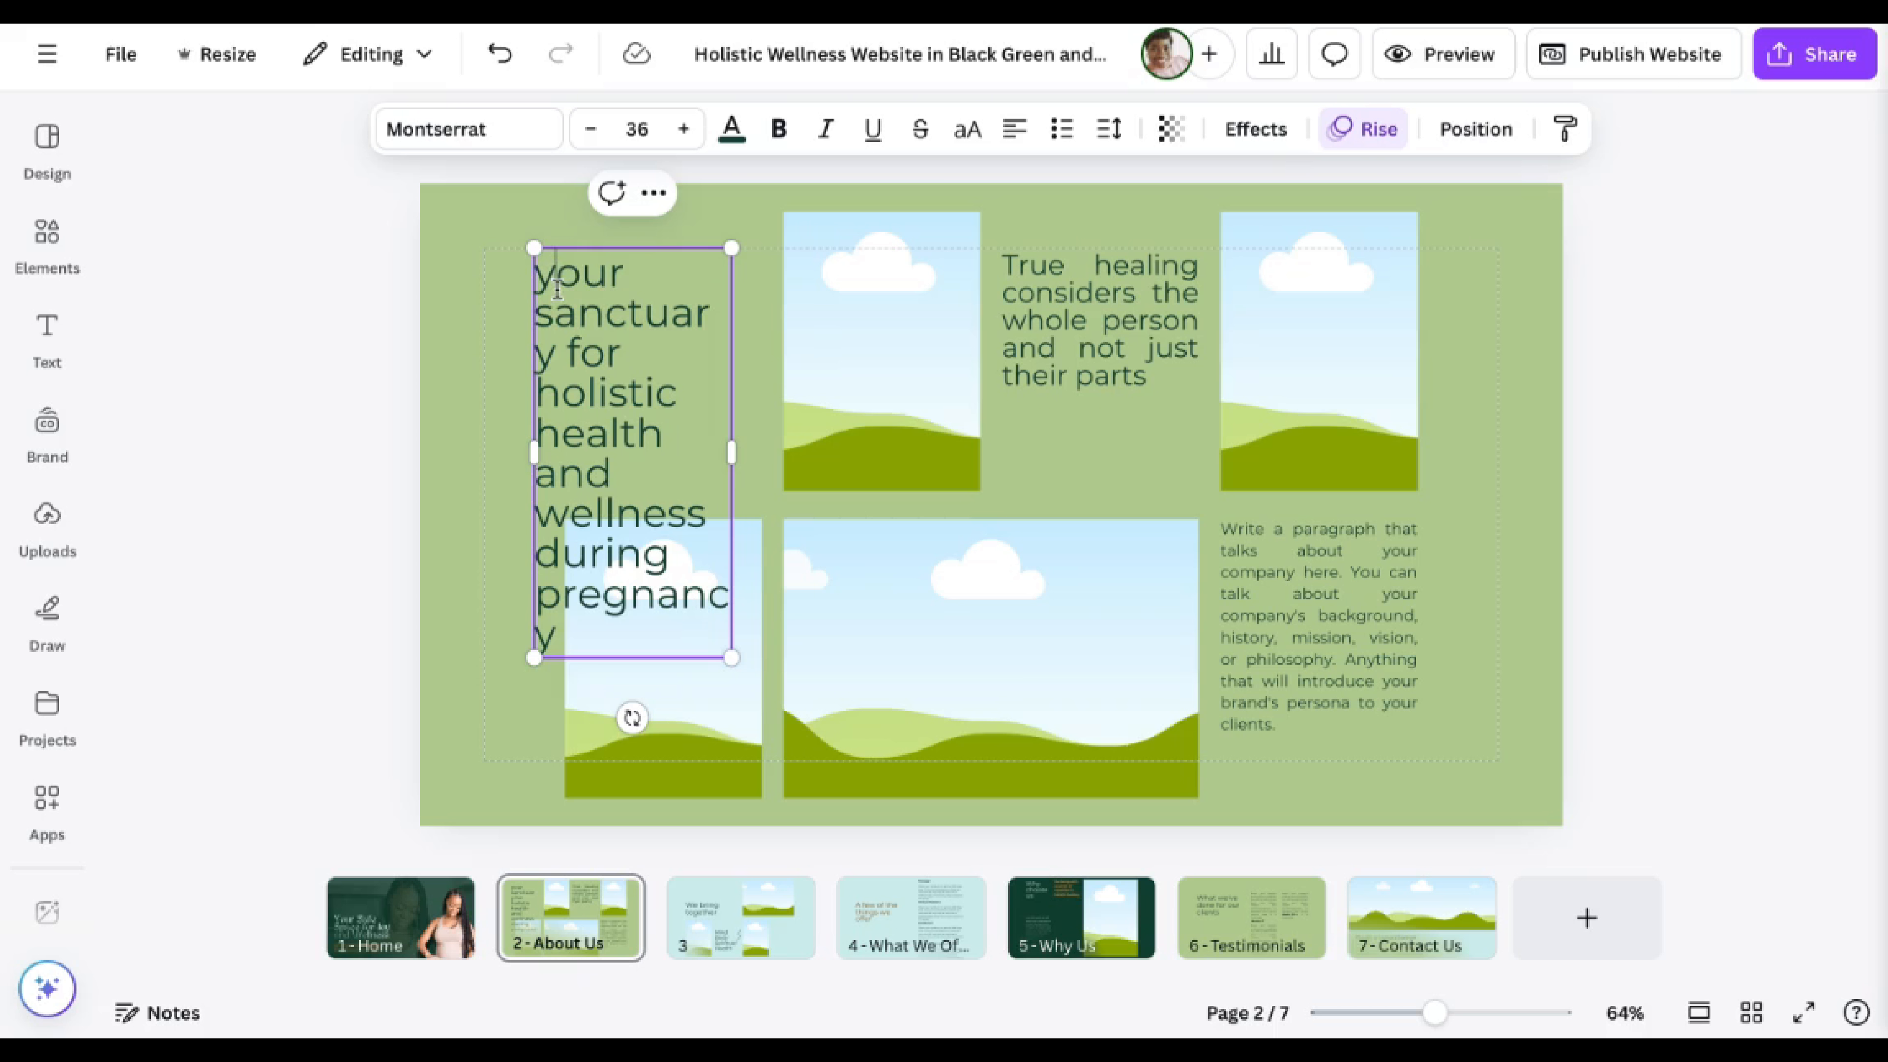
pyautogui.write('Y')
pyautogui.press('super+a')
# Set the About Us heading's font to TAN Meringue at size 29 and widen its text box.
pyautogui.click(681, 129)
pyautogui.moveTo(623, 362); pyautogui.dragTo(743, 350)
pyautogui.click(869, 129)
pyautogui.click(868, 129)
pyautogui.click(559, 128)
pyautogui.scroll(-5, 484, 599)
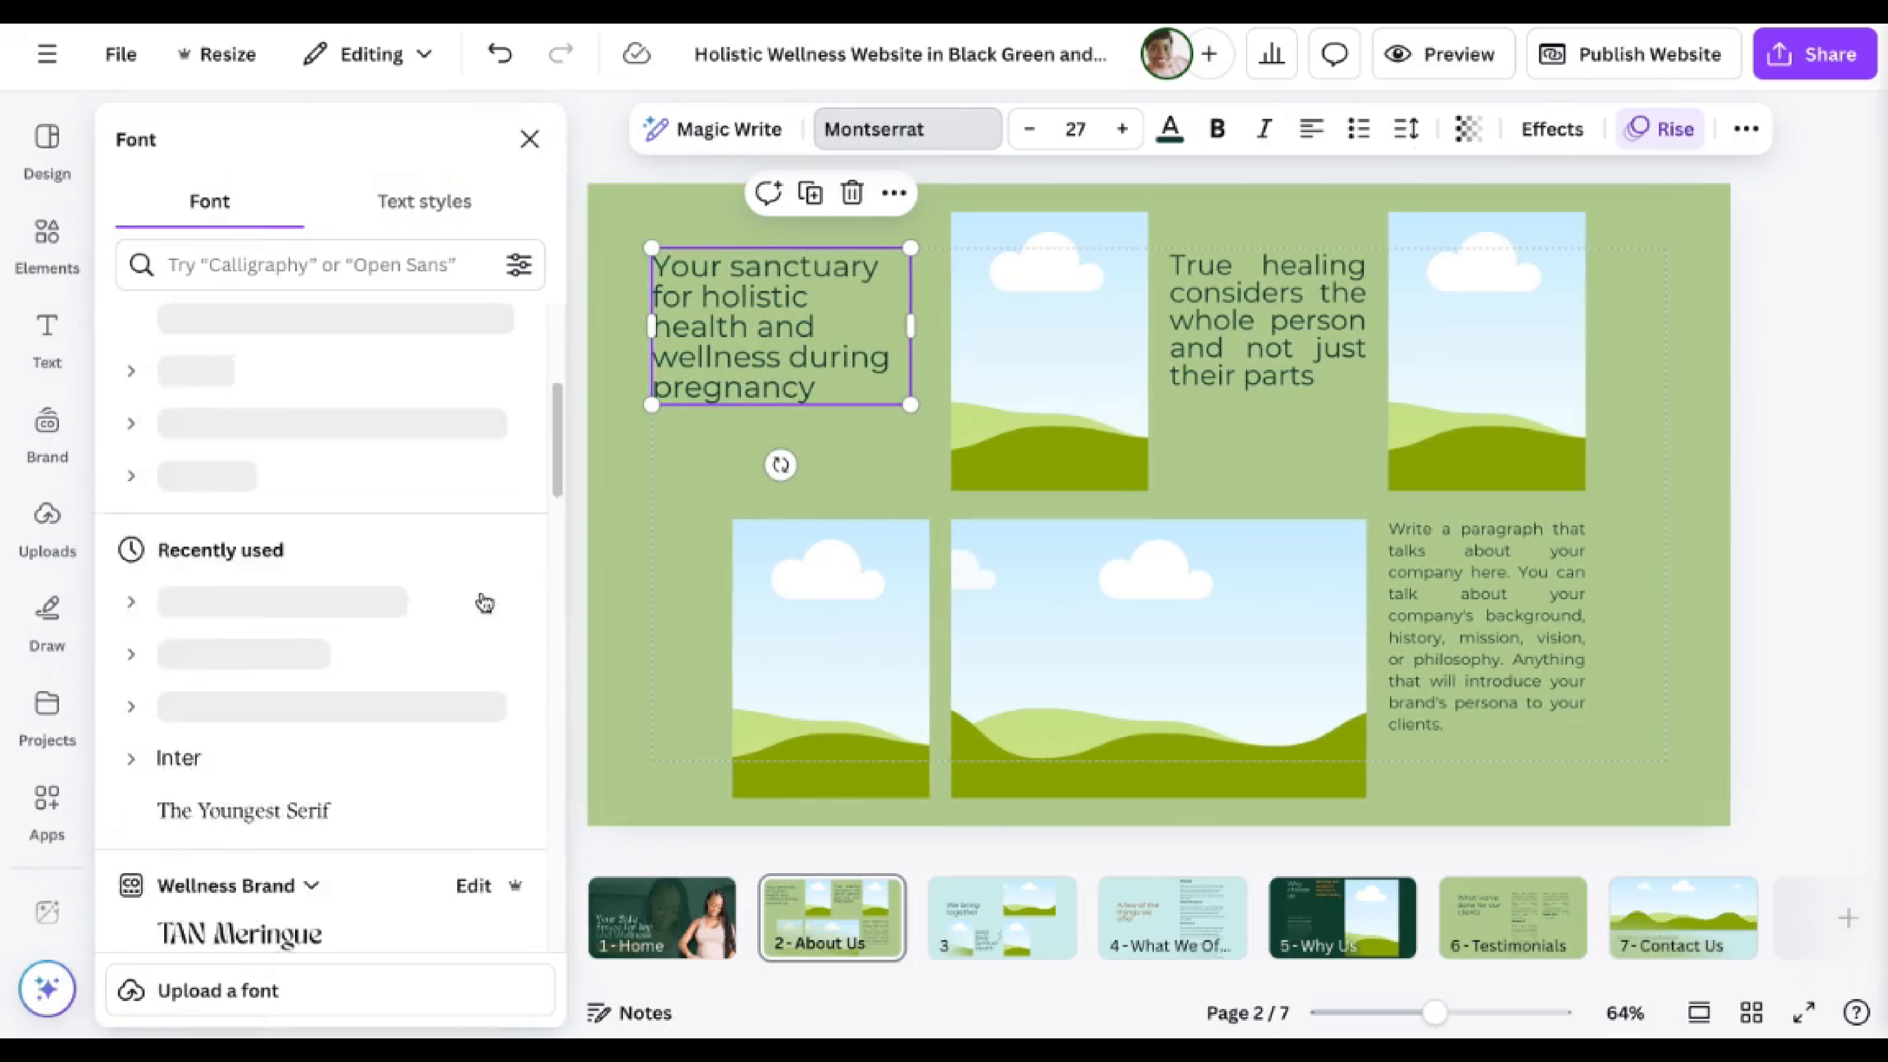
pyautogui.click(236, 936)
pyautogui.click(1117, 129)
# Try a light blue rectangle with rounded corners behind the About Us heading.
pyautogui.click(182, 335)
pyautogui.moveTo(1045, 508); pyautogui.dragTo(621, 283)
pyautogui.moveTo(566, 377); pyautogui.dragTo(567, 490)
pyautogui.moveTo(664, 337); pyautogui.dragTo(742, 337)
pyautogui.click(531, 548)
pyautogui.click(546, 472)
pyautogui.click(510, 129)
pyautogui.moveTo(378, 236); pyautogui.dragTo(407, 237)
pyautogui.click(509, 129)
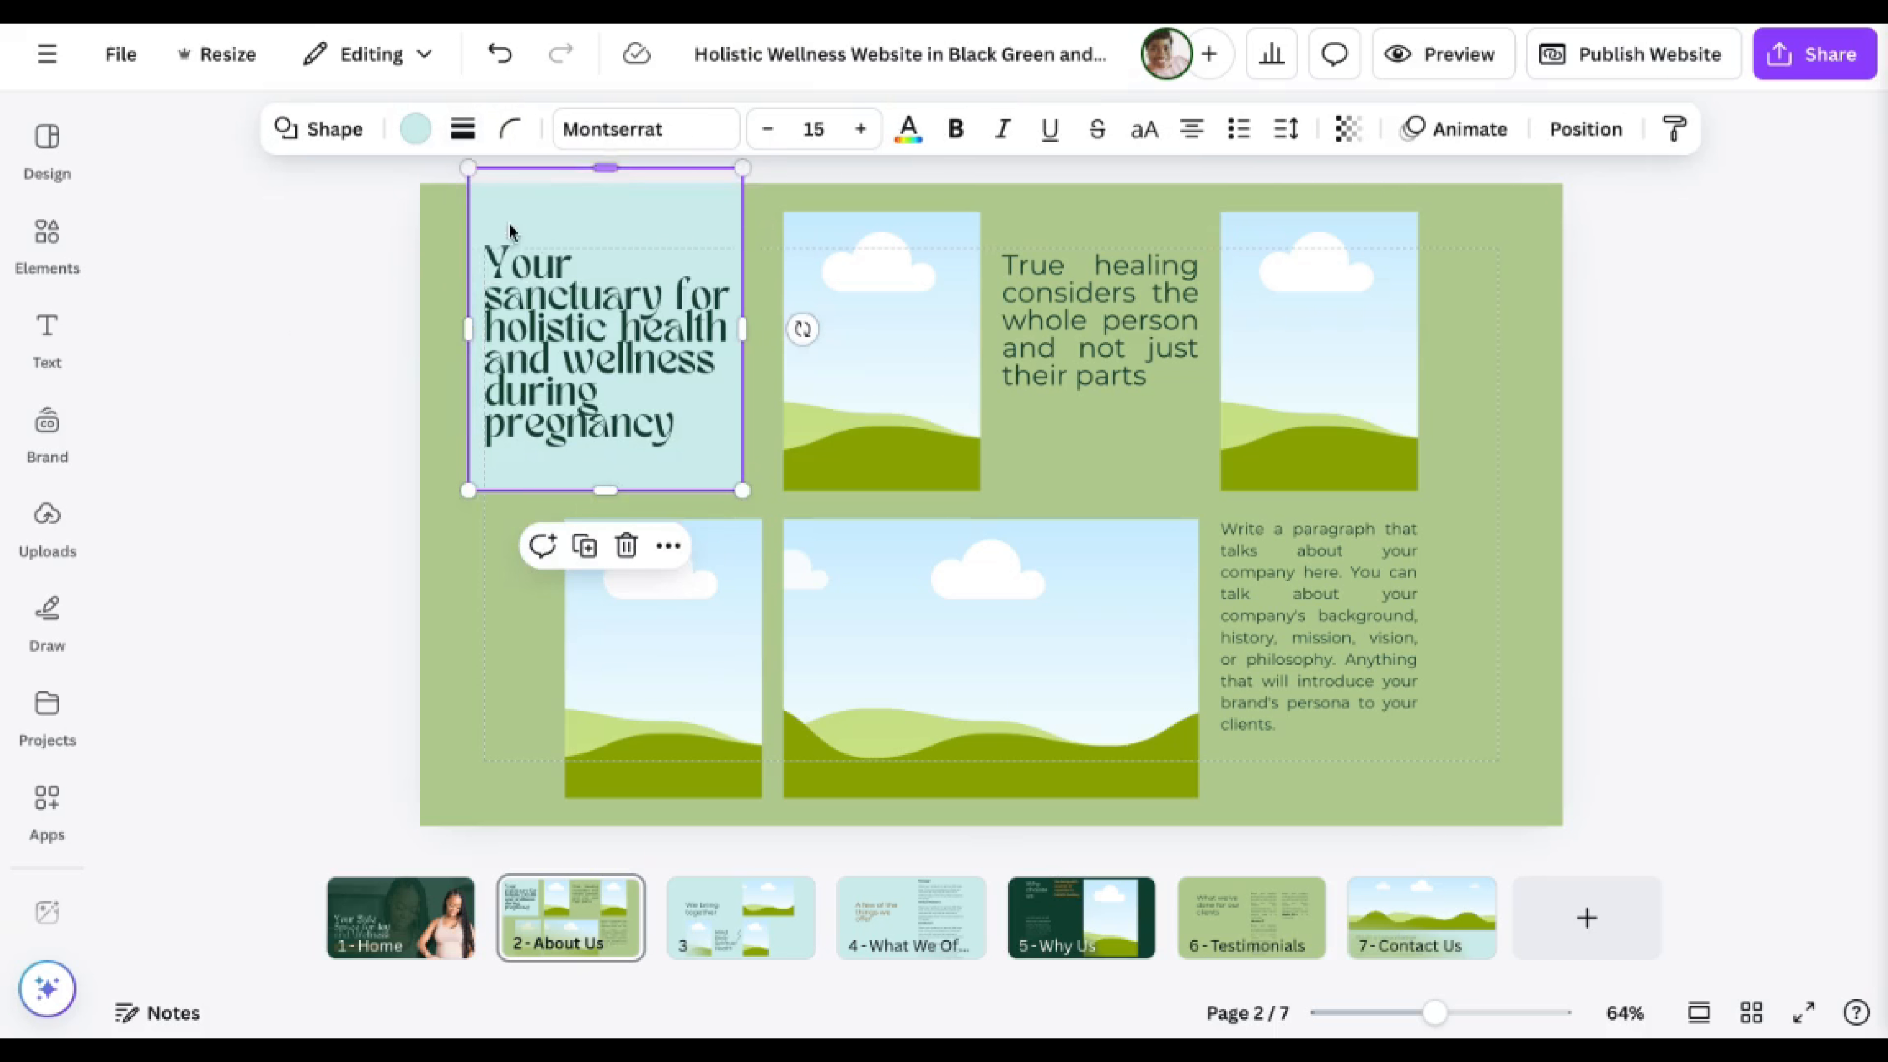
# Delete the two upper photo frames and the "True healing considers the whole person" text from the About Us page.
pyautogui.click(605, 346)
pyautogui.click(950, 337)
pyautogui.press('Delete')
pyautogui.click(1318, 342)
pyautogui.press('Delete')
pyautogui.click(1100, 321)
pyautogui.press('Delete')
# Delete the light blue rectangle and enlarge the heading so its two lines span the width between the page margins.
pyautogui.click(605, 346)
pyautogui.moveTo(741, 345); pyautogui.dragTo(1156, 345)
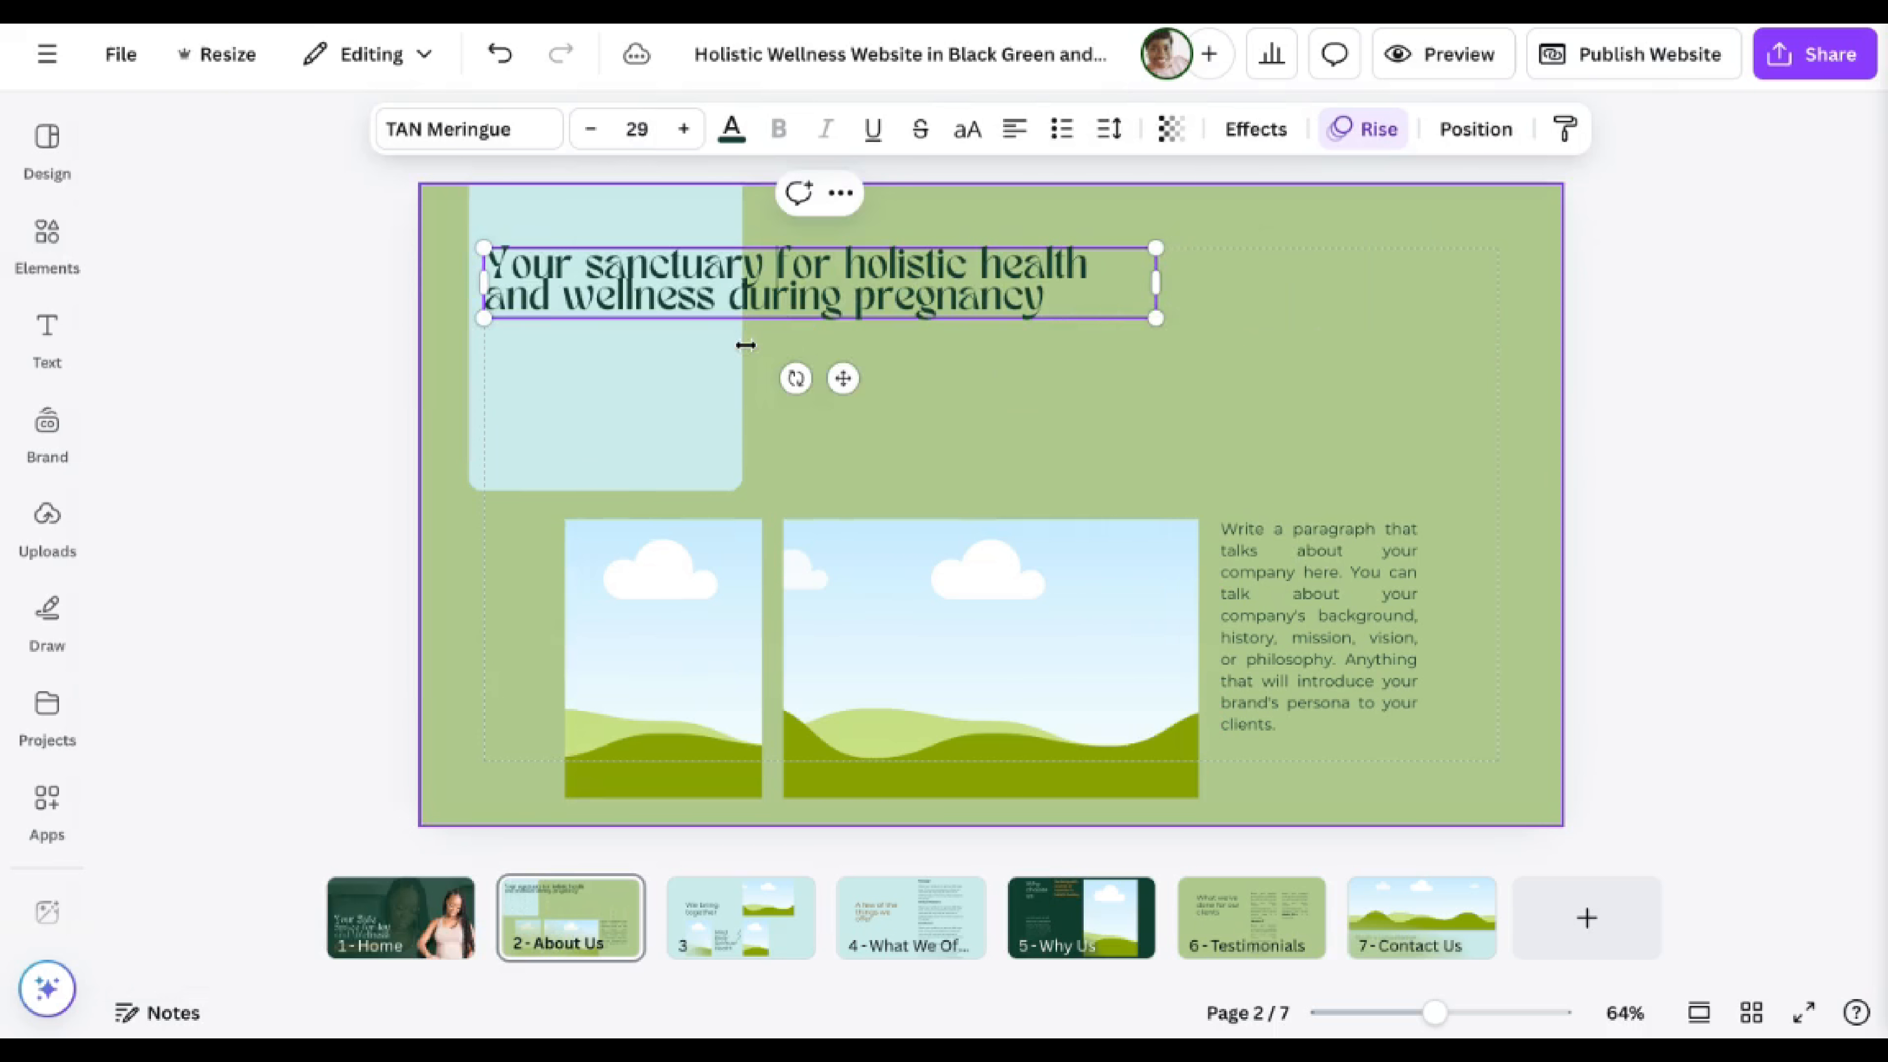
pyautogui.click(654, 409)
pyautogui.press('Delete')
pyautogui.moveTo(763, 249); pyautogui.dragTo(762, 303)
pyautogui.moveTo(1155, 371); pyautogui.dragTo(1499, 418)
pyautogui.click(1635, 476)
# Move the two photo frames left, make the second taller and narrower, and widen the company paragraph beside them to the right margin.
pyautogui.moveTo(582, 645); pyautogui.dragTo(501, 609)
pyautogui.moveTo(912, 670); pyautogui.dragTo(825, 634)
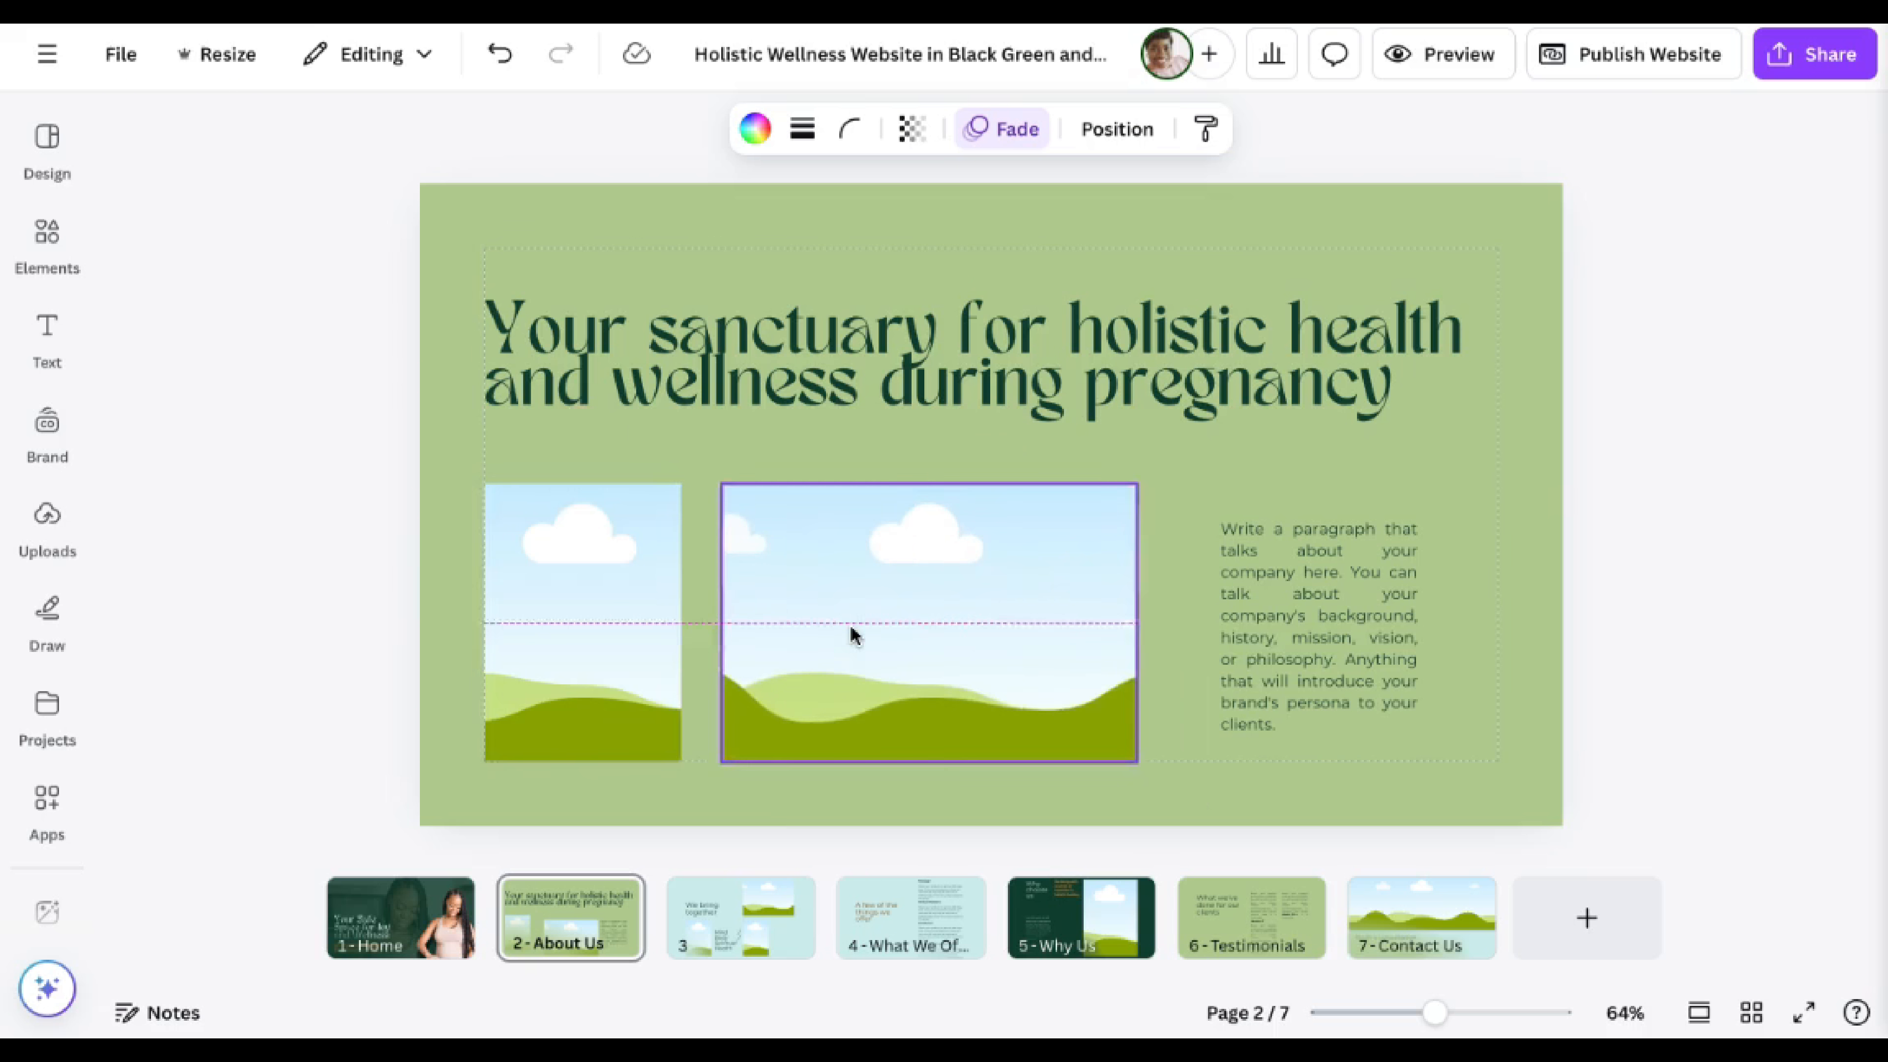
pyautogui.moveTo(903, 762); pyautogui.dragTo(903, 825)
pyautogui.moveTo(903, 483); pyautogui.dragTo(903, 437)
pyautogui.click(587, 632)
pyautogui.click(847, 682)
pyautogui.moveTo(1113, 631); pyautogui.dragTo(1012, 631)
pyautogui.moveTo(1343, 623); pyautogui.dragTo(1182, 588)
pyautogui.moveTo(1256, 591); pyautogui.dragTo(1498, 592)
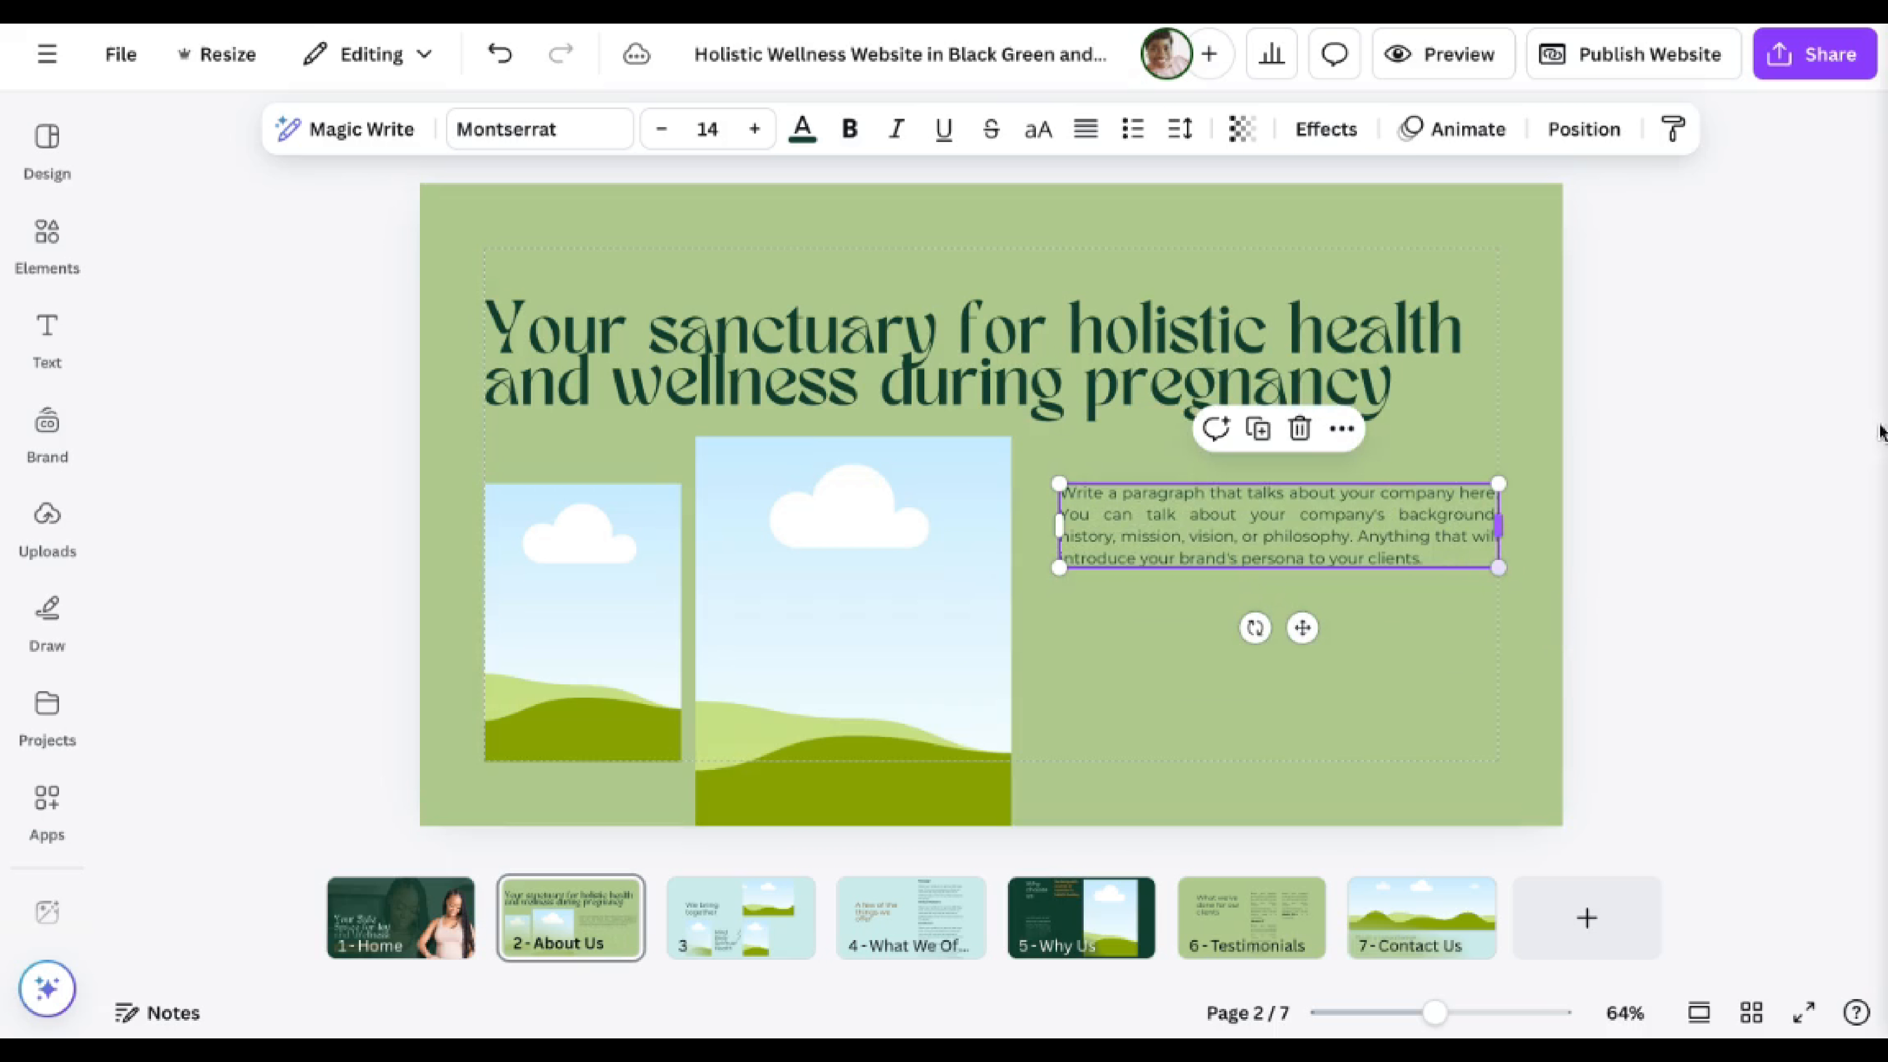
# Replace the company paragraph with "Our mission is to support and empower expectant mothers through every stage of their pregnancy journey with safe, personalized, and nurturing practices.".
pyautogui.moveTo(1355, 513); pyautogui.dragTo(1426, 559)
pyautogui.write('Our mission is to support and empower expectant mothers through every stage of their pregnancy journey with safe, personalized, and nurturing practices.')
pyautogui.press('Return')
pyautogui.press('Return')
# Set the font size of the whole mission paragraph to 21.
pyautogui.hotkey('ctrl', 'a')
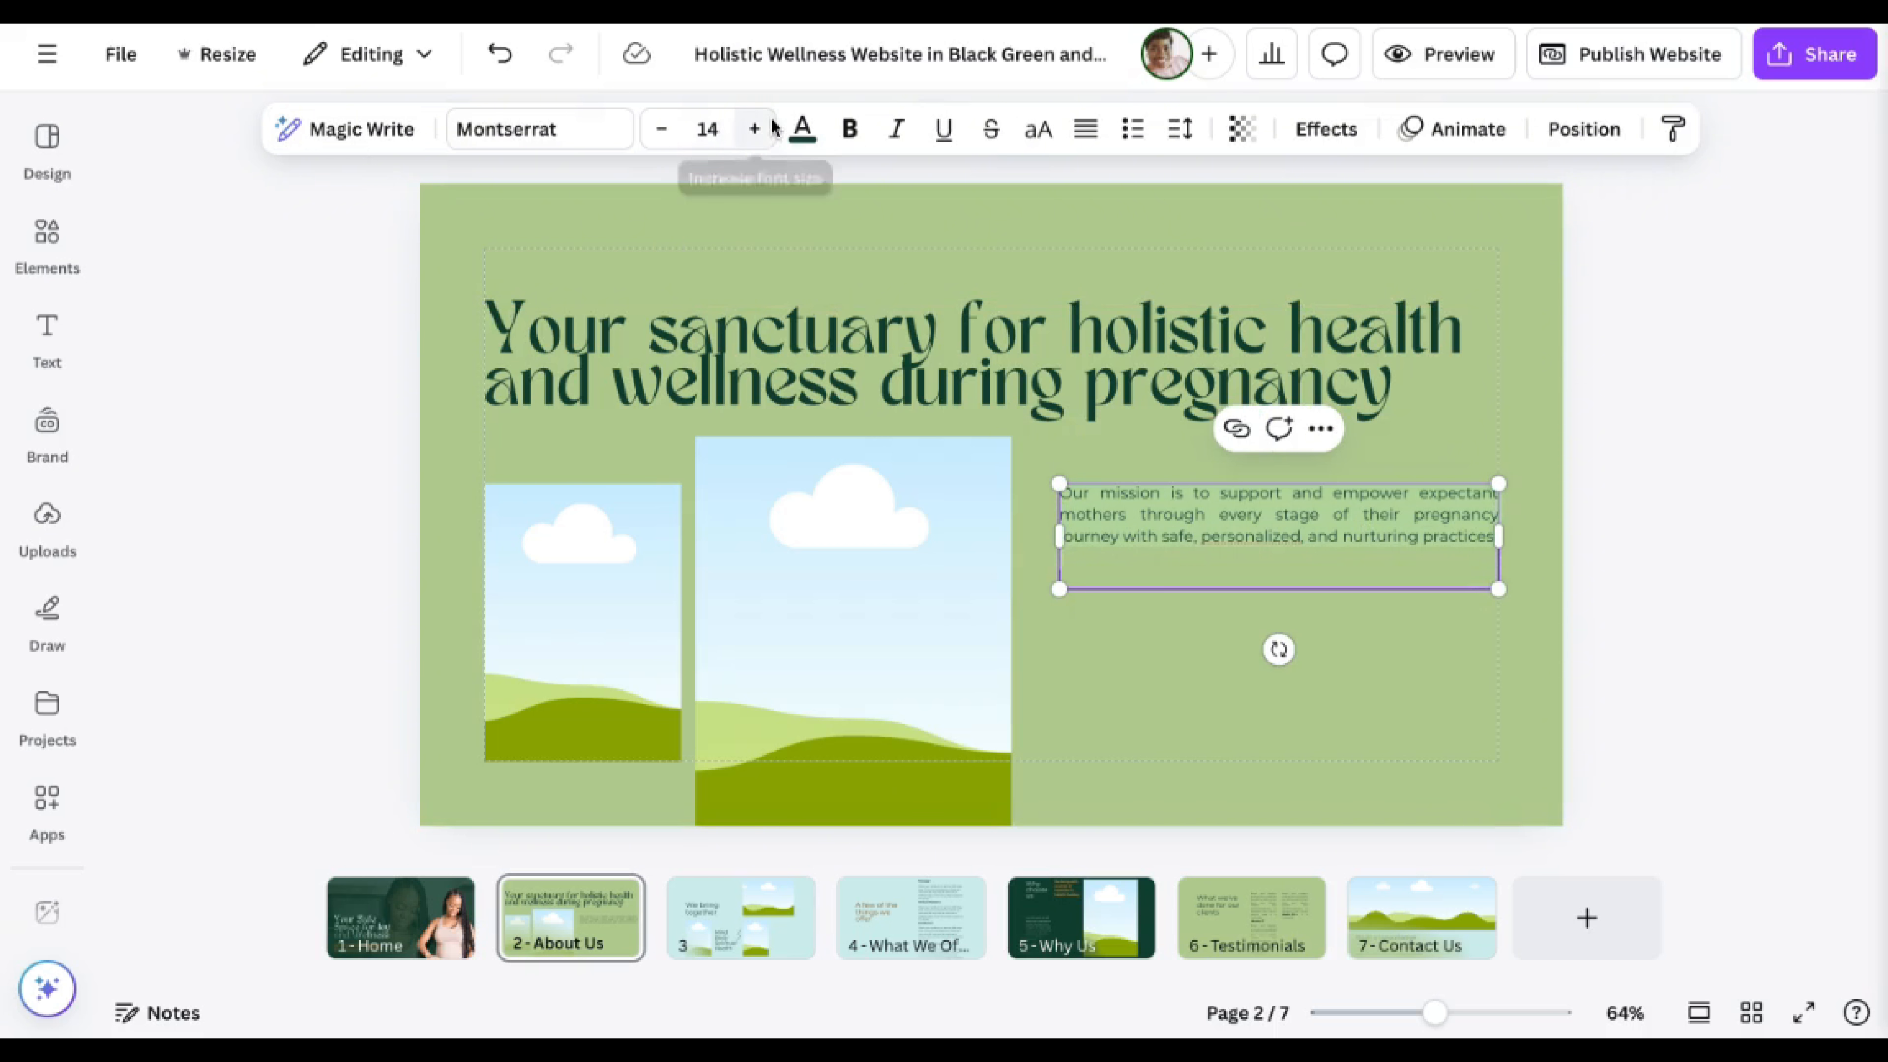
pyautogui.tripleClick(758, 129)
pyautogui.tripleClick(759, 128)
pyautogui.click(758, 129)
# Change "personalized" to "personalised" in the mission paragraph and remove the blank lines at its end.
pyautogui.click(1181, 655)
pyautogui.click(1163, 732)
pyautogui.press('BackSpace')
pyautogui.press('BackSpace')
# Fill the small photo frame with the project image of a pregnant woman using a laptop, from the pixistock results.
pyautogui.click(47, 714)
pyautogui.scroll(-20, 387, 643)
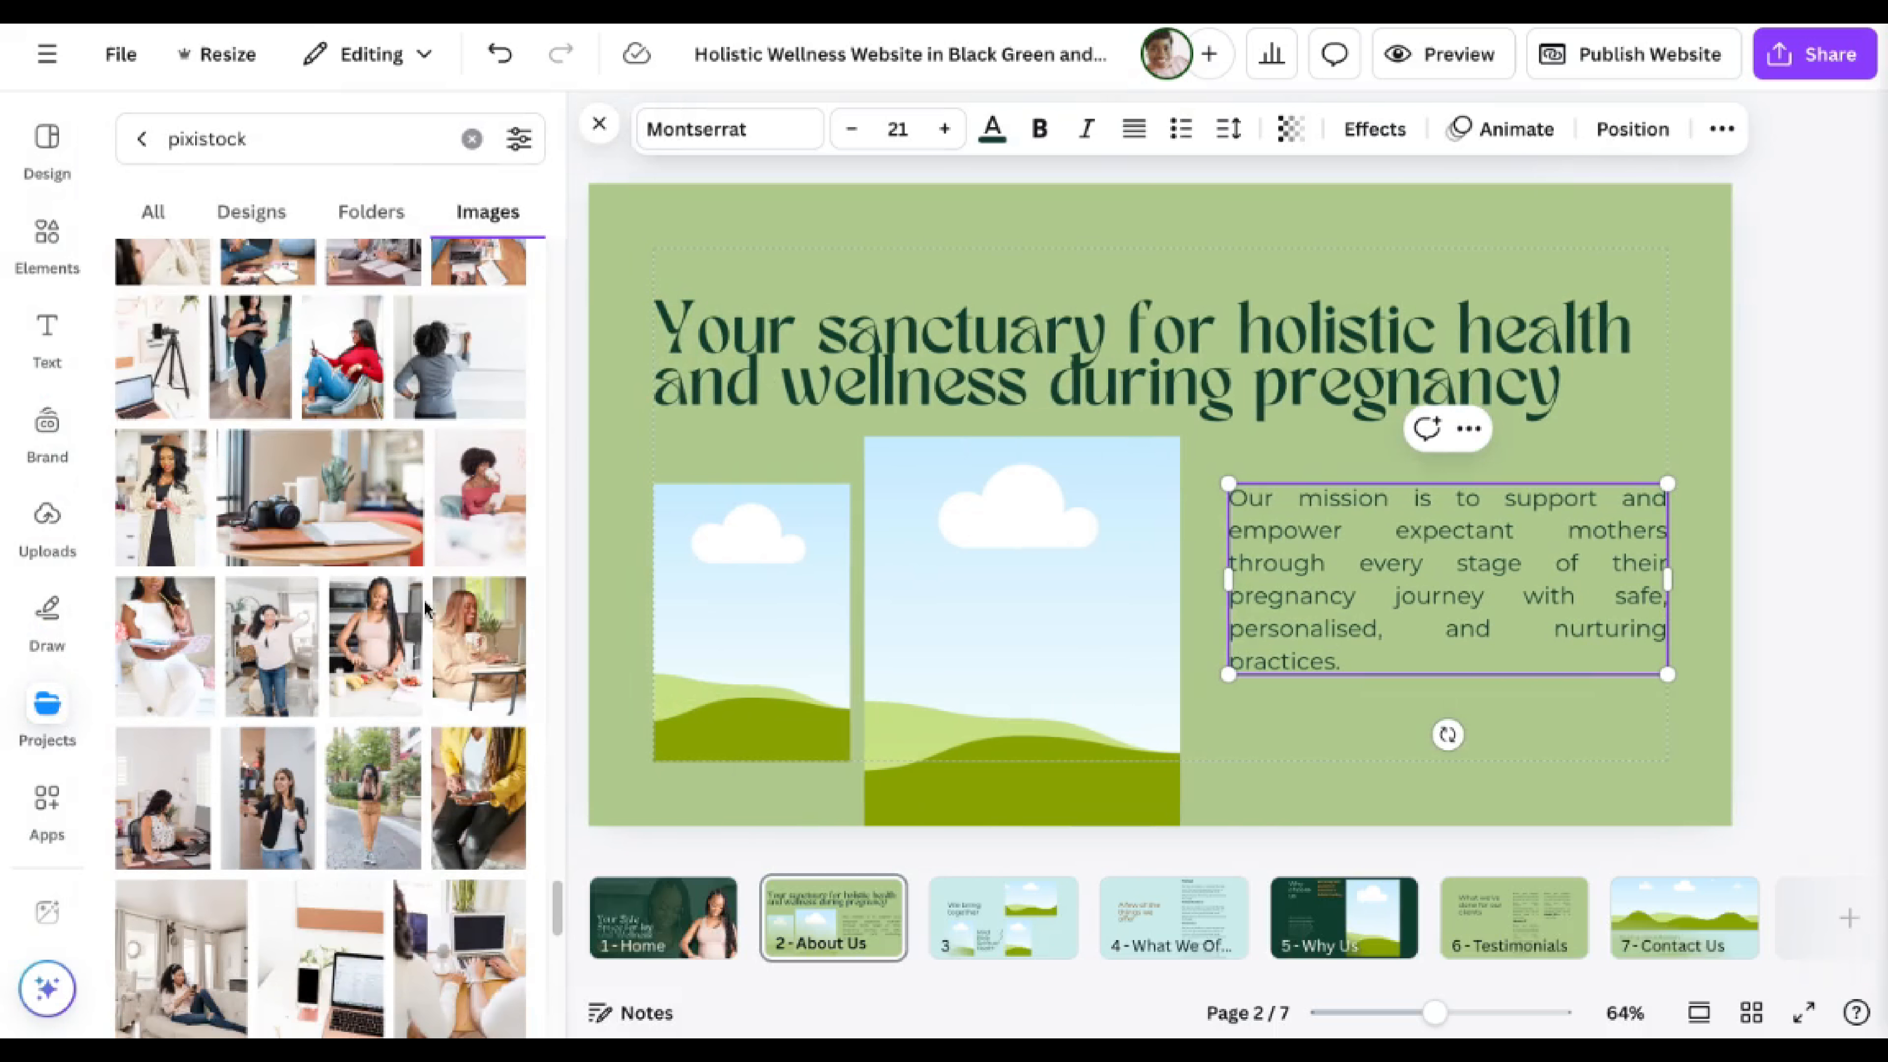
pyautogui.scroll(-20, 405, 558)
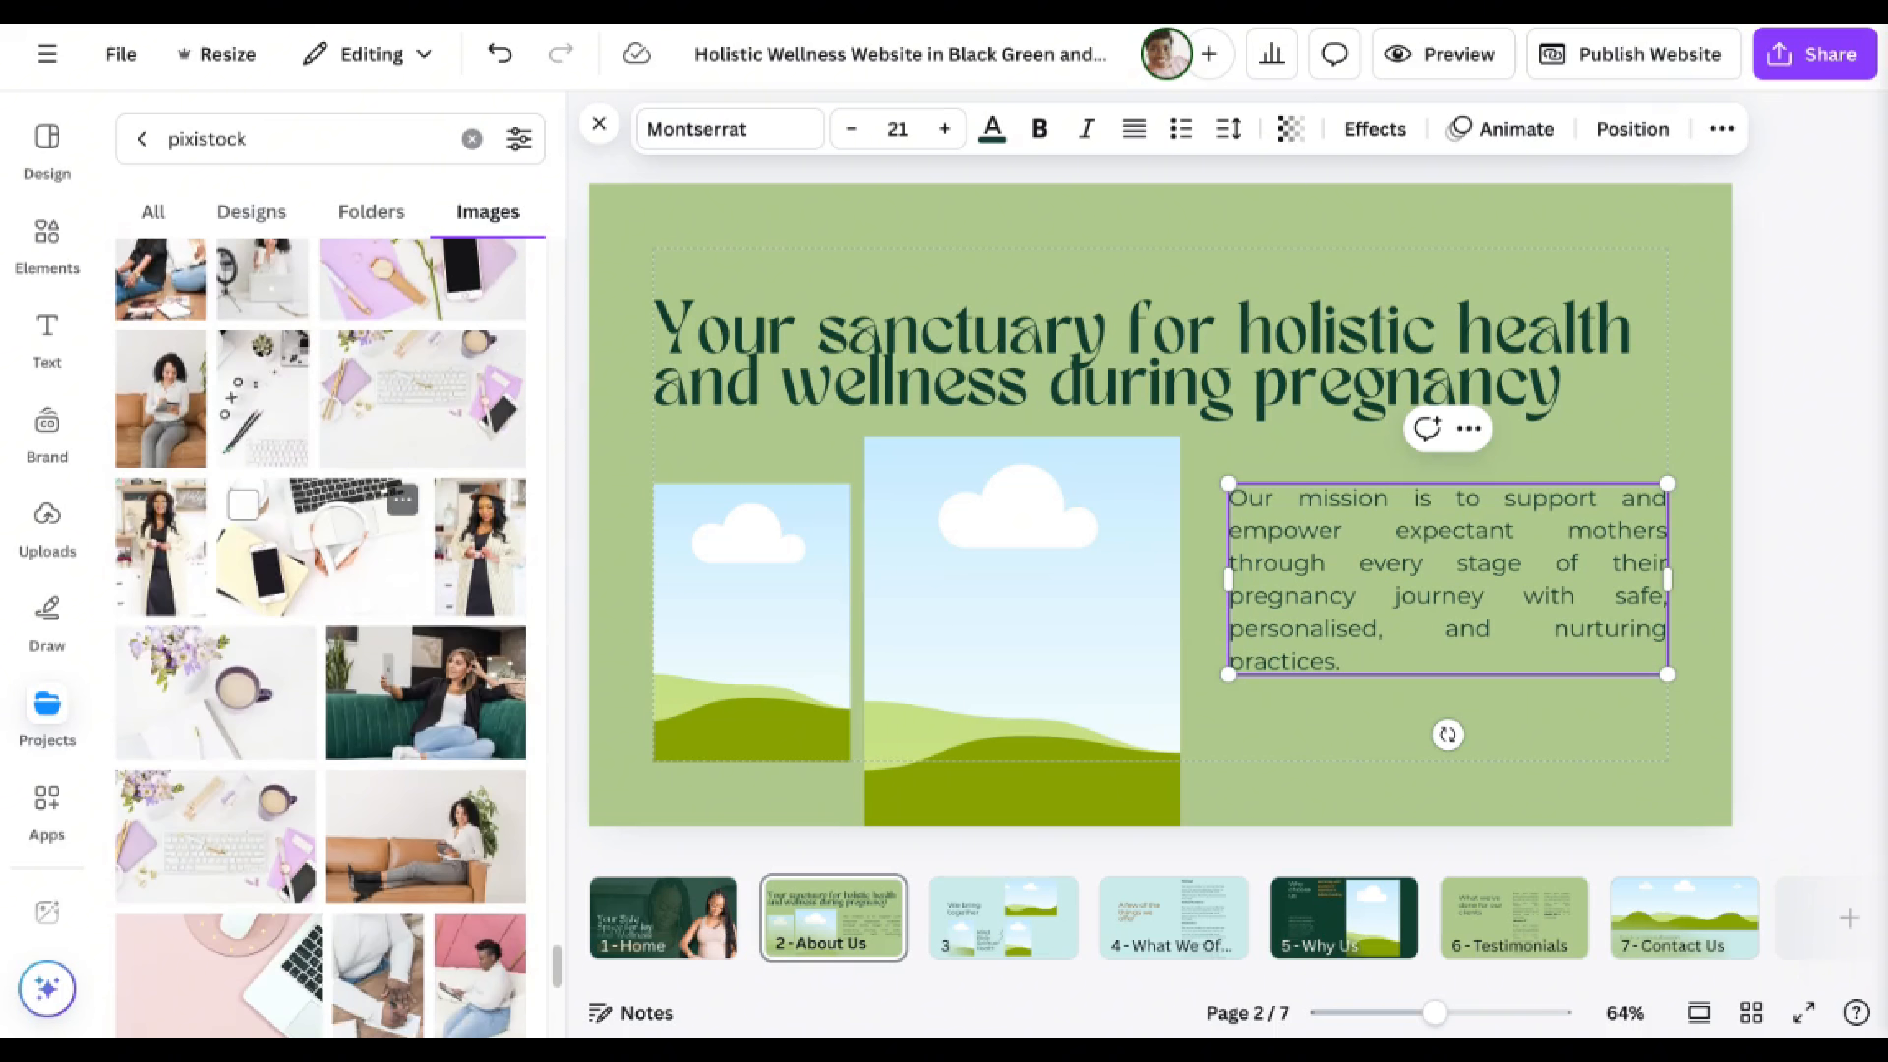
pyautogui.scroll(20, 405, 558)
pyautogui.click(170, 557)
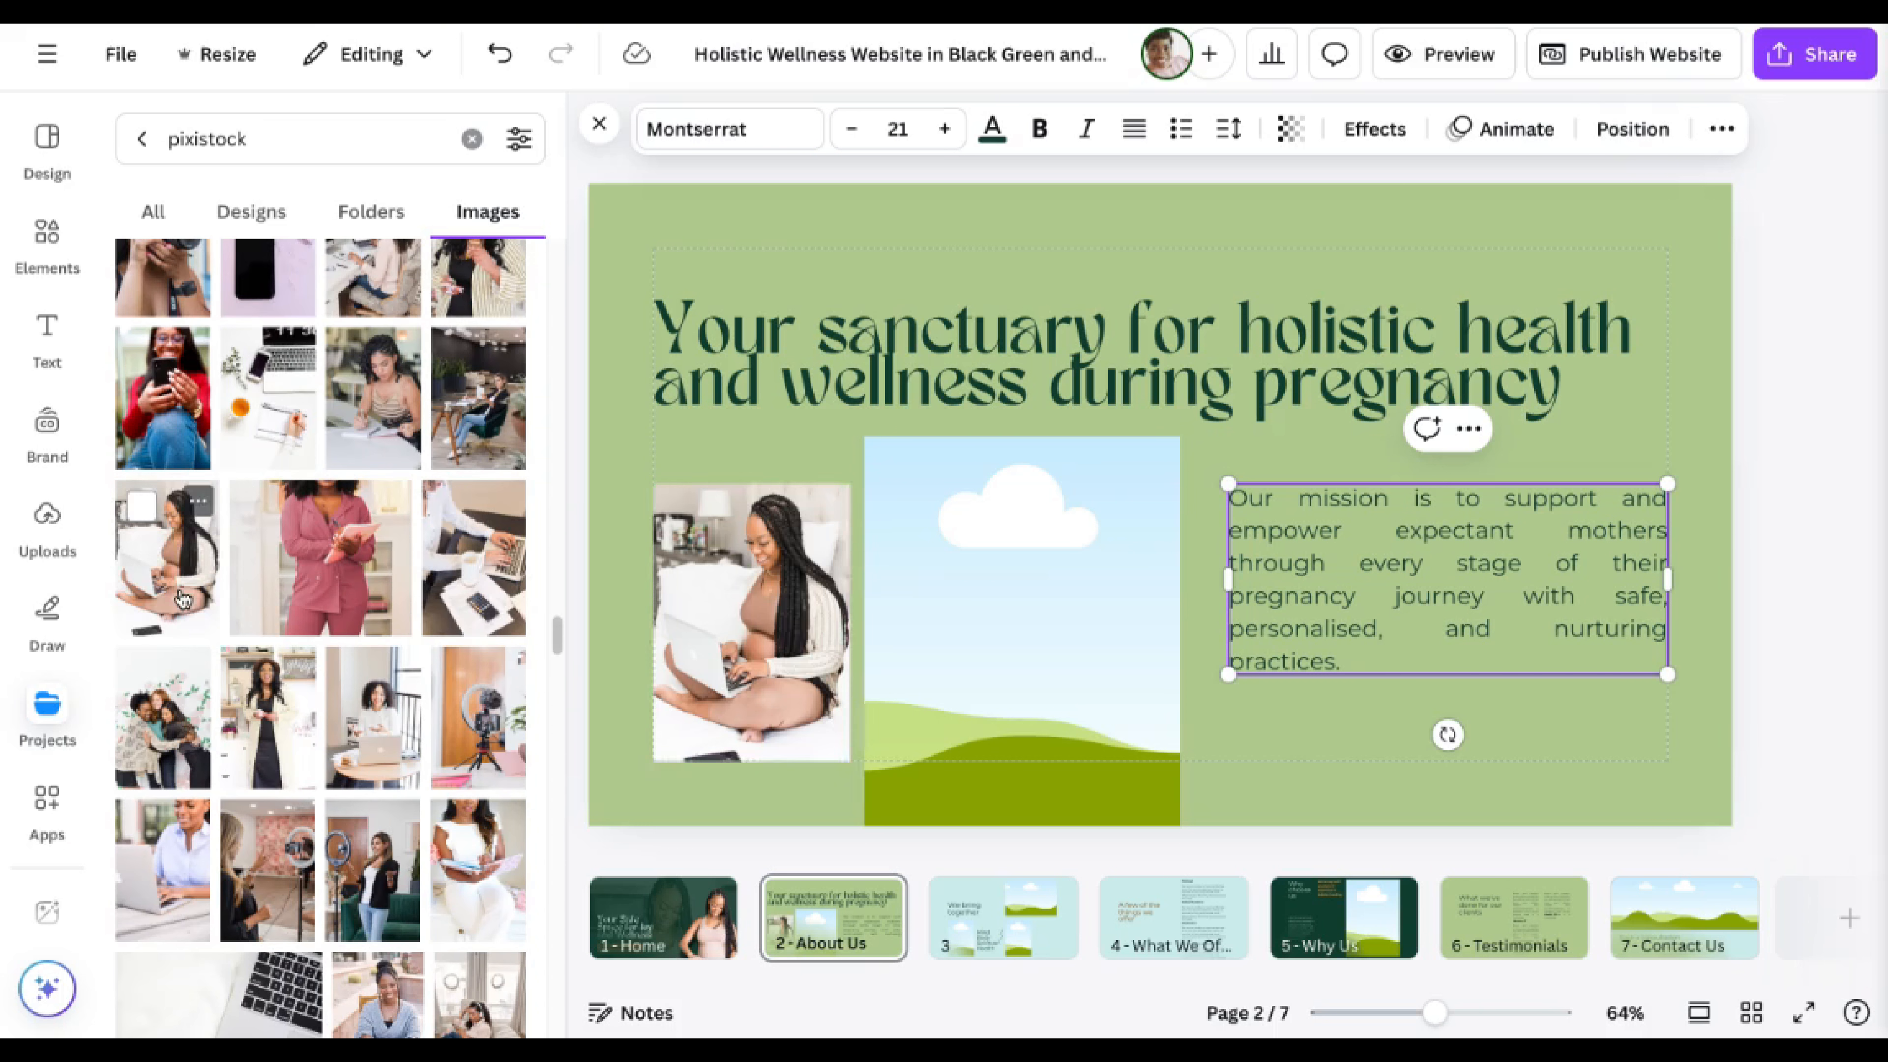
# Search the element photos for "wellness pregnant".
pyautogui.scroll(15, 414, 619)
pyautogui.scroll(15, 414, 619)
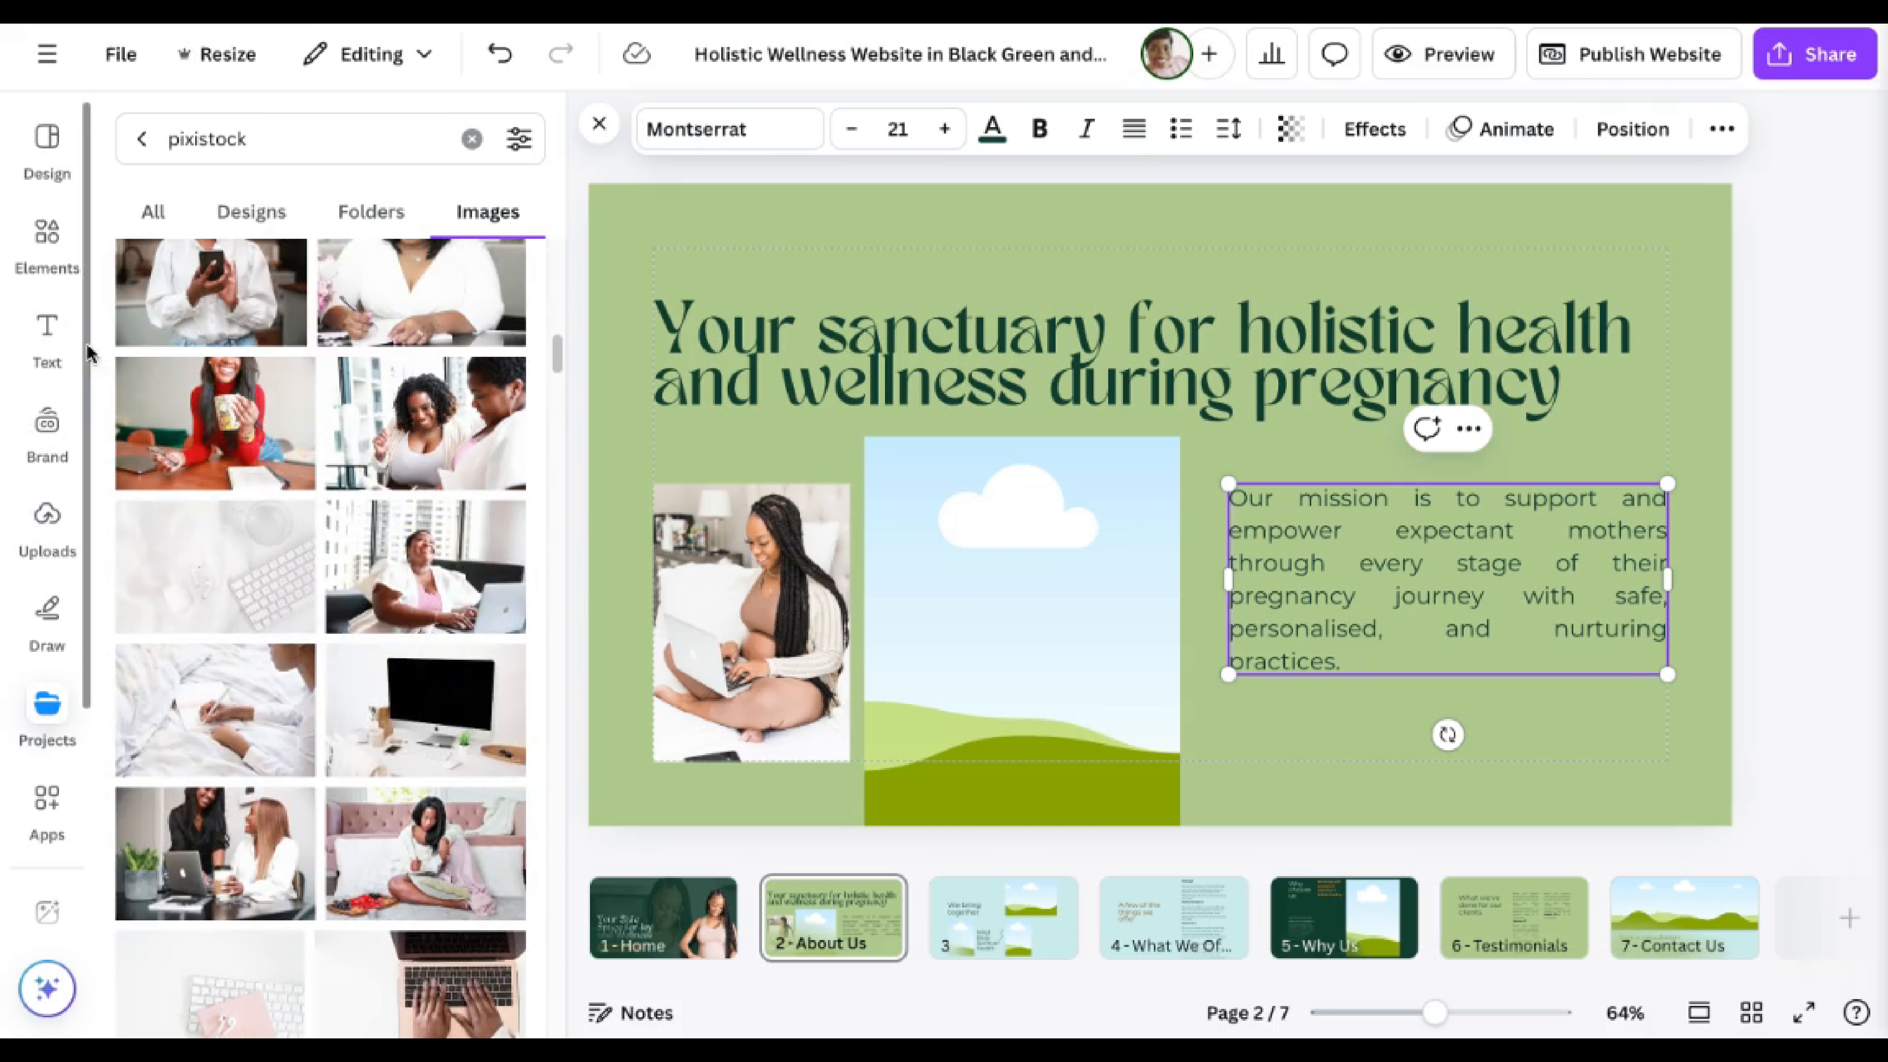
pyautogui.click(47, 245)
pyautogui.click(273, 141)
pyautogui.write('wellness prga')
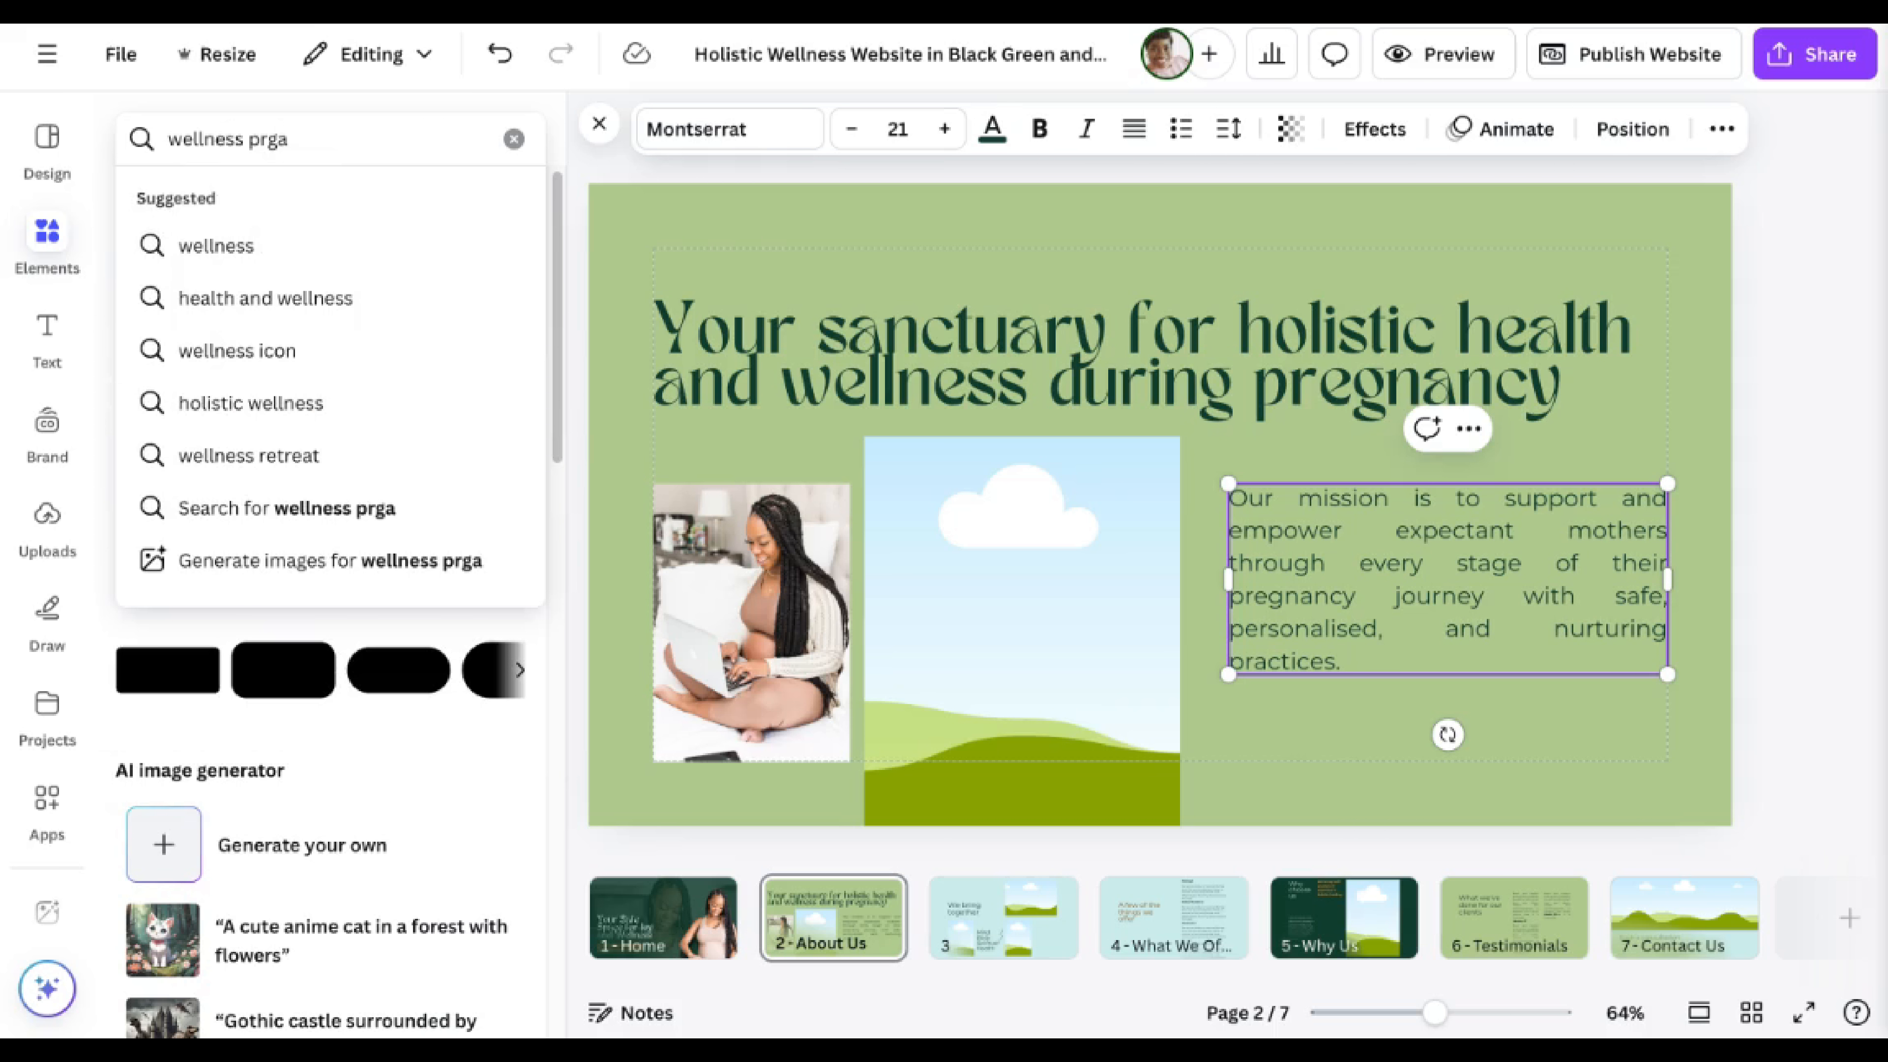
pyautogui.press('Return')
pyautogui.scroll(-10, 451, 705)
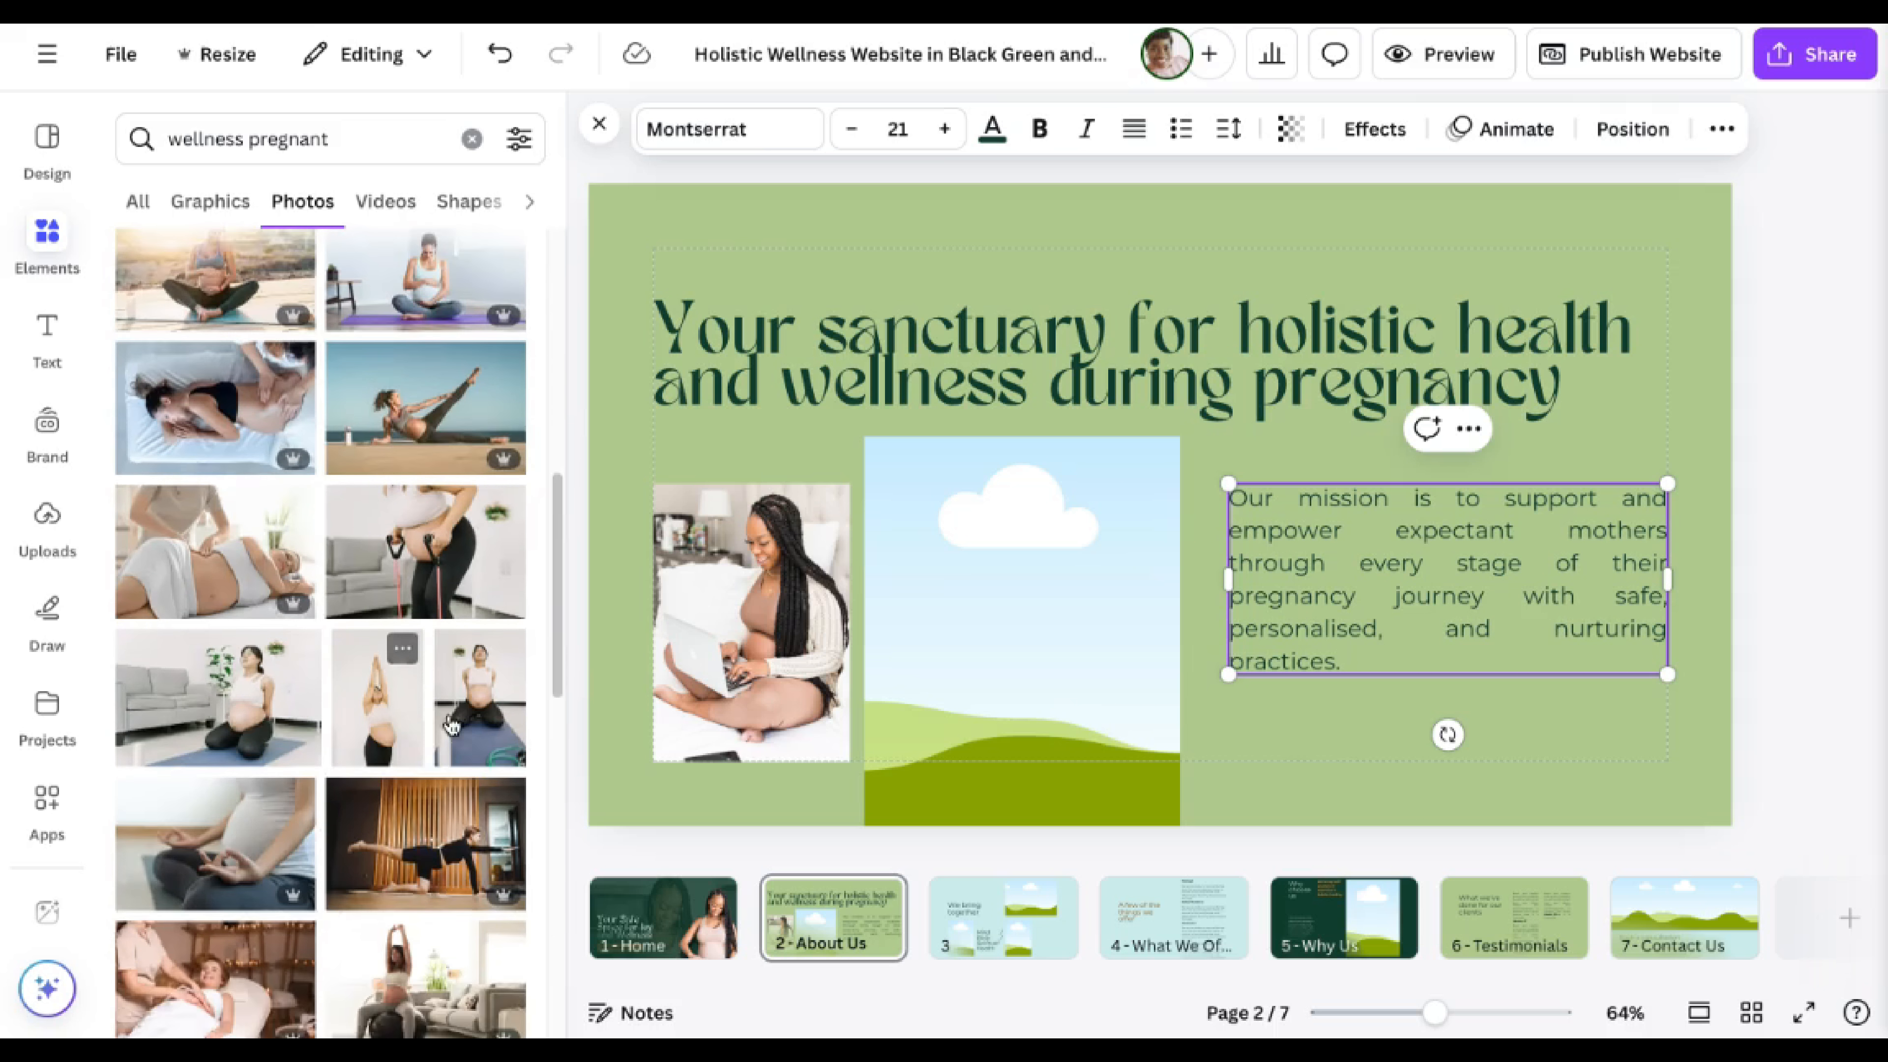
# Fill the large frame with the belly examination photo and the small frame with the pregnant woman in white.
pyautogui.scroll(-10, 452, 705)
pyautogui.moveTo(421, 657); pyautogui.dragTo(1056, 670)
pyautogui.scroll(10, 354, 541)
pyautogui.moveTo(170, 747); pyautogui.dragTo(750, 621)
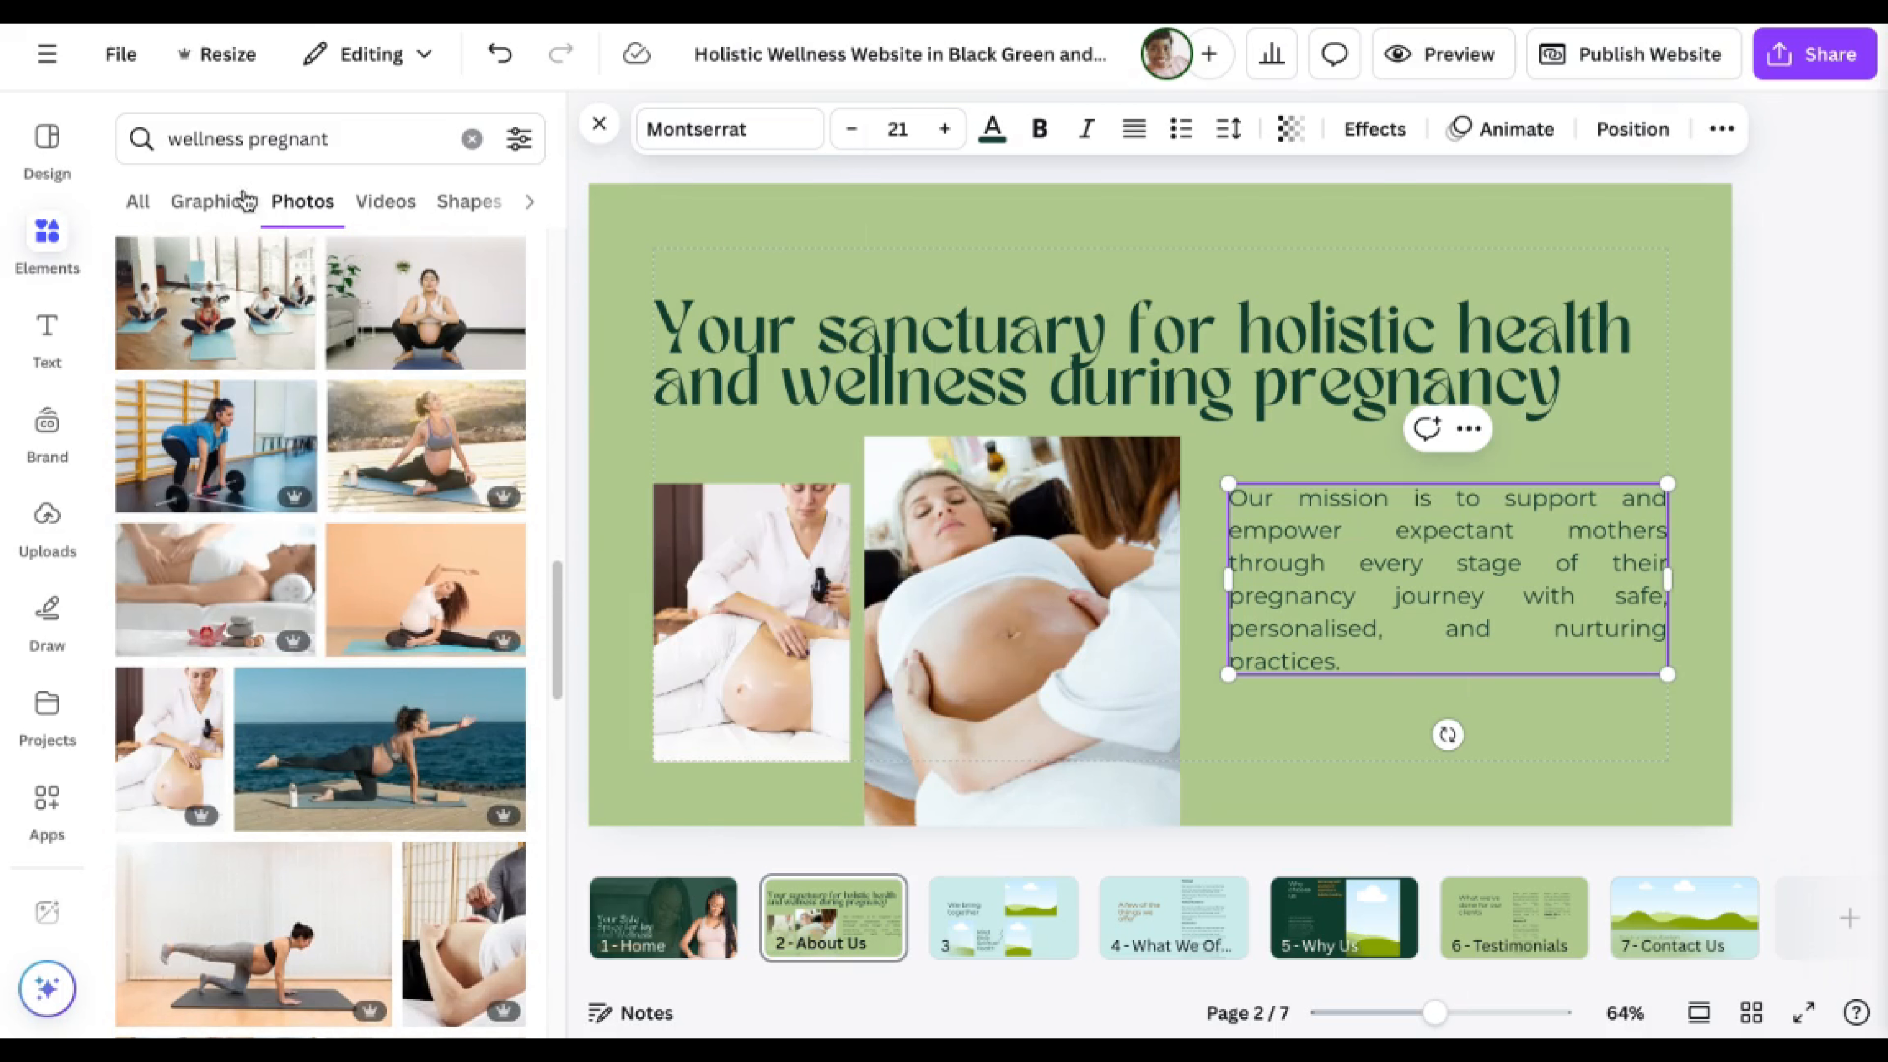
# Extend the photo search with "african amer" and fill the small frame with the woman cradling her belly, the large one with the doctor examining a patient.
pyautogui.click(356, 141)
pyautogui.write('african amer')
pyautogui.press('Return')
pyautogui.moveTo(215, 490); pyautogui.dragTo(750, 623)
pyautogui.moveTo(215, 635); pyautogui.dragTo(1022, 630)
pyautogui.moveTo(426, 636); pyautogui.dragTo(1022, 630)
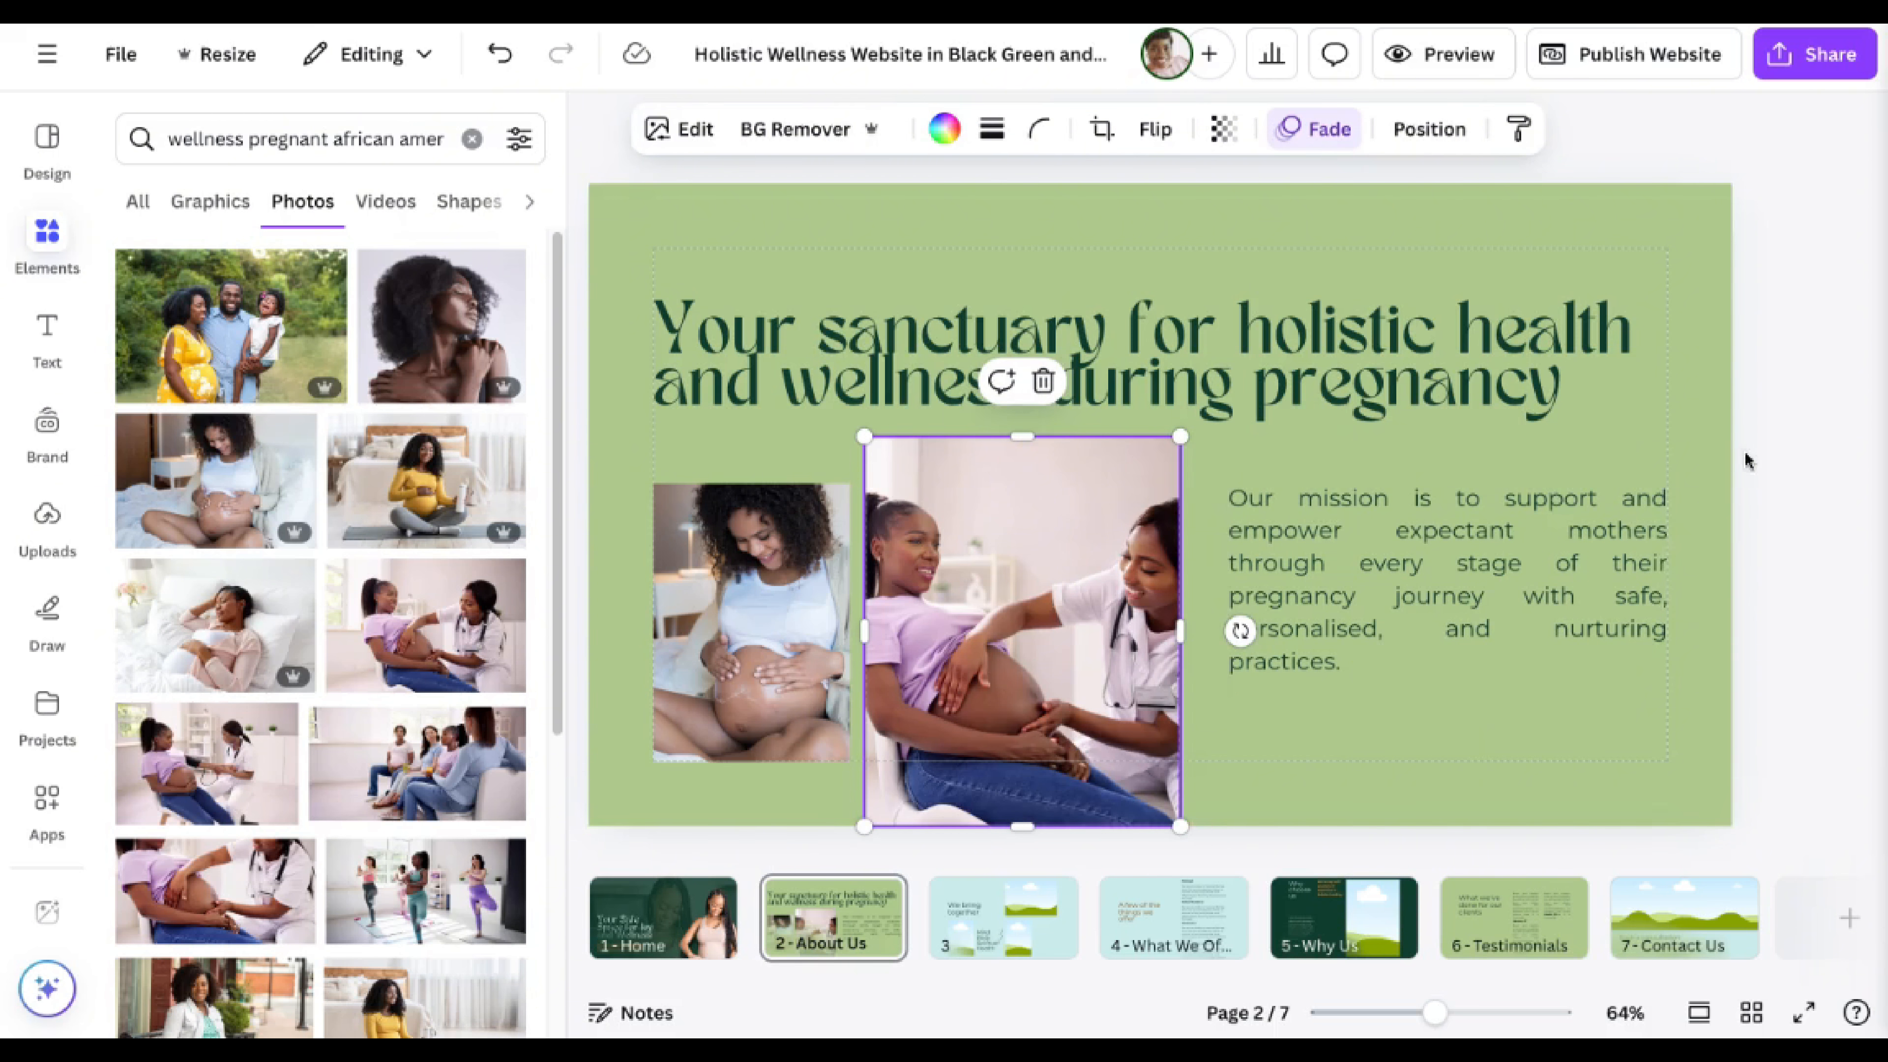
pyautogui.click(1746, 455)
# Add a square, stretch it into a full-width band across the top of the page behind the heading, and move the heading up.
pyautogui.click(41, 266)
pyautogui.click(472, 149)
pyautogui.click(160, 447)
pyautogui.moveTo(1070, 464); pyautogui.dragTo(597, 239)
pyautogui.moveTo(515, 380); pyautogui.dragTo(515, 447)
pyautogui.moveTo(612, 315); pyautogui.dragTo(1563, 316)
pyautogui.moveTo(996, 375); pyautogui.dragTo(996, 351)
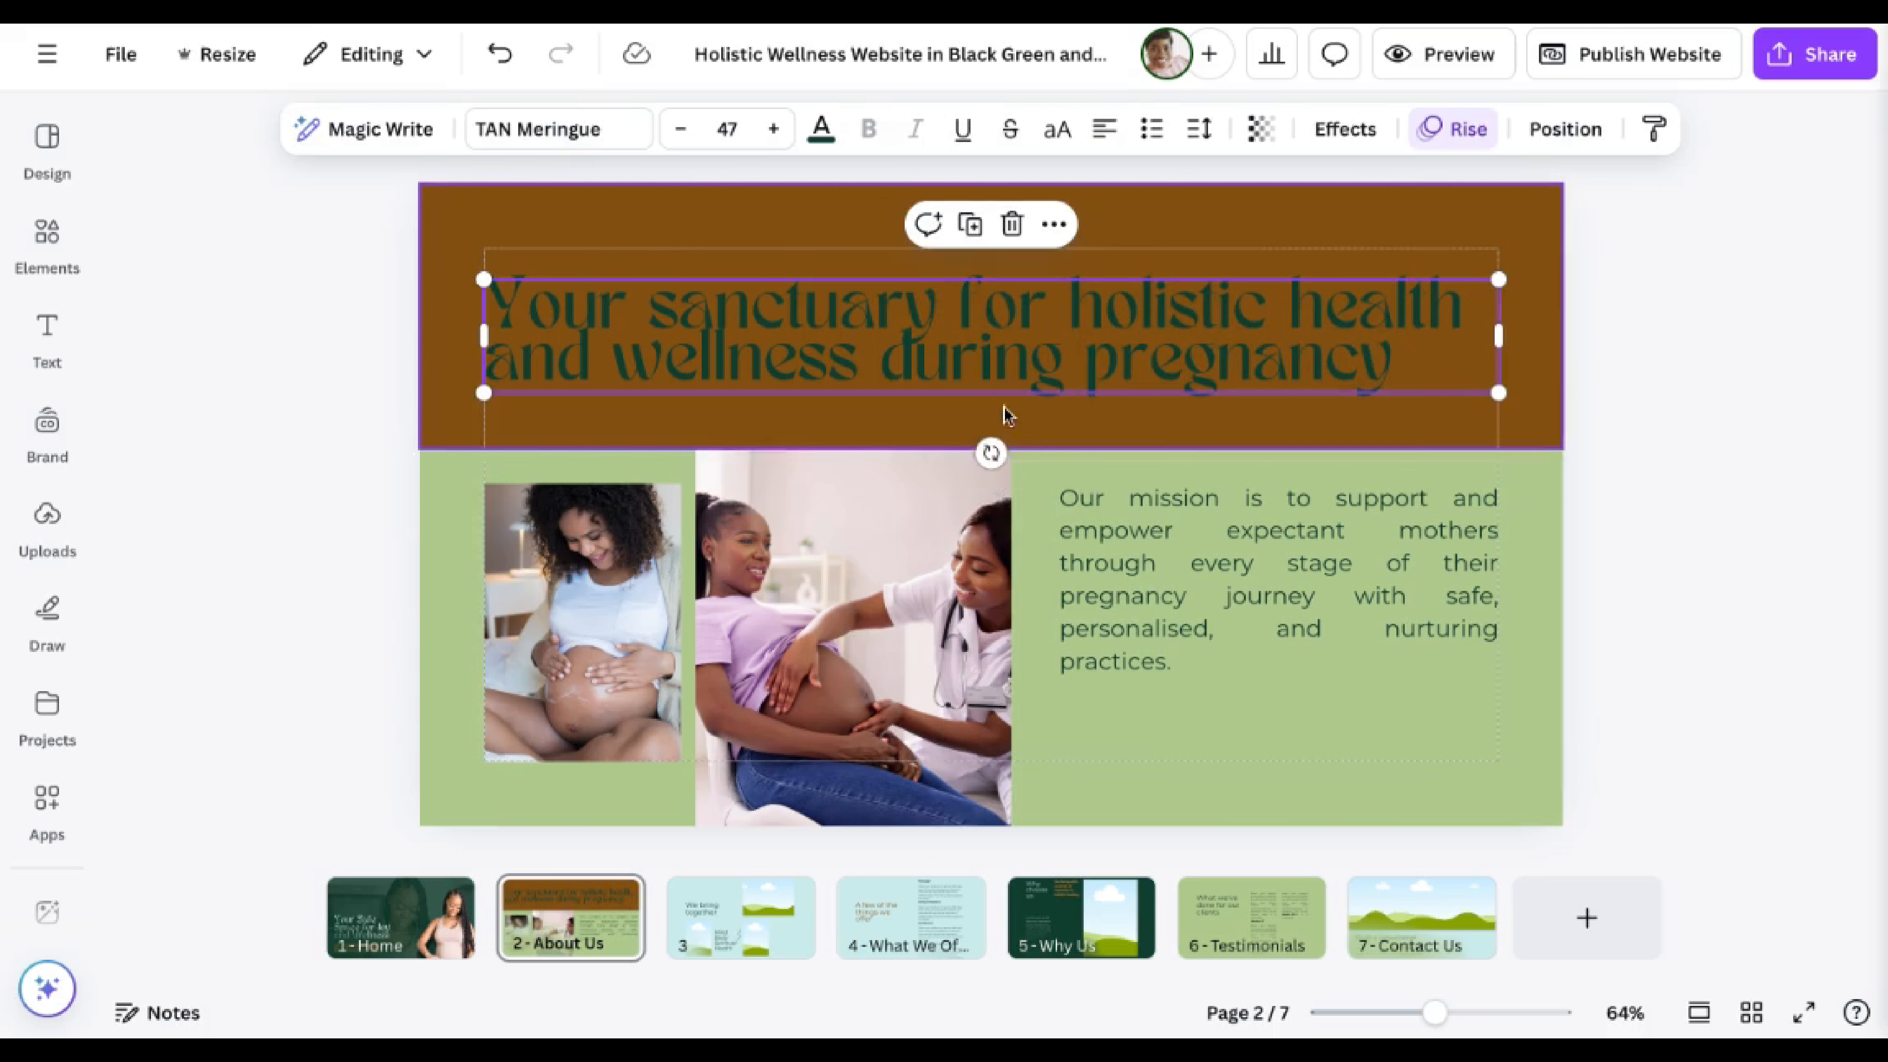
pyautogui.click(1008, 417)
pyautogui.moveTo(992, 447); pyautogui.dragTo(992, 414)
# Shuffle the Wellness Brand colour palette on the page to get a dark green band with a light blue heading, and nudge the heading up.
pyautogui.click(47, 431)
pyautogui.scroll(-3, 312, 576)
pyautogui.click(312, 576)
pyautogui.click(312, 576)
pyautogui.moveTo(1575, 381); pyautogui.dragTo(1575, 371)
pyautogui.click(1654, 549)
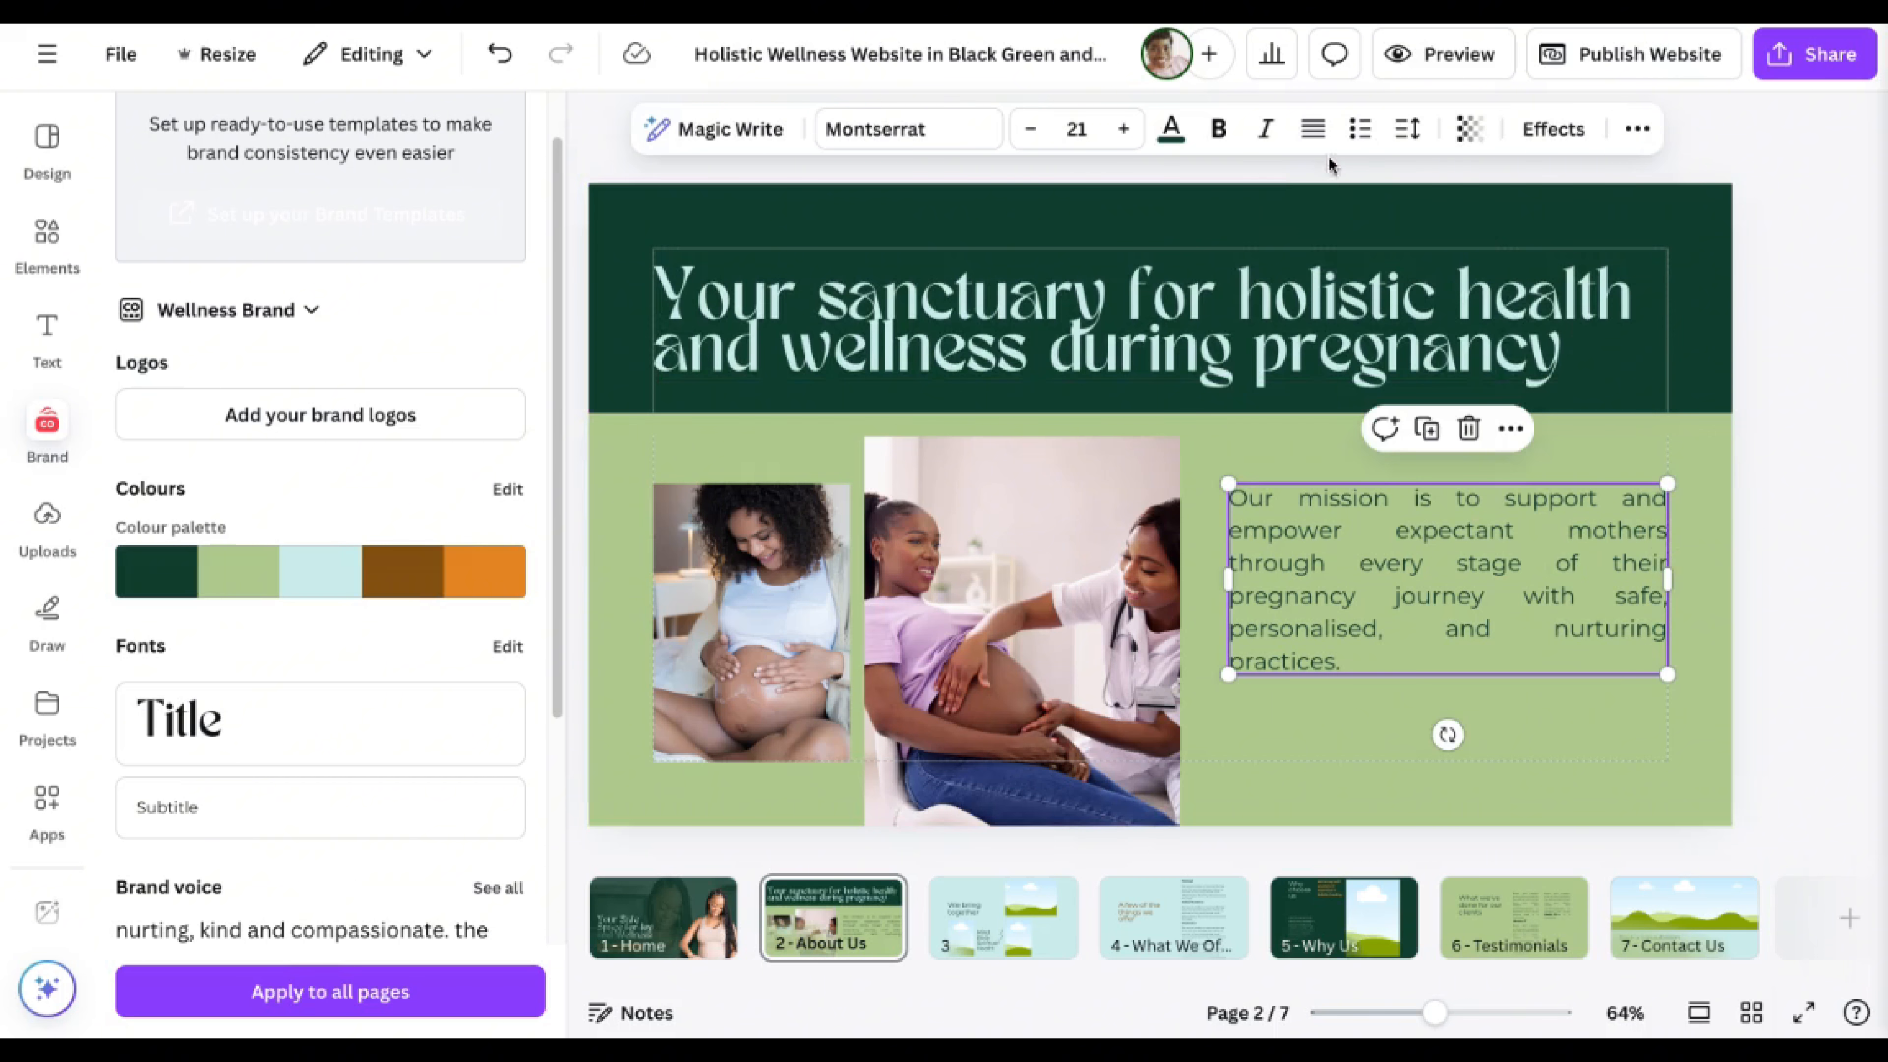
# Resize both photo frames so they start just below the green band and reach the bottom edge of the page.
pyautogui.click(1029, 543)
pyautogui.moveTo(1022, 437); pyautogui.dragTo(1022, 387)
pyautogui.click(1850, 515)
pyautogui.click(1077, 506)
pyautogui.moveTo(1181, 387); pyautogui.dragTo(1161, 438)
pyautogui.click(773, 573)
pyautogui.moveTo(751, 484); pyautogui.dragTo(752, 438)
pyautogui.moveTo(751, 762); pyautogui.dragTo(751, 826)
pyautogui.click(1787, 504)
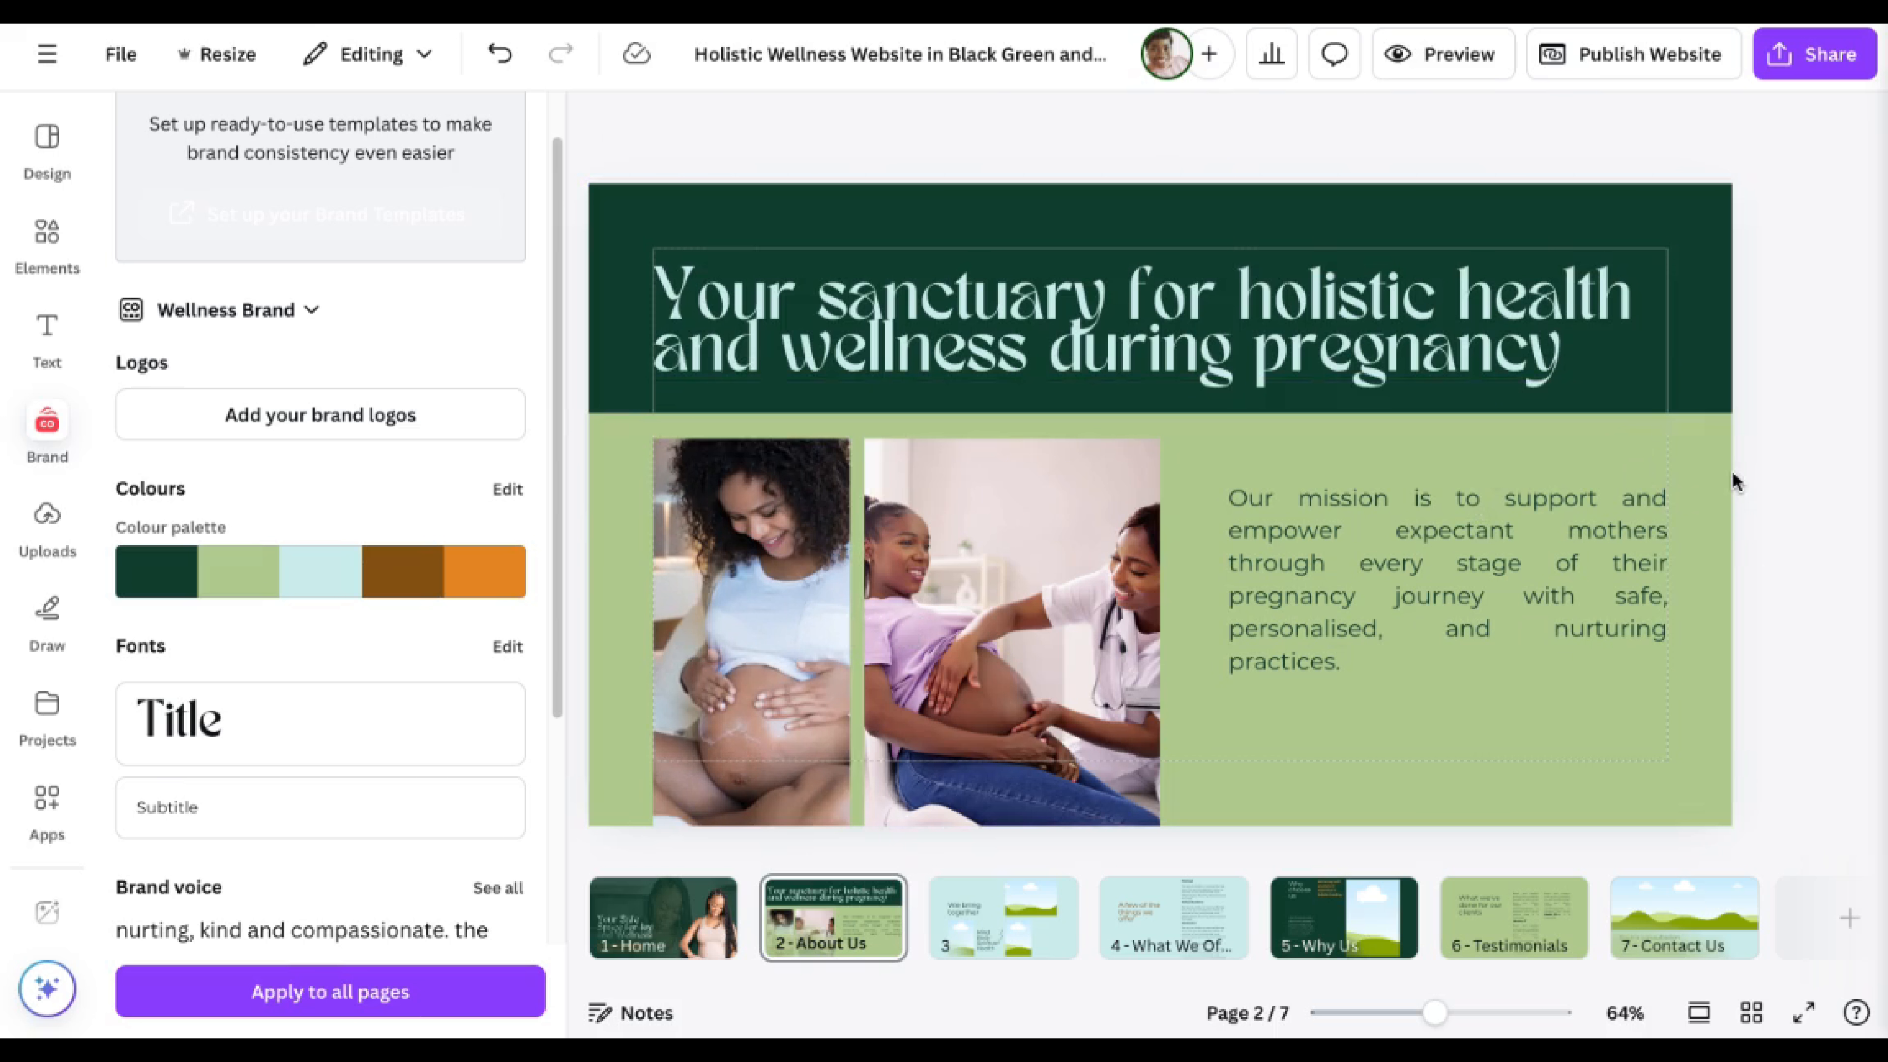
pyautogui.click(573, 565)
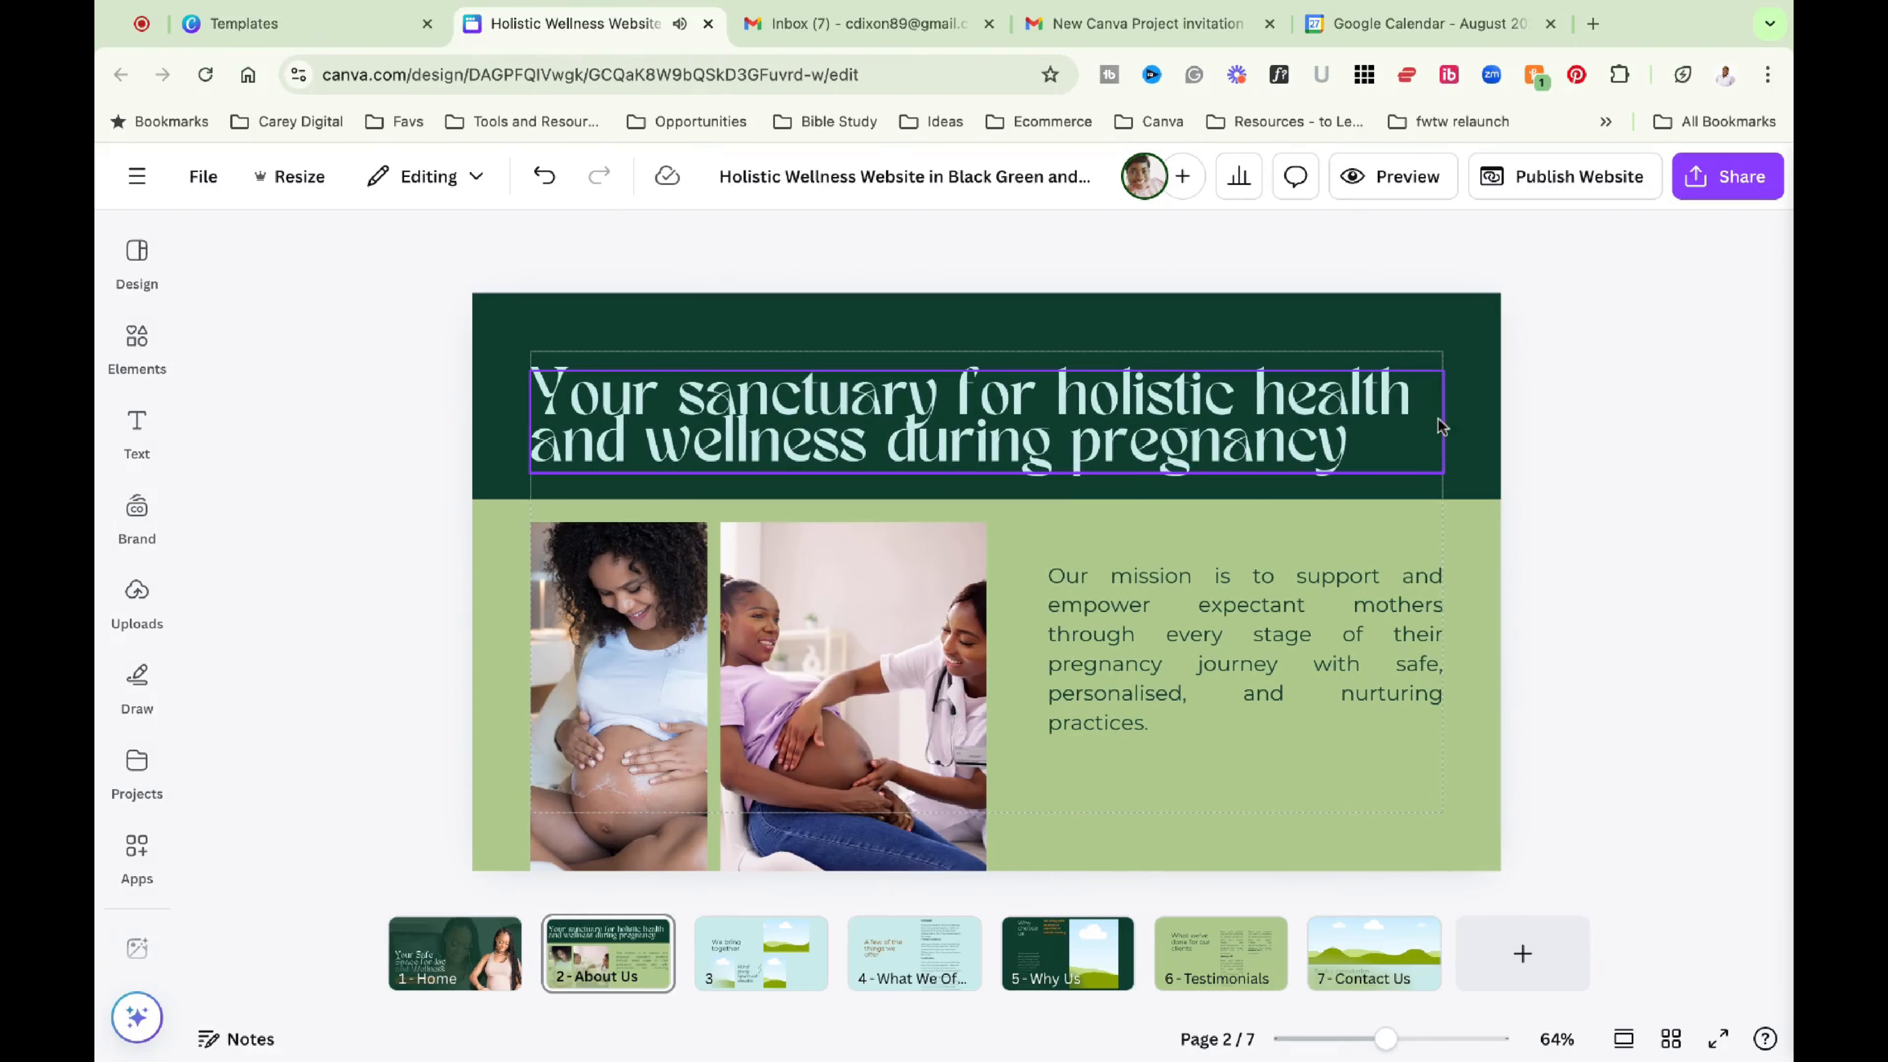
# On page 3, delete the three lower elements, keeping the heading and the upper picture frame.
pyautogui.click(1003, 918)
pyautogui.click(853, 681)
pyautogui.press('Delete')
pyautogui.click(1083, 718)
pyautogui.press('Delete')
pyautogui.click(658, 709)
pyautogui.press('Delete')
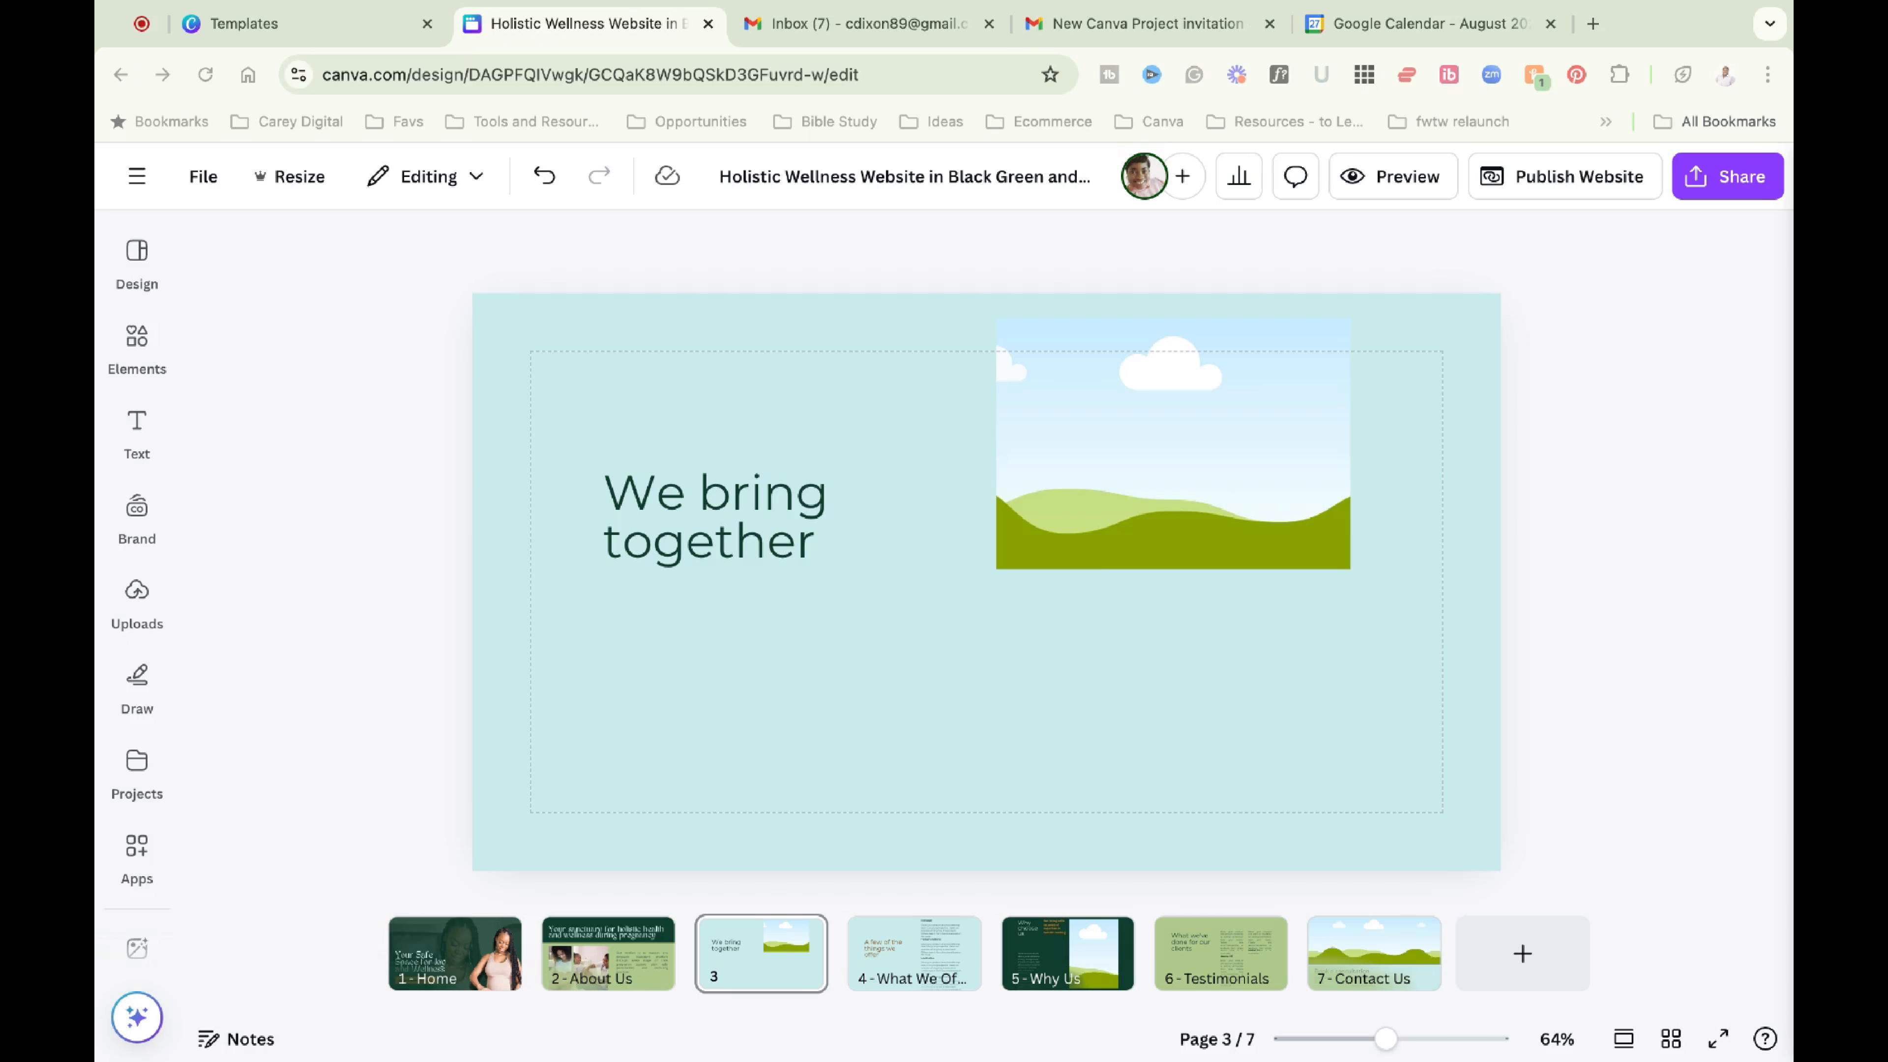
# Change the heading to "Stay Active" and add copies below it reading "Relieve Stress" and "Connect with a community".
pyautogui.doubleClick(748, 531)
pyautogui.write('Stay Active')
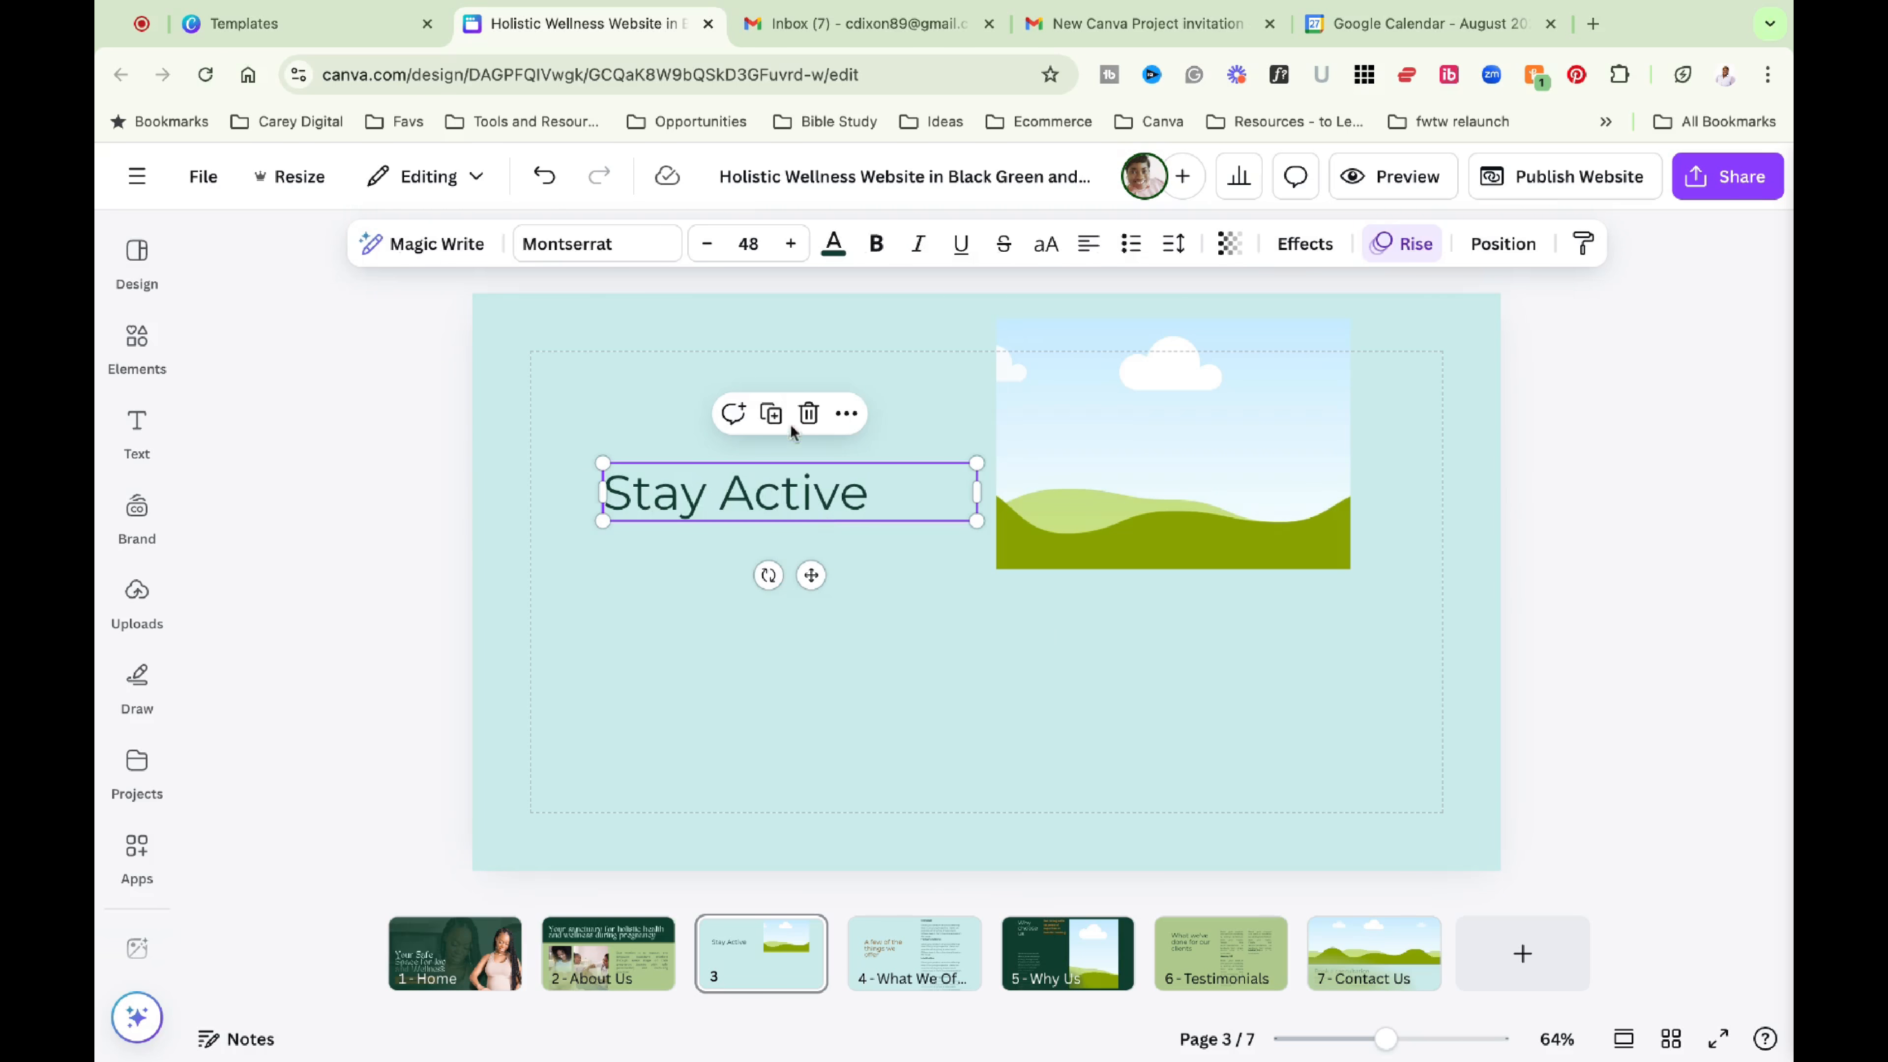
pyautogui.press('BackSpace')
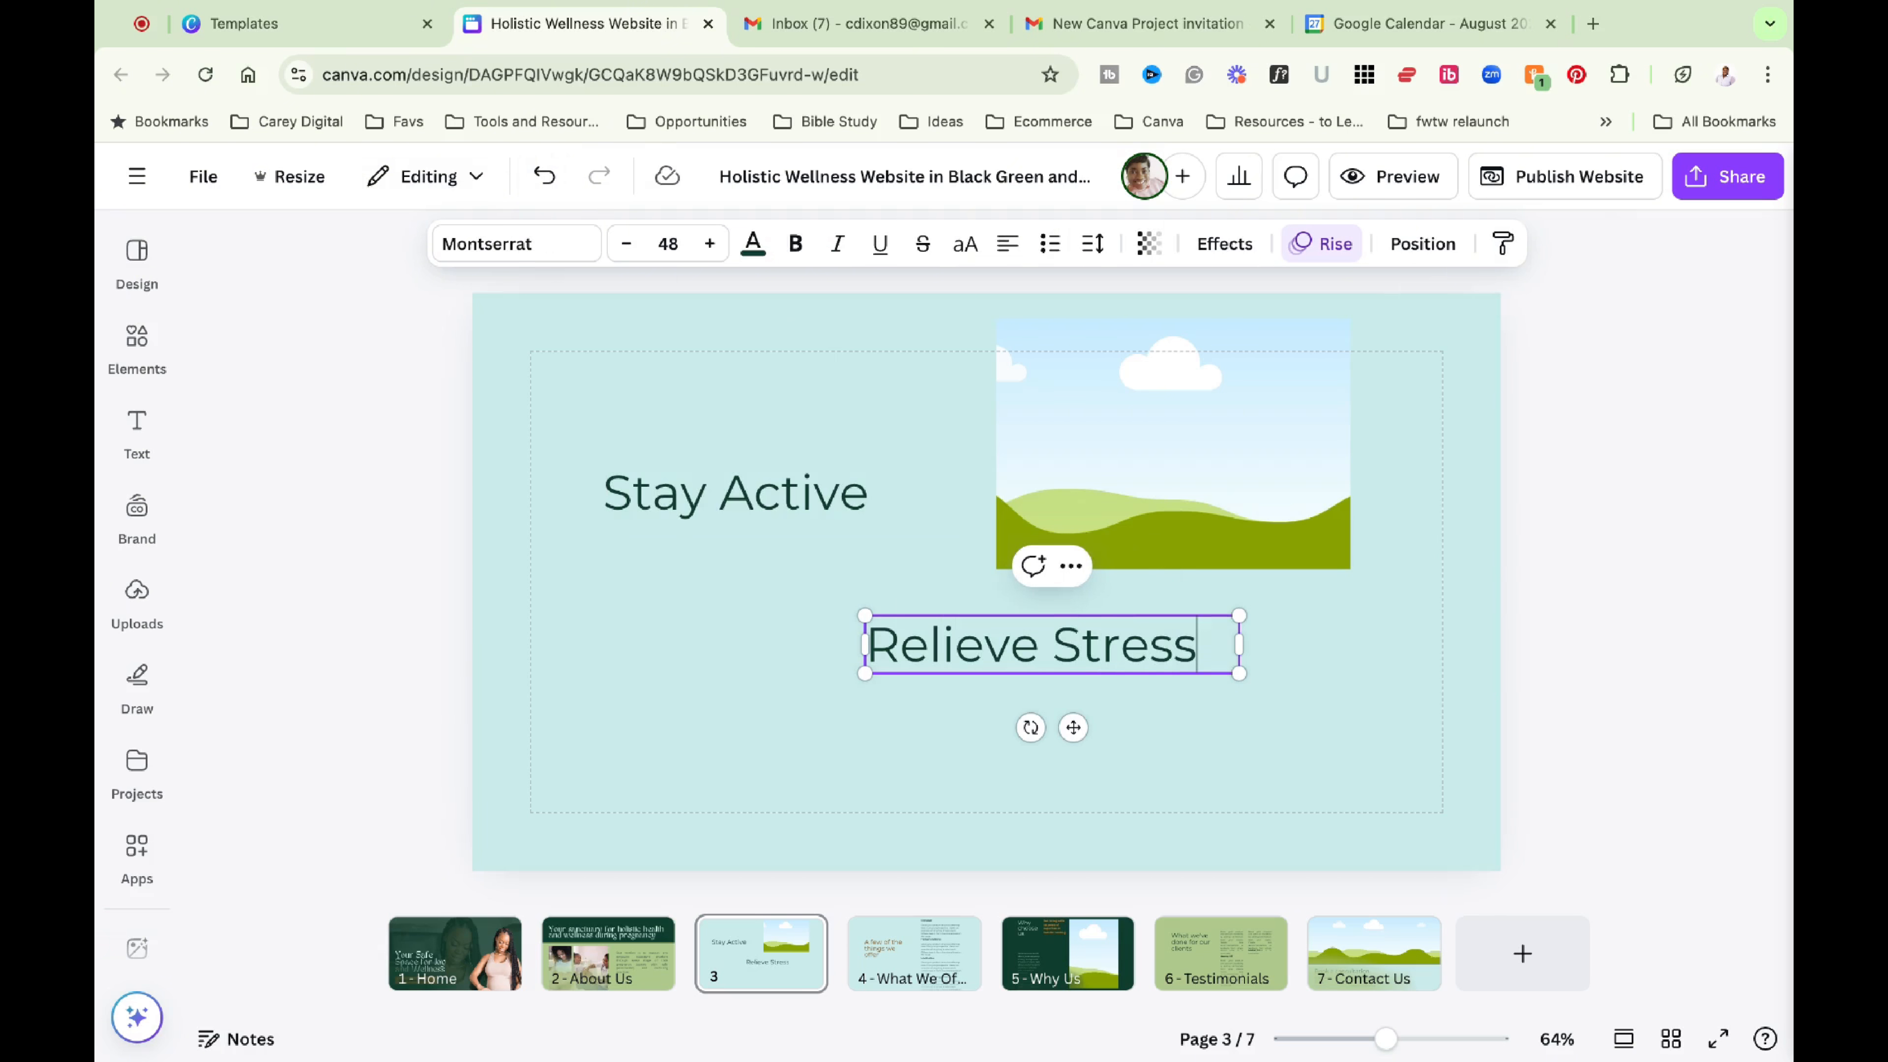
pyautogui.press('super+d')
pyautogui.moveTo(1115, 666); pyautogui.dragTo(1301, 790)
pyautogui.doubleClick(1301, 790)
pyautogui.write('Connect with a community')
# Reduce the font size of the community text to 40.
pyautogui.press('super+a')
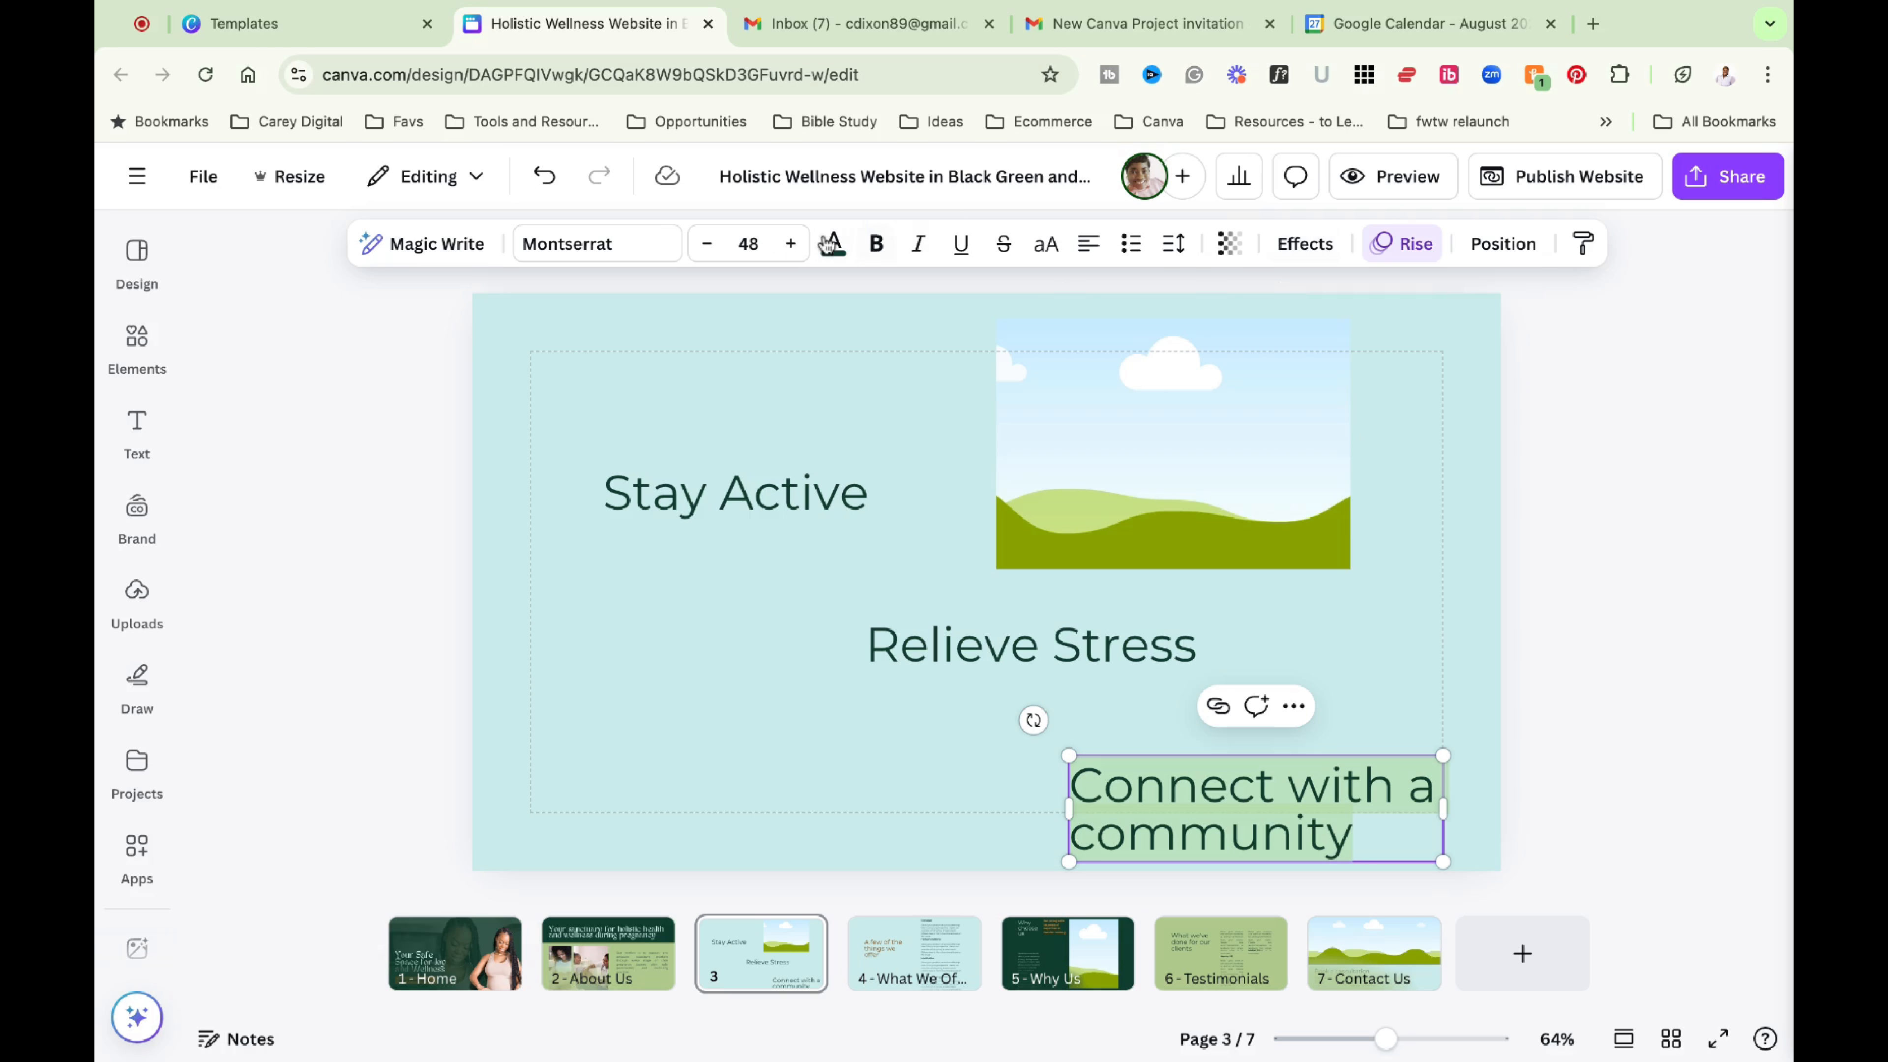
pyautogui.click(707, 244)
pyautogui.click(706, 244)
pyautogui.click(707, 244)
pyautogui.click(707, 243)
pyautogui.click(707, 244)
pyautogui.click(707, 244)
pyautogui.doubleClick(707, 244)
# Complete the text as "Connect with a community of like-minds", widen its box and scale it down to size 26.3 at the right margin.
pyautogui.click(1352, 830)
pyautogui.moveTo(1068, 819); pyautogui.dragTo(788, 820)
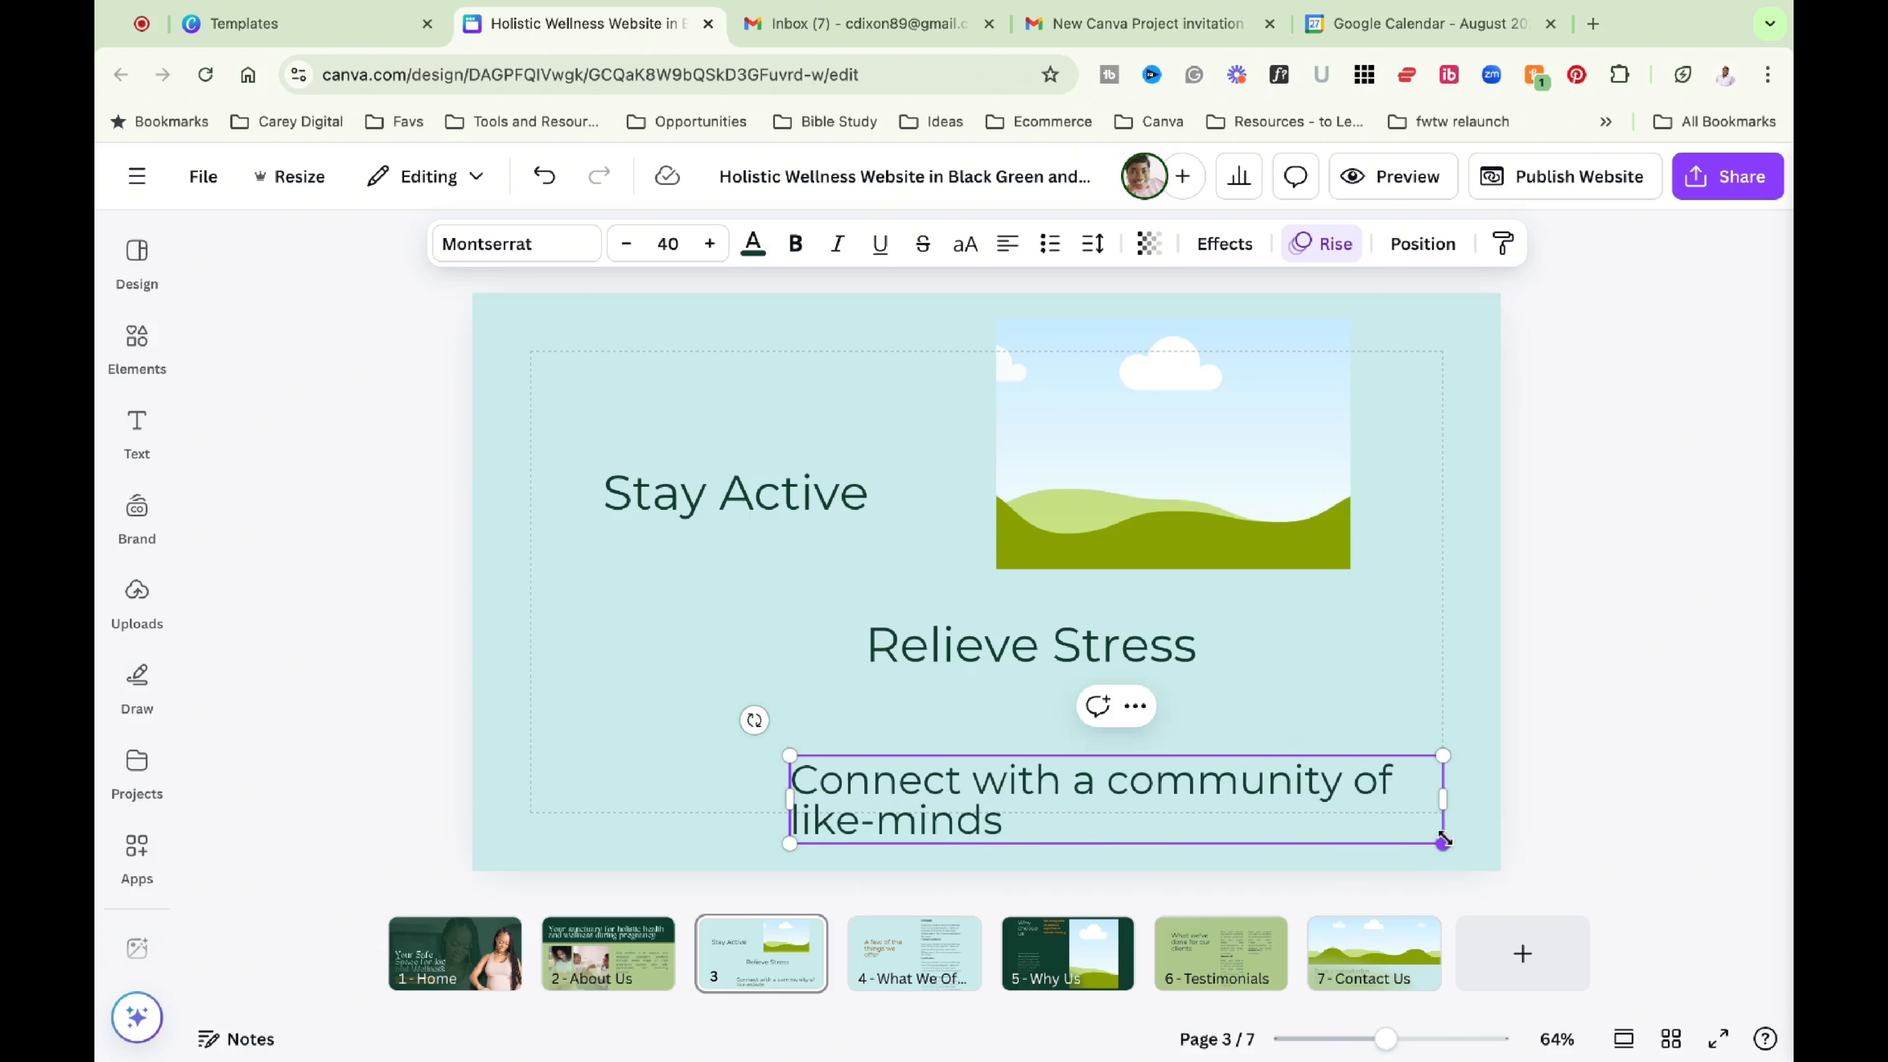
pyautogui.moveTo(1442, 842); pyautogui.dragTo(1218, 812)
pyautogui.moveTo(948, 785); pyautogui.dragTo(1172, 786)
# Copy the community text's style to "Relieve Stress" and "Stay Active", and move "Stay Active" to the upper-left margin.
pyautogui.click(1583, 244)
pyautogui.click(1032, 646)
pyautogui.click(1583, 244)
pyautogui.click(736, 494)
pyautogui.moveTo(743, 480); pyautogui.dragTo(671, 408)
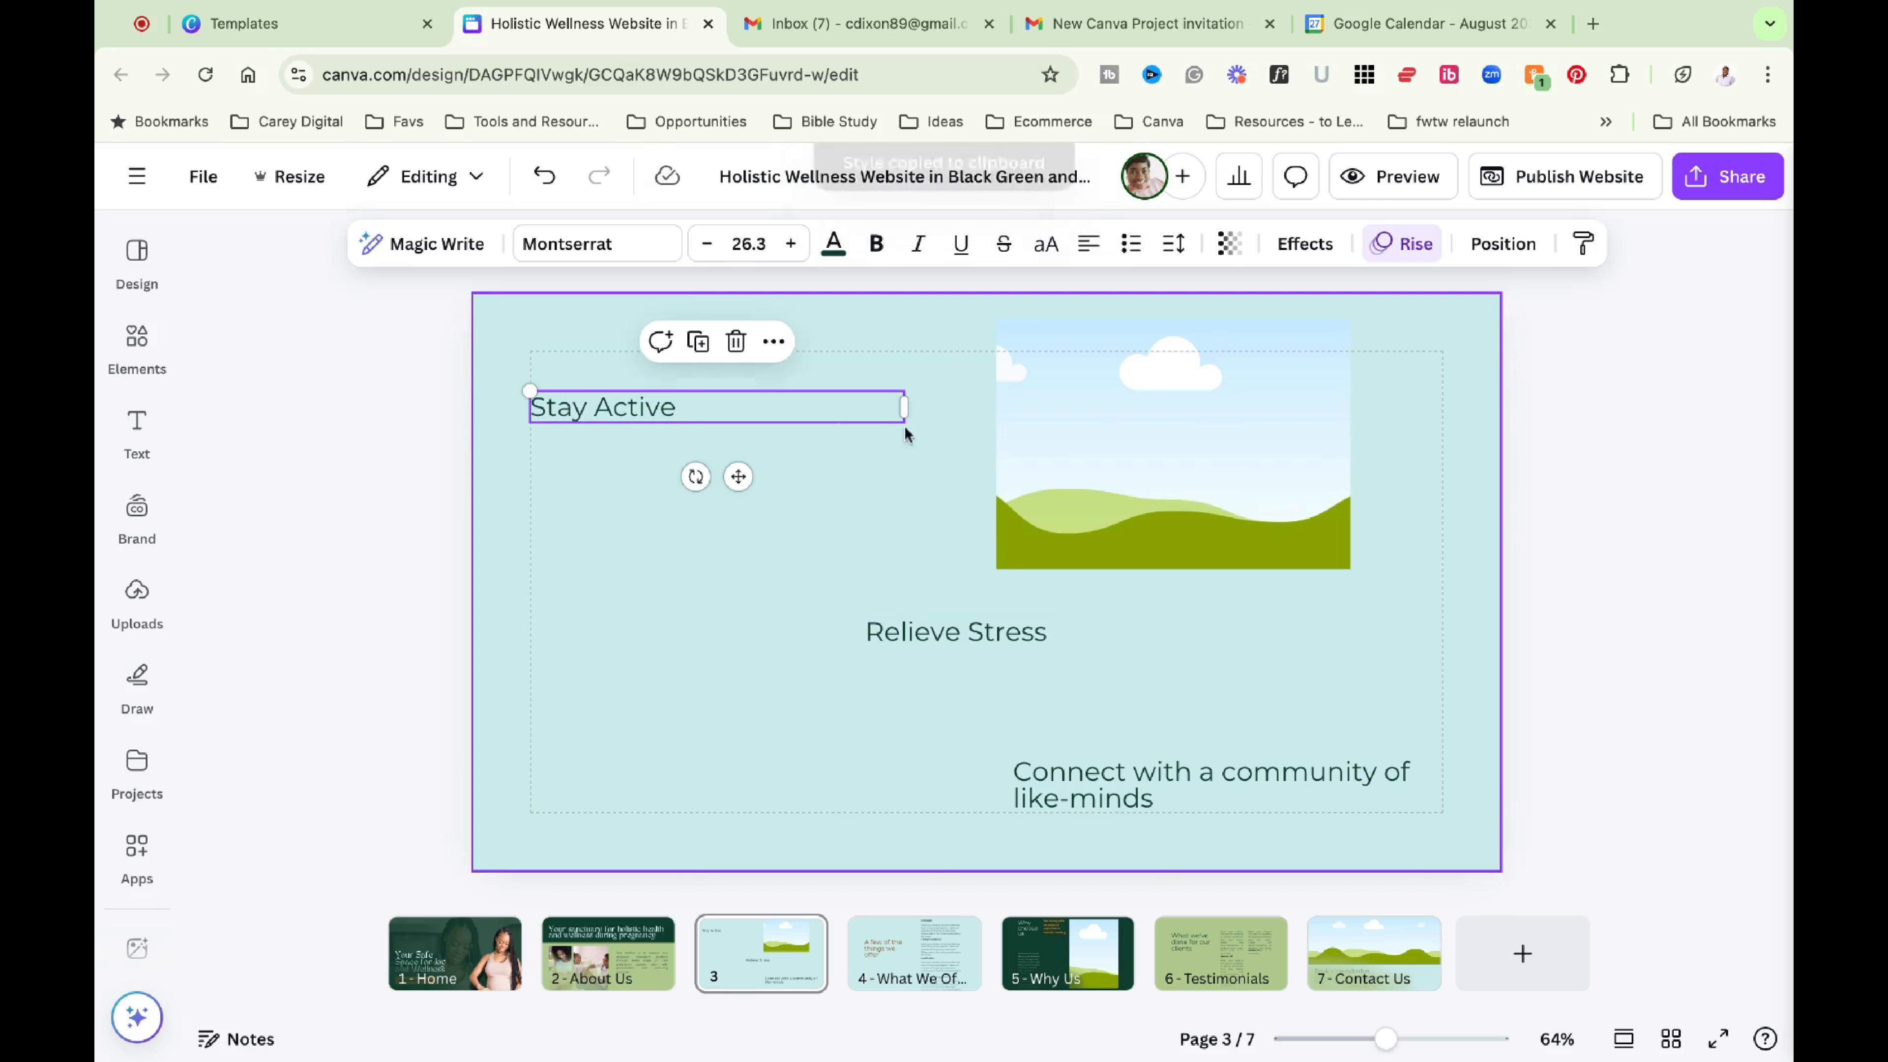
# Move the picture frame beside "Stay Active", narrow it to a near-square, and place a duplicate to its right.
pyautogui.moveTo(1173, 447); pyautogui.dragTo(873, 479)
pyautogui.moveTo(1052, 476); pyautogui.dragTo(864, 476)
pyautogui.moveTo(780, 601); pyautogui.dragTo(780, 582)
pyautogui.moveTo(865, 466); pyautogui.dragTo(942, 466)
pyautogui.press('super+d')
pyautogui.moveTo(831, 463); pyautogui.dragTo(1093, 463)
# Stretch both frames up to the top edge of the page and place "Relieve Stress" right-aligned at the right margin.
pyautogui.click(819, 446)
pyautogui.moveTo(820, 351); pyautogui.dragTo(820, 293)
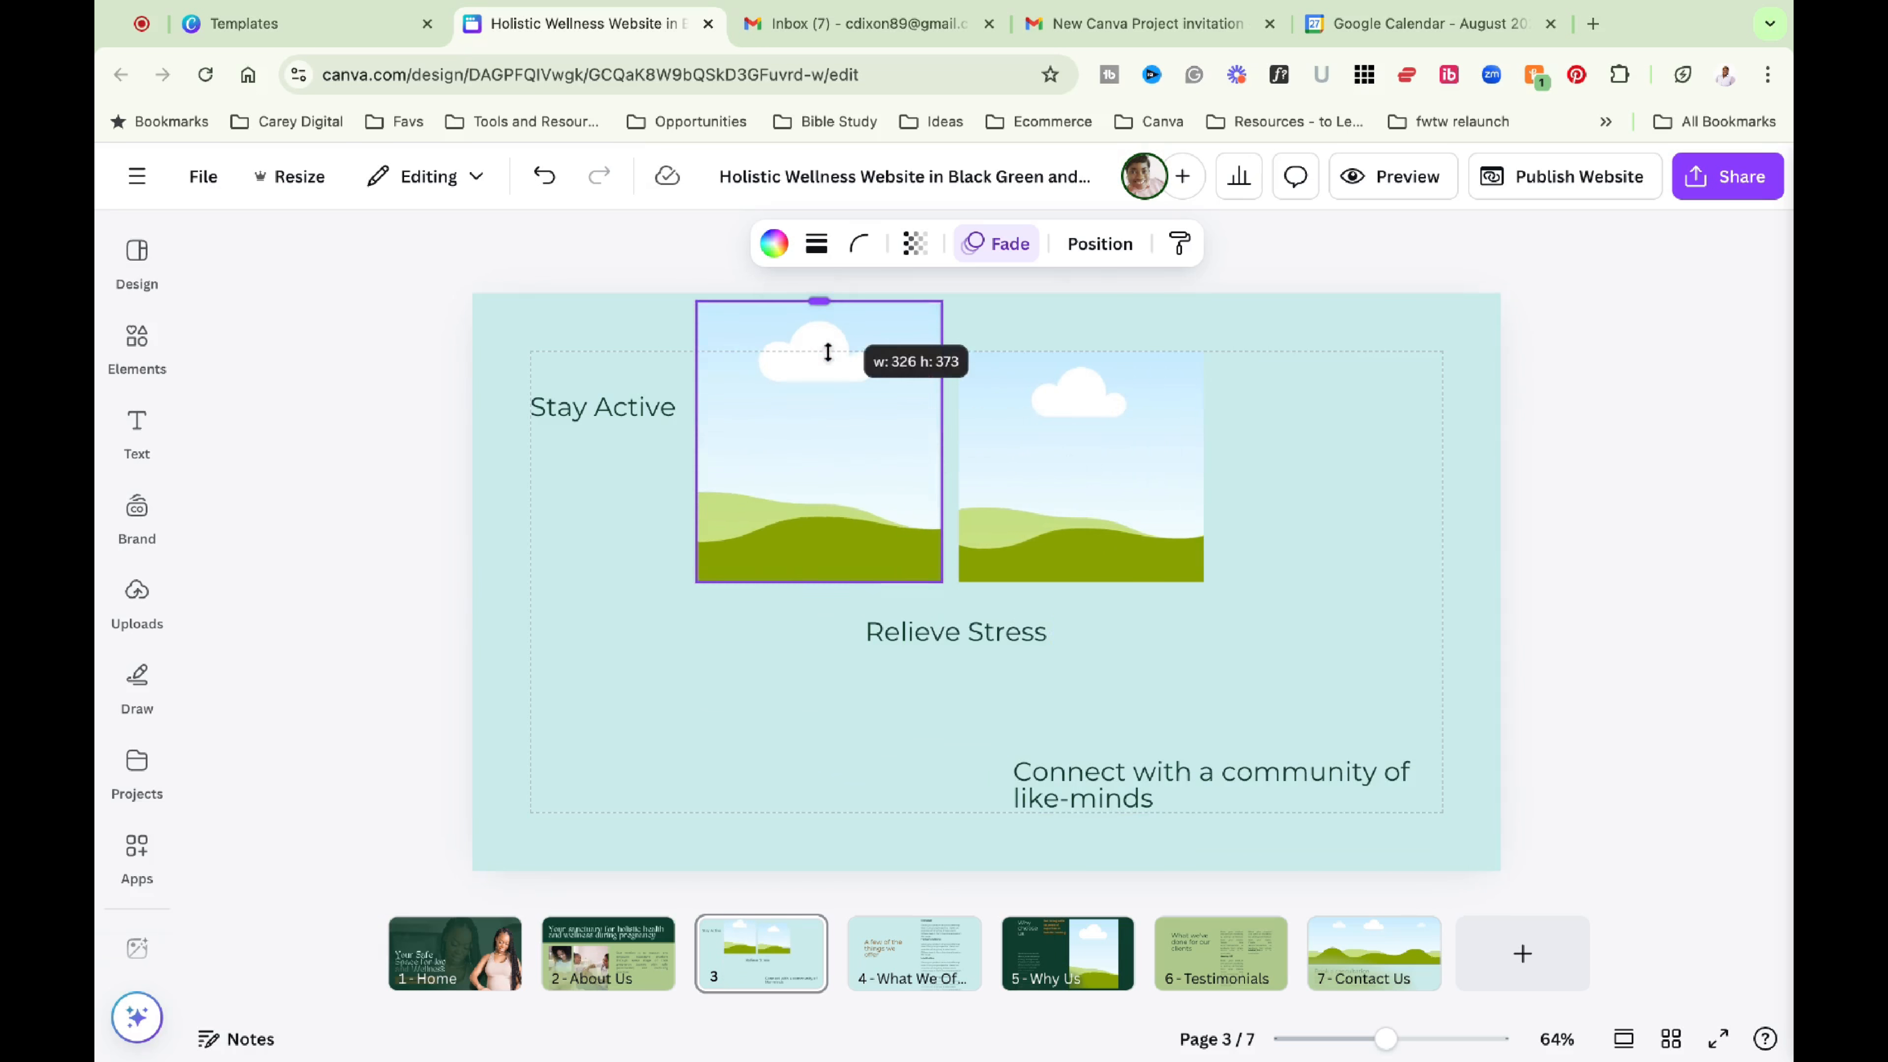
pyautogui.click(1082, 447)
pyautogui.moveTo(1081, 351); pyautogui.dragTo(1081, 294)
pyautogui.moveTo(1033, 631); pyautogui.dragTo(1266, 621)
pyautogui.moveTo(1464, 620); pyautogui.dragTo(1334, 624)
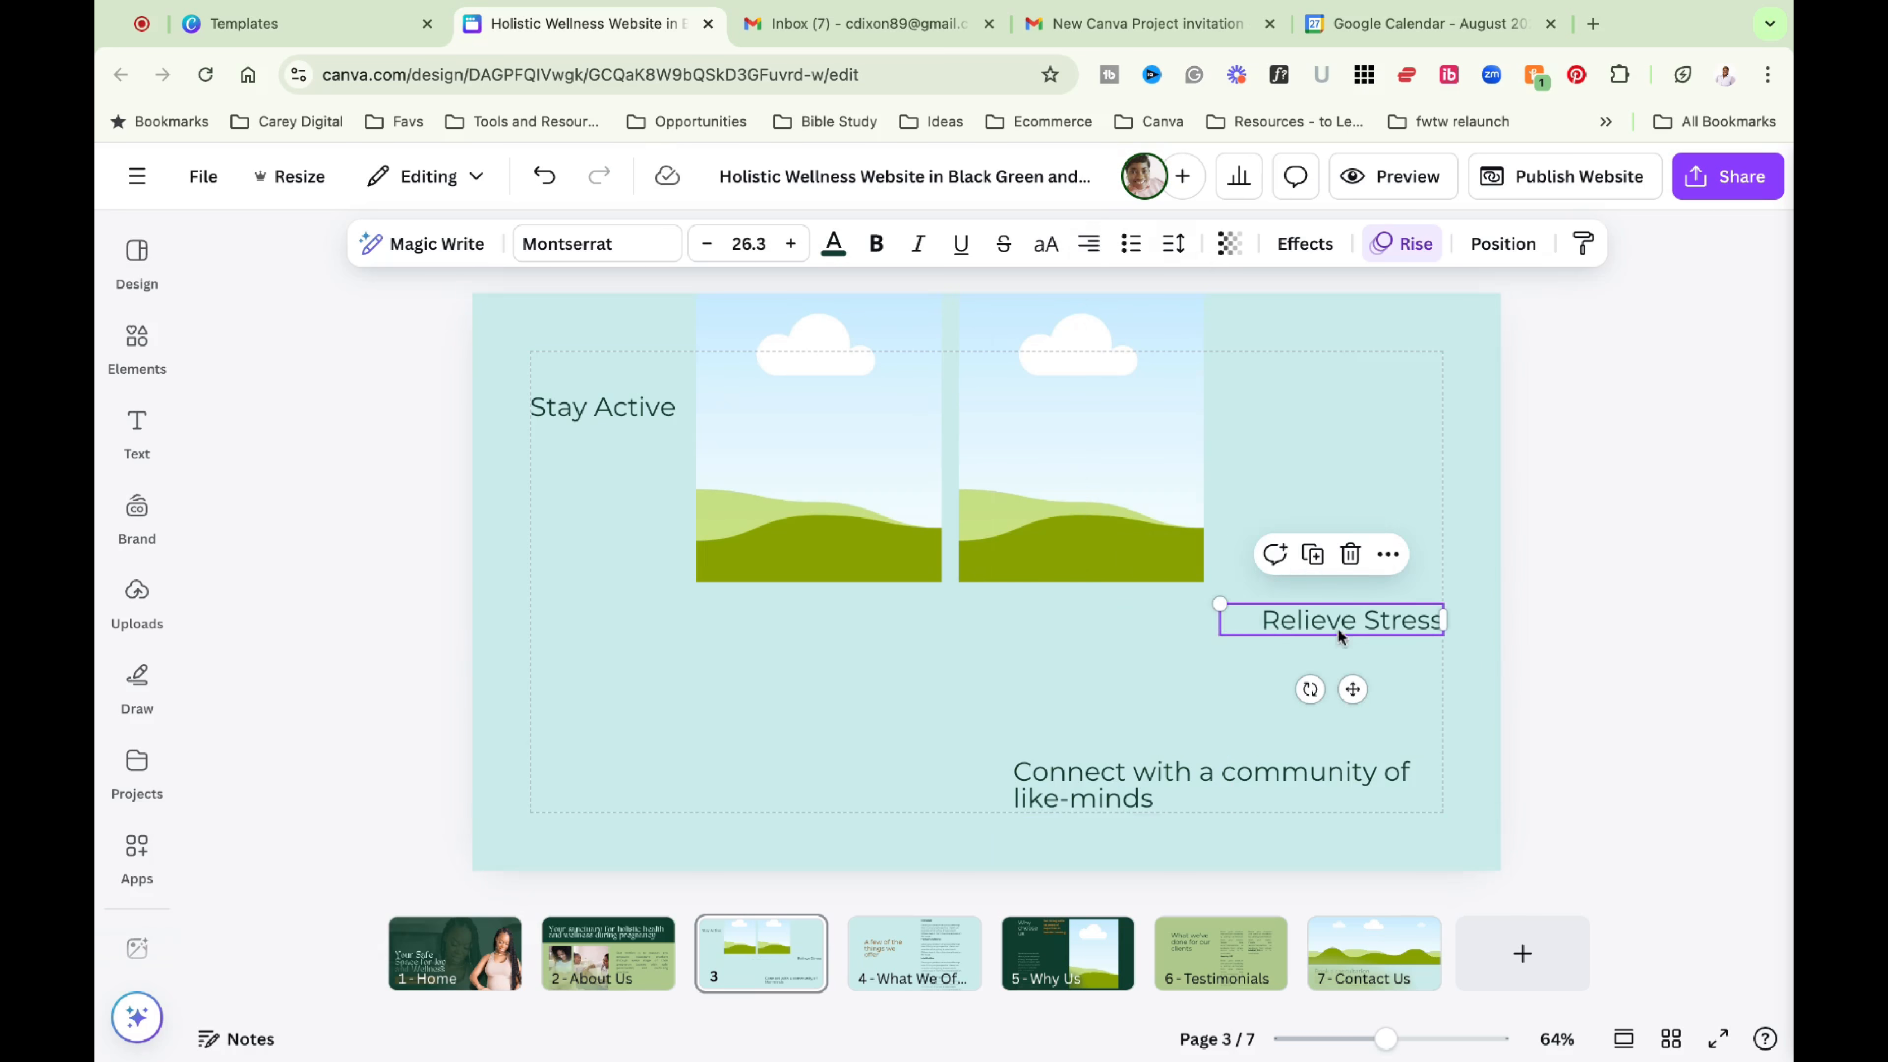
# Duplicate both frames and fit the copies as a slightly smaller pair in the lower-left corner of the page.
pyautogui.moveTo(1269, 504); pyautogui.dragTo(873, 460)
pyautogui.press('super+d')
pyautogui.moveTo(1012, 506); pyautogui.dragTo(788, 784)
pyautogui.moveTo(981, 872); pyautogui.dragTo(965, 862)
pyautogui.moveTo(833, 743); pyautogui.dragTo(832, 753)
pyautogui.click(1600, 525)
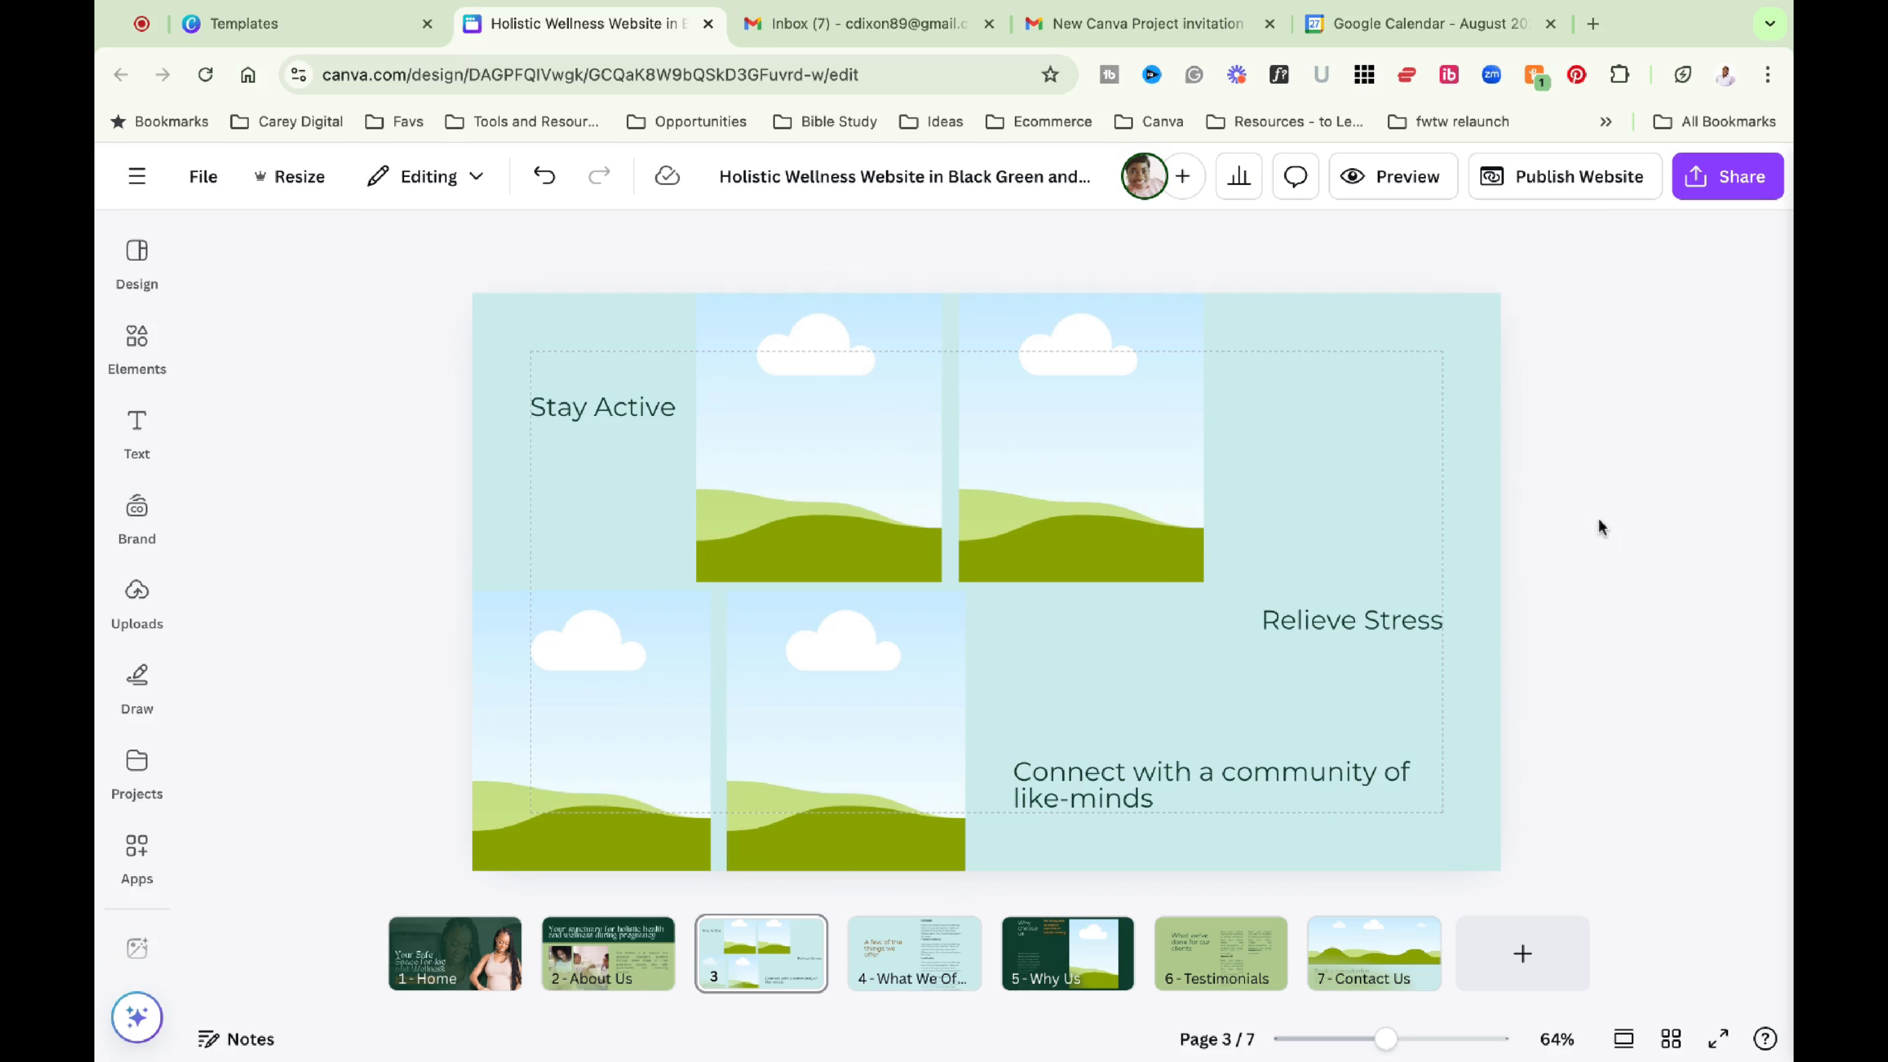
# Move "Stay Active" over the upper-right frame, bring it forward, and make it uppercase and bold at size 36.
pyautogui.moveTo(602, 407); pyautogui.dragTo(1394, 470)
pyautogui.press('super+]')
pyautogui.click(1046, 244)
pyautogui.click(876, 244)
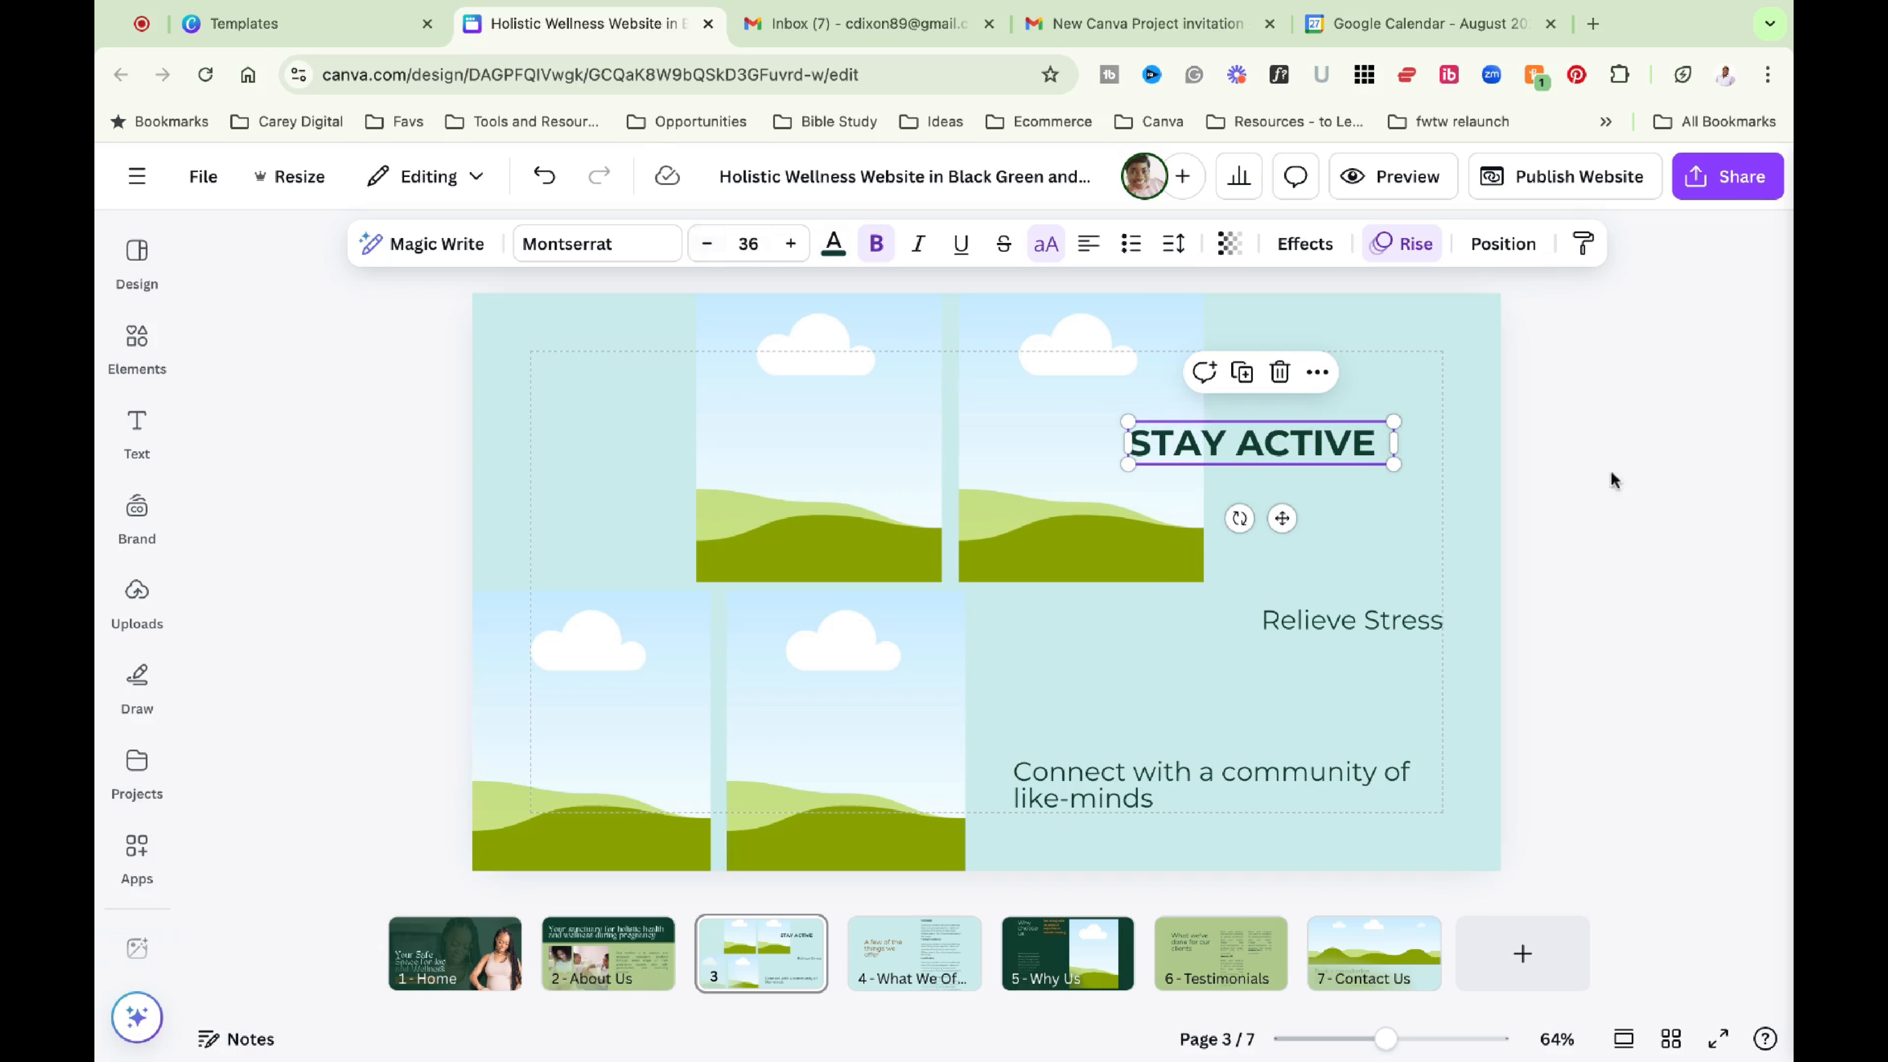
# Duplicate an upper frame, place the copy at the upper left and trim it to the page's left edge.
pyautogui.click(921, 492)
pyautogui.press('super+d')
pyautogui.moveTo(890, 410); pyautogui.dragTo(609, 394)
pyautogui.moveTo(434, 438); pyautogui.dragTo(472, 438)
pyautogui.click(1544, 547)
pyautogui.click(137, 346)
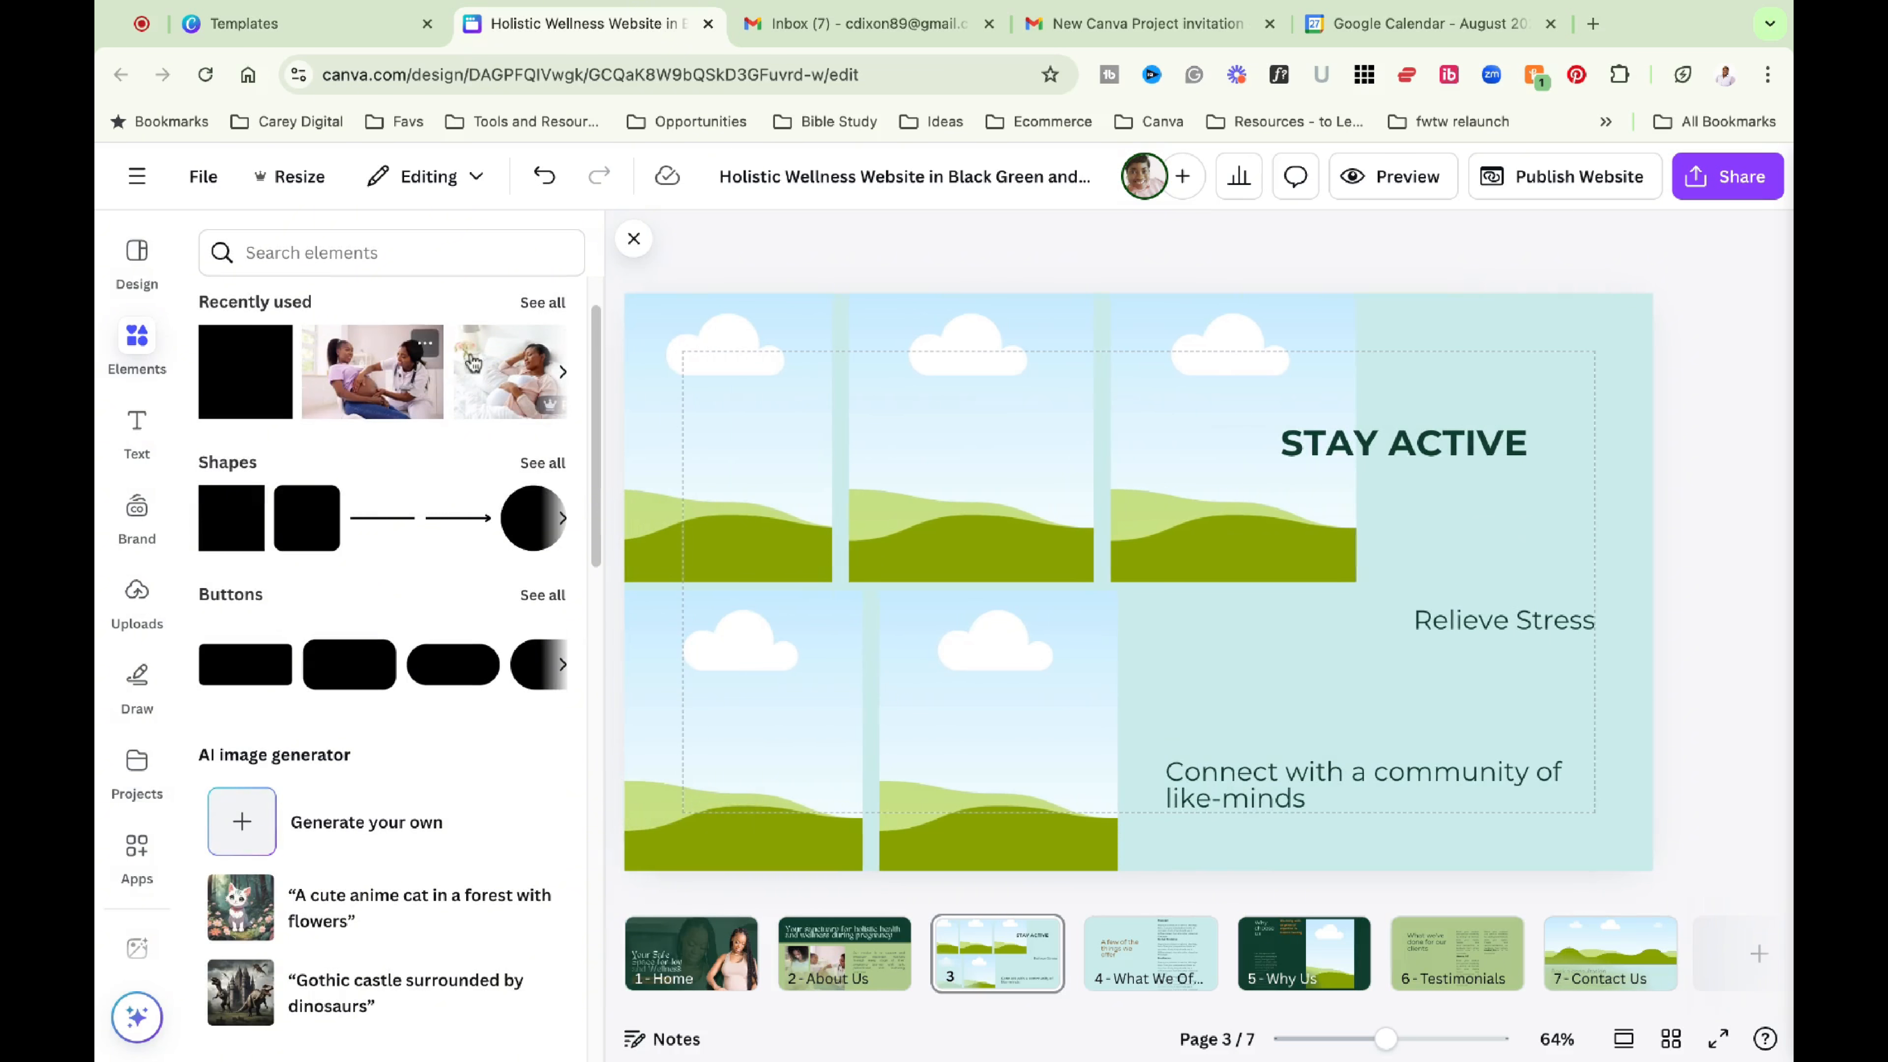
pyautogui.click(543, 303)
pyautogui.click(549, 314)
pyautogui.click(707, 407)
pyautogui.click(212, 244)
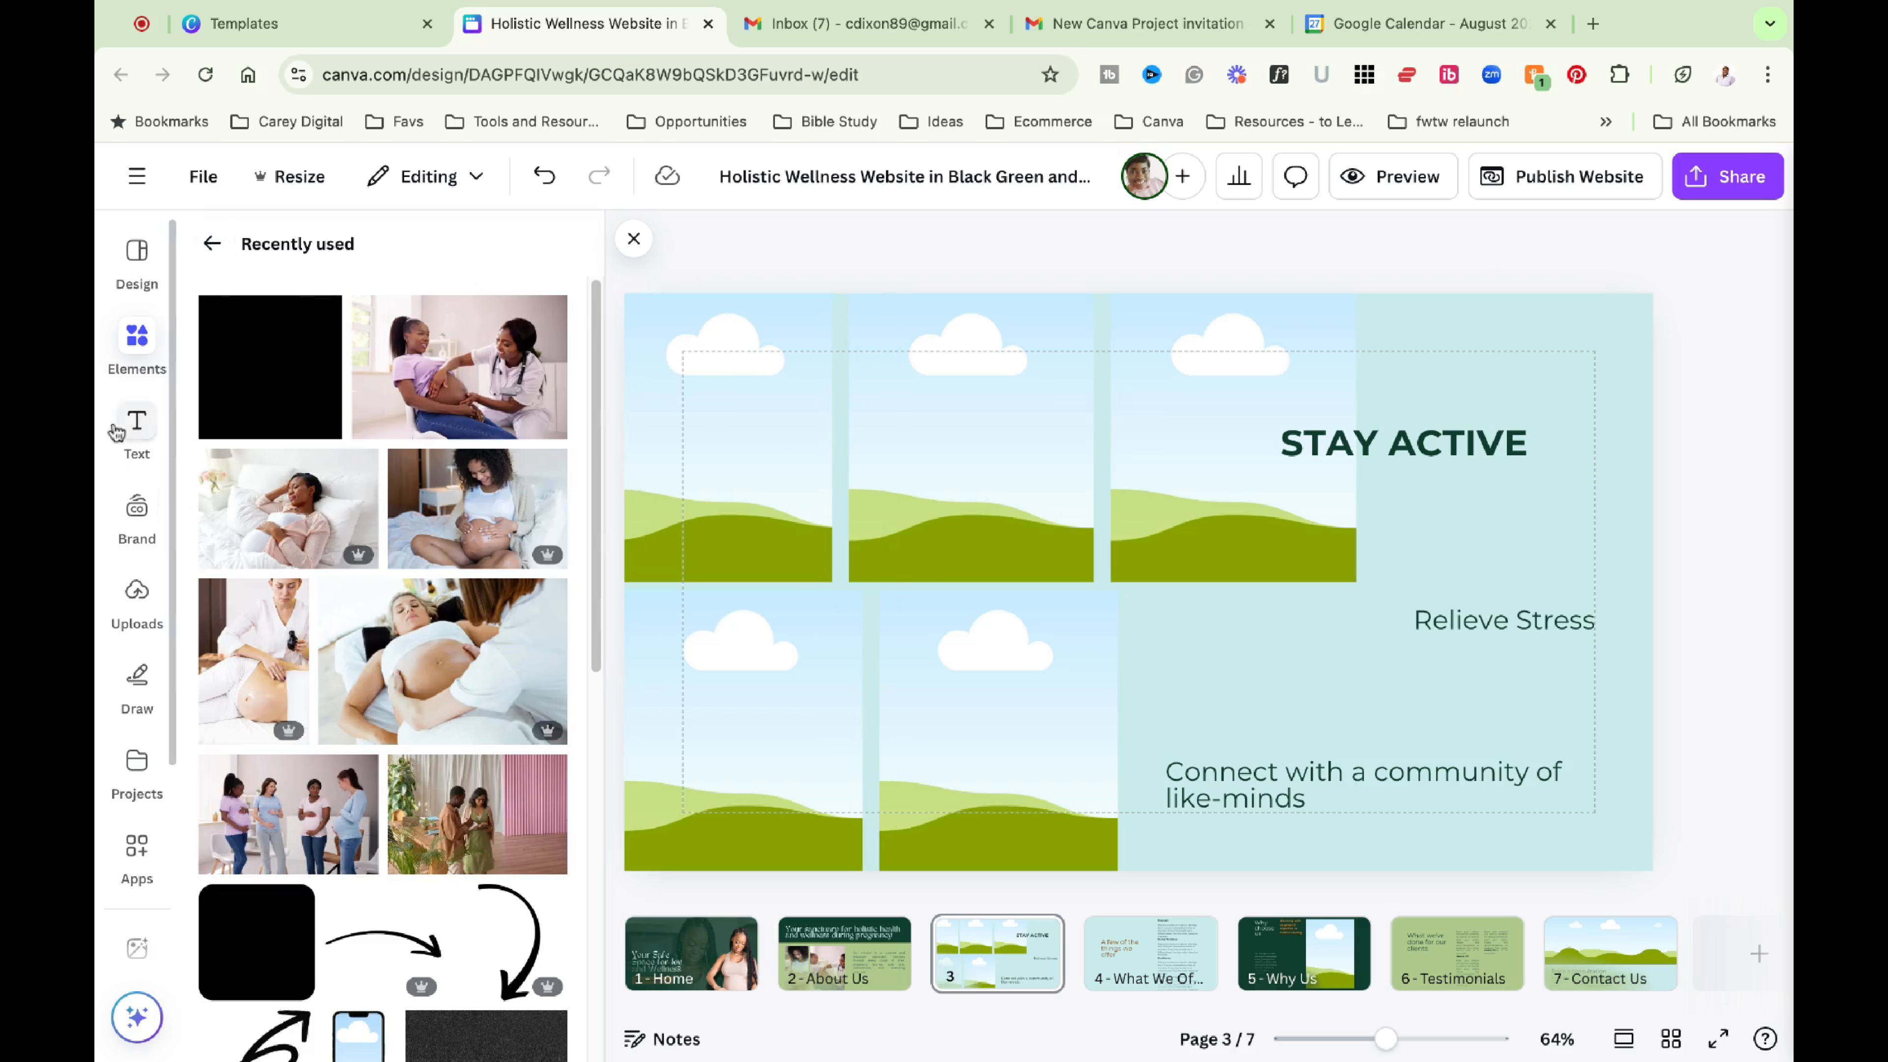
# Repeat the photo search "wellness pregnant african amer" and fill the upper-middle frame with the seated woman in yellow.
pyautogui.click(137, 346)
pyautogui.click(417, 256)
pyautogui.click(303, 358)
pyautogui.click(367, 309)
pyautogui.moveTo(478, 559); pyautogui.dragTo(971, 439)
# Fill the lower frames with the exercising women and the meditating woman, centring her, and the upper-right frame with the woman in pink.
pyautogui.scroll(-1, 416, 795)
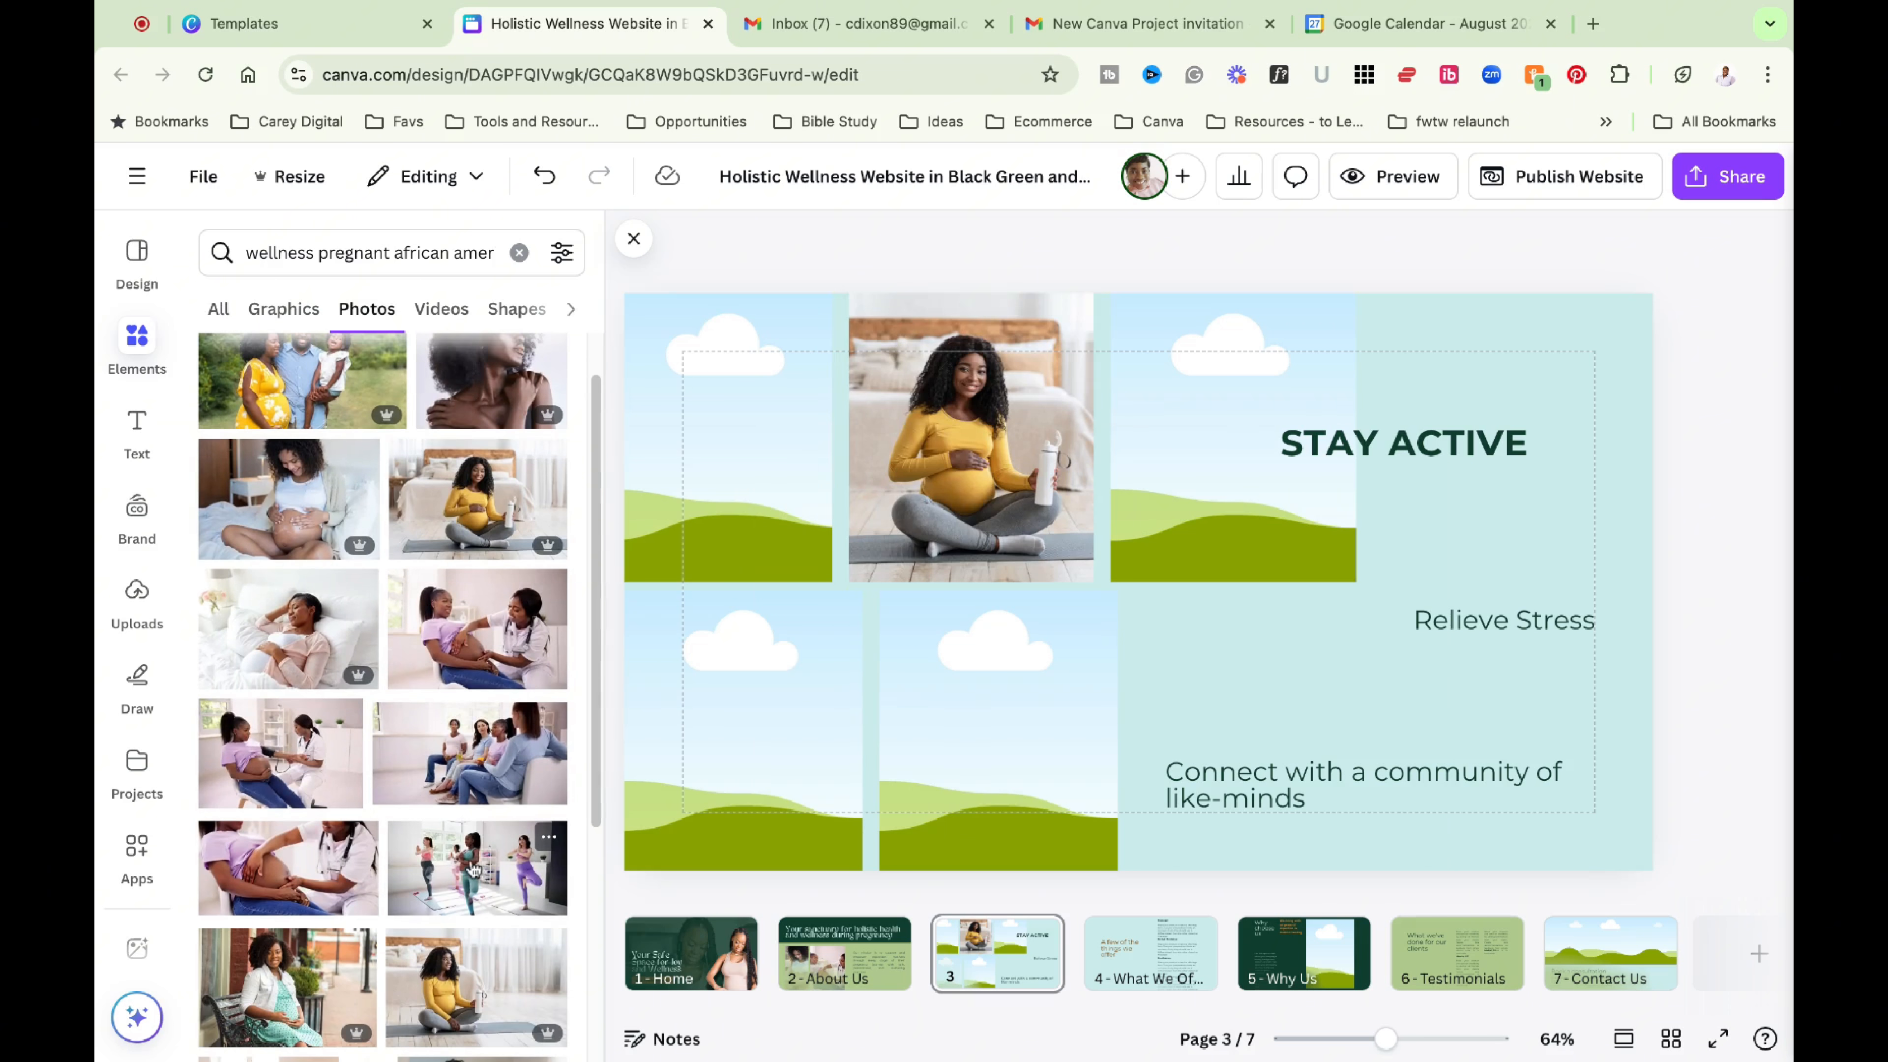
pyautogui.moveTo(476, 868); pyautogui.dragTo(744, 728)
pyautogui.press('Escape')
pyautogui.scroll(-2, 374, 793)
pyautogui.moveTo(299, 830); pyautogui.dragTo(998, 728)
pyautogui.scroll(-2, 337, 822)
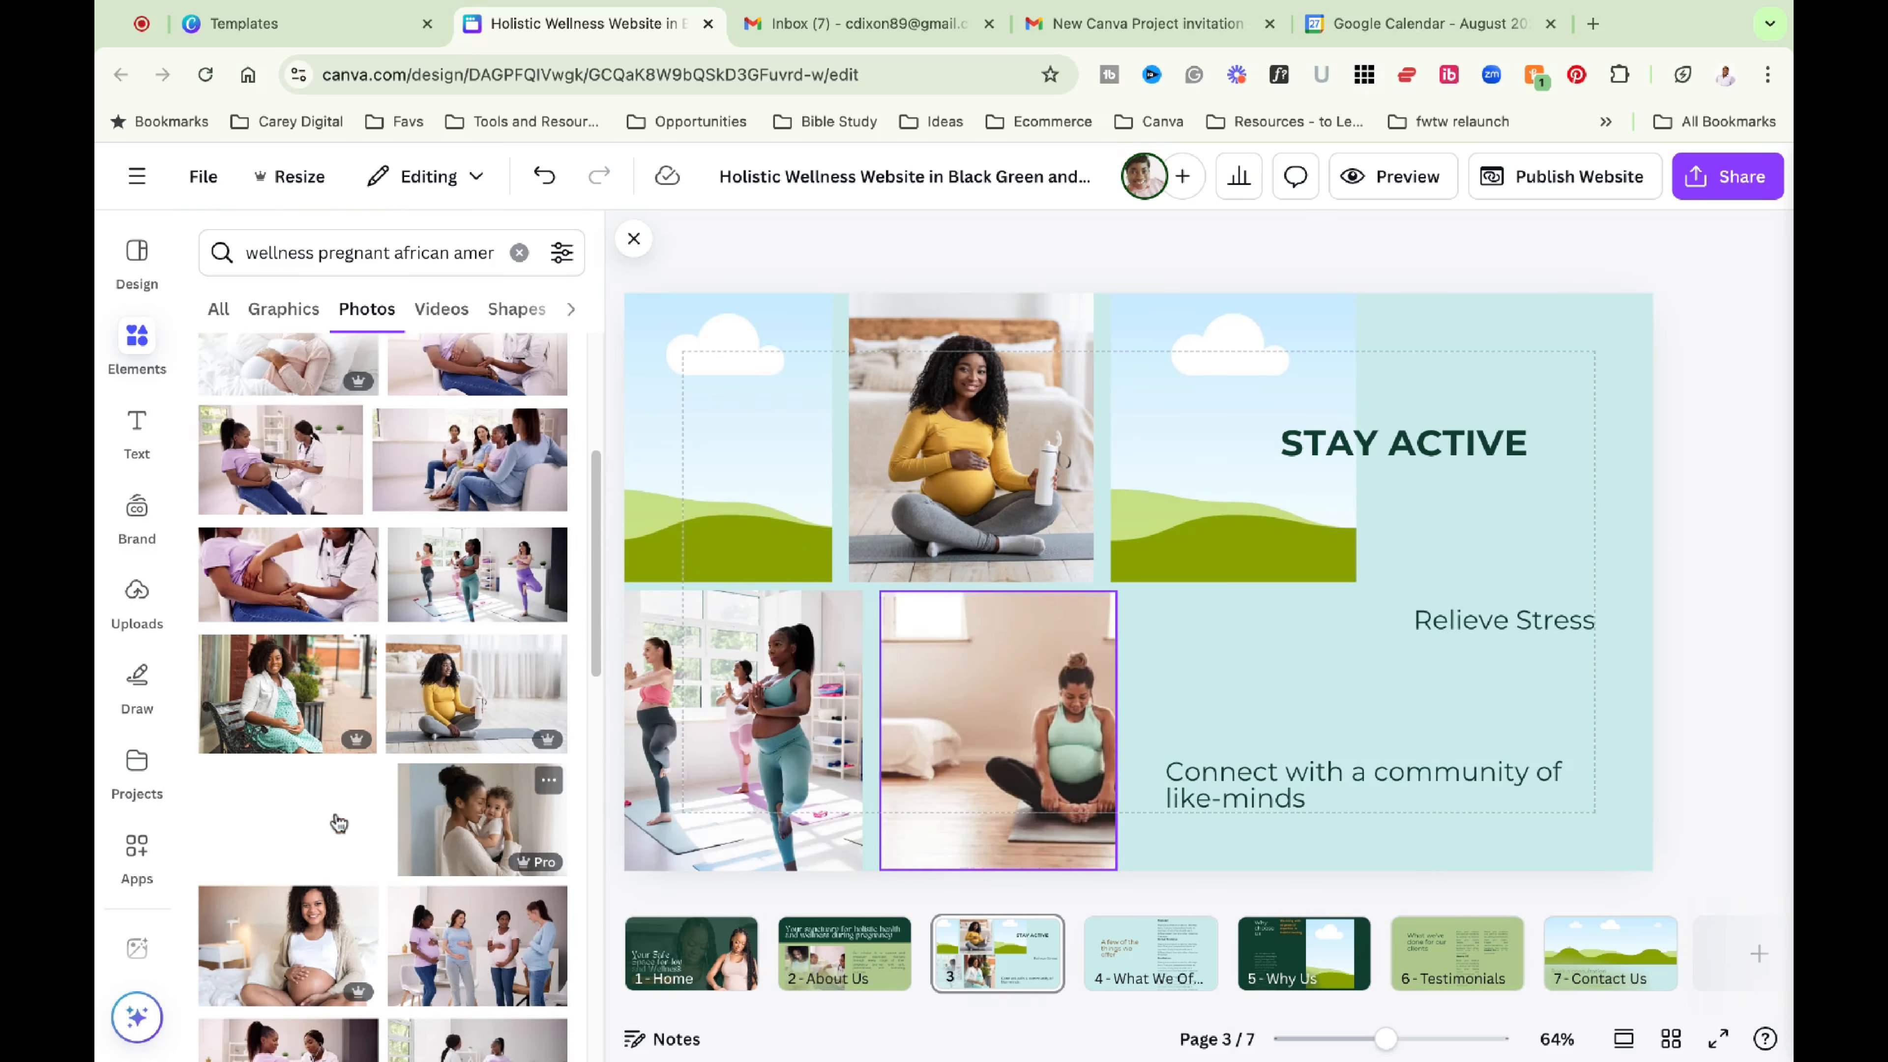
pyautogui.doubleClick(998, 729)
pyautogui.click(1449, 603)
pyautogui.scroll(-4, 473, 904)
pyautogui.moveTo(473, 904); pyautogui.dragTo(1233, 438)
# Move "STAY ACTIVE" over the meditating woman's photo and style it as non-bold white text with an orange background effect, scaled to size 32.9.
pyautogui.moveTo(1386, 440); pyautogui.dragTo(1157, 685)
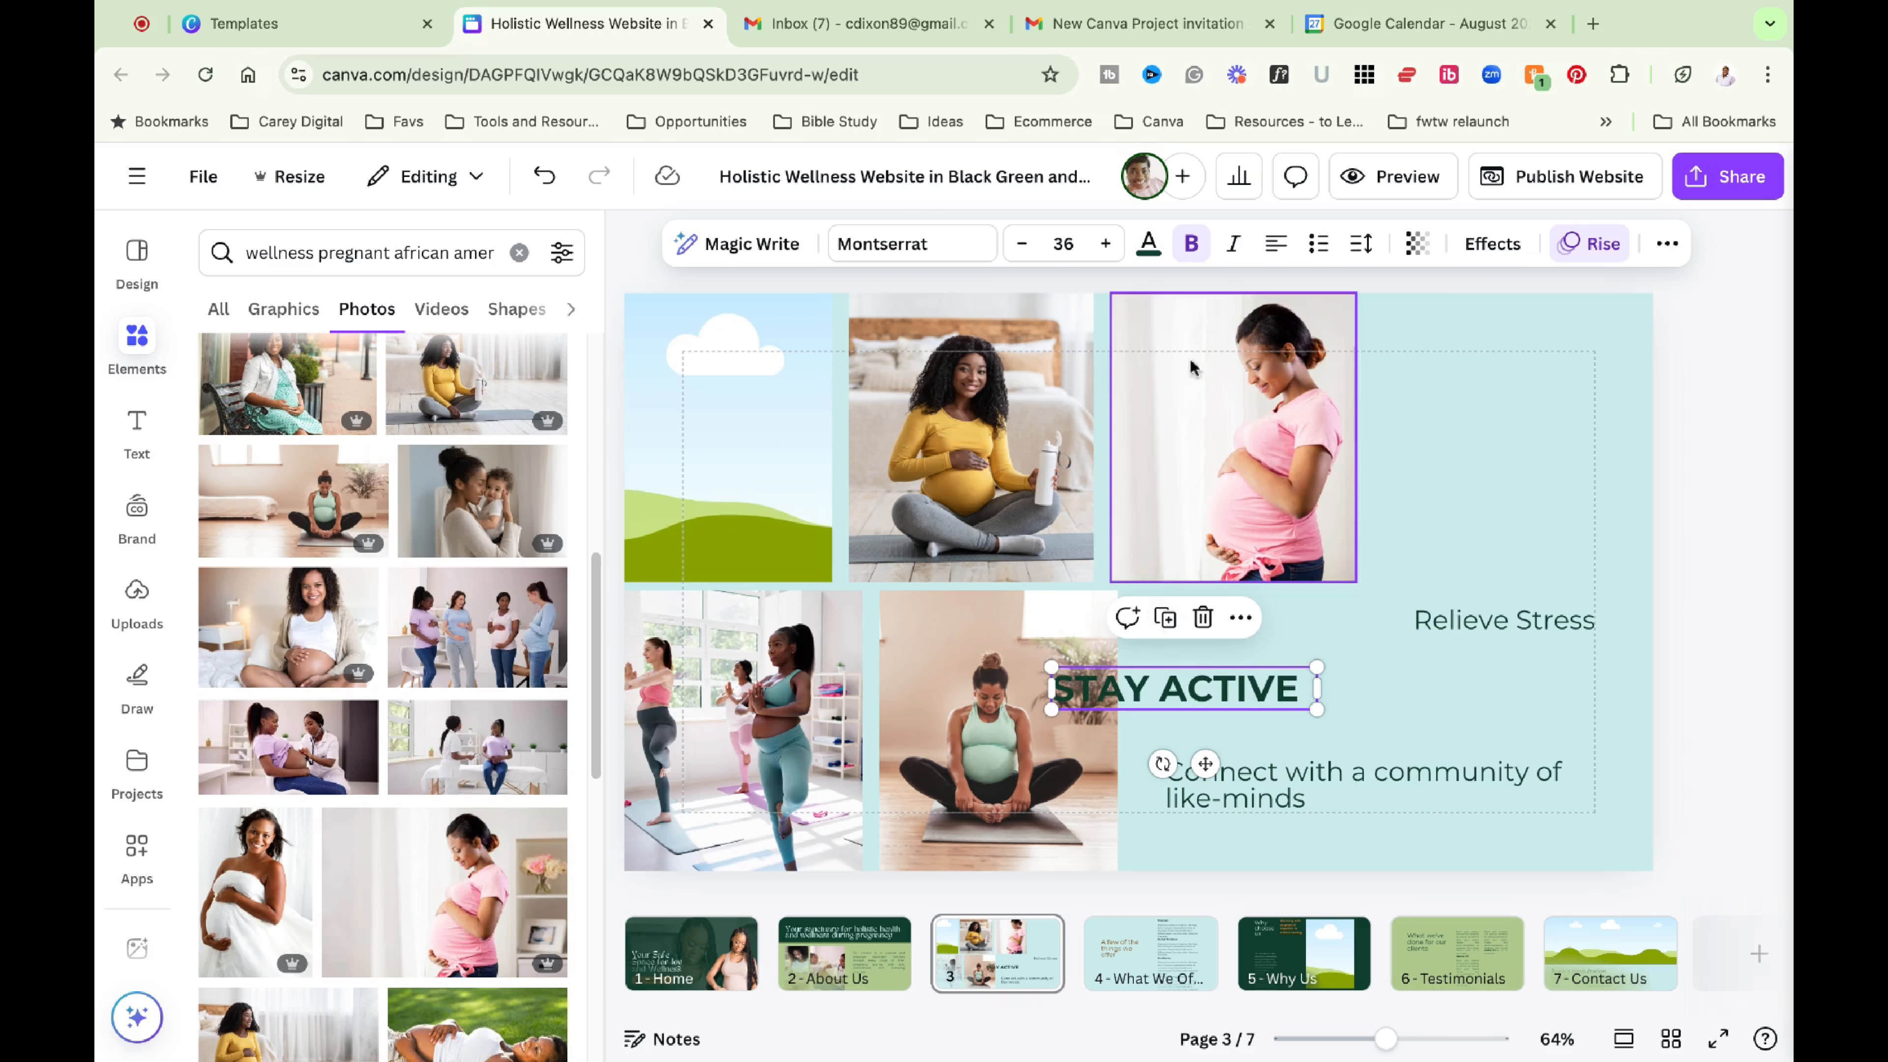
pyautogui.click(1494, 244)
pyautogui.click(257, 848)
pyautogui.scroll(-1, 526, 674)
pyautogui.scroll(-2, 371, 966)
pyautogui.click(548, 1003)
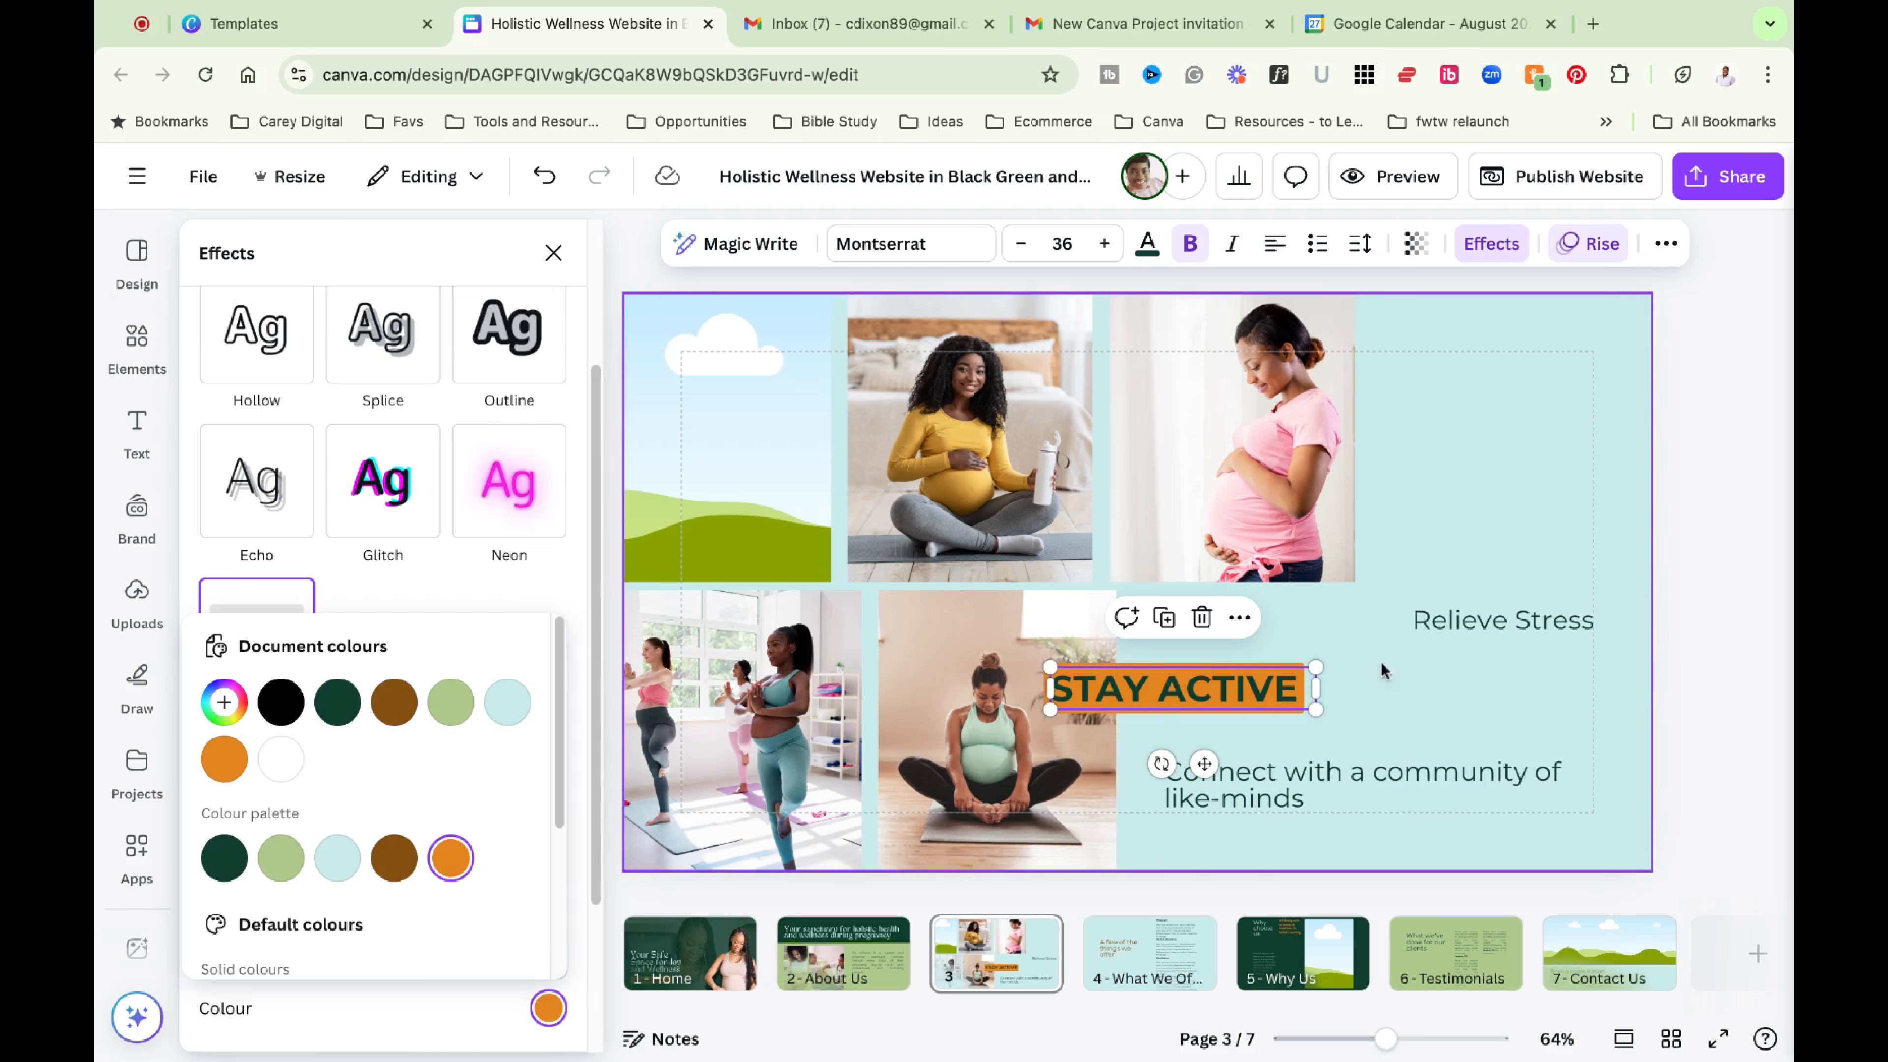
pyautogui.moveTo(1313, 664); pyautogui.dragTo(1292, 669)
pyautogui.click(1717, 632)
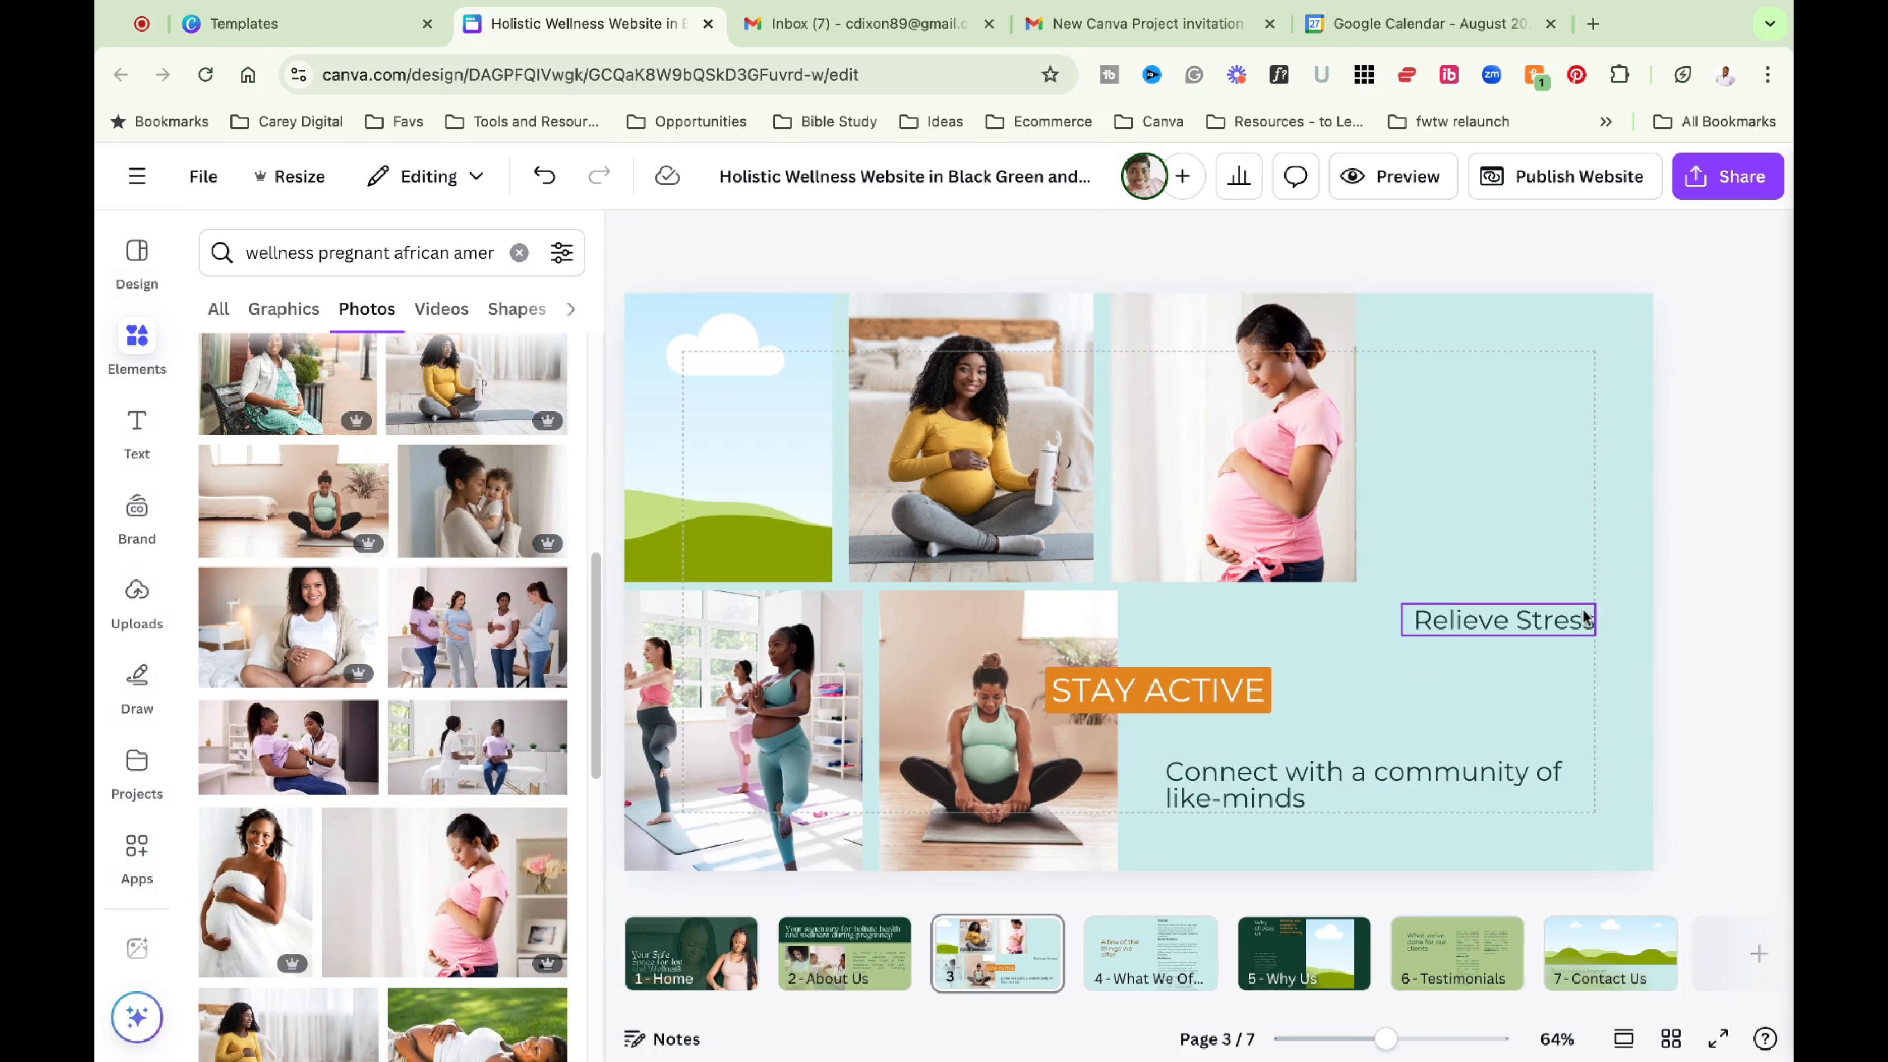
# Fill the upper-left frame with the smiling pregnant woman lying in bed and adjust the photo's position.
pyautogui.scroll(-1, 252, 818)
pyautogui.moveTo(245, 822); pyautogui.dragTo(710, 476)
pyautogui.scroll(-3, 290, 811)
pyautogui.click(697, 488)
pyautogui.moveTo(477, 854); pyautogui.dragTo(671, 489)
pyautogui.doubleClick(697, 489)
# Copy the "STAY ACTIVE" style to "Relieve Stress", widen its box to one line and move it over the edge of the upper-right photo.
pyautogui.click(1158, 690)
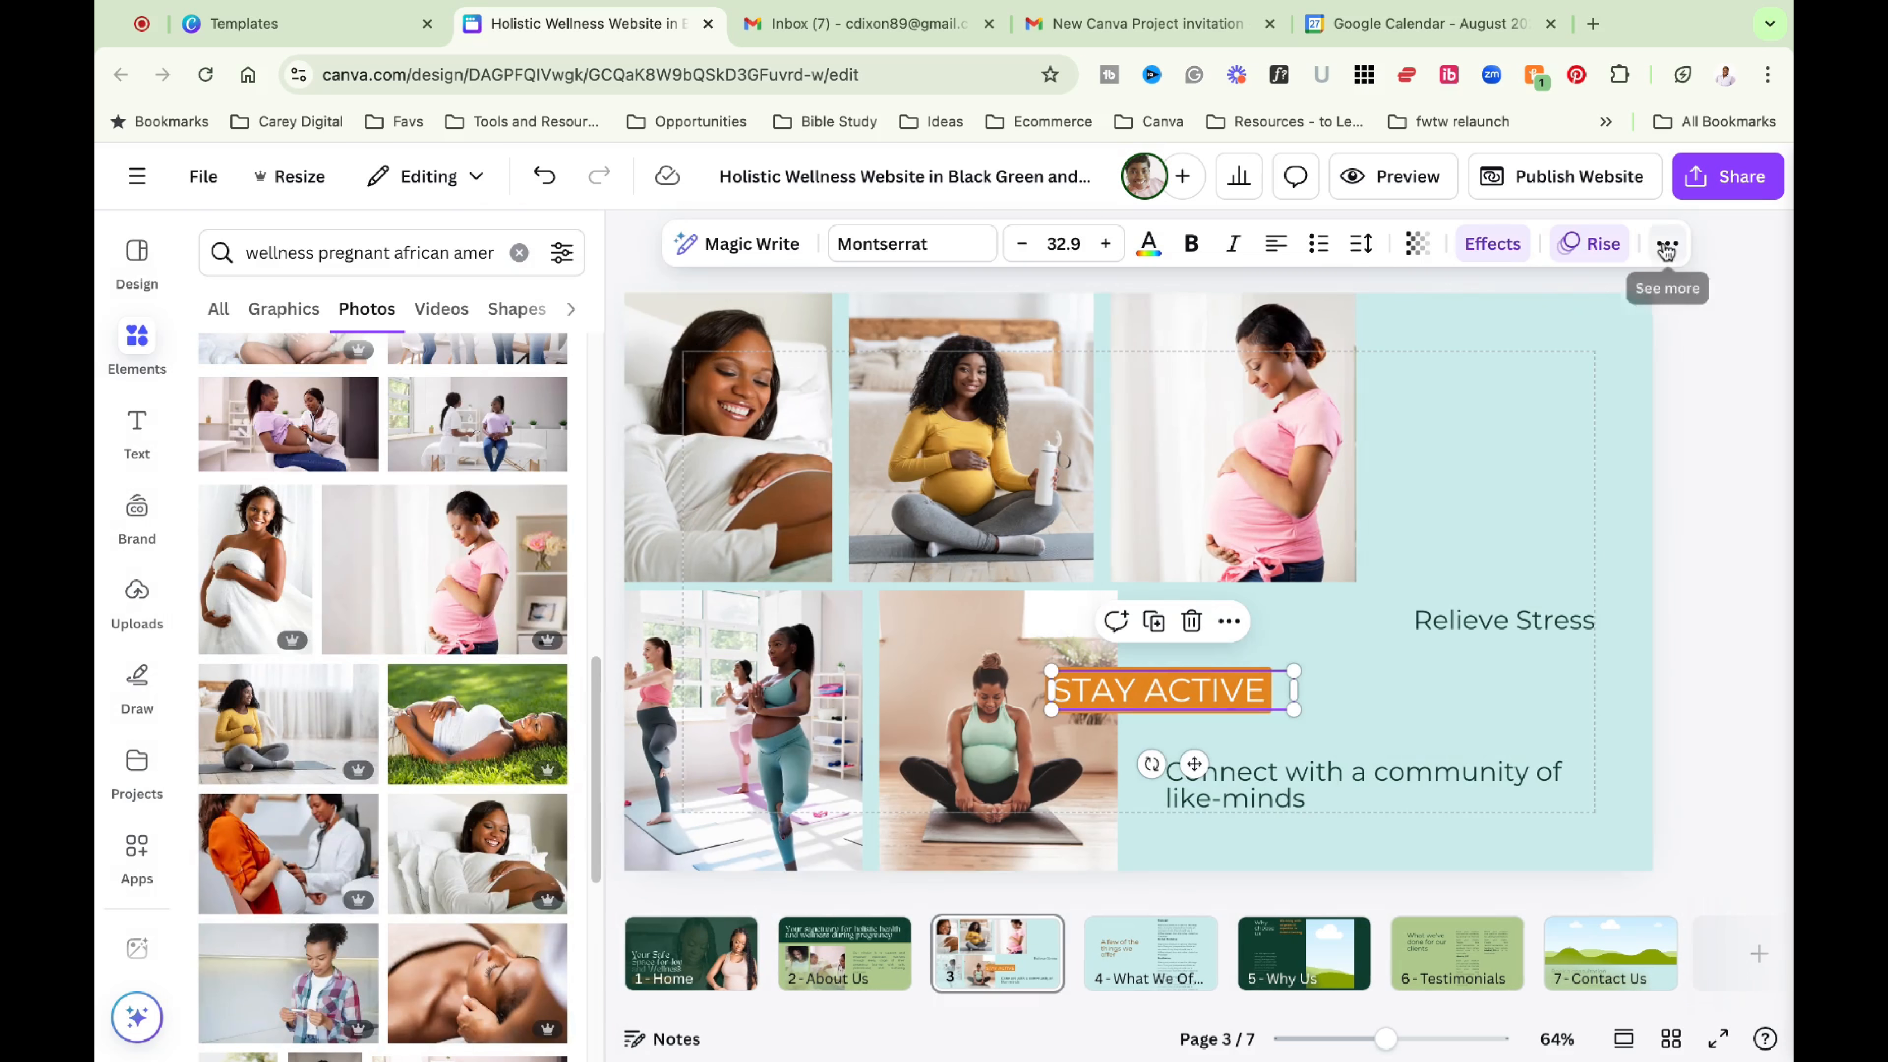
pyautogui.click(1665, 245)
pyautogui.click(1505, 620)
pyautogui.moveTo(1397, 638); pyautogui.dragTo(1250, 638)
pyautogui.moveTo(1505, 629); pyautogui.dragTo(1540, 461)
pyautogui.click(1728, 455)
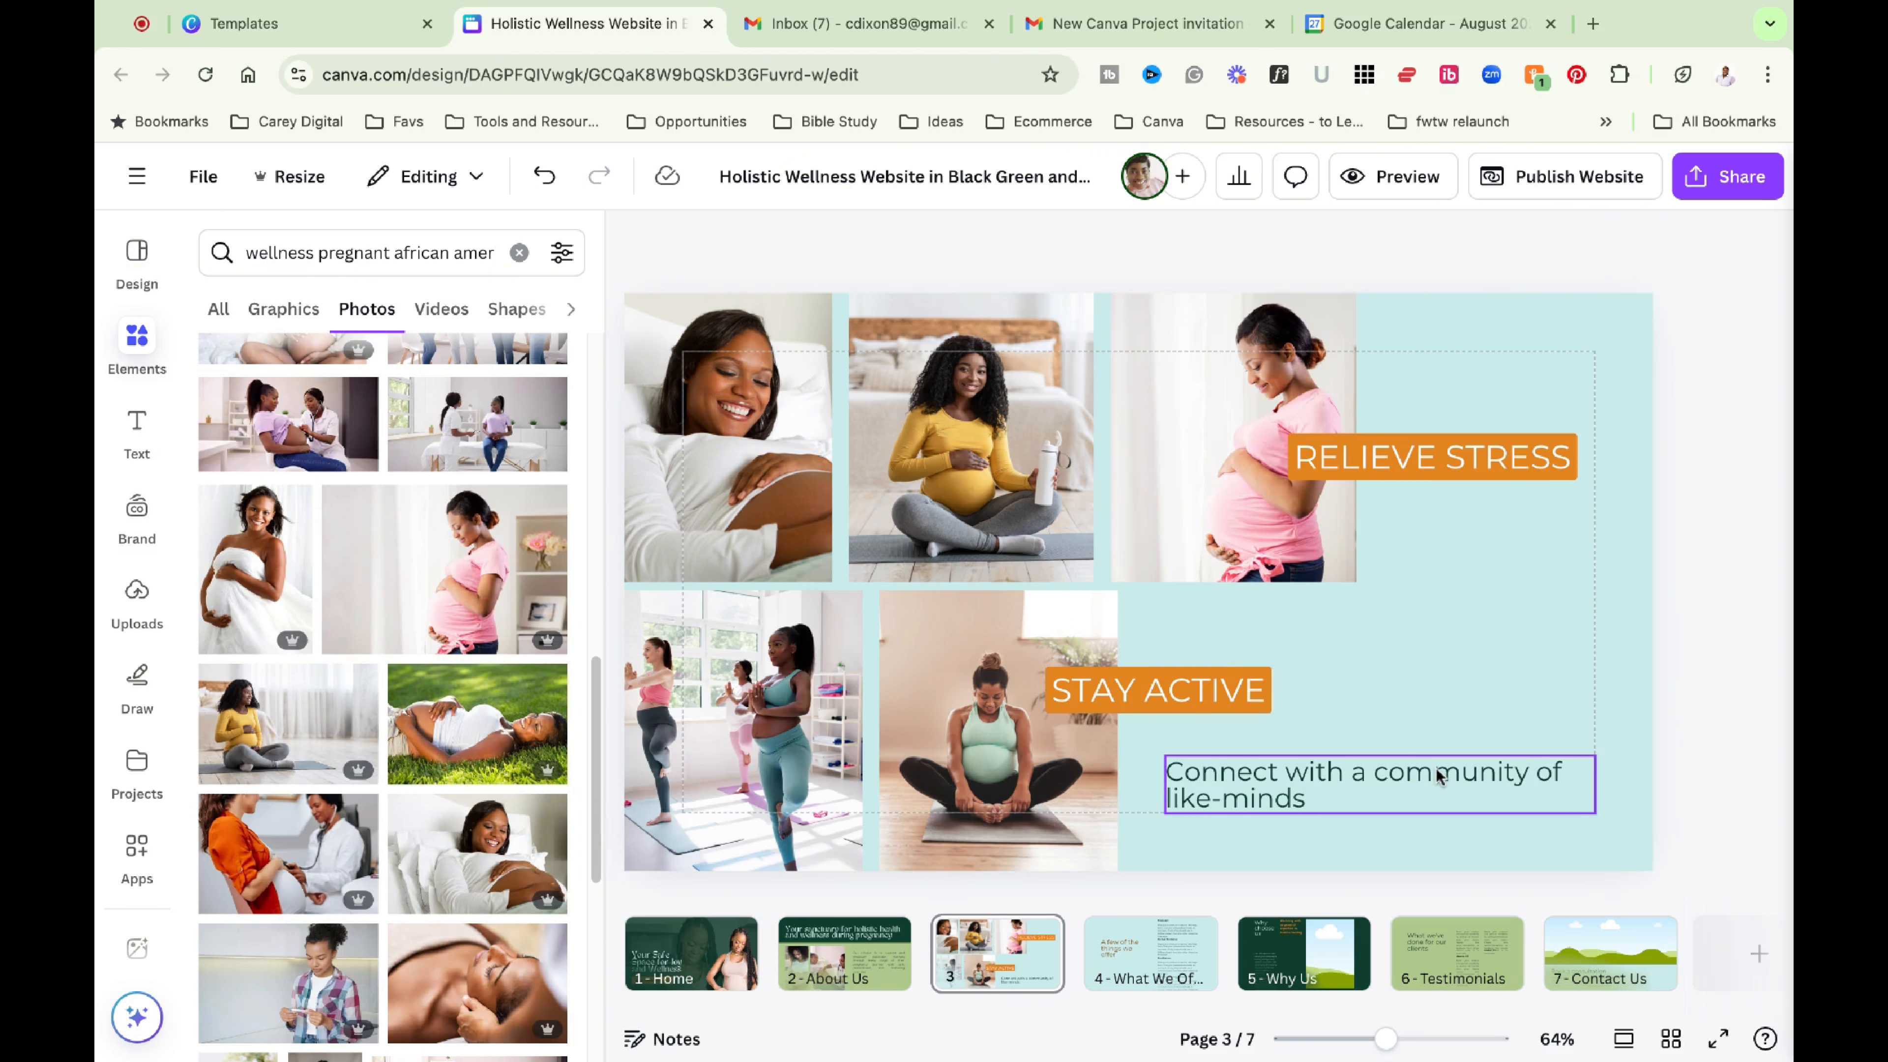
# Move the community text up to mid-page, then add the photo of four women on a sofa at the lower right and trim its top.
pyautogui.moveTo(1439, 775); pyautogui.dragTo(1212, 582)
pyautogui.scroll(-4, 468, 810)
pyautogui.click(469, 817)
pyautogui.moveTo(699, 582); pyautogui.dragTo(1094, 582)
pyautogui.moveTo(1249, 483); pyautogui.dragTo(1305, 610)
pyautogui.moveTo(1394, 477); pyautogui.dragTo(1394, 589)
# Rescale and reposition the group photo within its crop, and apply the crop.
pyautogui.doubleClick(1396, 671)
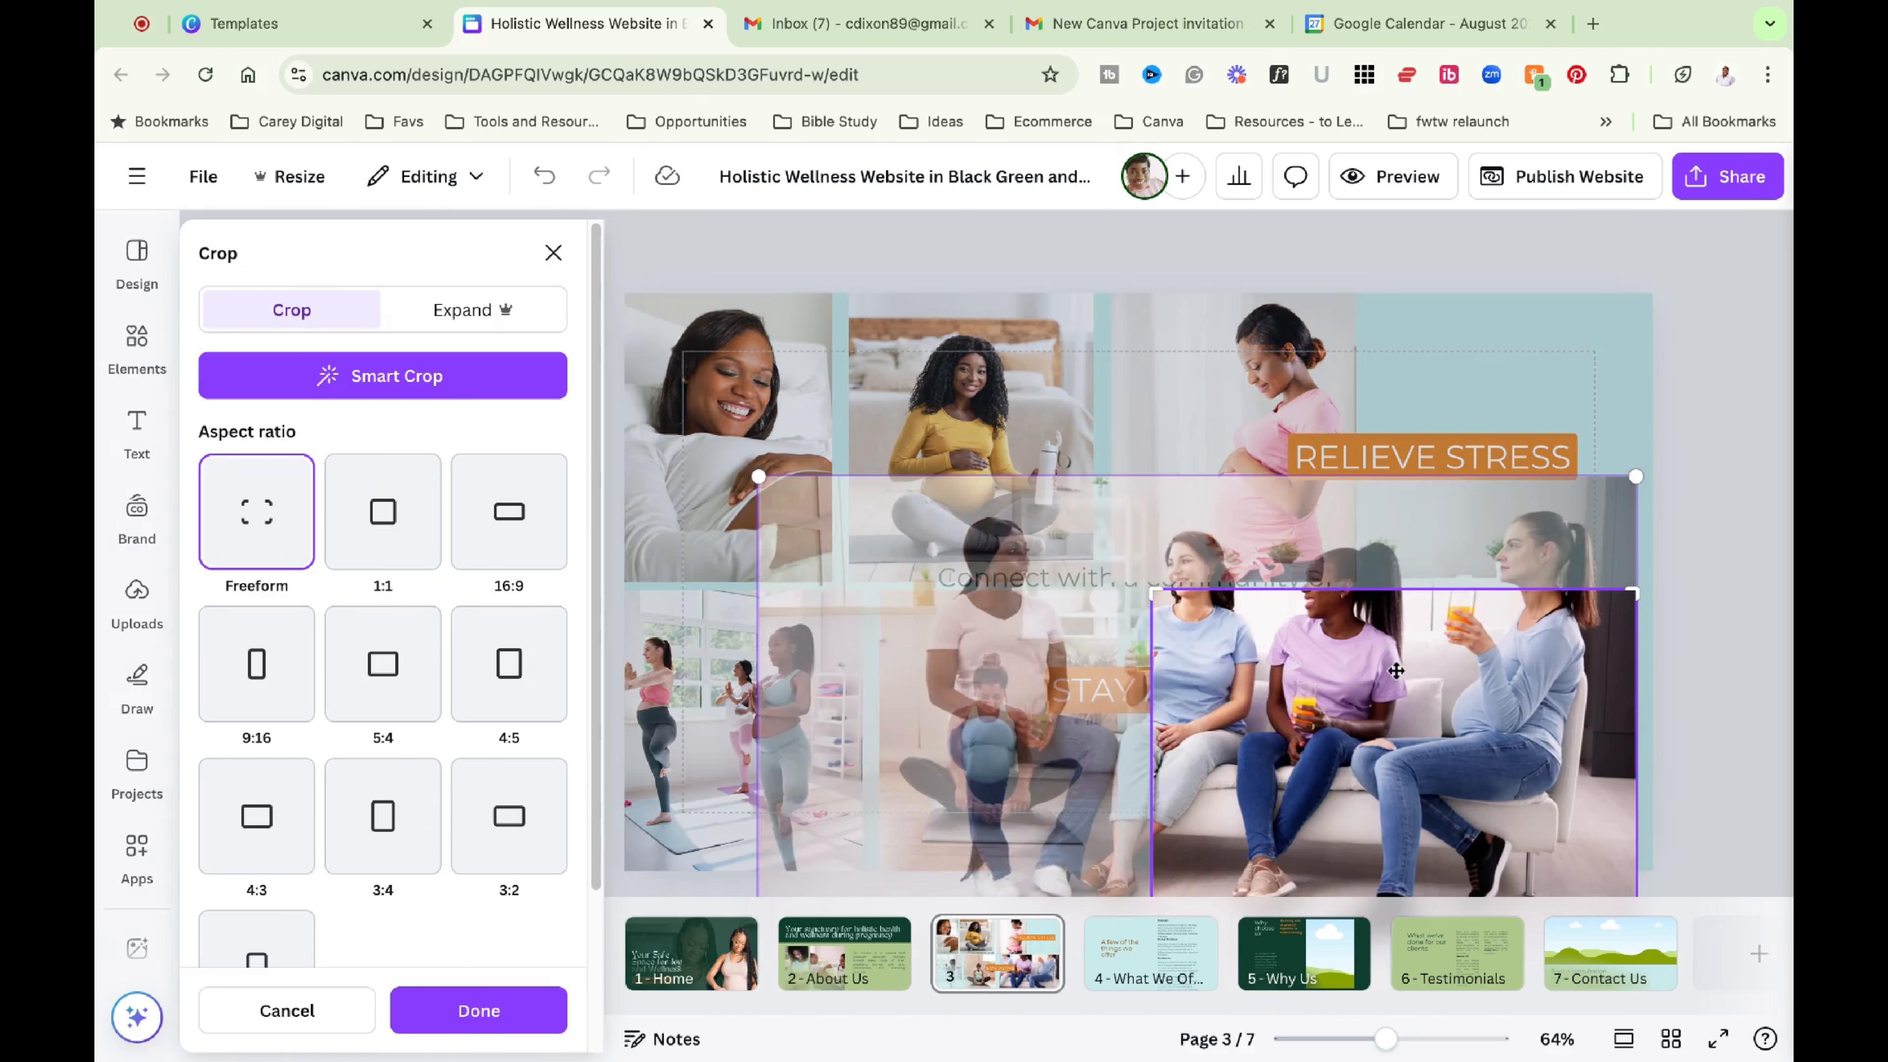
pyautogui.moveTo(1396, 671); pyautogui.dragTo(1477, 689)
pyautogui.moveTo(839, 495); pyautogui.dragTo(982, 589)
pyautogui.click(479, 1011)
# Try a 4:3 crop on the group photo and shift the image within it.
pyautogui.doubleClick(1390, 743)
pyautogui.click(256, 816)
pyautogui.moveTo(1277, 734); pyautogui.dragTo(1299, 735)
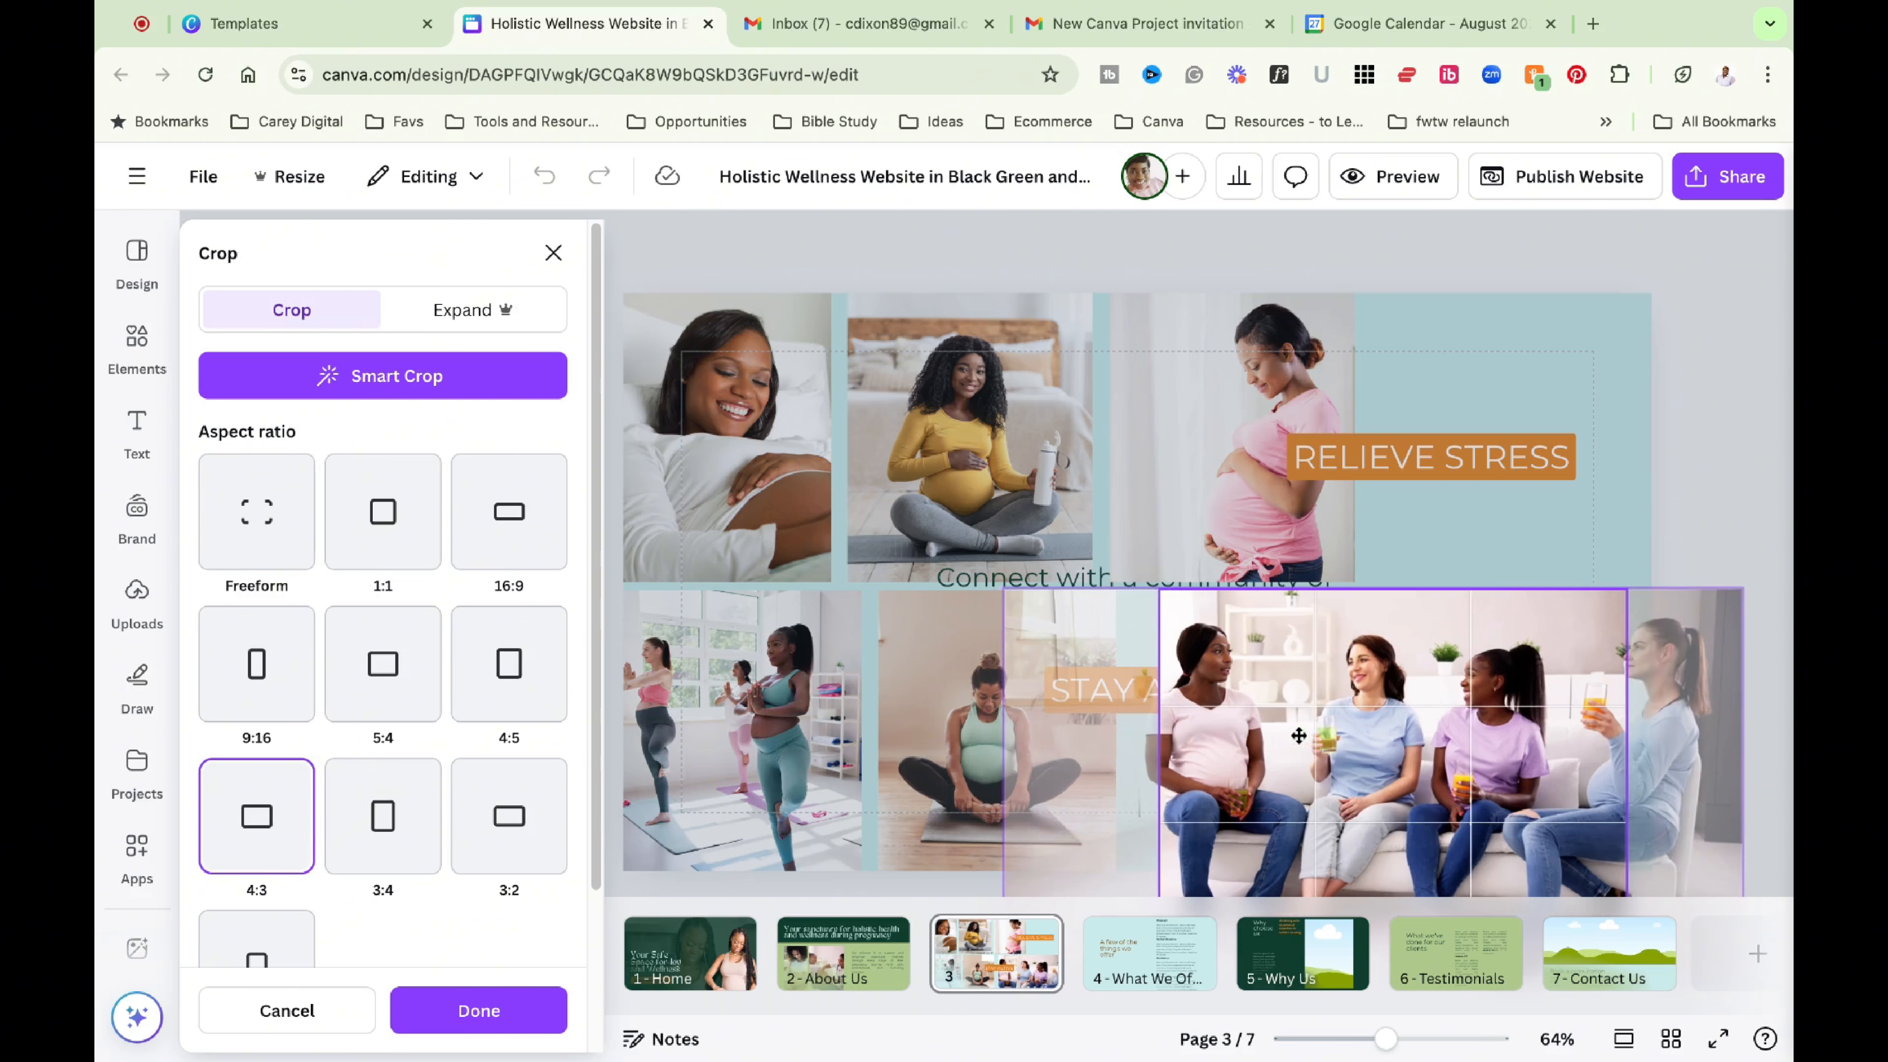
# Crop the group photo to 16:9, repositioning and scaling the image so all four women fit.
pyautogui.click(518, 541)
pyautogui.moveTo(1395, 625); pyautogui.dragTo(1374, 645)
pyautogui.moveTo(981, 607); pyautogui.dragTo(1029, 634)
pyautogui.moveTo(1412, 744); pyautogui.dragTo(1390, 742)
pyautogui.click(479, 1011)
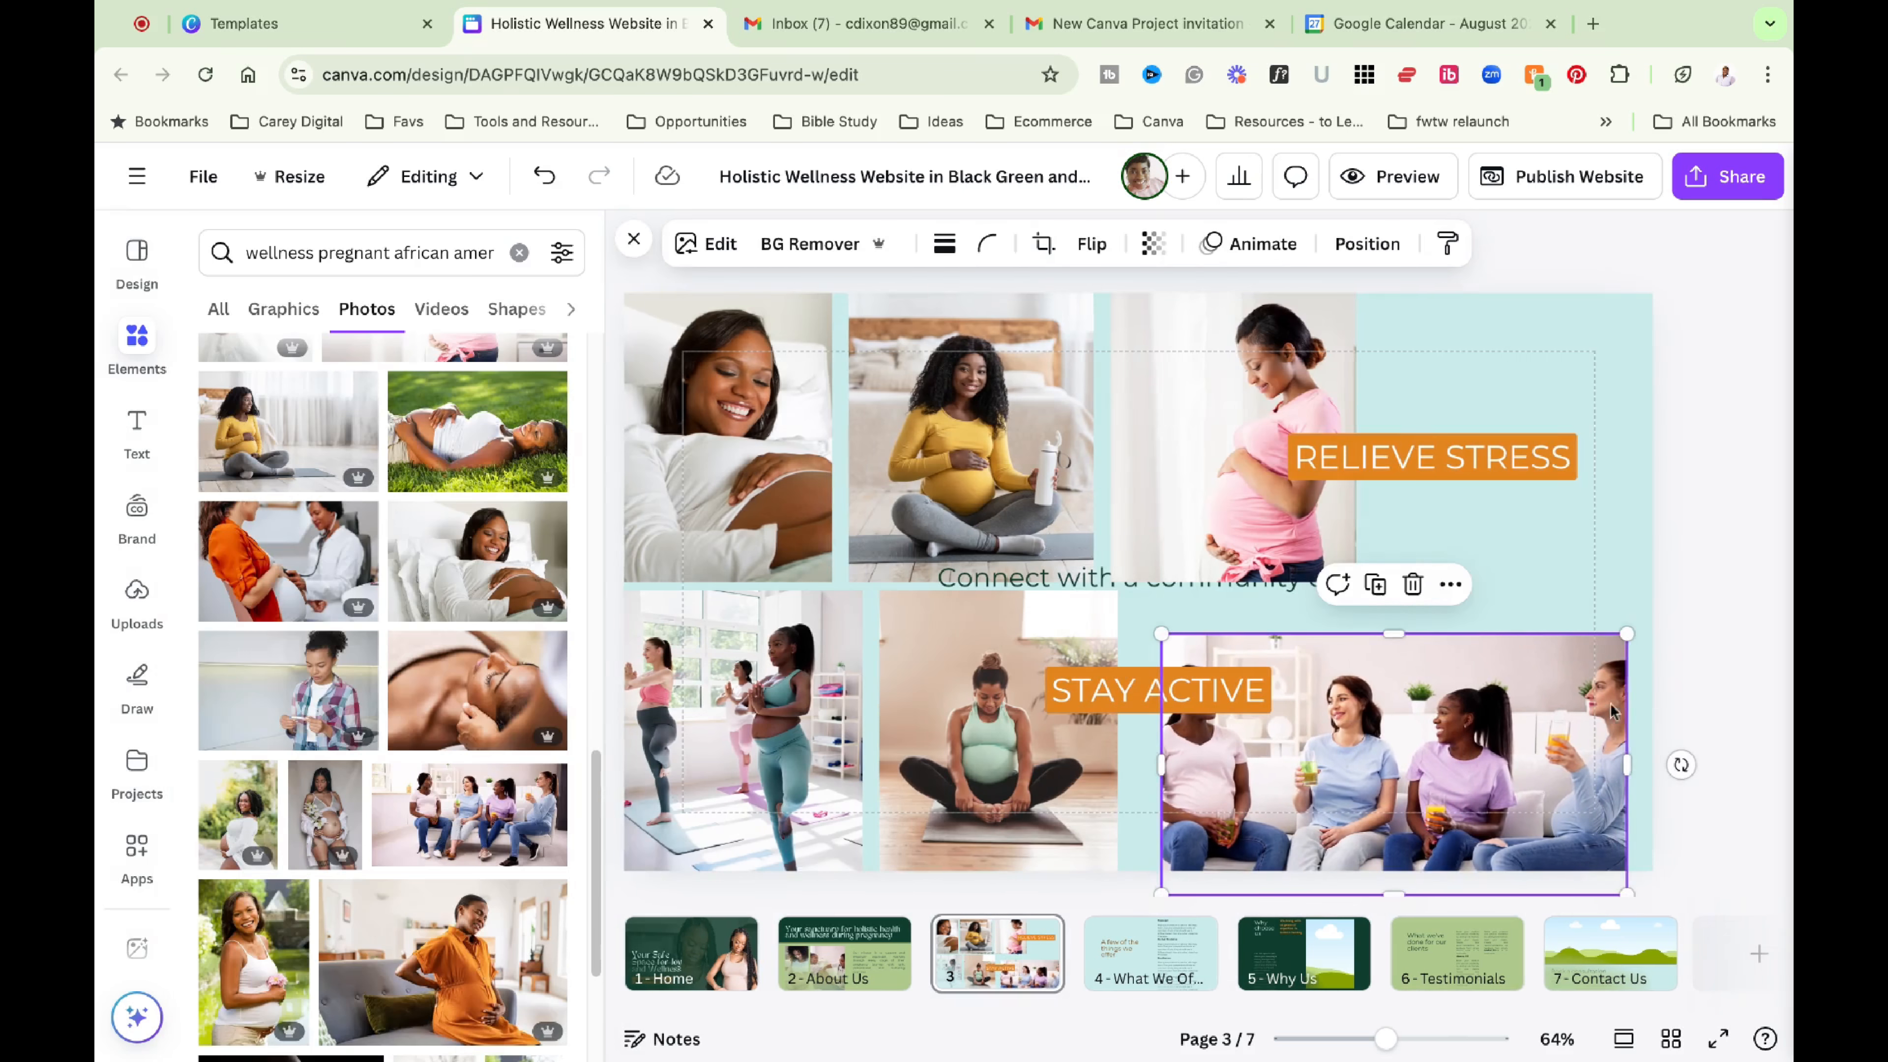
# Reposition and stretch the group photo to fill the lower-right part of the collage up to the page's right edge.
pyautogui.moveTo(1613, 711); pyautogui.dragTo(1604, 688)
pyautogui.moveTo(1386, 609); pyautogui.dragTo(1386, 591)
pyautogui.moveTo(1618, 731); pyautogui.dragTo(1653, 728)
# Copy the STAY ACTIVE label's style onto the community text and widen its text box to fit a single line.
pyautogui.click(1240, 692)
pyautogui.click(1567, 244)
pyautogui.click(1566, 296)
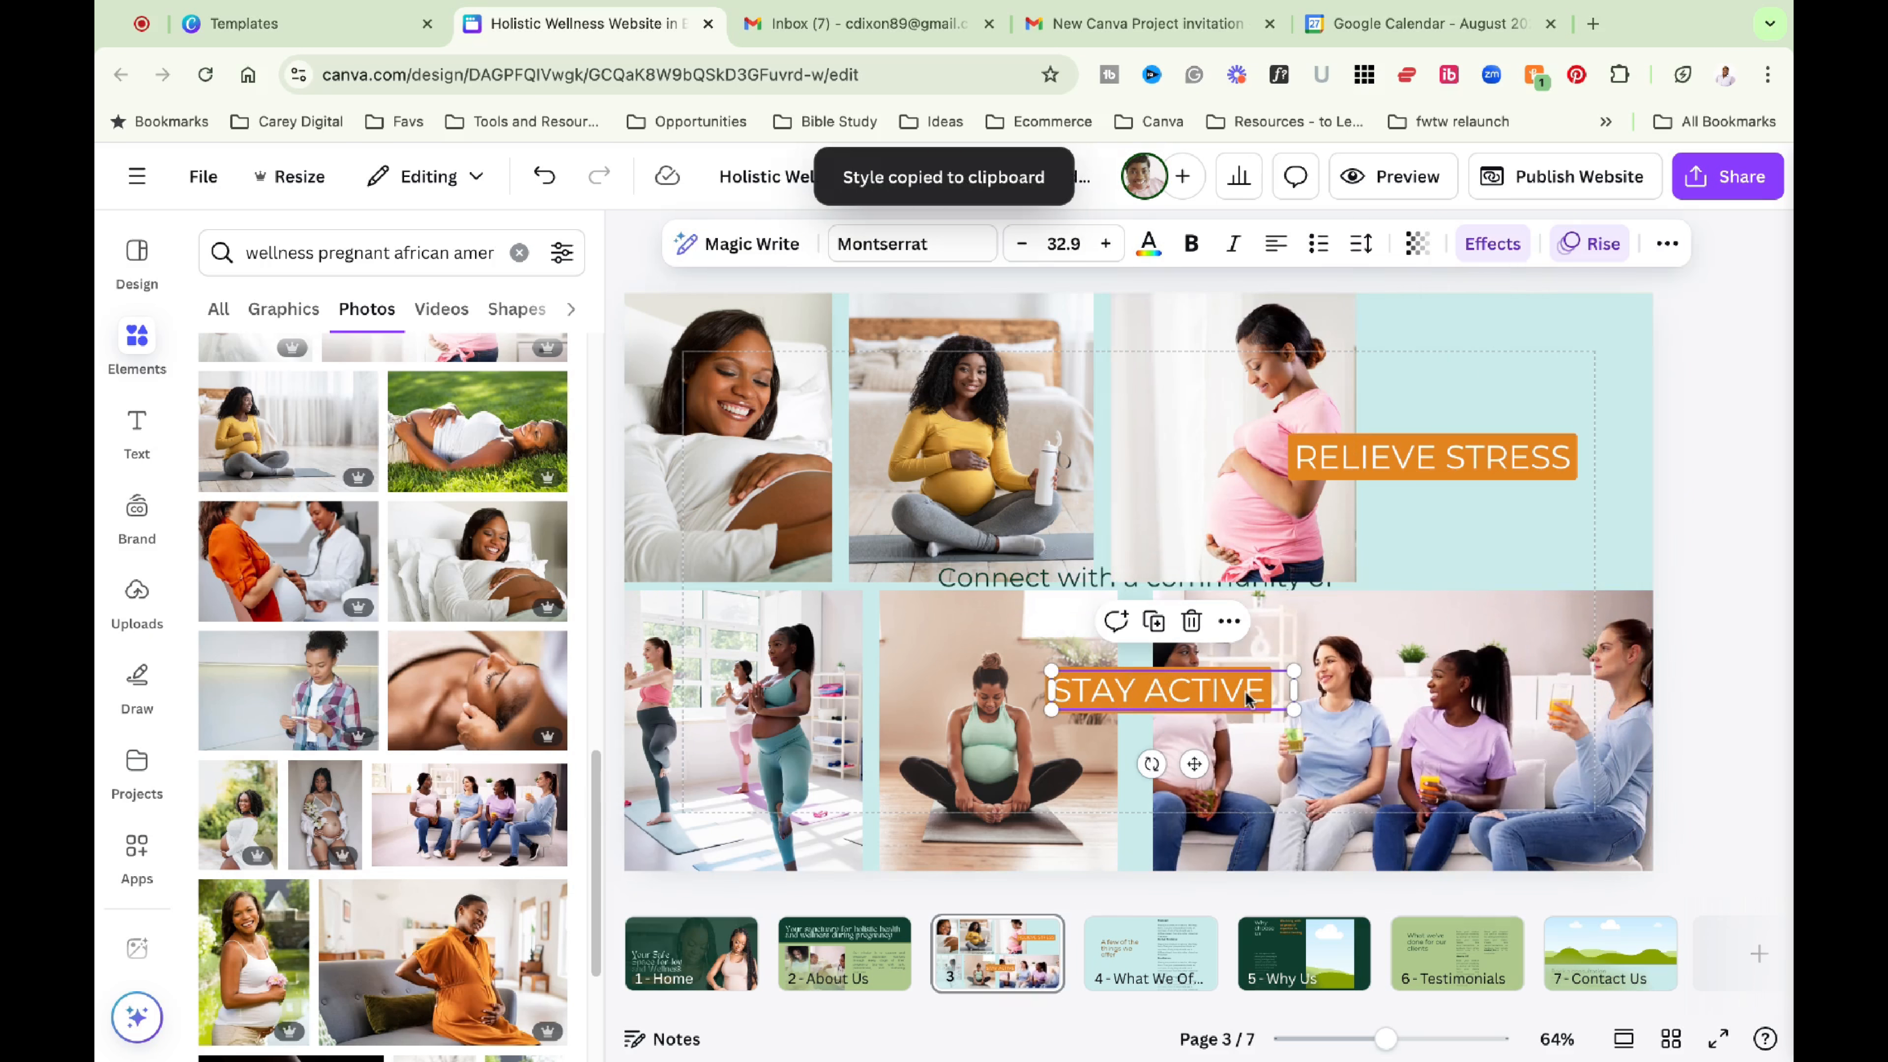
pyautogui.click(1026, 580)
pyautogui.moveTo(1364, 606); pyautogui.dragTo(1665, 621)
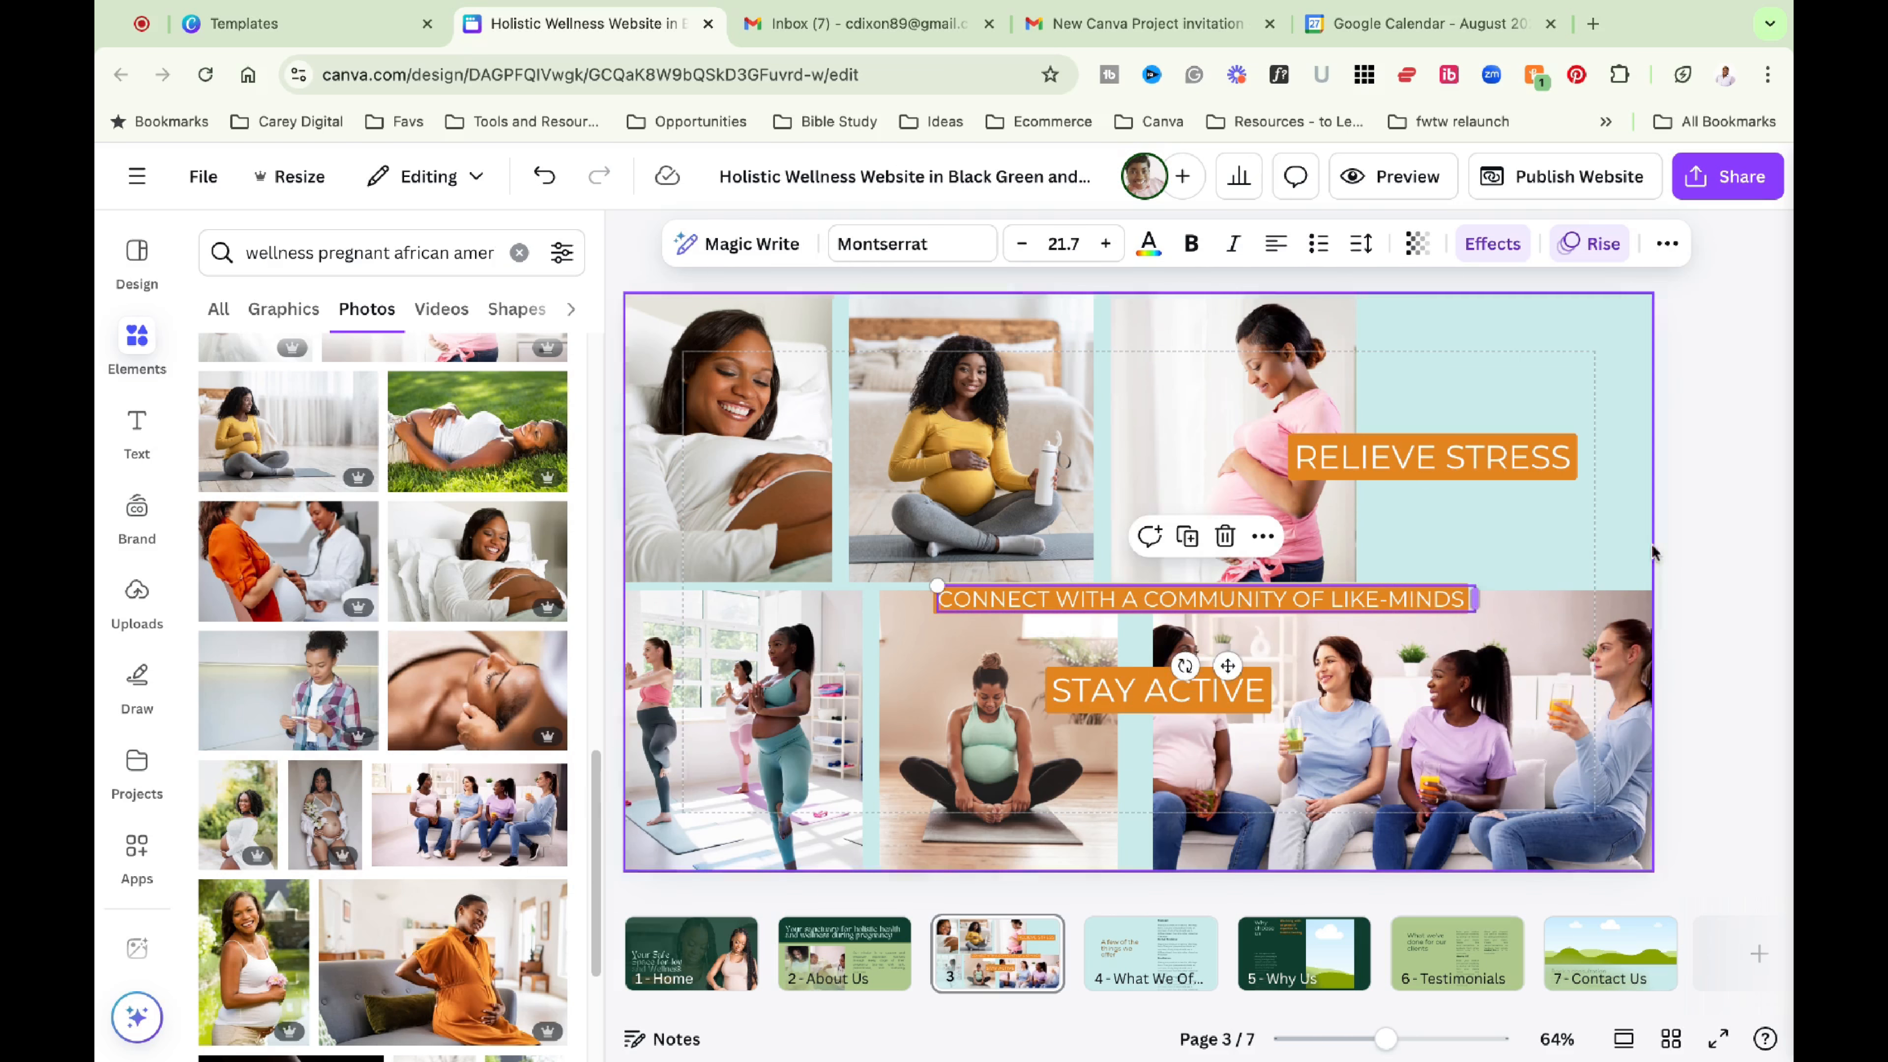
# Move the community label onto the lower part of the group photo and the STAY ACTIVE label across the two exercise photos.
pyautogui.moveTo(1208, 605); pyautogui.dragTo(1404, 832)
pyautogui.moveTo(1680, 840); pyautogui.dragTo(1708, 837)
pyautogui.moveTo(1708, 839); pyautogui.dragTo(1652, 838)
pyautogui.moveTo(1405, 826); pyautogui.dragTo(1406, 804)
pyautogui.moveTo(1158, 690); pyautogui.dragTo(852, 774)
pyautogui.moveTo(965, 750); pyautogui.dragTo(953, 753)
# Shorten the community label to CONNECT WITH A COMMUNITY, enlarge it and position it along the lower part of the group photo.
pyautogui.doubleClick(1487, 774)
pyautogui.click(1489, 804)
pyautogui.moveTo(1651, 802); pyautogui.dragTo(1655, 801)
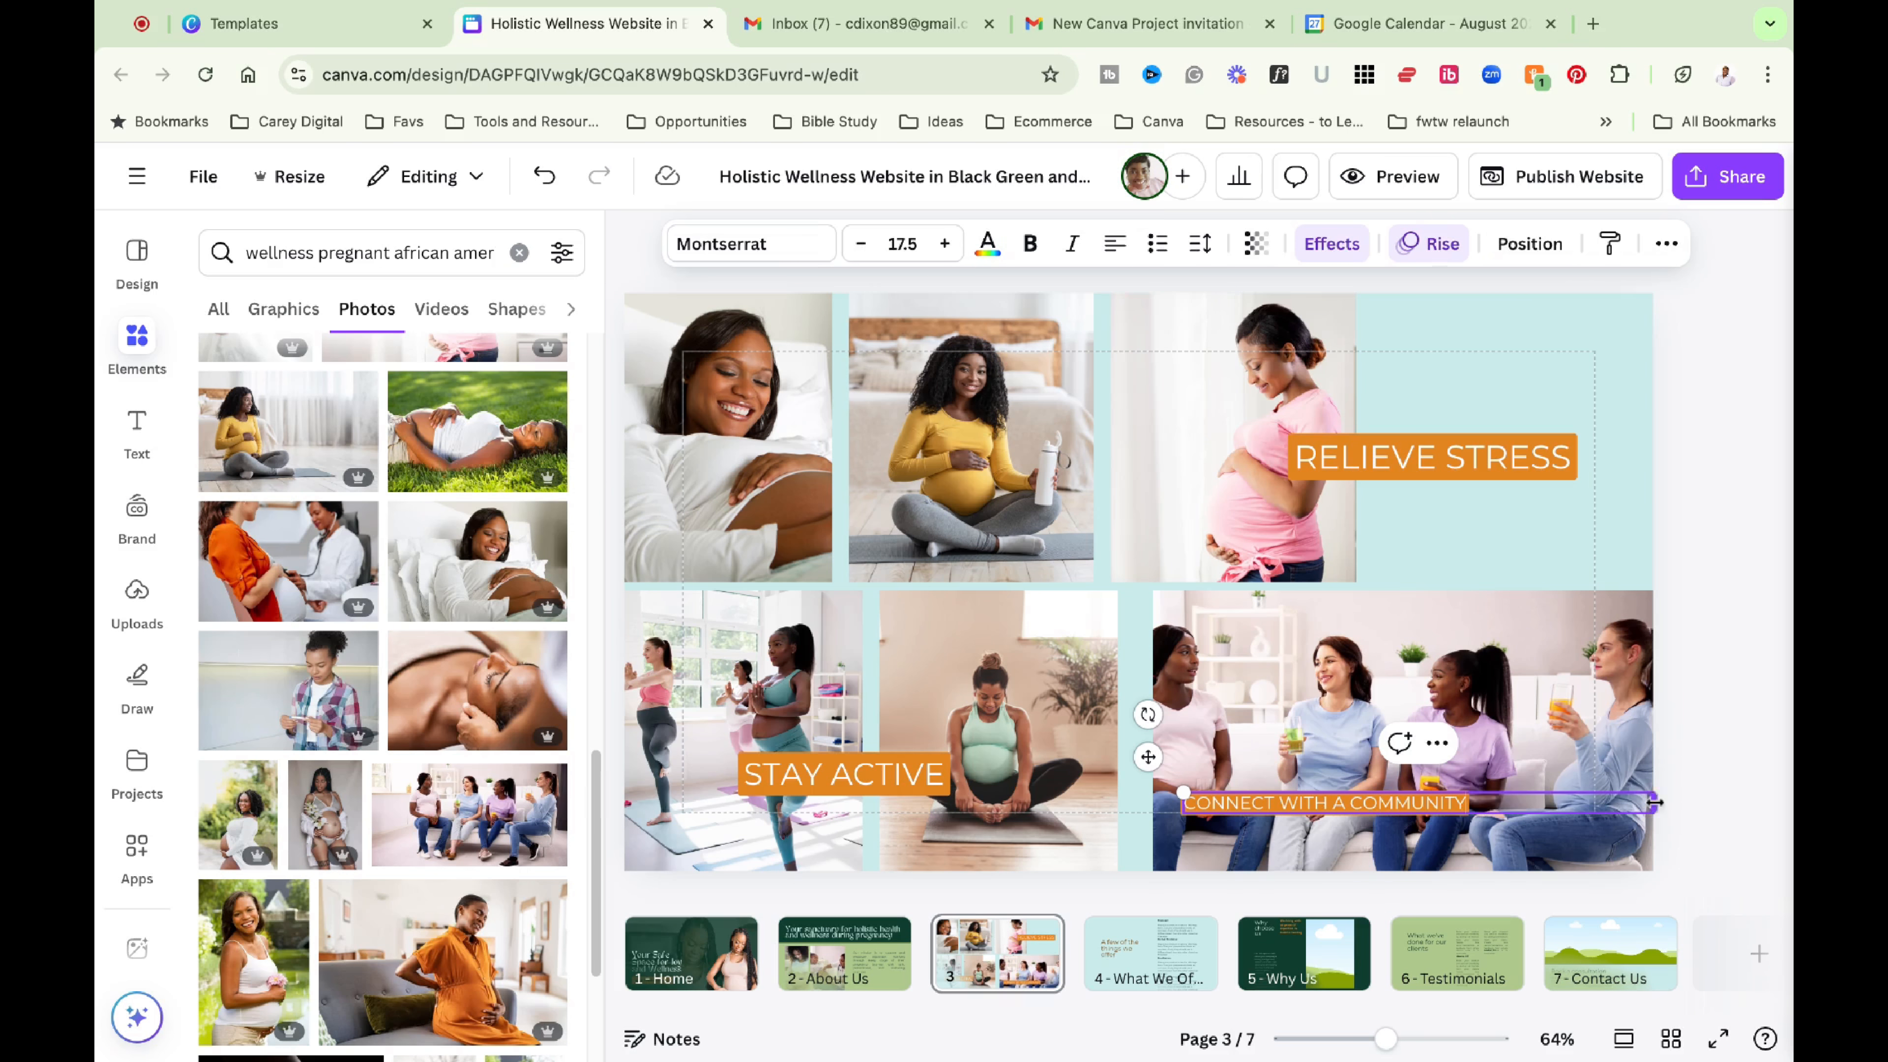
pyautogui.moveTo(1478, 793); pyautogui.dragTo(1590, 782)
pyautogui.click(1717, 788)
pyautogui.moveTo(1412, 800); pyautogui.dragTo(1446, 799)
pyautogui.click(1620, 521)
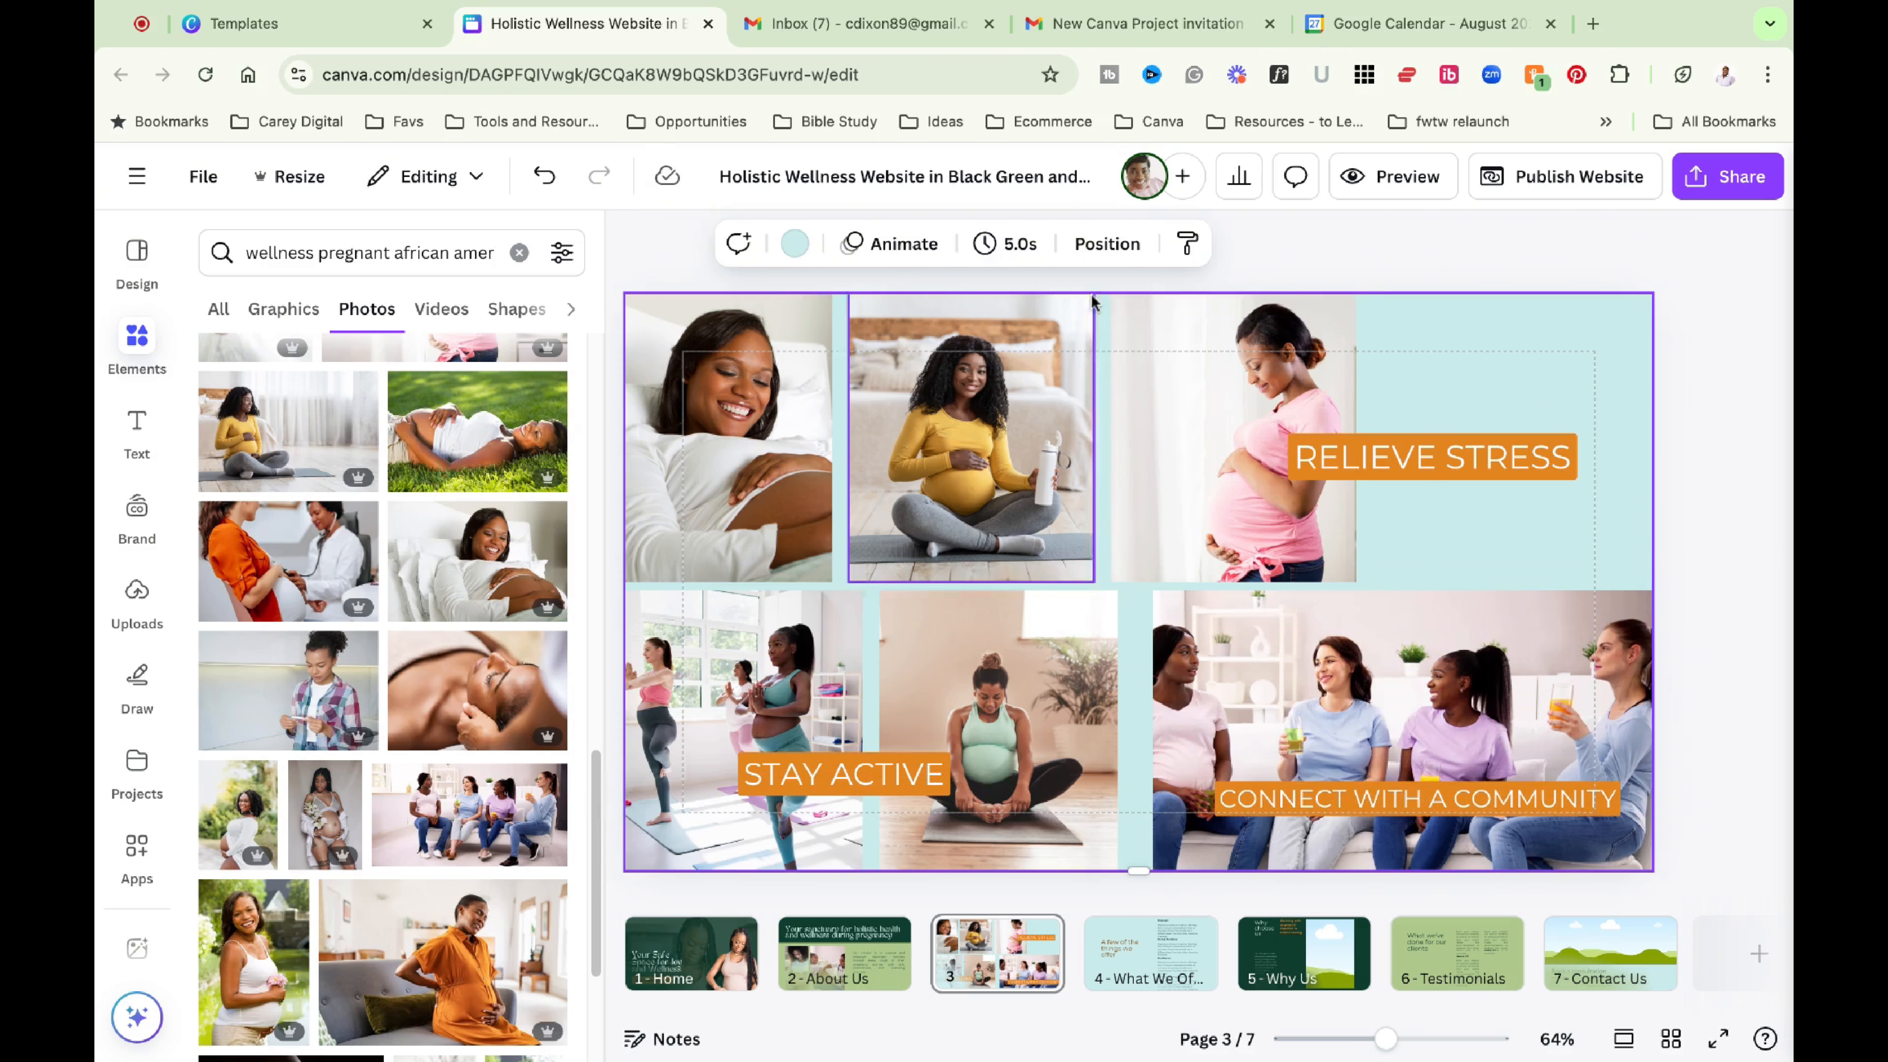
# Apply the Wellness Brand colour palette to the page, shuffling it until the label backgrounds are dark green.
pyautogui.click(1746, 407)
pyautogui.click(136, 518)
pyautogui.click(408, 643)
pyautogui.click(408, 642)
# Widen the second and third photos in the collage's upper row to close the gaps between them.
pyautogui.click(970, 446)
pyautogui.moveTo(848, 437); pyautogui.dragTo(832, 437)
pyautogui.click(1193, 476)
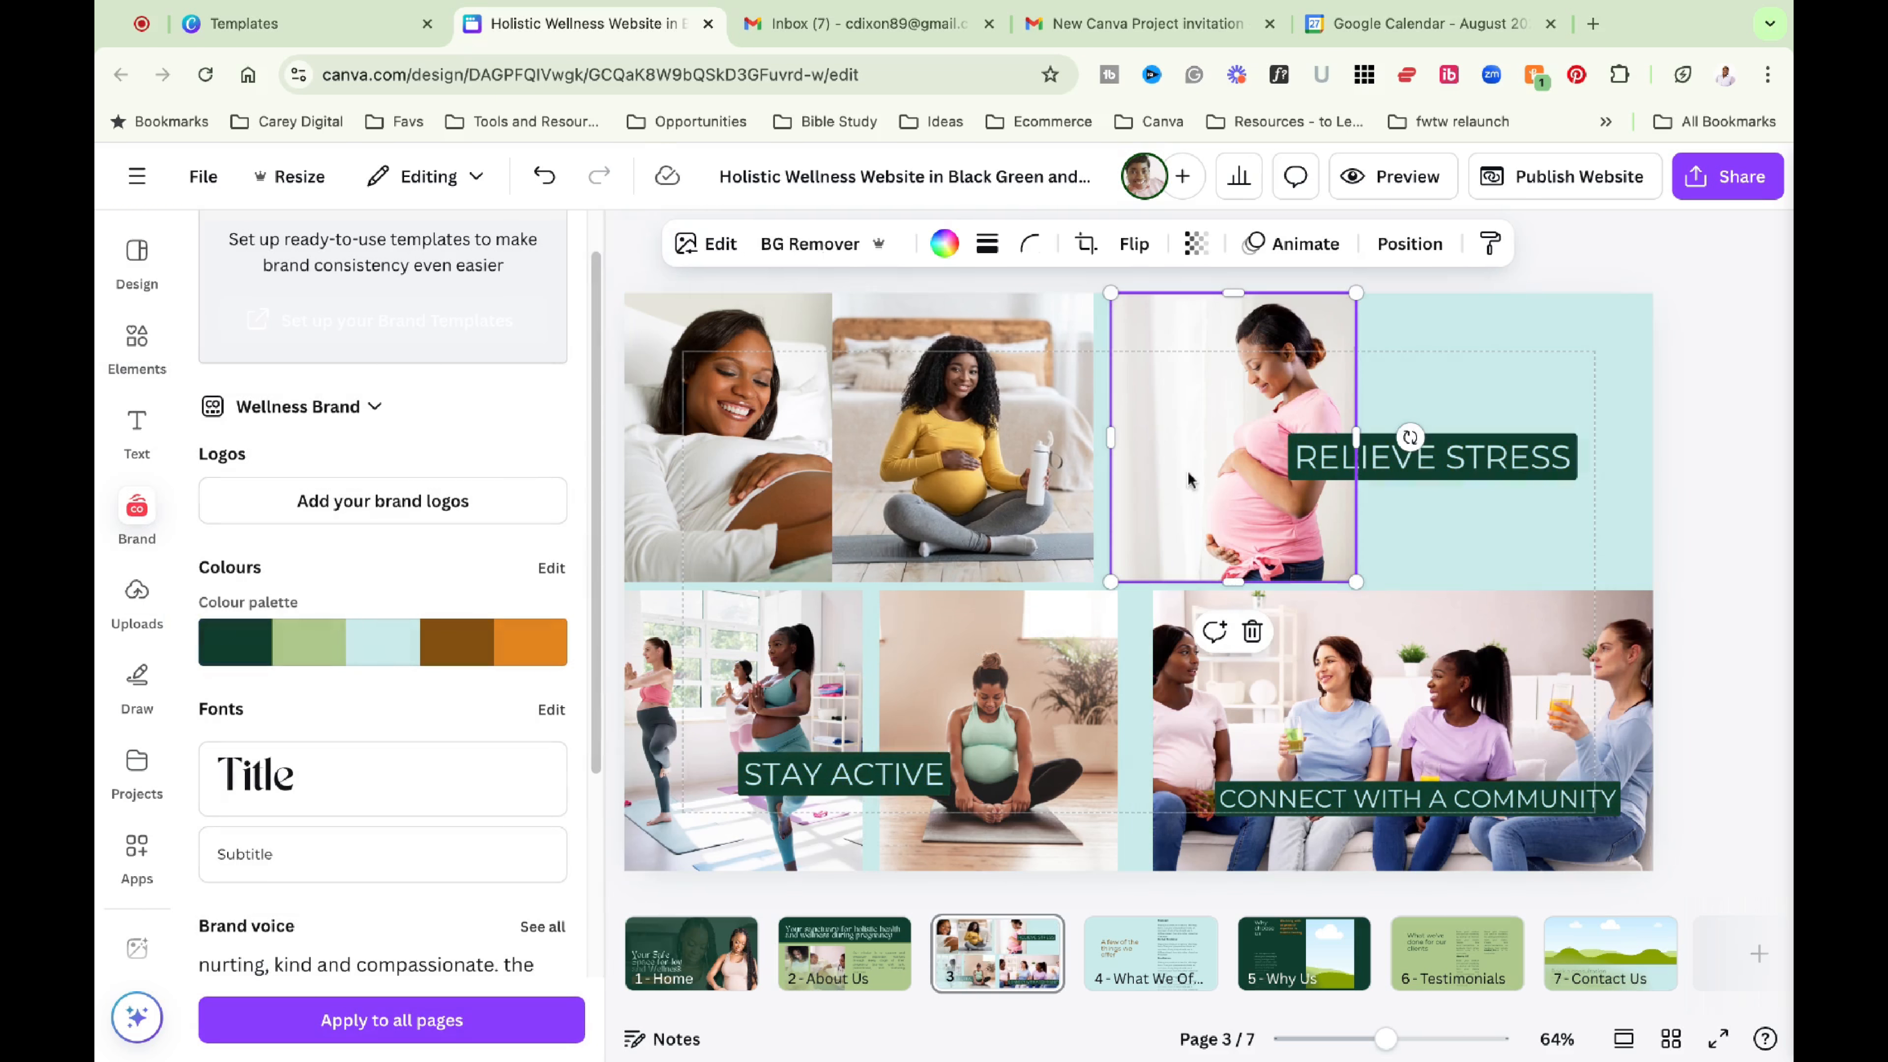
pyautogui.moveTo(1111, 437); pyautogui.dragTo(1093, 437)
# Extend the three lower-row photos upward and widen the yoga and group photos leftward to close the remaining gaps.
pyautogui.moveTo(783, 596); pyautogui.dragTo(784, 589)
pyautogui.click(973, 669)
pyautogui.moveTo(879, 669); pyautogui.dragTo(863, 669)
pyautogui.moveTo(989, 591); pyautogui.dragTo(988, 582)
pyautogui.click(1218, 647)
pyautogui.moveTo(1152, 634); pyautogui.dragTo(1117, 634)
pyautogui.moveTo(1364, 590); pyautogui.dragTo(1364, 582)
# Stretch the photo of the woman in pink to the page's right edge and move the RELIEVE STRESS label over its left side.
pyautogui.click(1301, 513)
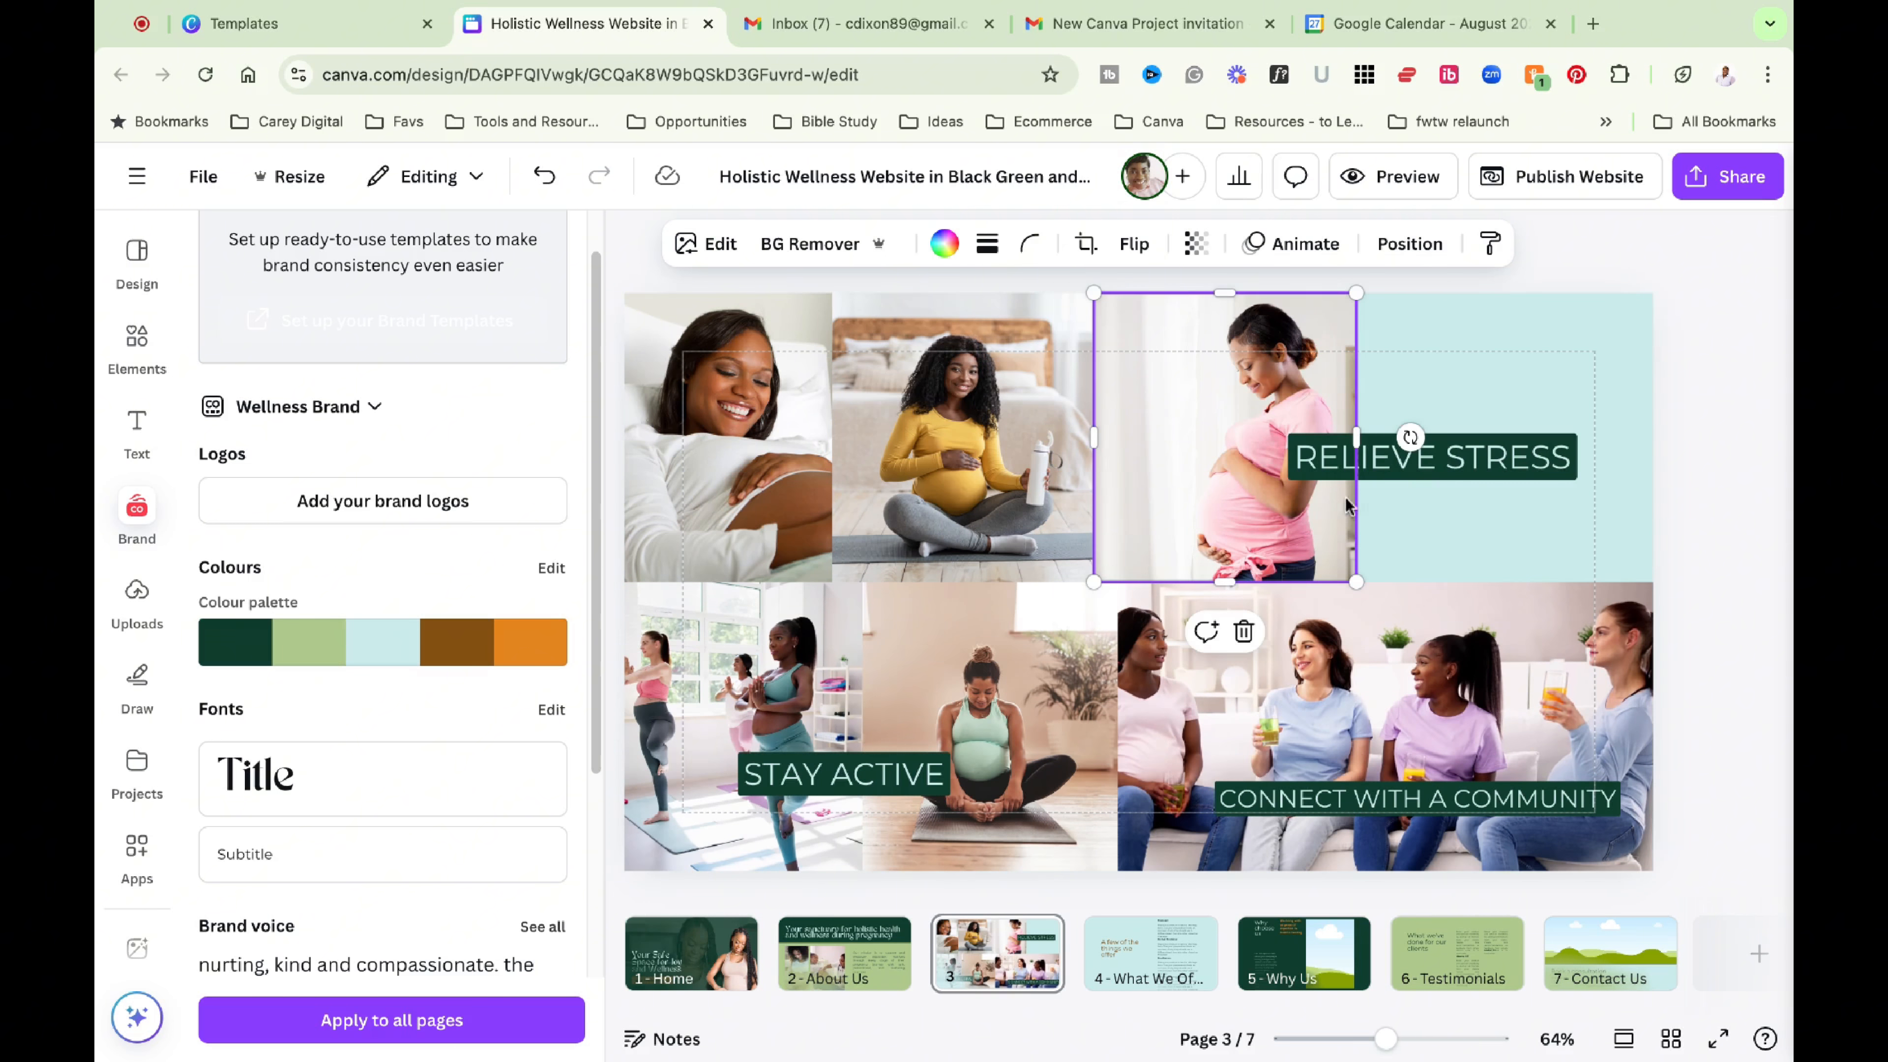
pyautogui.moveTo(1356, 439); pyautogui.dragTo(1652, 440)
pyautogui.moveTo(1432, 456); pyautogui.dragTo(1221, 493)
pyautogui.click(1693, 513)
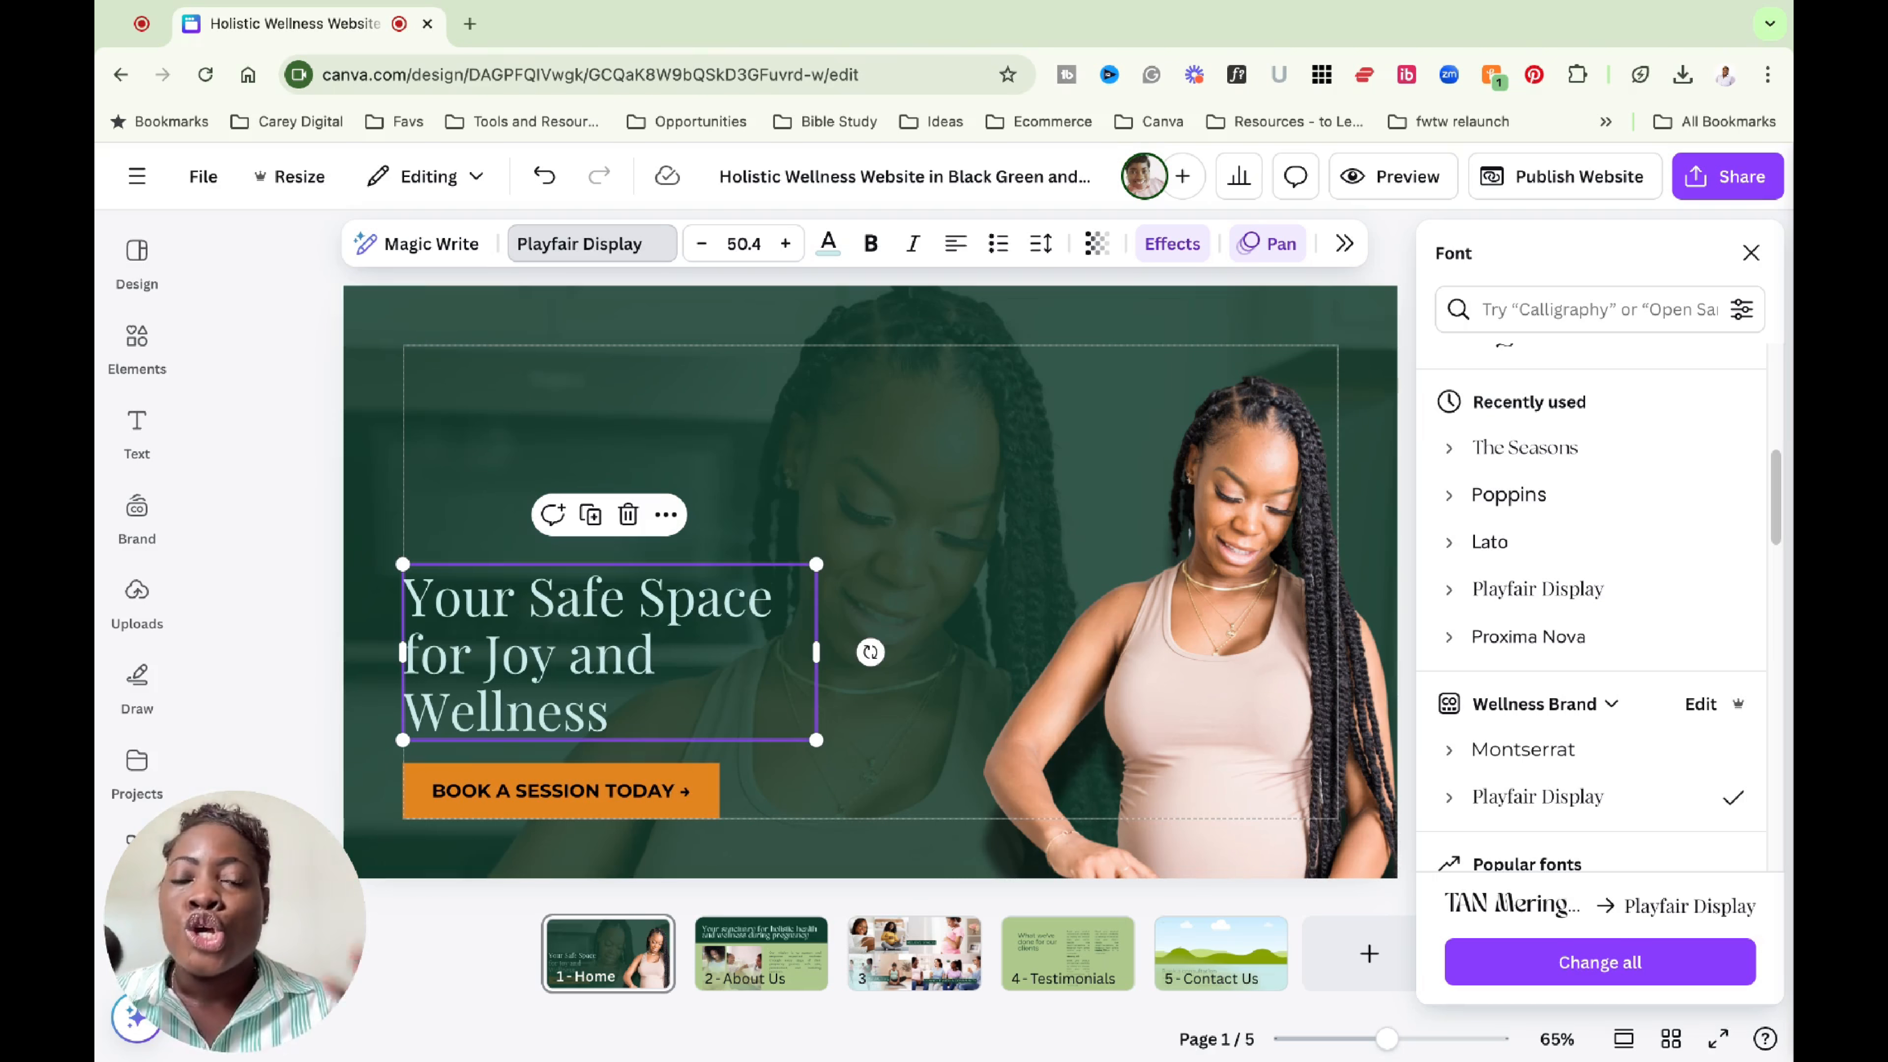
# Close the font list, preview the website in desktop view and review it down to the About Us section.
pyautogui.click(1750, 252)
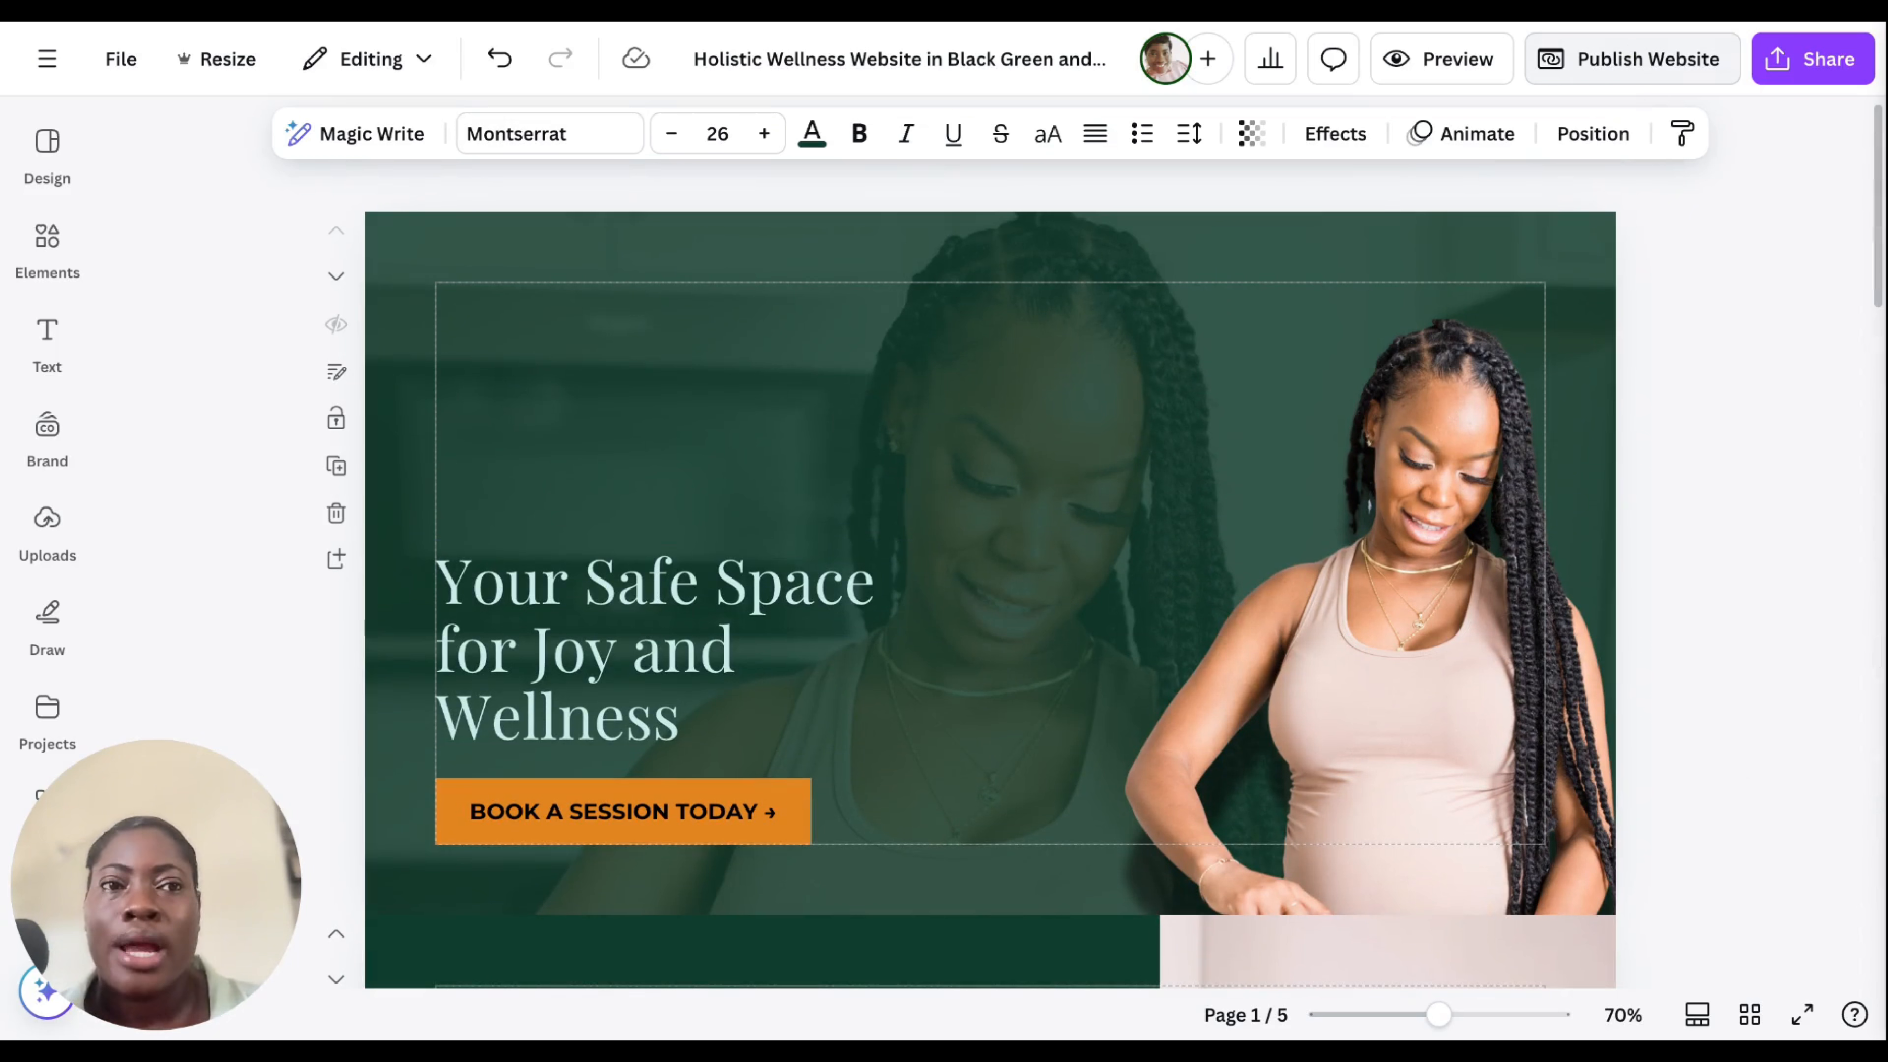
pyautogui.click(1440, 80)
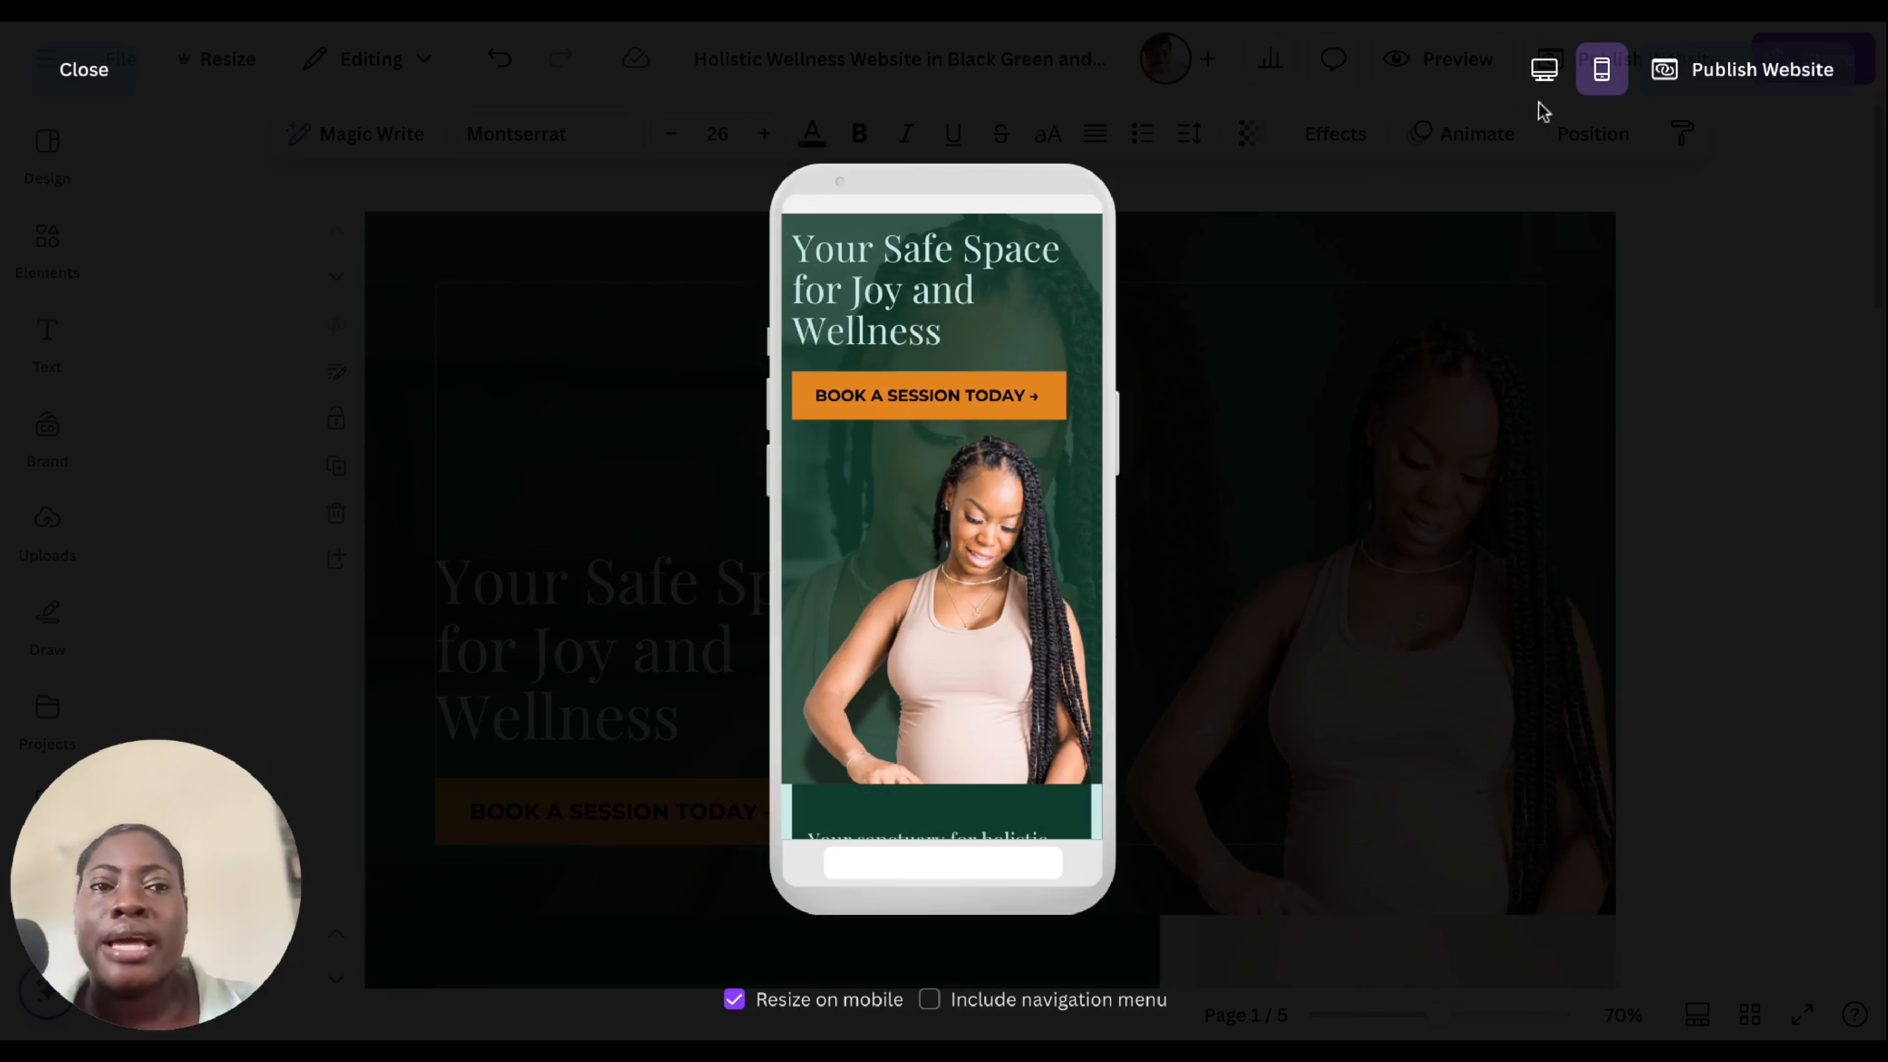
pyautogui.click(1544, 78)
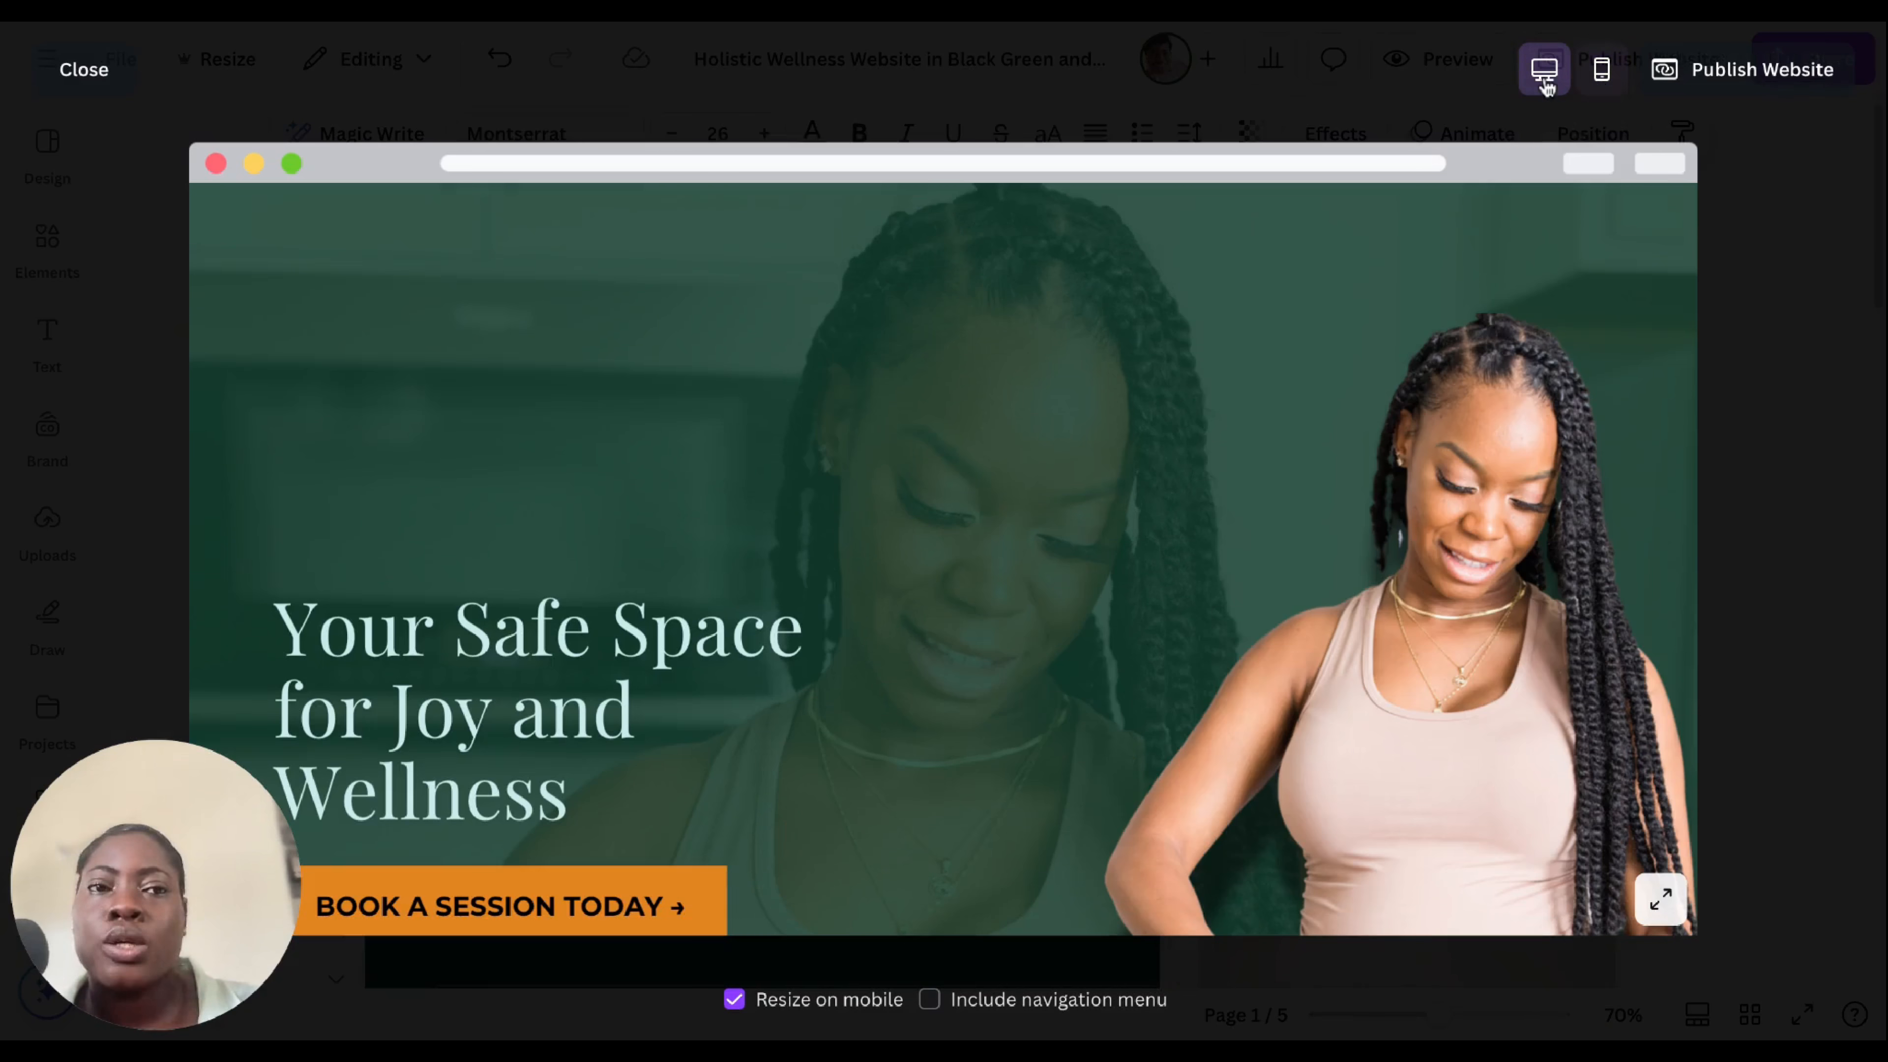
pyautogui.scroll(-7, 1159, 554)
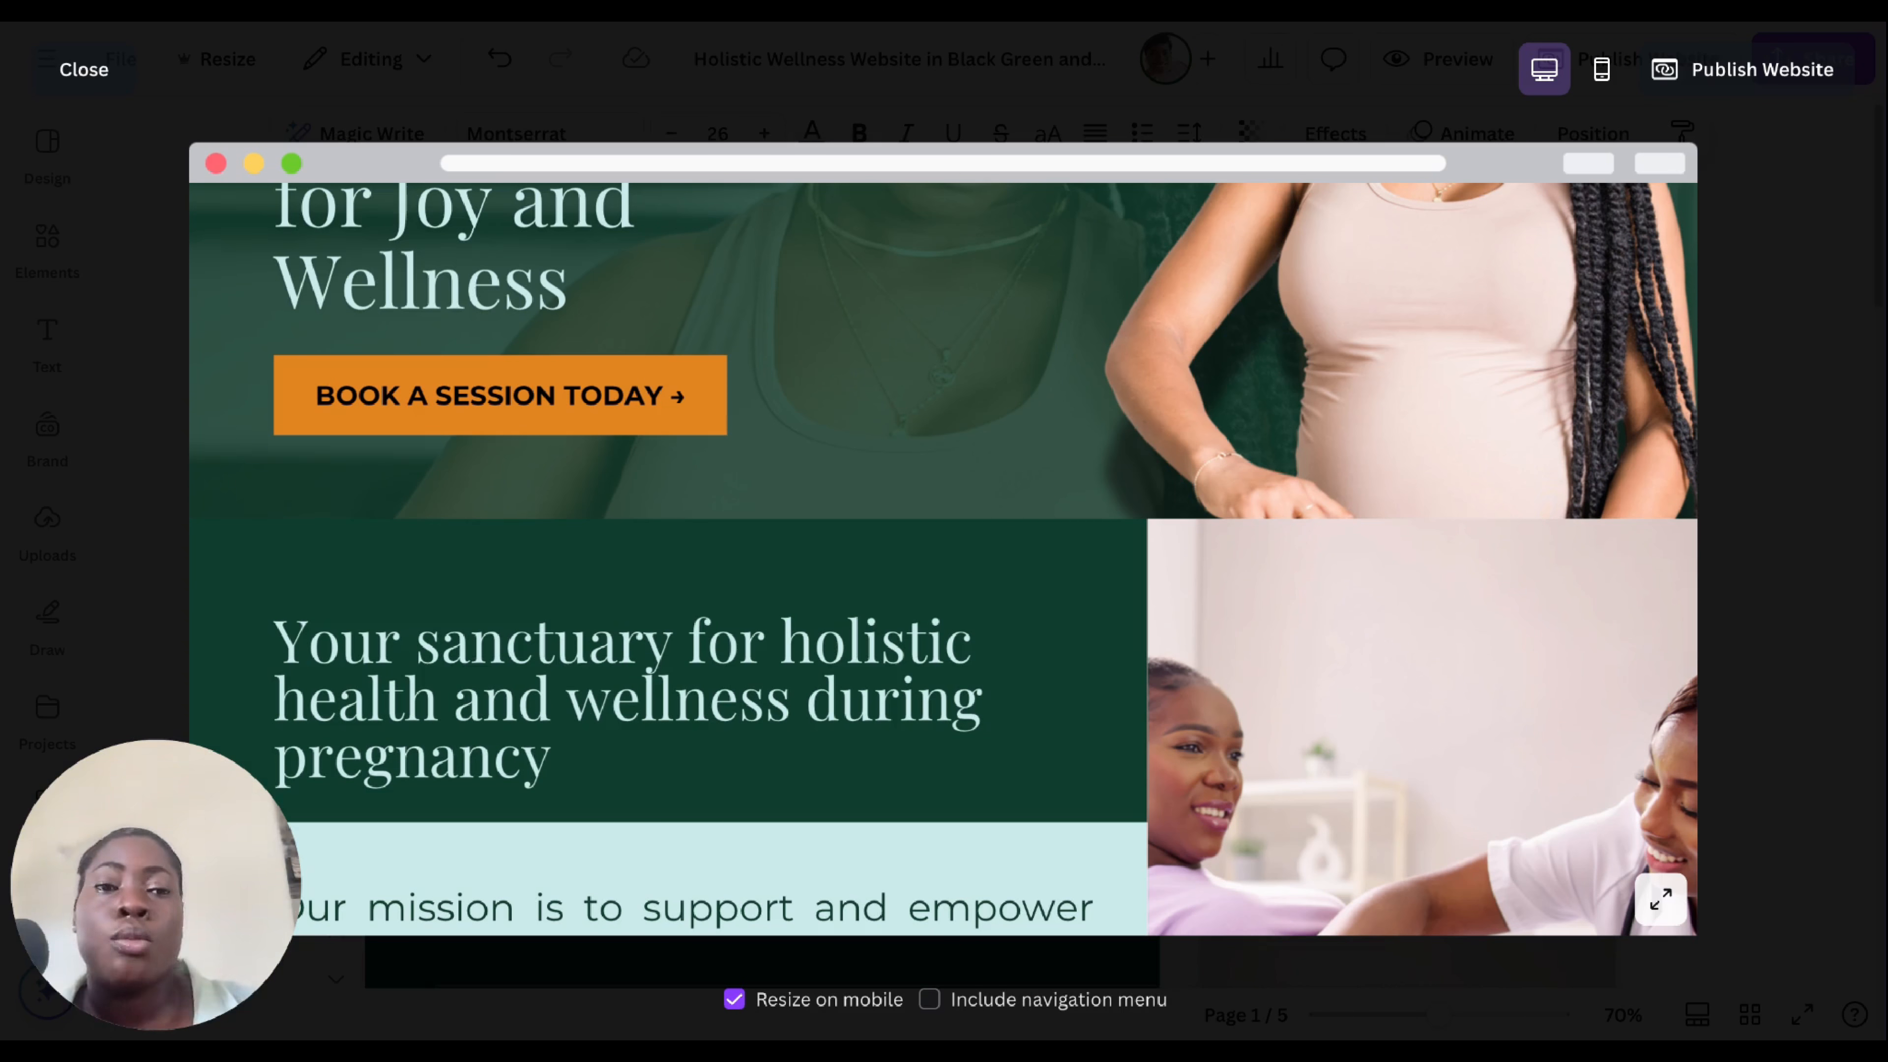
pyautogui.scroll(-3, 860, 632)
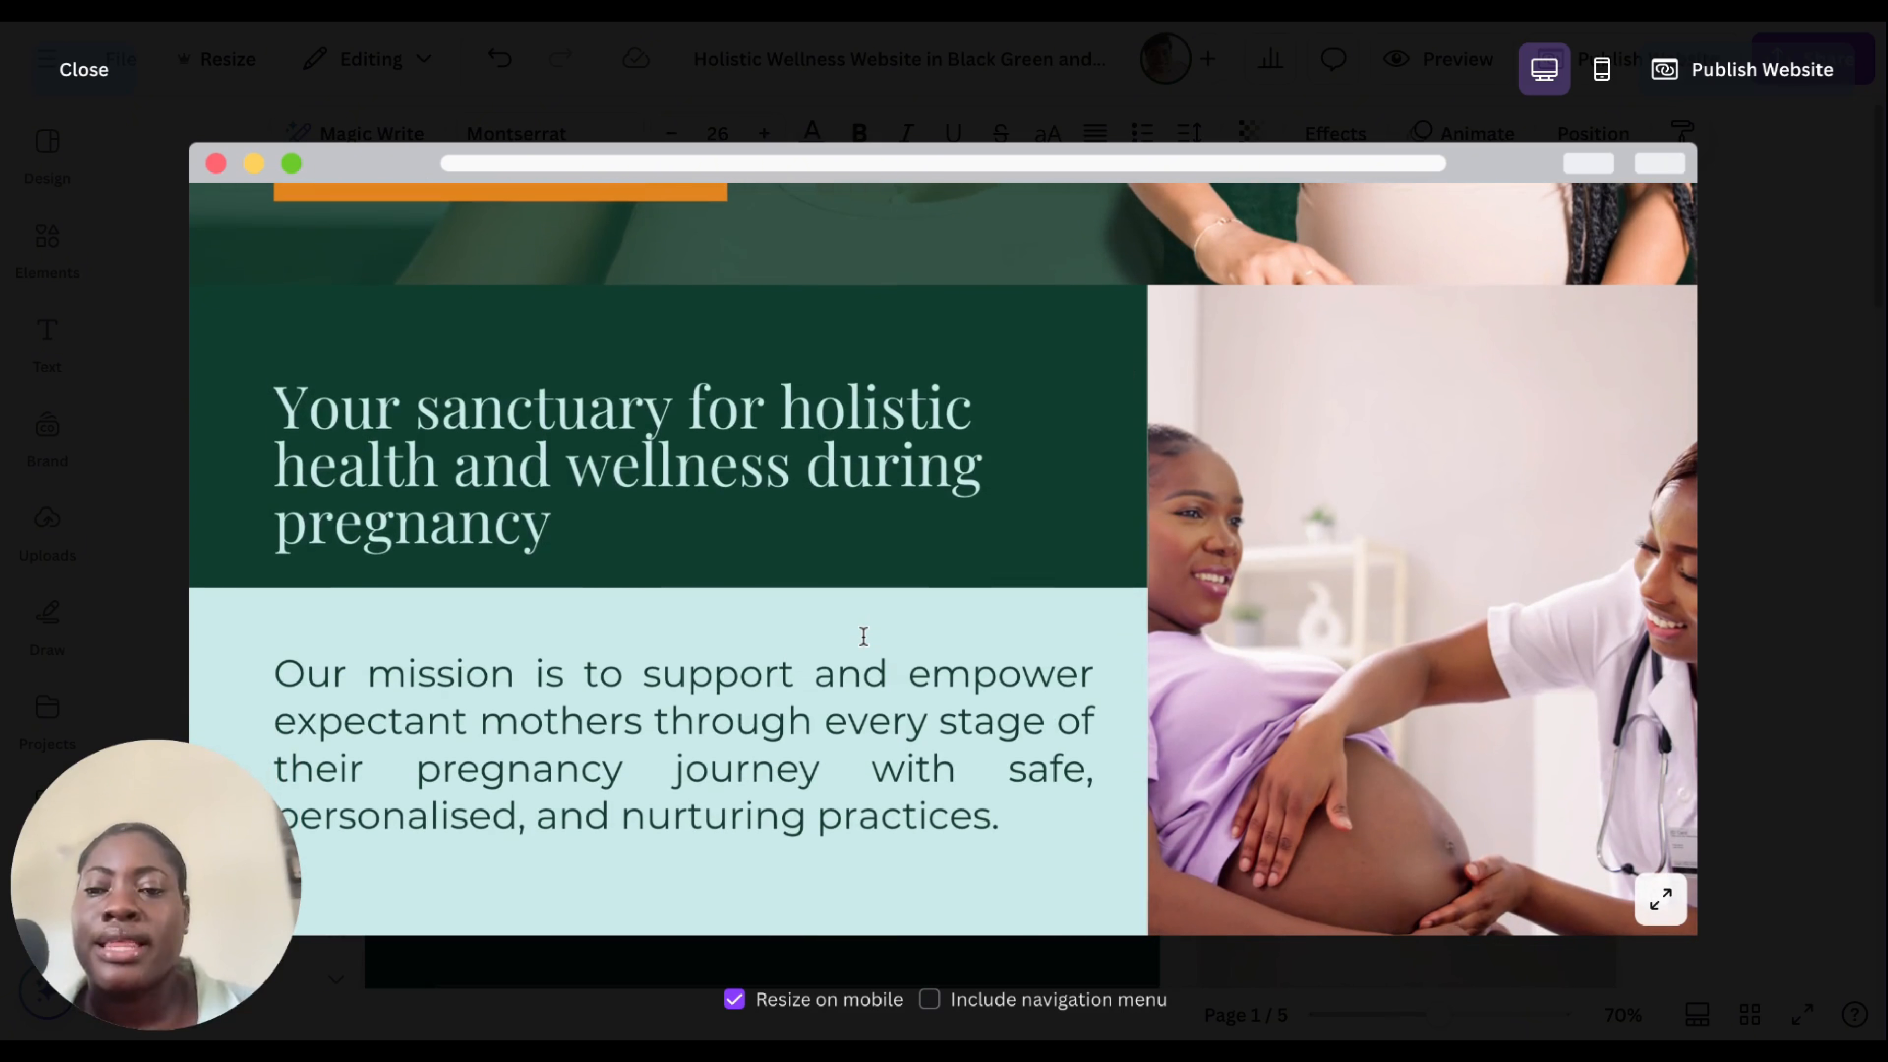